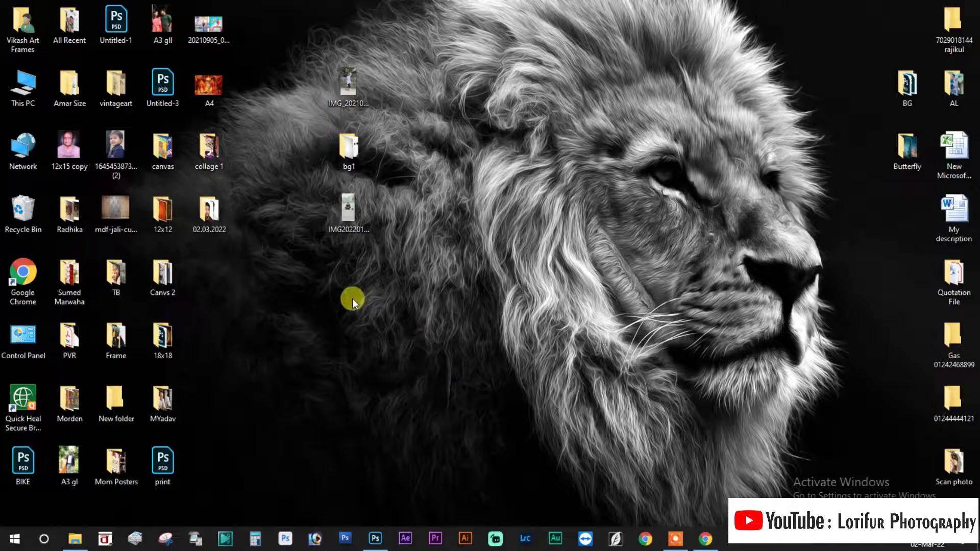
- Refresh the desktop, then preview the second photo and close the preview
right_click(361, 367)
left_click(238, 400)
double_click(334, 205)
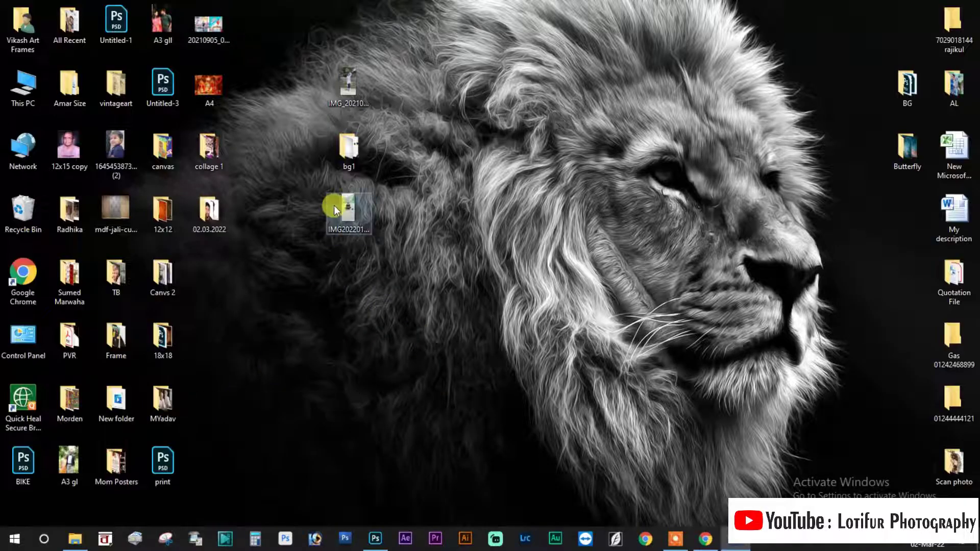
left_click(968, 8)
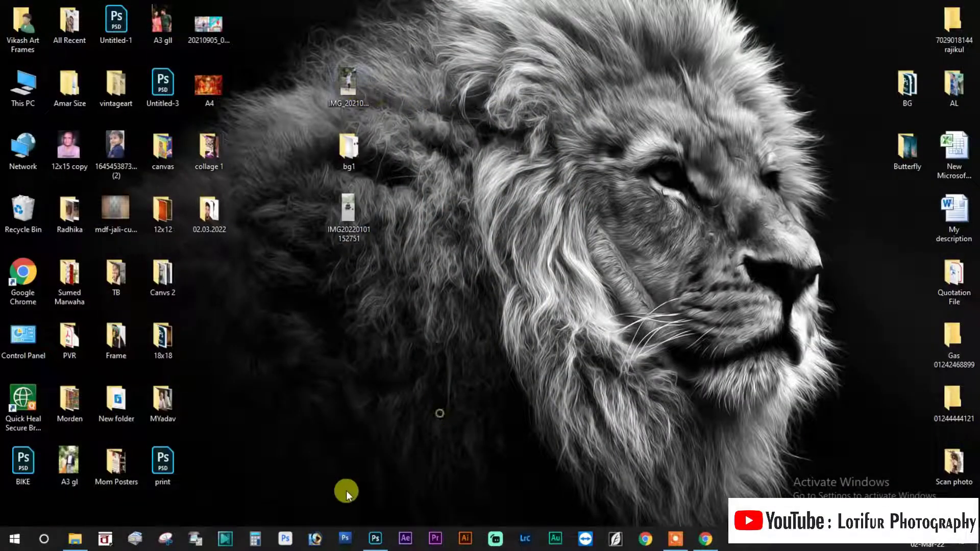
- Open the IMG_20210722_110832 photo of the man in Photoshop by dragging it onto Photoshop
left_click(375, 539)
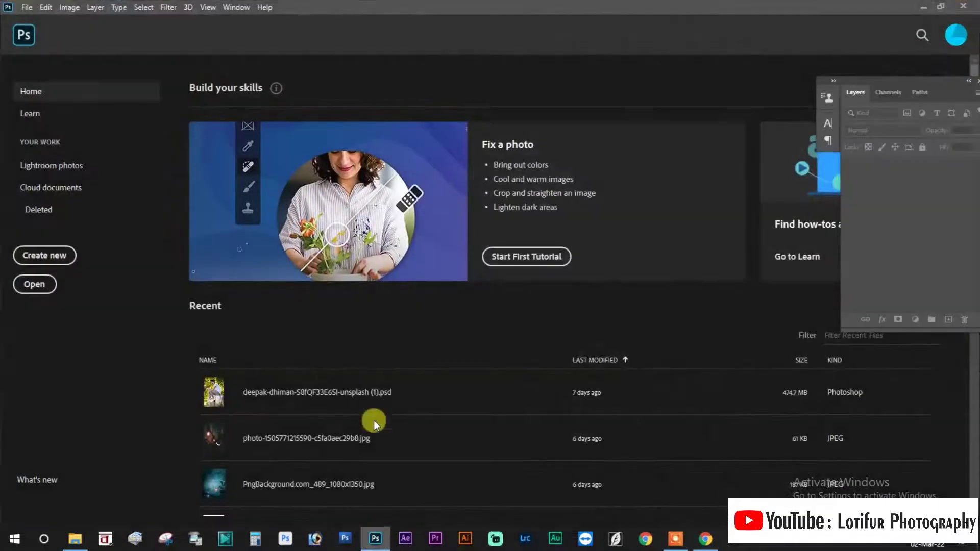
left_click(942, 20)
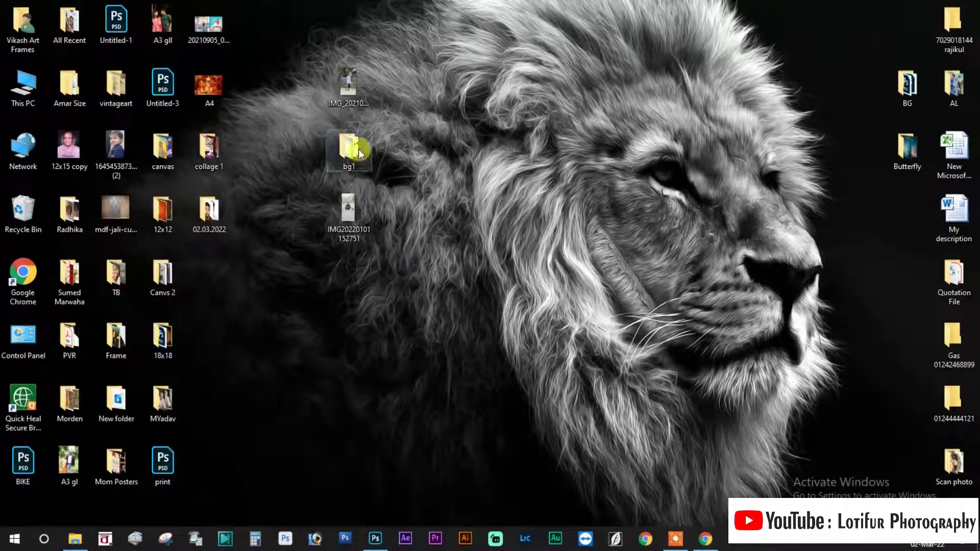
left_click_drag(348, 82, 550, 277)
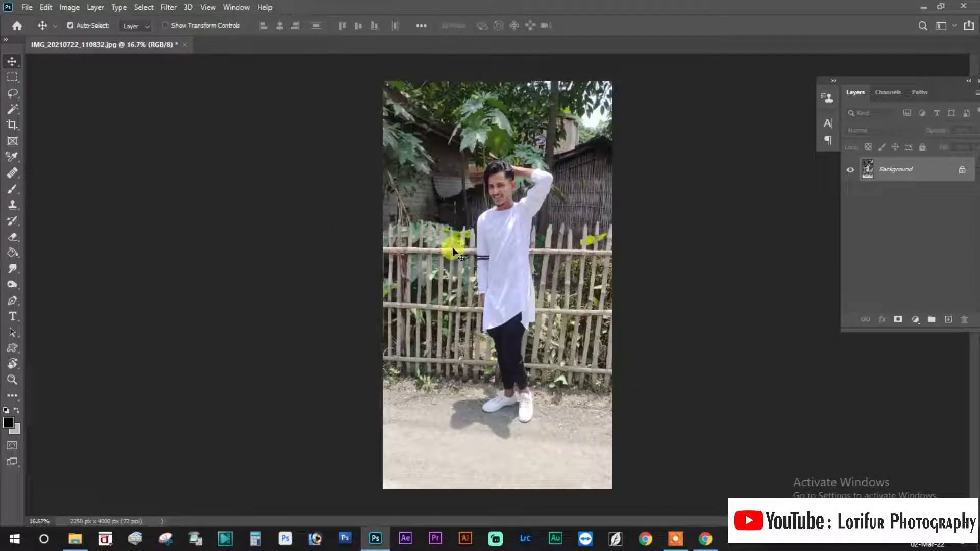
- Resample the photo to 15 in wide at 300 pixels/inch (4500 × 8000 px)
key("ctrl+alt+i")
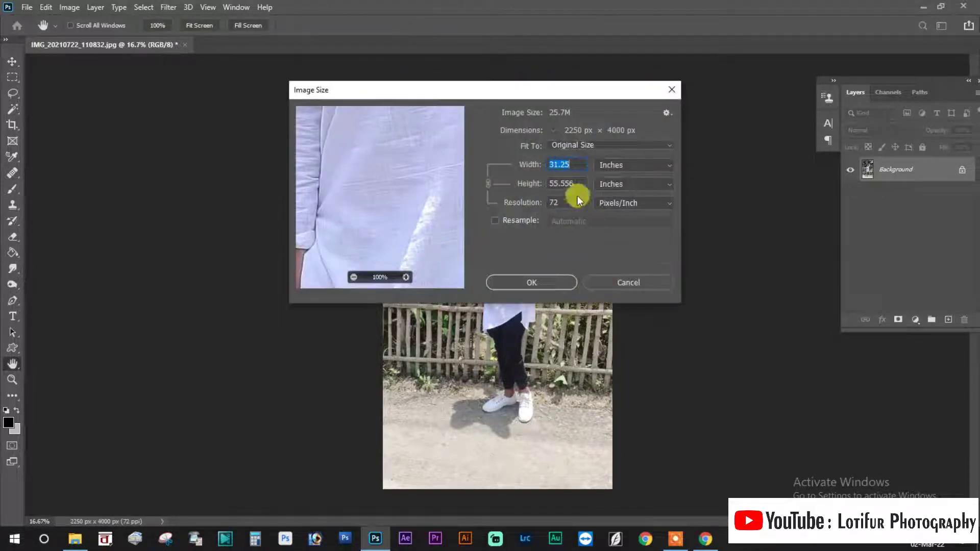
left_click(494, 220)
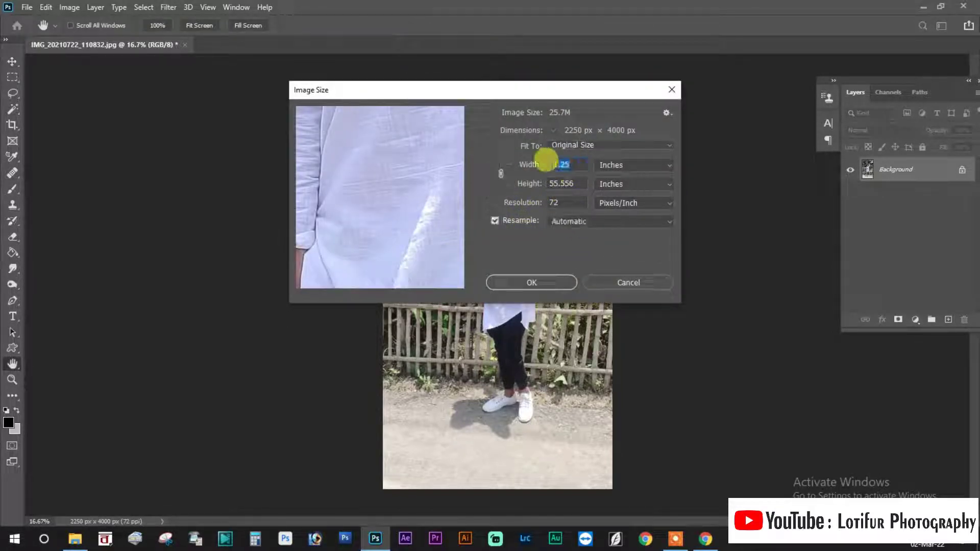
left_click(494, 221)
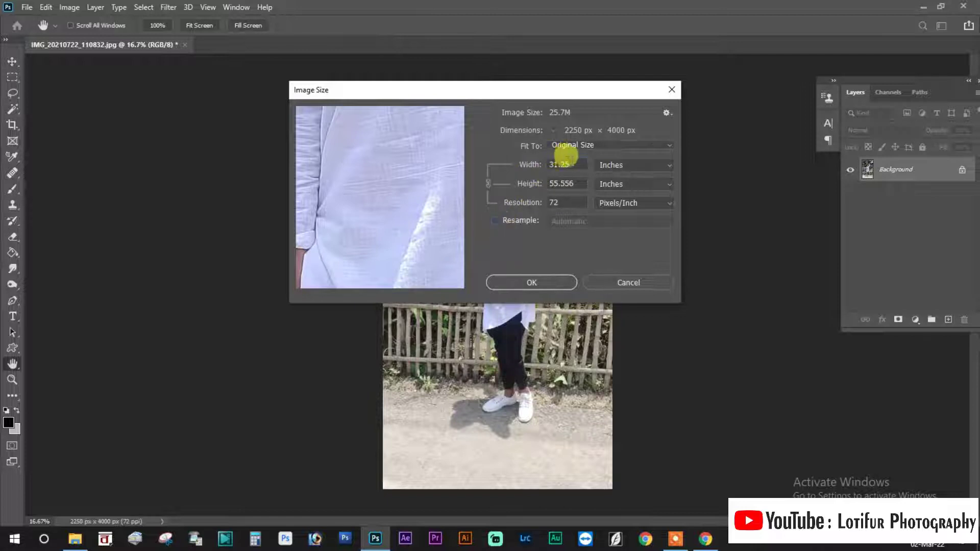
type("2")
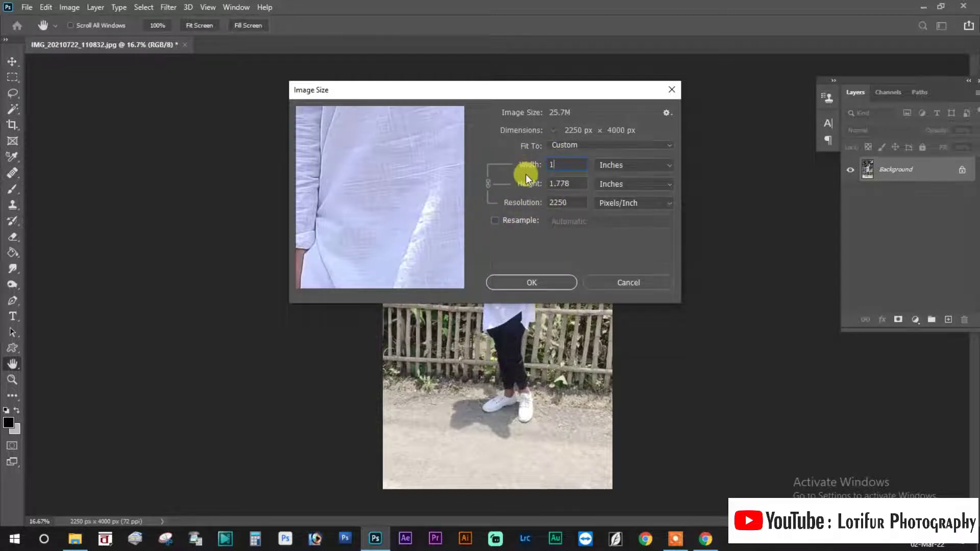
type("5")
left_click(495, 220)
double_click(561, 202)
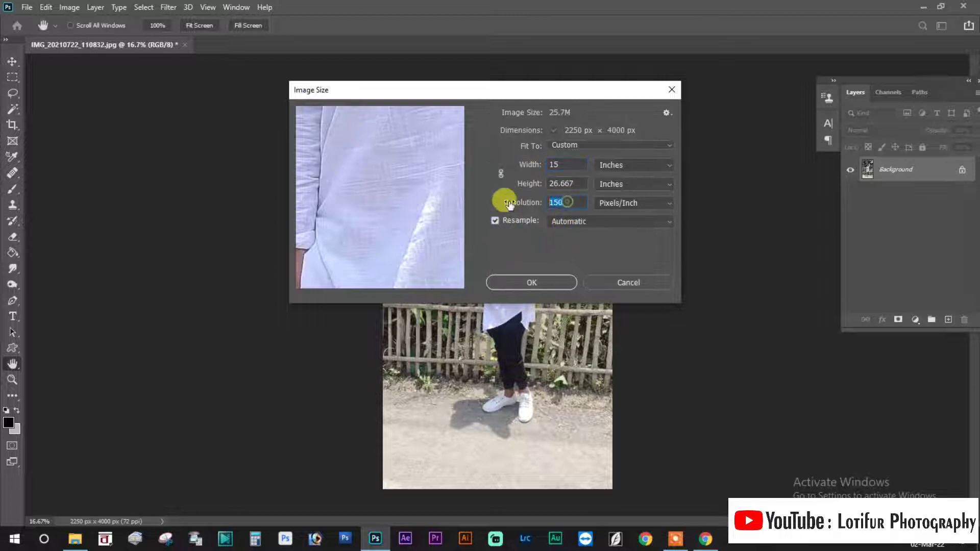
type("300")
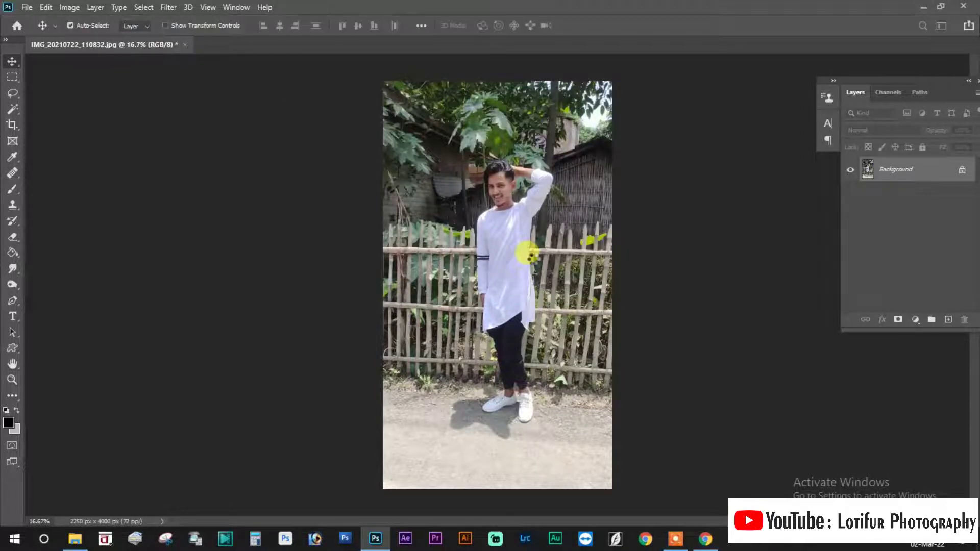
- Zoom in and out to check the resized photo, then minimise Photoshop
key("ctrl+plus")
key("ctrl+plus")
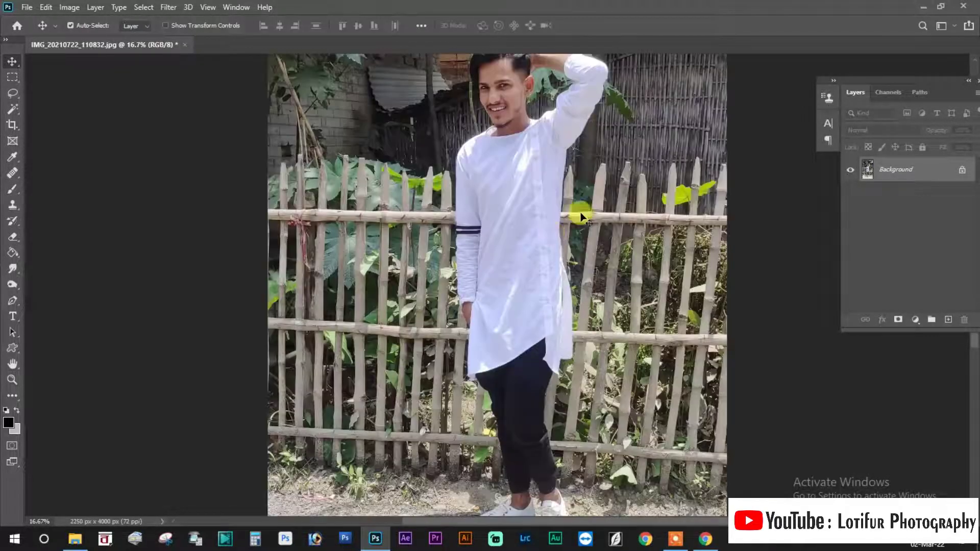
key("ctrl+minus")
key("ctrl+minus")
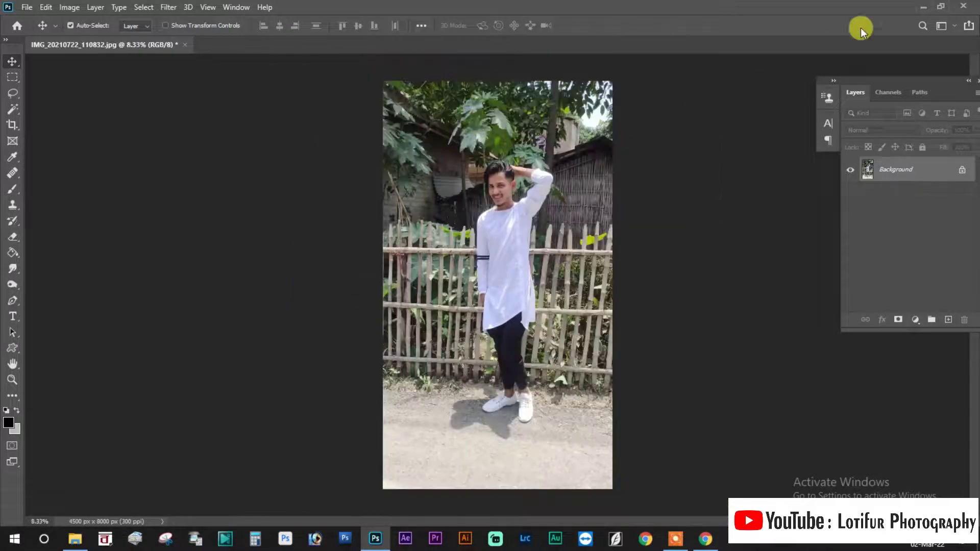
left_click(923, 7)
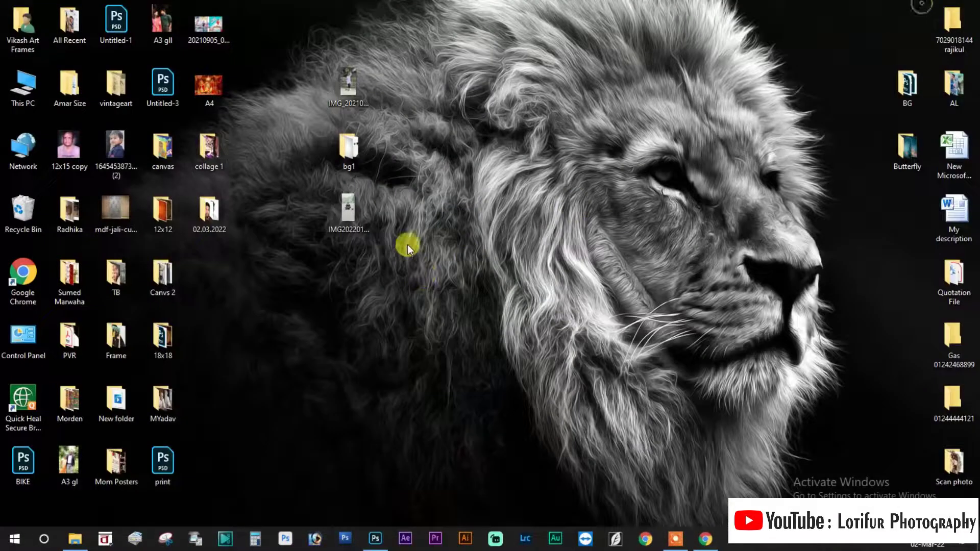
- From the bg1 folder, place the cyan stripe image into the photo, then delete that placed layer
double_click(345, 152)
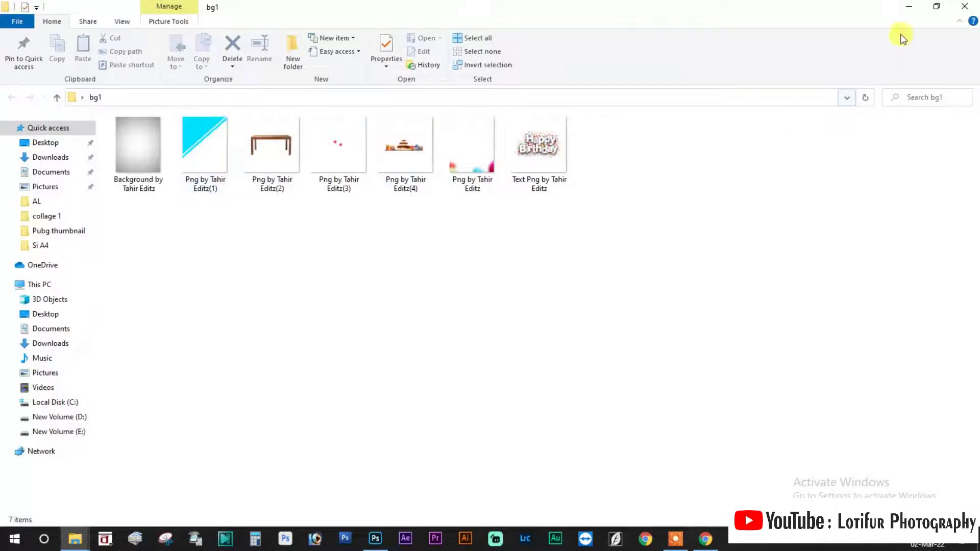
left_click(936, 6)
left_click_drag(580, 205, 474, 392)
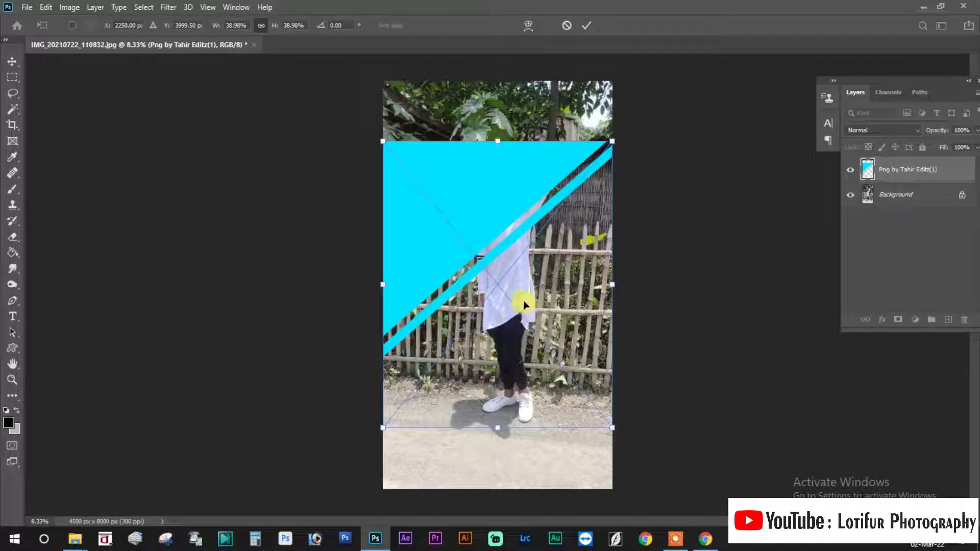
key("Return")
mouse_move(875, 163)
left_mouse_down()
mouse_move(964, 282)
mouse_move(964, 319)
left_mouse_up()
- Open Png by Tahir Editz(1) as a separate Photoshop document
left_click(922, 7)
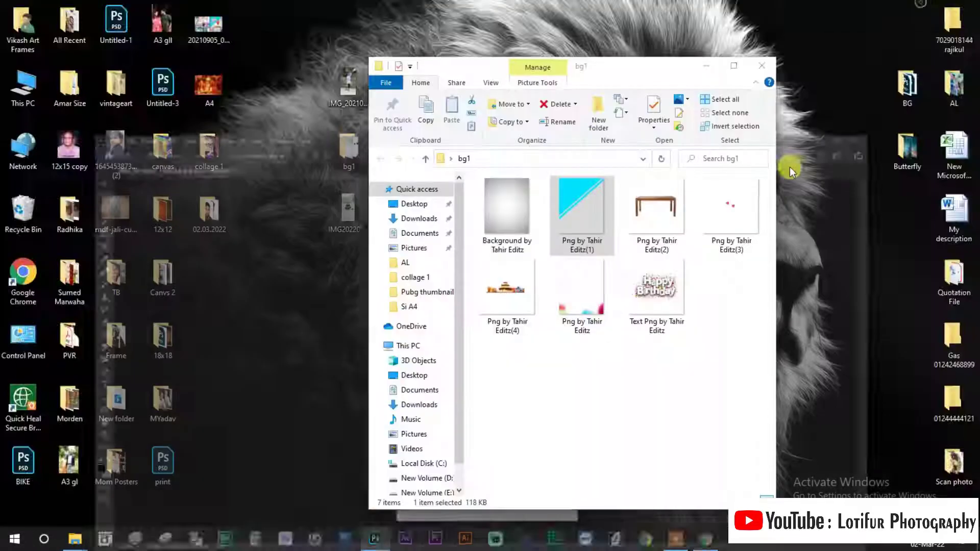
left_click_drag(582, 215, 501, 194)
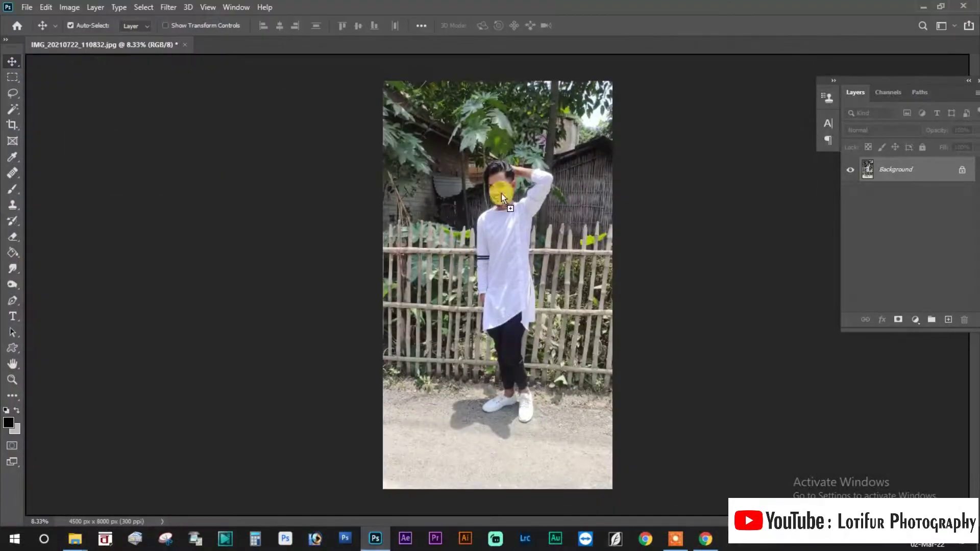
left_click_drag(504, 93, 465, 40)
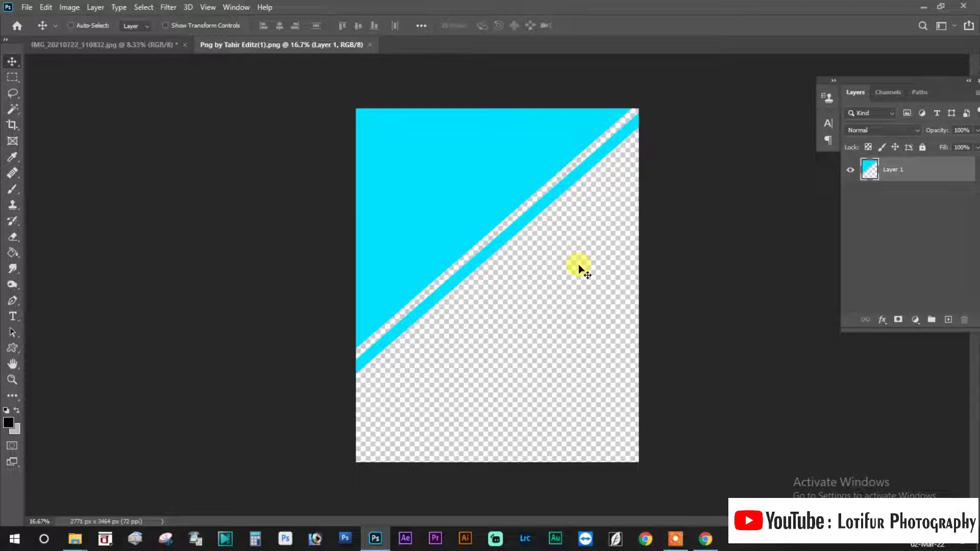
- Check the stripe image's size, then create a new A4 document
key("ctrl+alt+i")
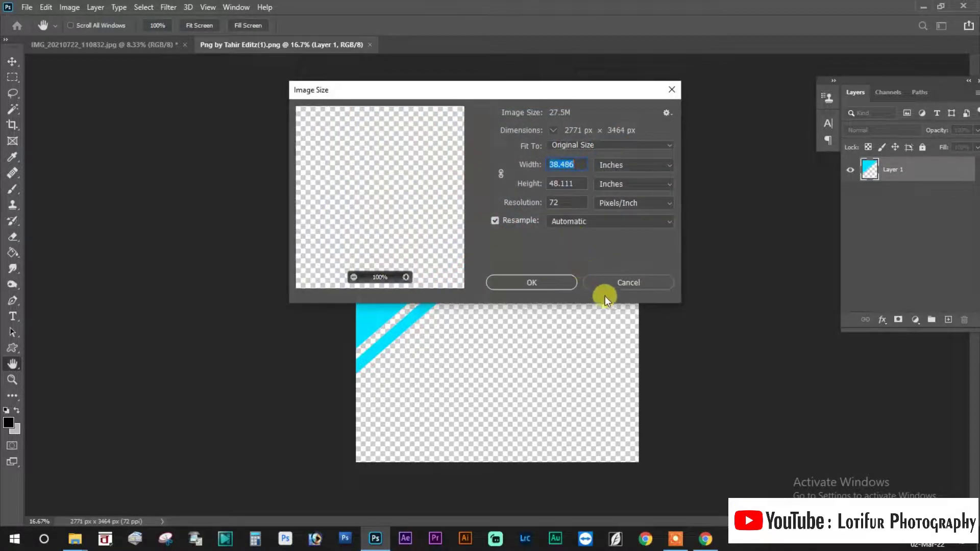
left_click(615, 283)
key("ctrl+n")
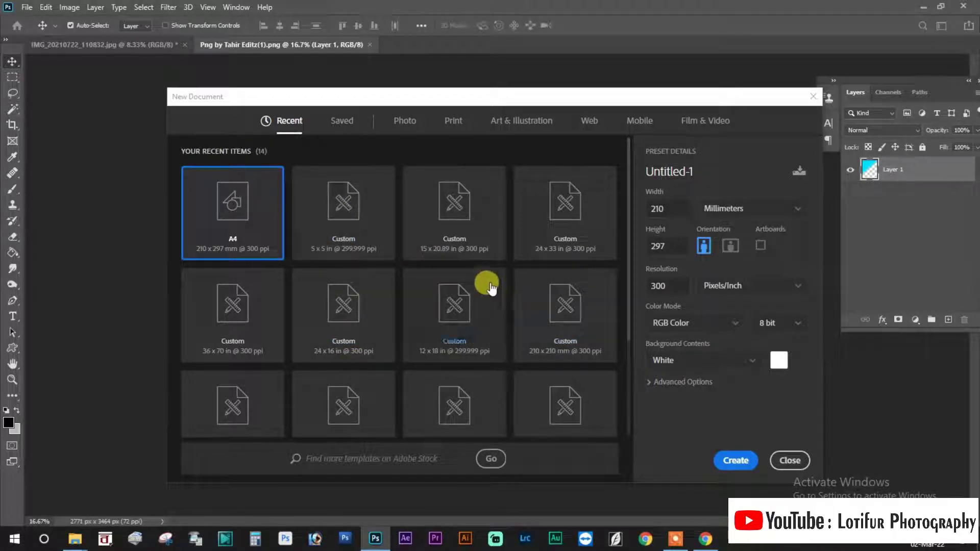
double_click(216, 212)
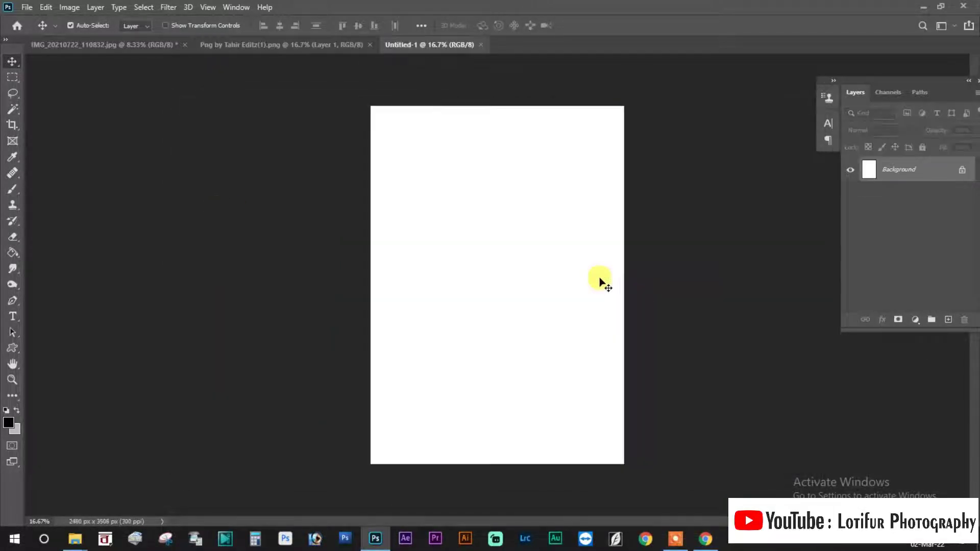
- Paste the stripe into Untitled-1, fit it to the page top at 2480 px width, and return to the photo
left_click(352, 47)
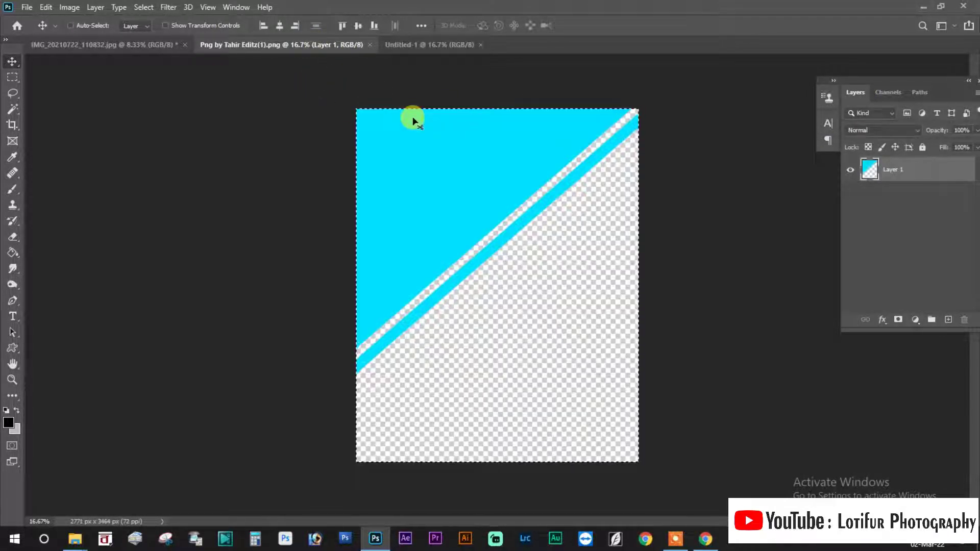
key("ctrl+w")
key("ctrl+v")
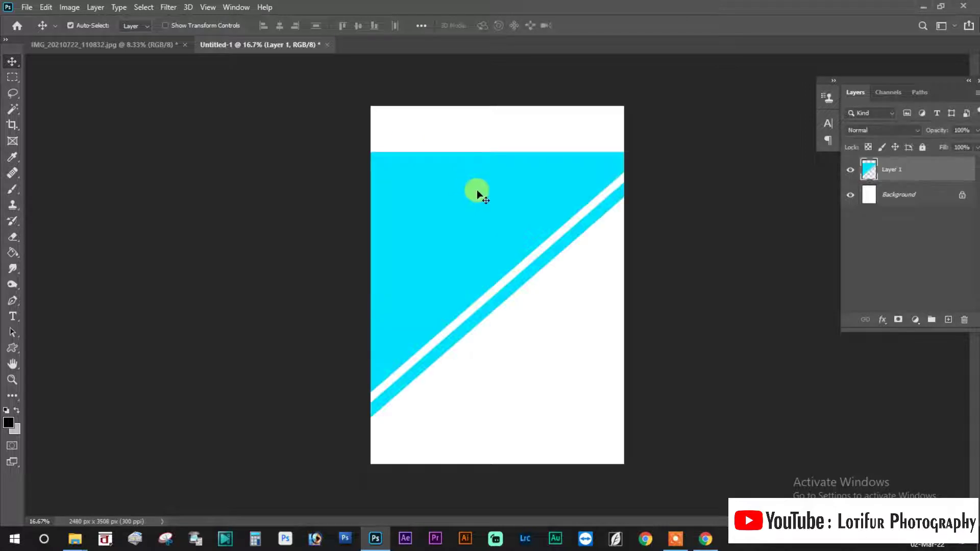
key("ctrl+t")
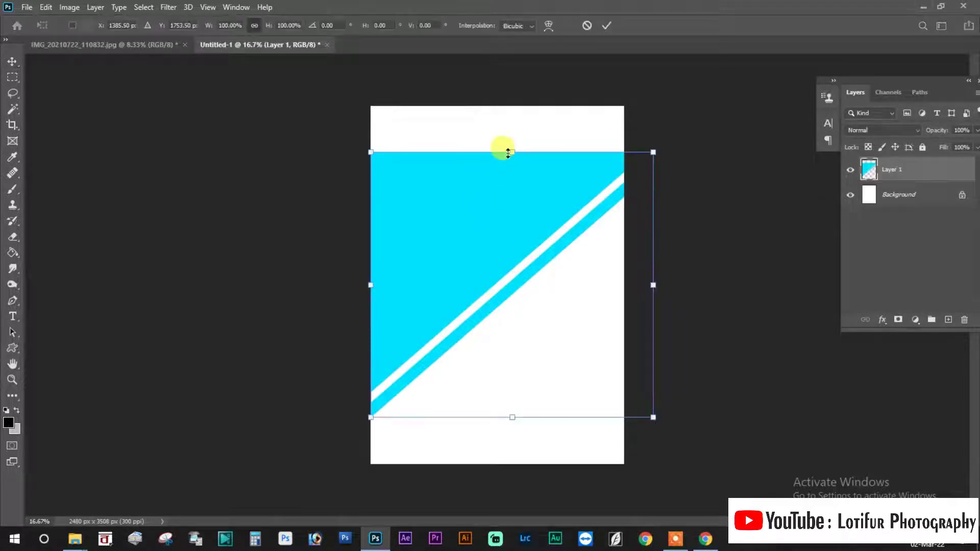
left_click_drag(481, 168, 479, 126)
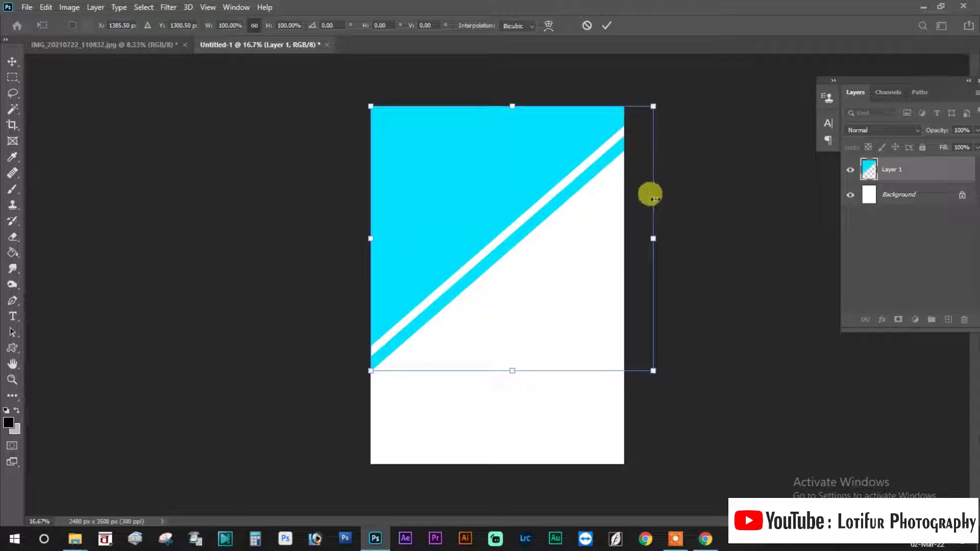
left_click_drag(652, 198, 630, 183)
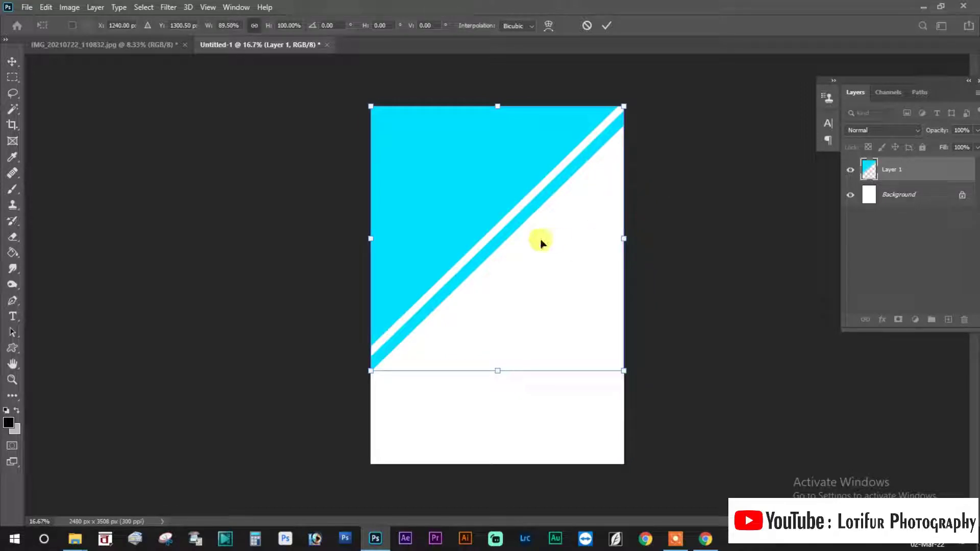
key("Return")
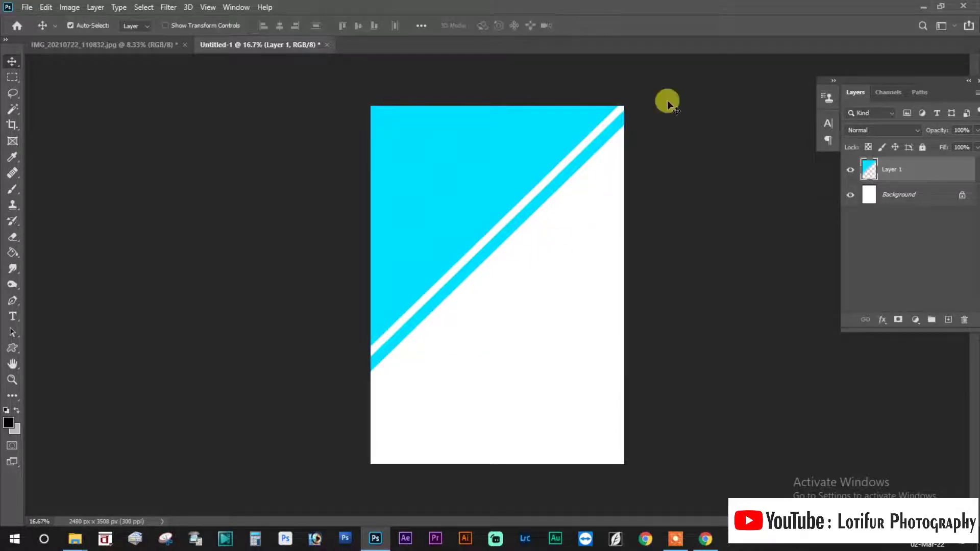
left_click(119, 45)
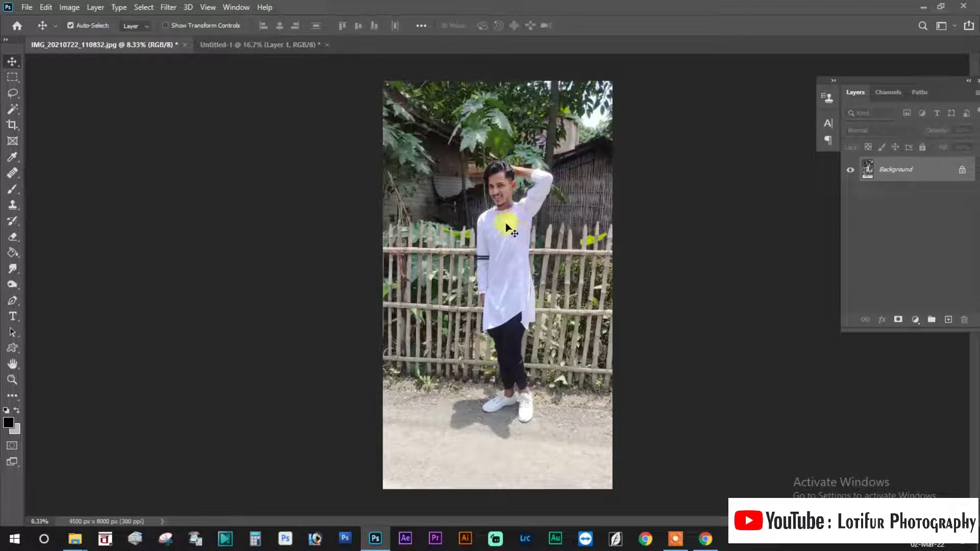
- Copy a rectangle around the man and paste it into Untitled-1 as Layer 2
key("m")
left_click_drag(438, 133, 578, 449)
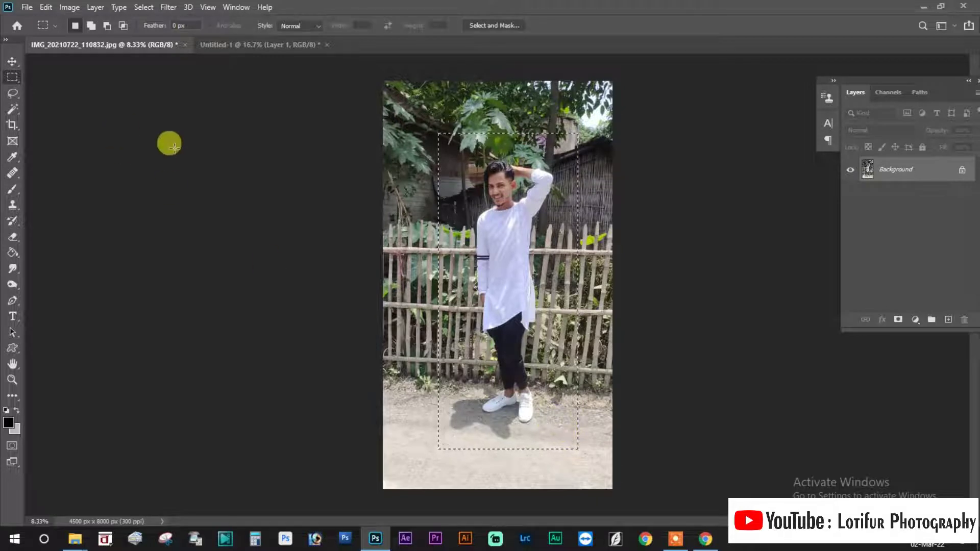
right_click(458, 205)
left_click(433, 176)
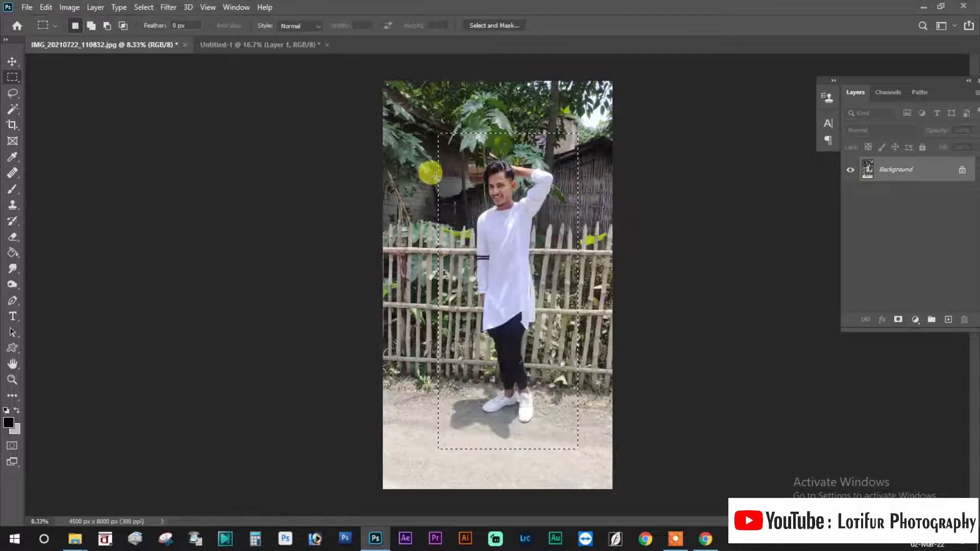
left_click(46, 7)
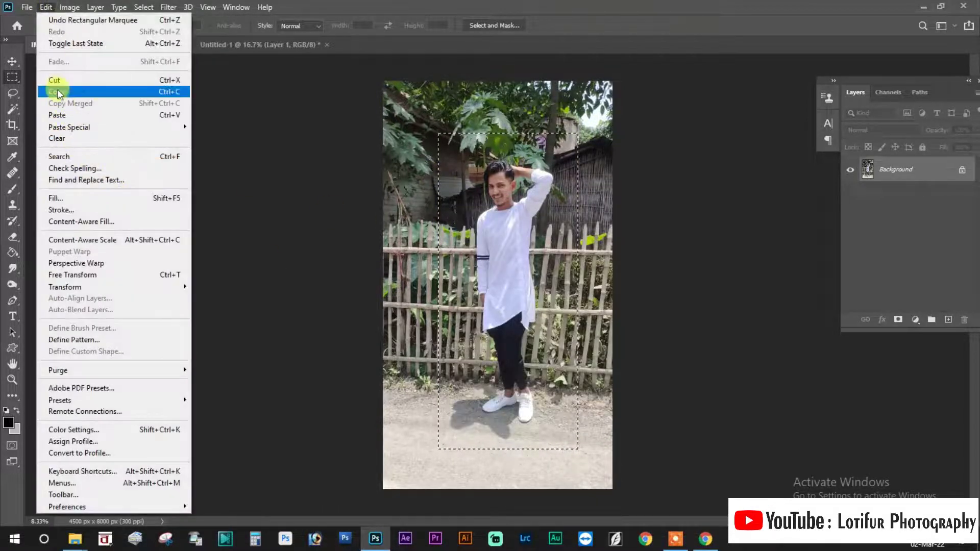
left_click(58, 92)
left_click(290, 45)
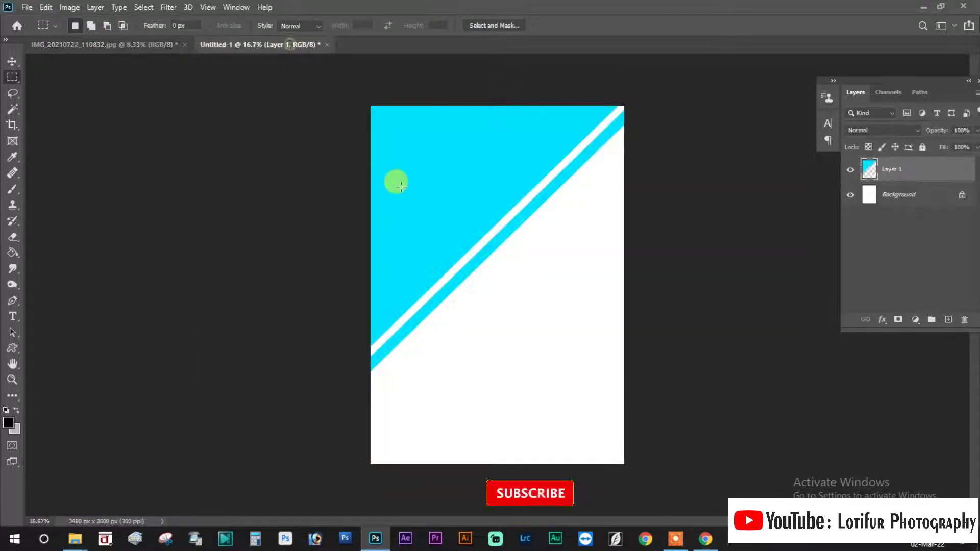
left_click(46, 7)
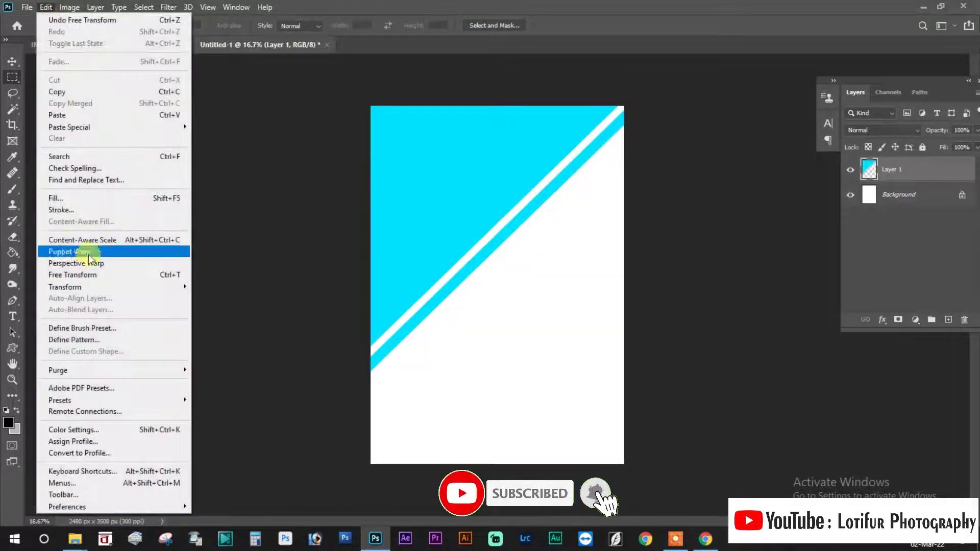
left_click(54, 116)
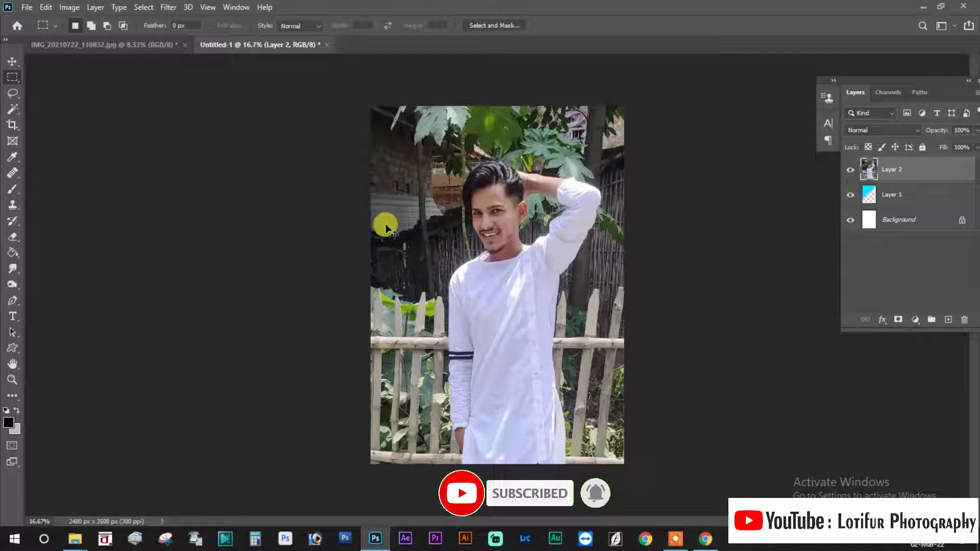
- Scale Layer 2 down to 43.39% and place it on the poster's right side
key("ctrl+t")
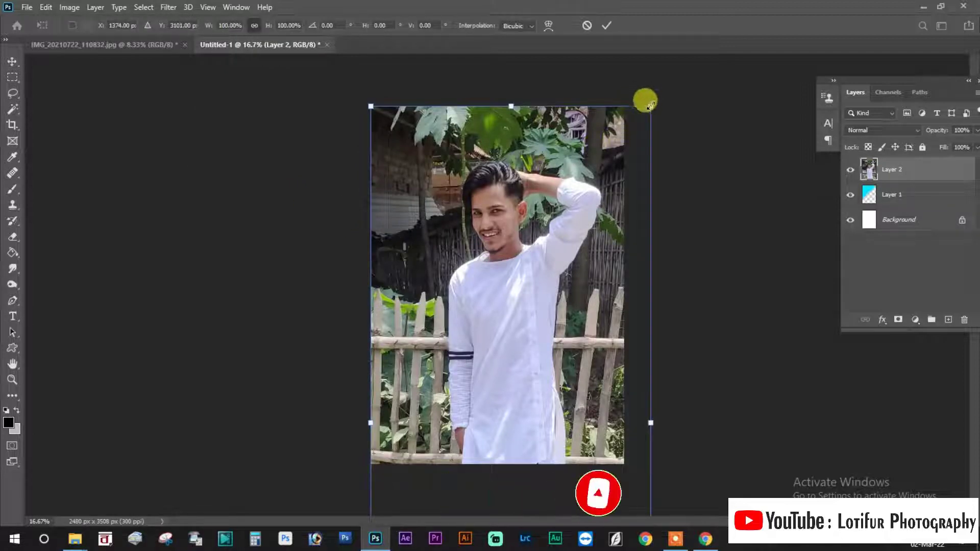
left_click_drag(650, 106, 601, 237)
left_click_drag(526, 305, 533, 200)
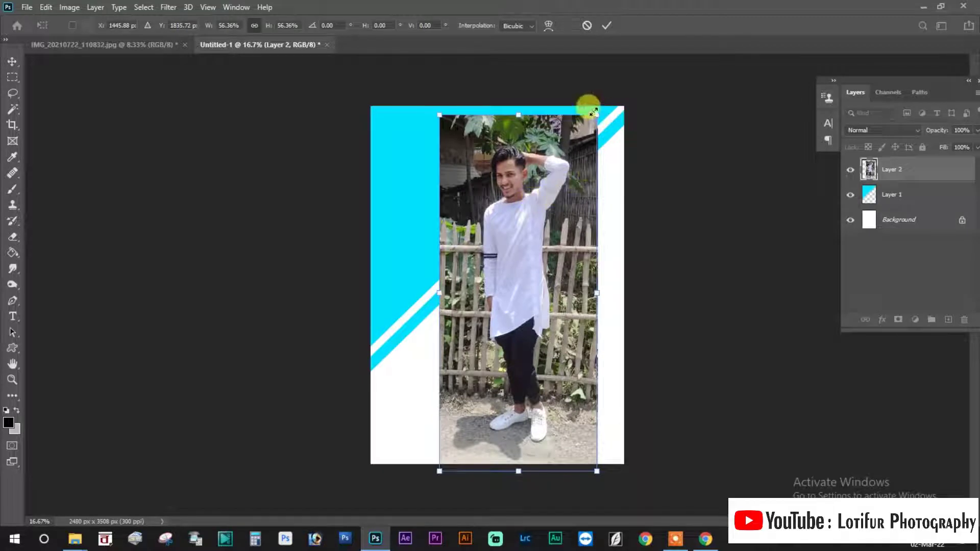
left_click_drag(597, 115, 575, 138)
left_click_drag(524, 164, 531, 169)
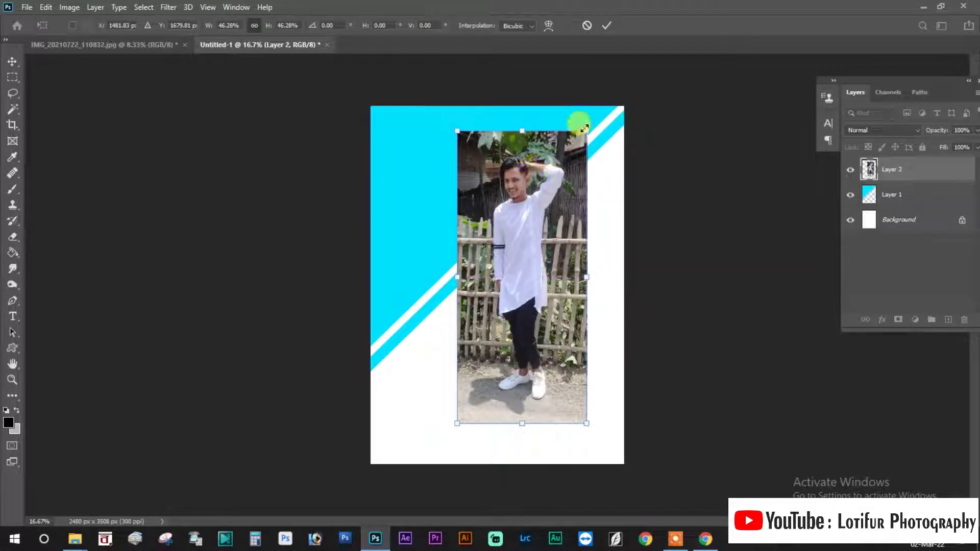
mouse_move(584, 128)
left_mouse_down()
mouse_move(550, 178)
mouse_move(557, 161)
left_mouse_up()
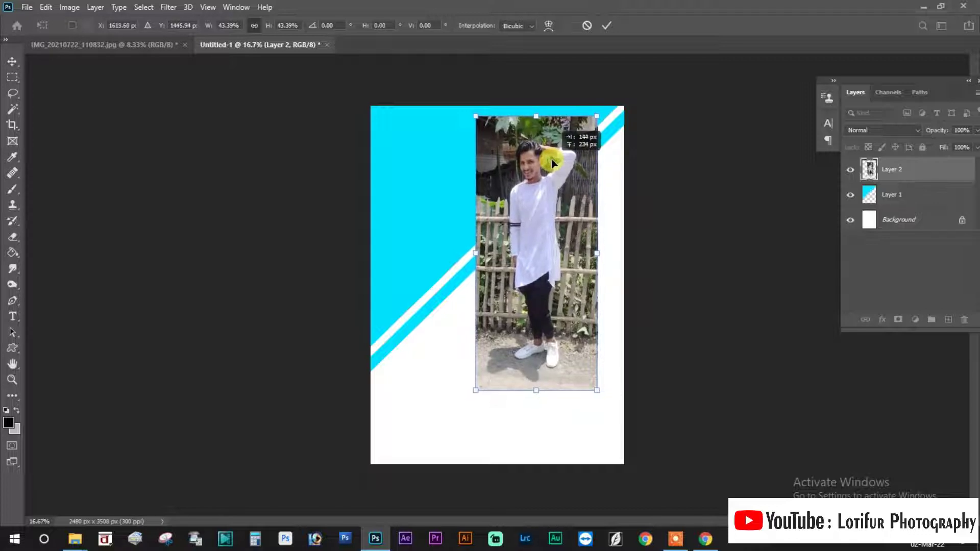
key("Return")
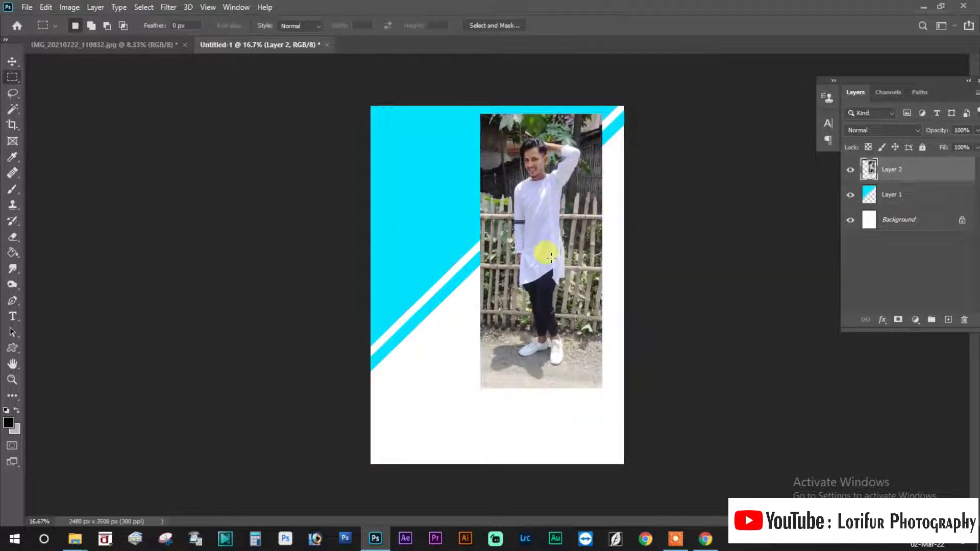
- Zoom in close on the fence and the man's trousers
scroll(551, 262, "up", 2)
scroll(536, 255, "up", 4)
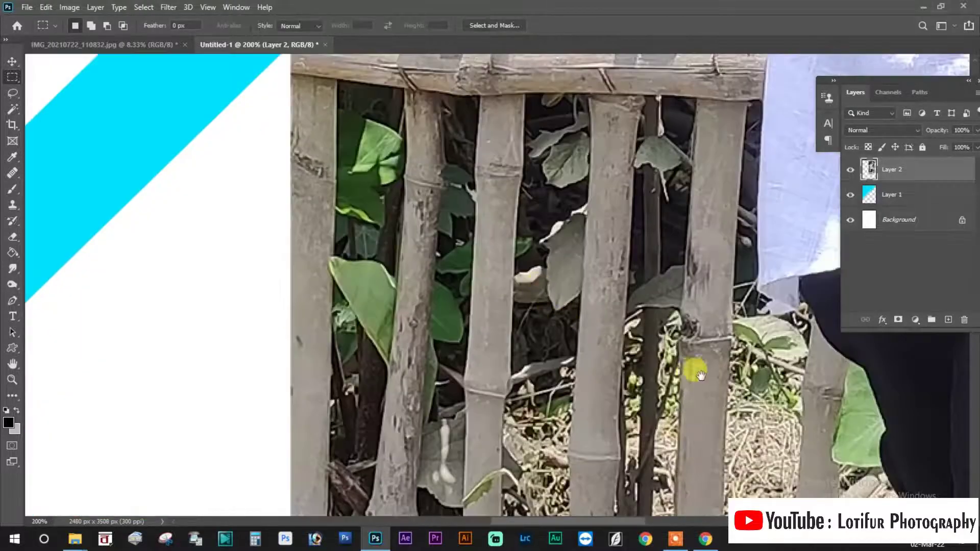
left_click_drag(691, 365, 259, 244)
scroll(259, 244, "down", 4)
scroll(256, 225, "down", 3)
scroll(230, 300, "down", 2)
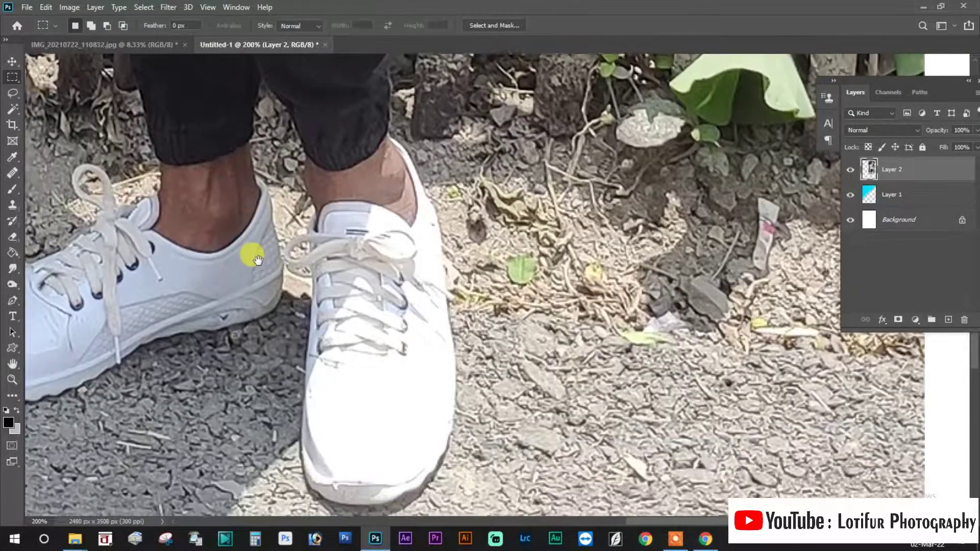
scroll(251, 255, "down", 1)
- With the Pen tool, start the path along the left shoe's sole
key("p")
scroll(257, 263, "up", 3)
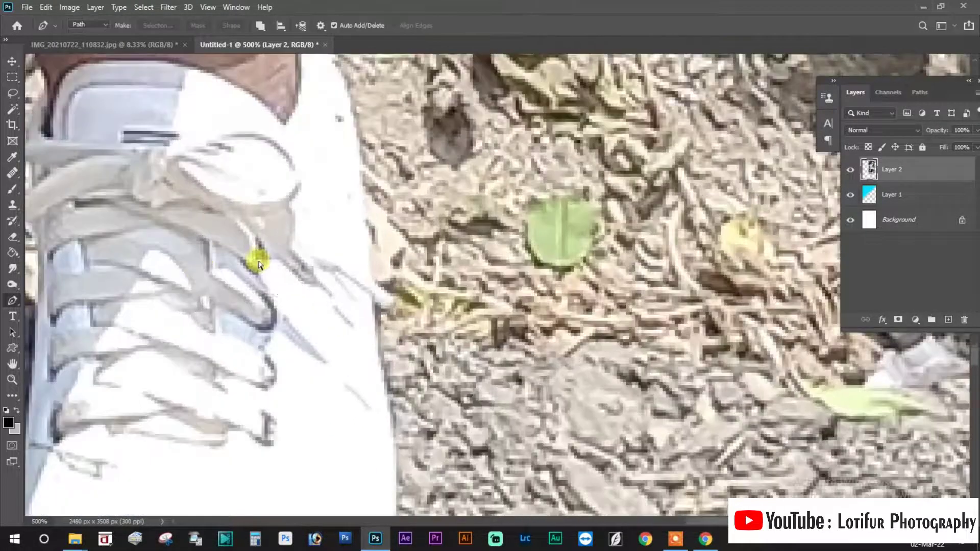
scroll(271, 284, "down", 3)
left_click_drag(385, 240, 455, 298)
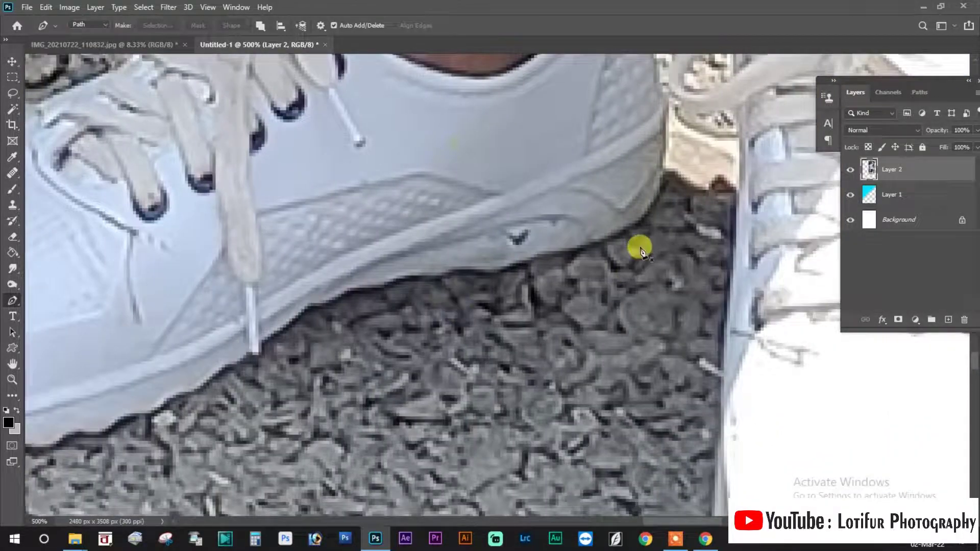
left_click(629, 223)
left_click(577, 247)
left_click(521, 260)
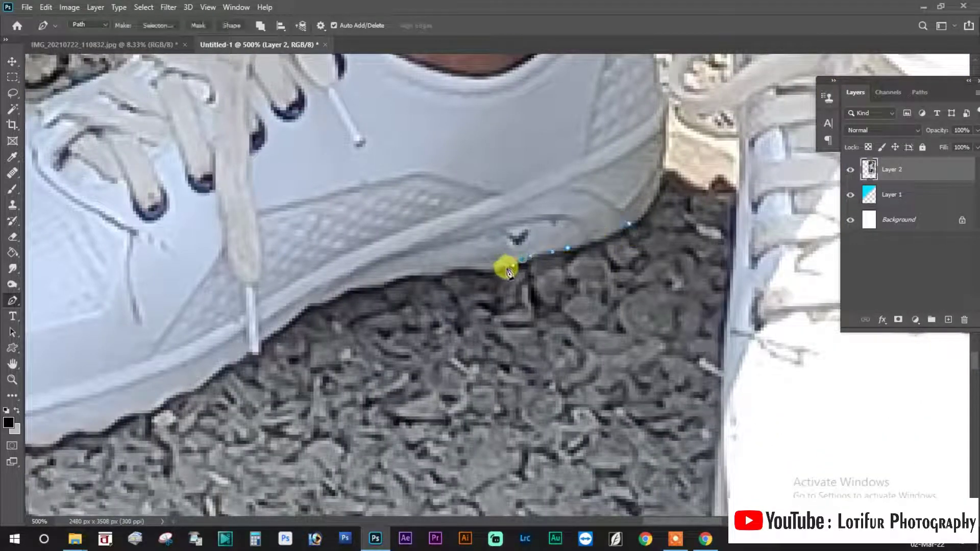
left_click(494, 269)
left_click(445, 269)
left_click(398, 276)
left_click(322, 299)
left_click(311, 308)
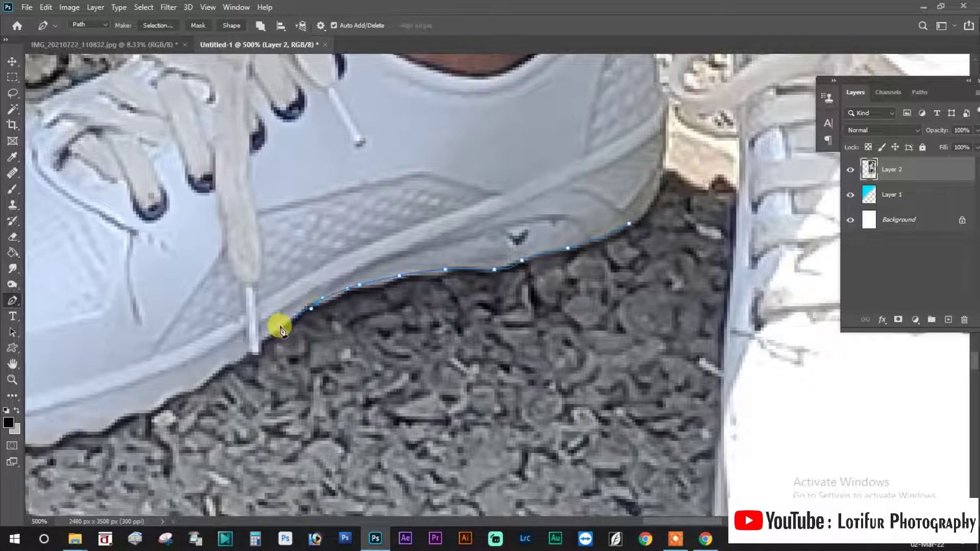
- Continue the path along the shoe's bottom edge, toe and upper edge
left_click_drag(249, 354, 393, 213)
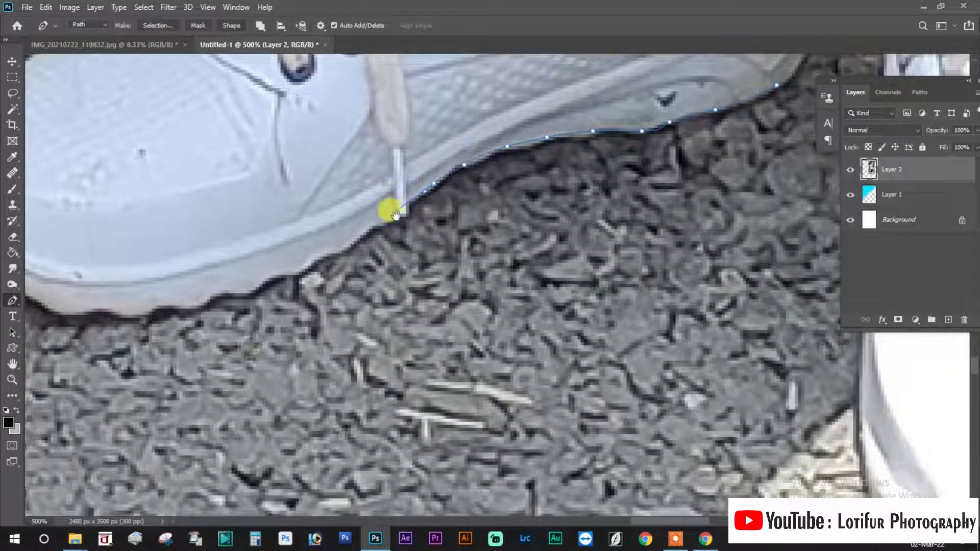
left_click(317, 257)
left_click(243, 295)
left_click(214, 292)
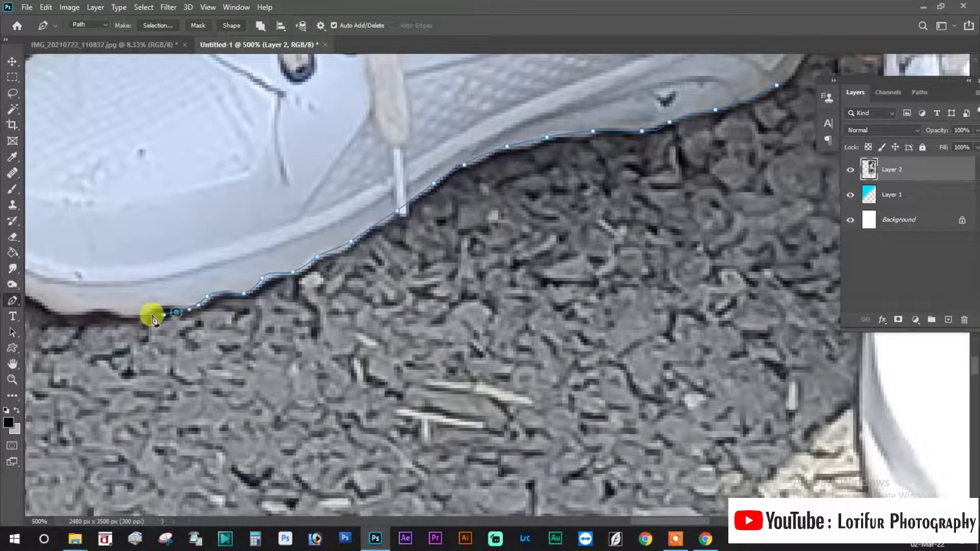
mouse_move(152, 319)
left_mouse_down()
mouse_move(390, 280)
mouse_move(372, 290)
mouse_move(274, 240)
mouse_move(253, 208)
mouse_move(247, 148)
mouse_move(201, 332)
left_mouse_up()
left_click_drag(280, 252, 339, 202)
left_click_drag(414, 155, 357, 289)
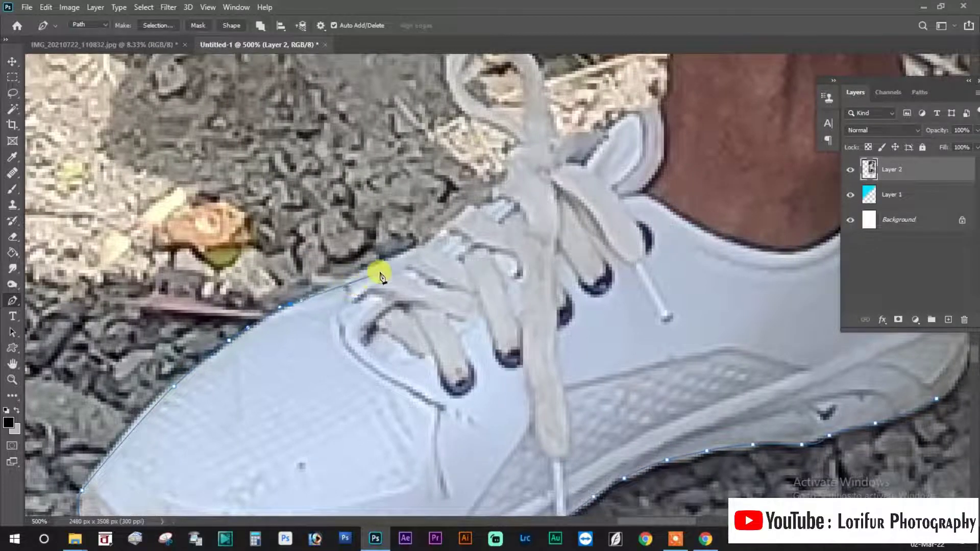
left_click_drag(448, 230, 416, 368)
mouse_move(415, 306)
left_mouse_down()
mouse_move(420, 360)
mouse_move(427, 317)
left_mouse_up()
left_click(468, 349)
left_click(502, 328)
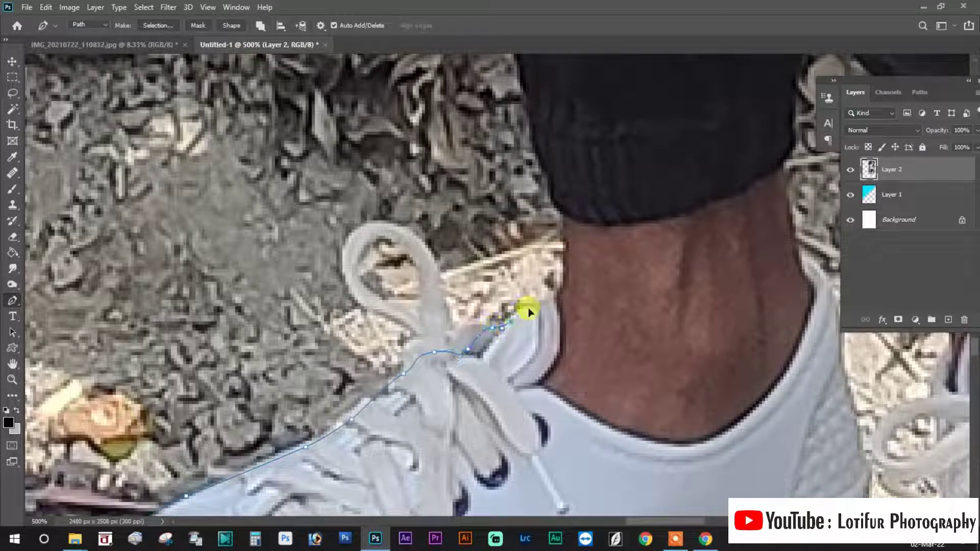
- Trace the path up the trouser edge above the shoe
left_click_drag(557, 299, 378, 413)
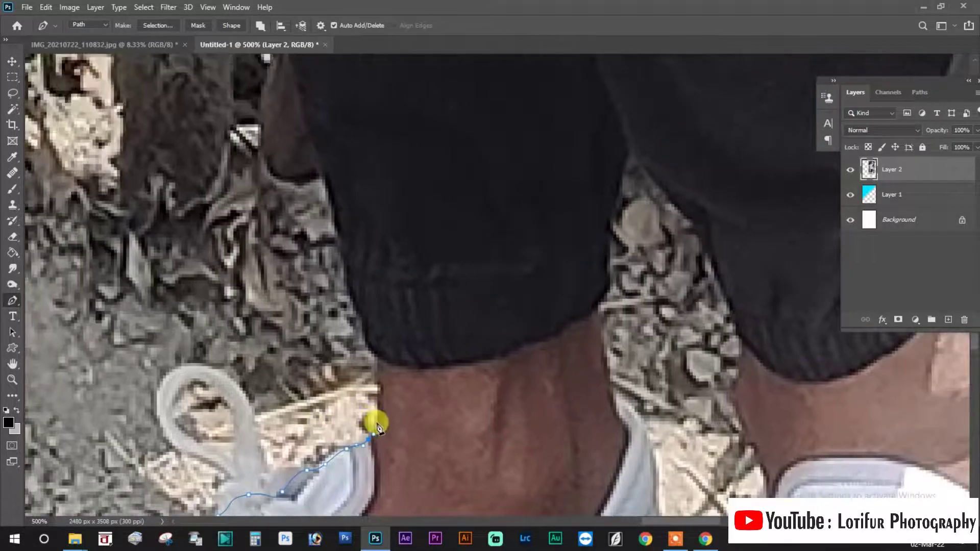
left_click(378, 364)
left_click(375, 346)
scroll(365, 395, "up", 3)
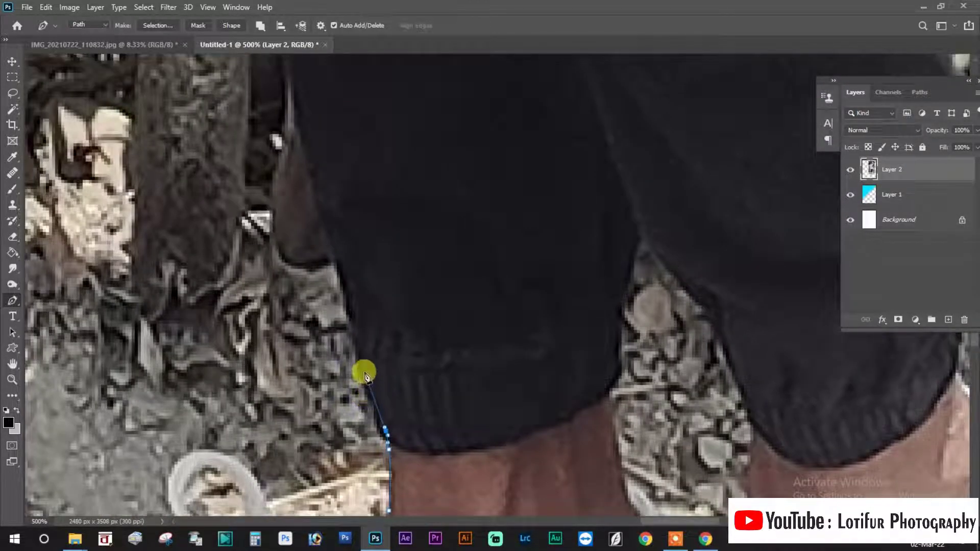
left_click(351, 302)
left_click_drag(351, 302, 372, 472)
left_click(349, 389)
left_click(335, 334)
left_click(322, 281)
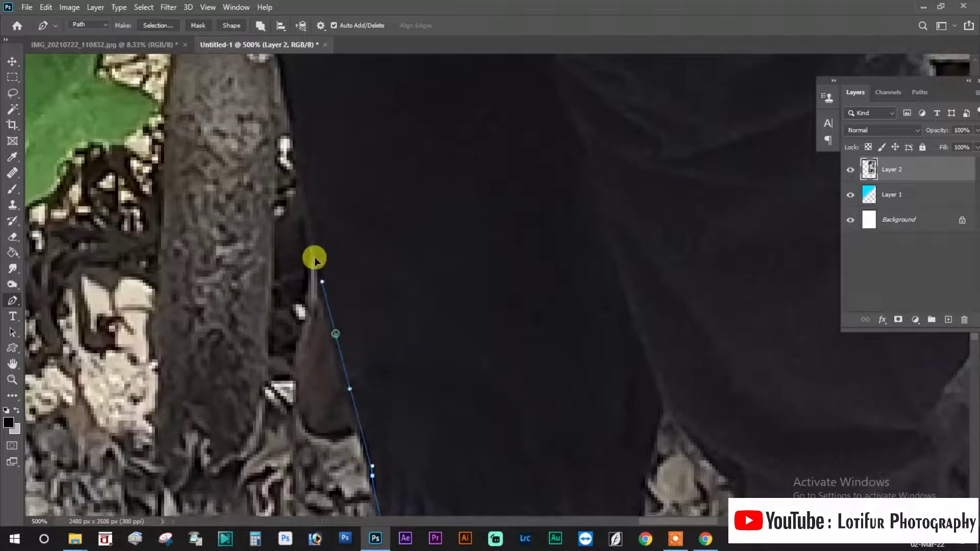
scroll(315, 259, "up", 2)
scroll(301, 301, "up", 2)
left_click(311, 355)
left_click(271, 124)
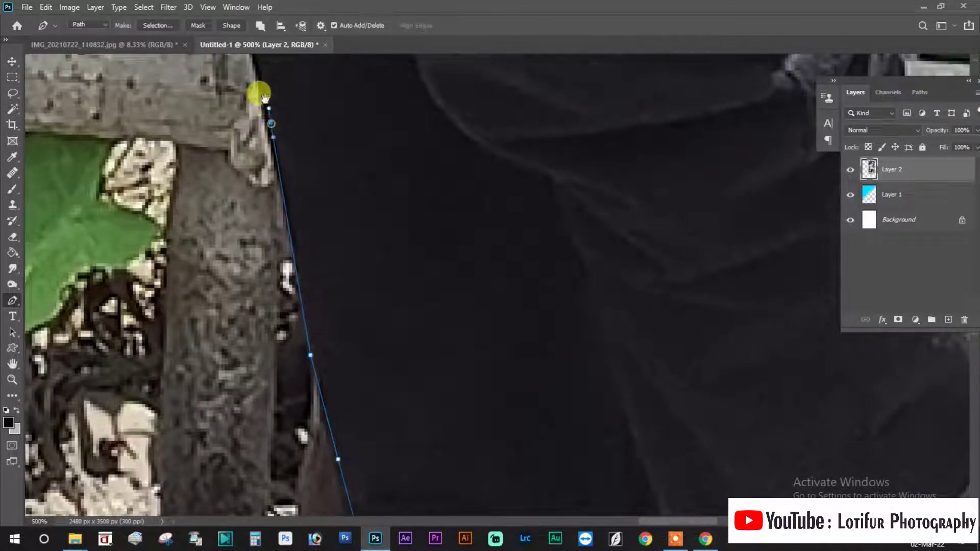
- Continue the path higher up the trouser edge past the green leaf
left_click_drag(265, 97, 304, 398)
left_click_drag(291, 221, 281, 385)
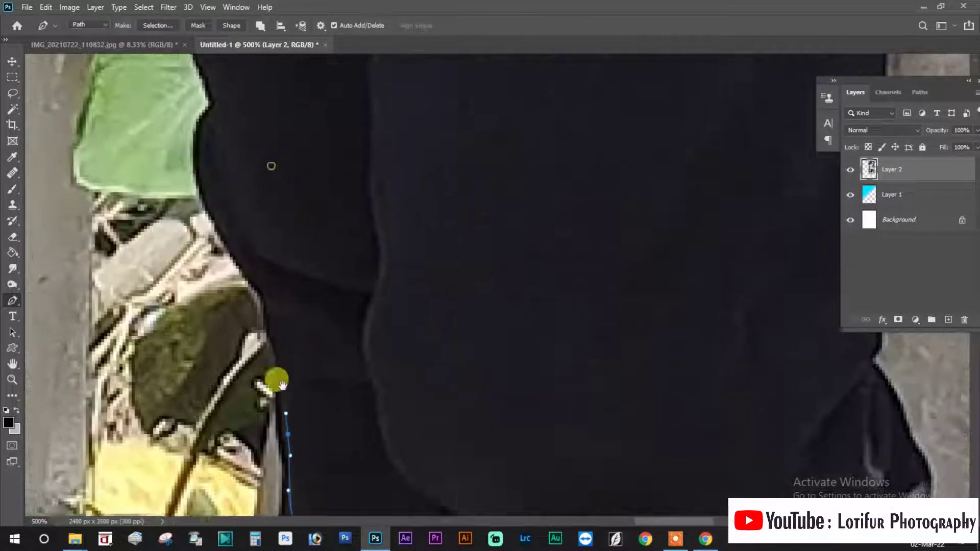
left_click_drag(287, 264, 296, 401)
left_click(221, 287)
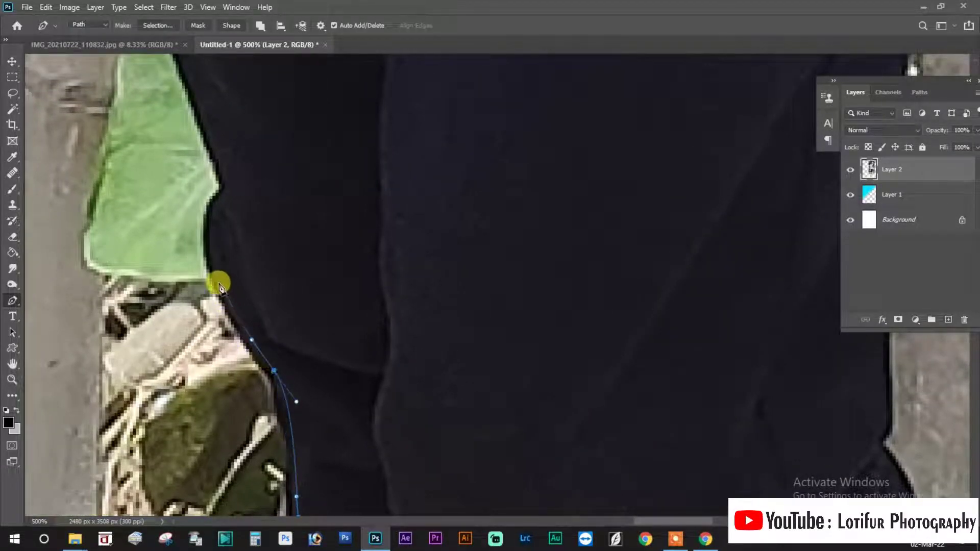
left_click(219, 201)
left_click_drag(213, 208, 235, 383)
left_click(208, 246)
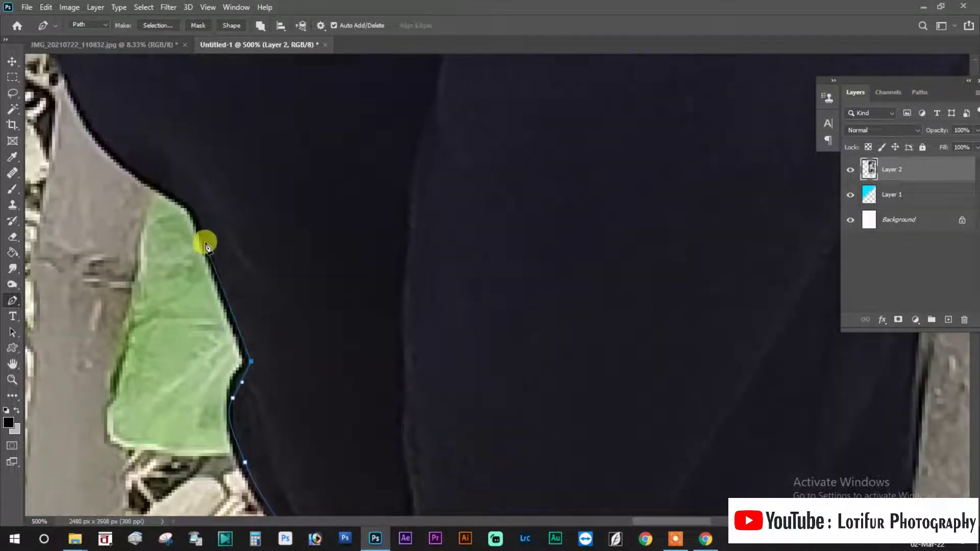
left_click(165, 196)
left_click(146, 175)
- Extend the path to the trouser corner and along the shirt hem
left_click_drag(120, 157, 250, 356)
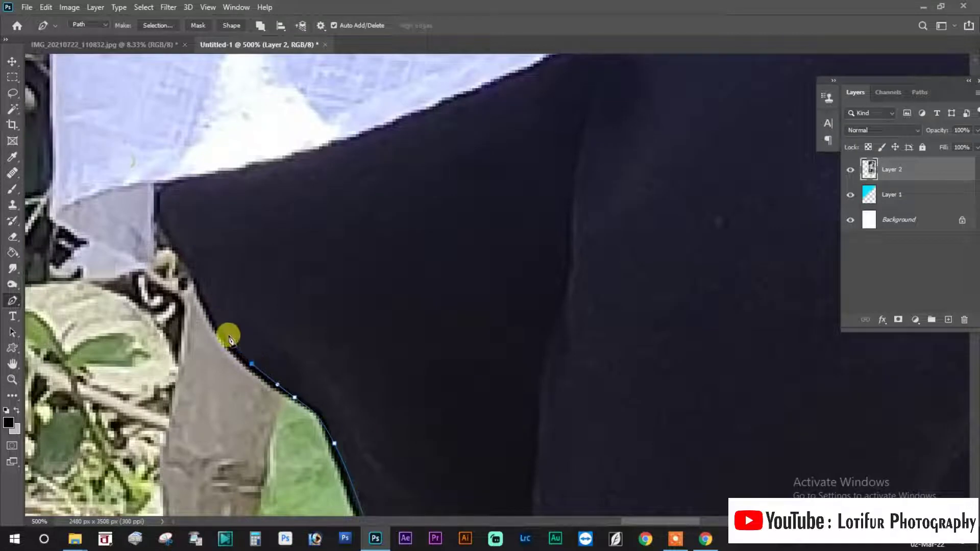
left_click(209, 302)
left_click(175, 235)
left_click(165, 213)
left_click(170, 185)
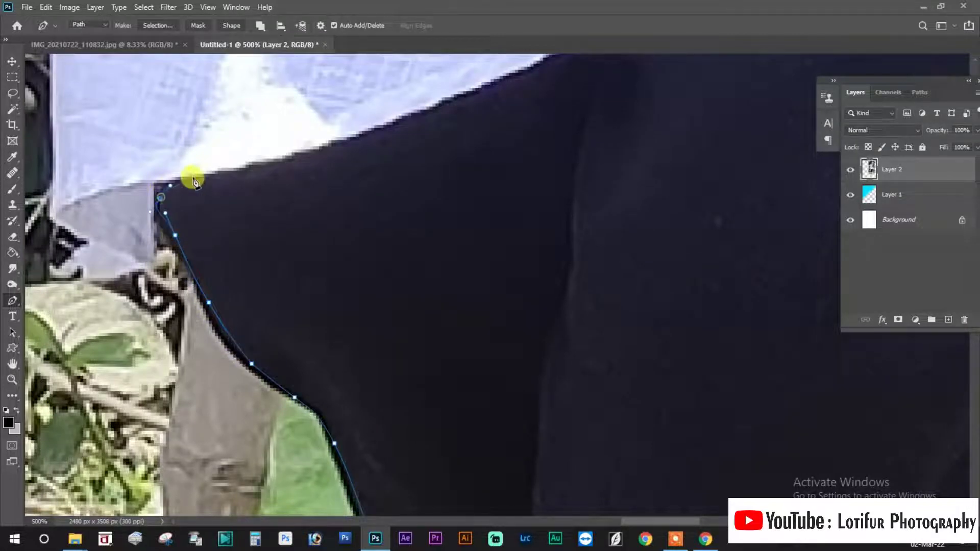
left_click(224, 180)
left_click_drag(231, 185, 332, 295)
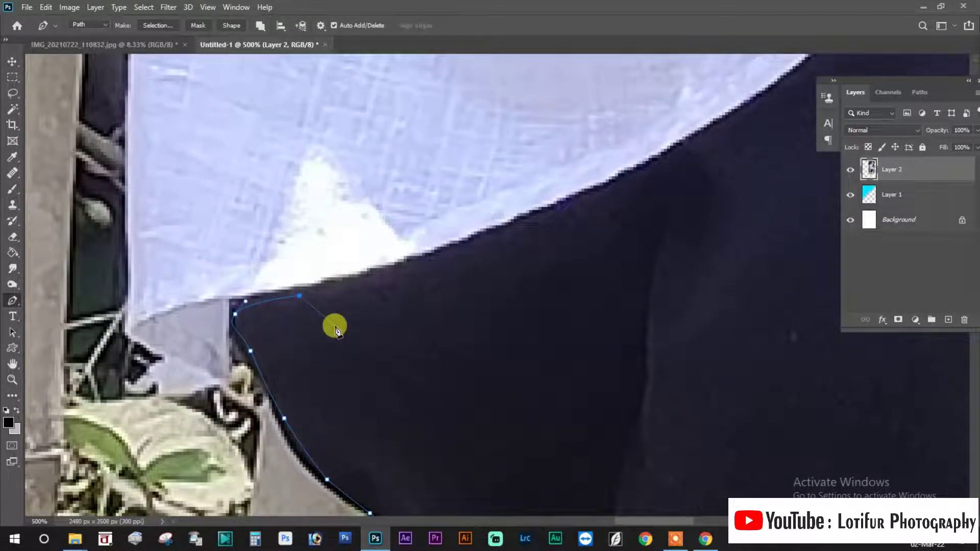
key("ctrl+z")
key("ctrl+z")
left_click_drag(236, 330, 251, 360)
key("ctrl+z")
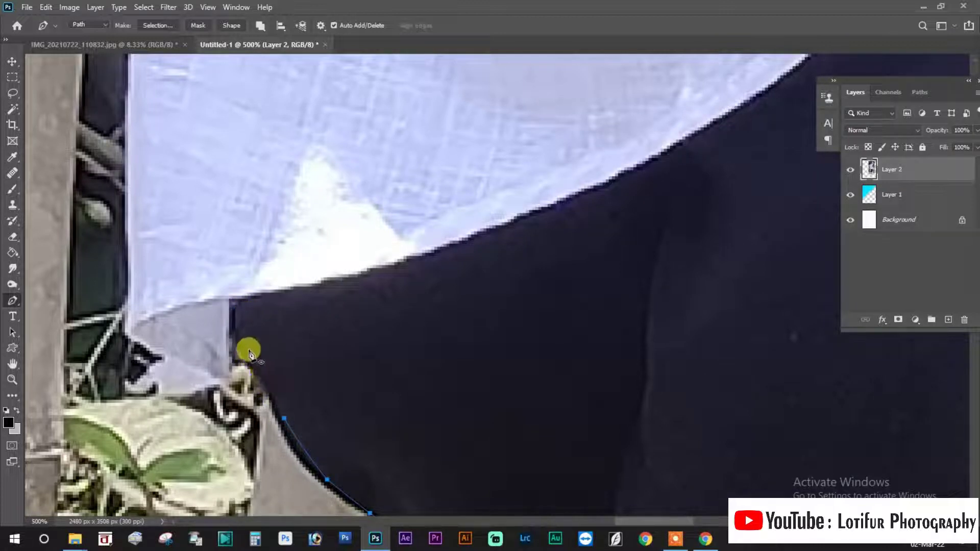
left_click(263, 384)
- Add path anchors below the shirt and a curved point at the shirt corner
left_click(252, 359)
left_click_drag(227, 328, 225, 377)
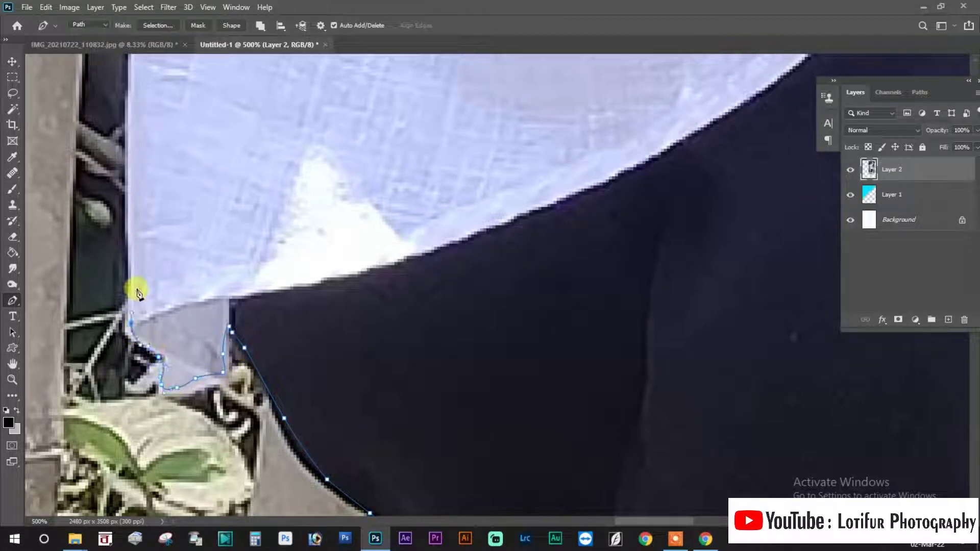
left_click_drag(135, 246, 156, 371)
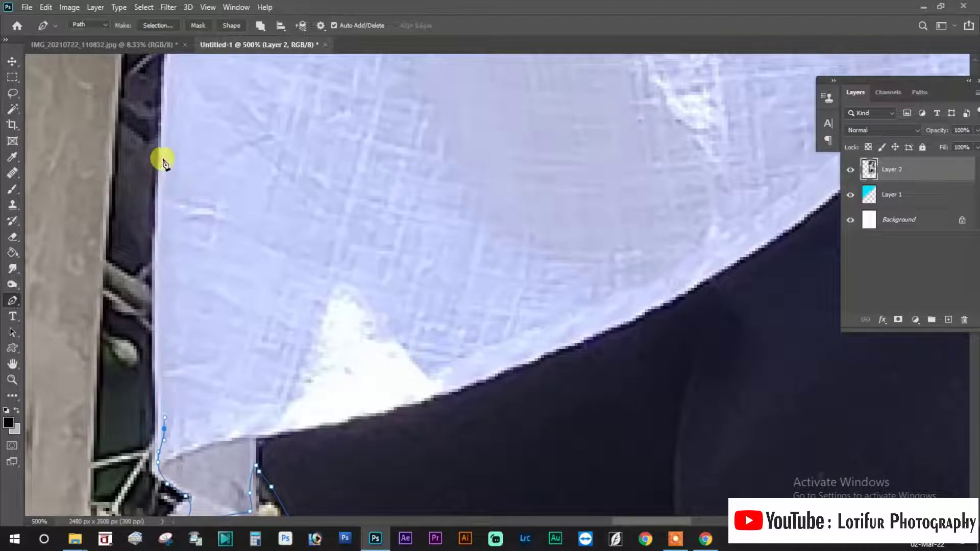
left_click_drag(162, 157, 194, 399)
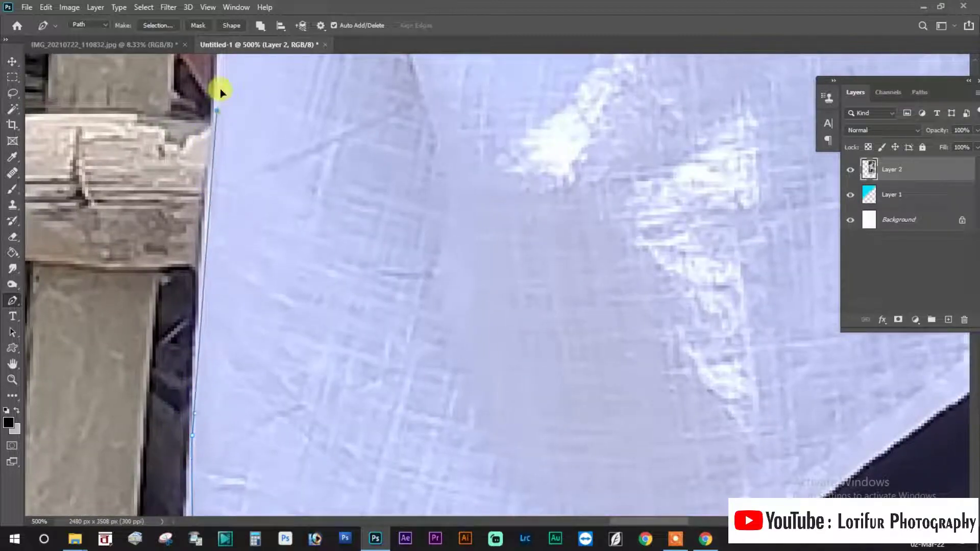
left_click_drag(220, 87, 214, 313)
left_click_drag(221, 171, 230, 209)
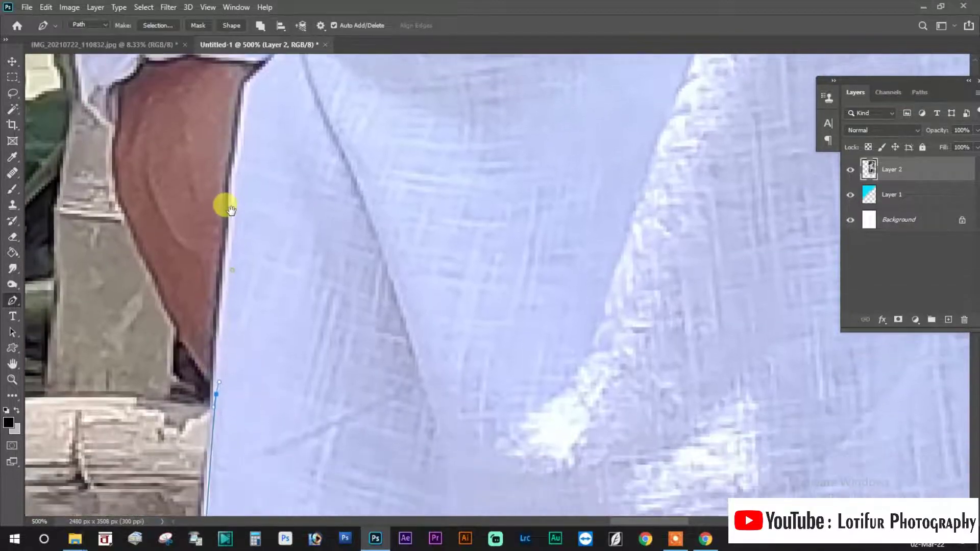
- Trace a row of anchor points up the cloth's left edge
left_click(207, 377)
left_click(170, 310)
left_click(161, 288)
left_click(137, 252)
left_click(132, 229)
left_click(125, 203)
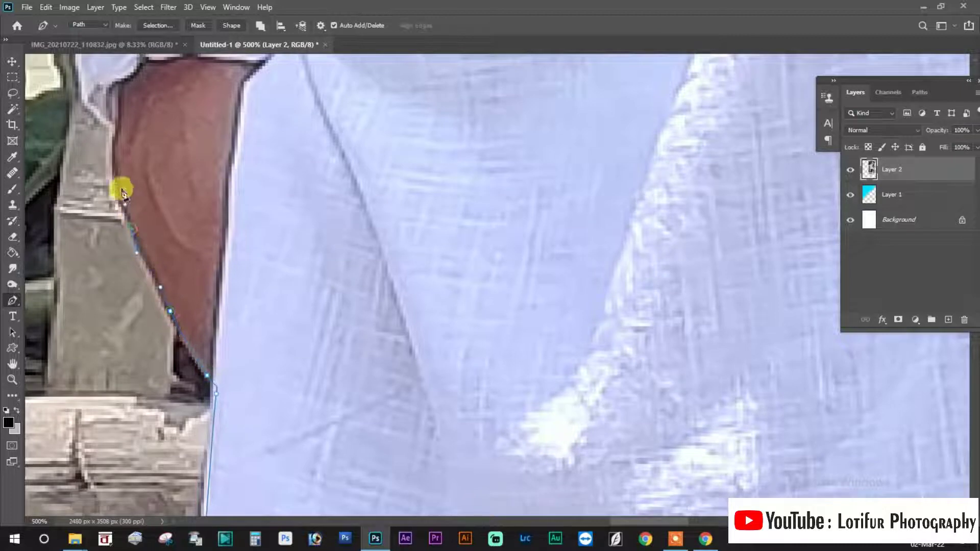
left_click(115, 148)
- Extend the outline up along the arm's edge toward the shirt above
left_click_drag(116, 148, 181, 332)
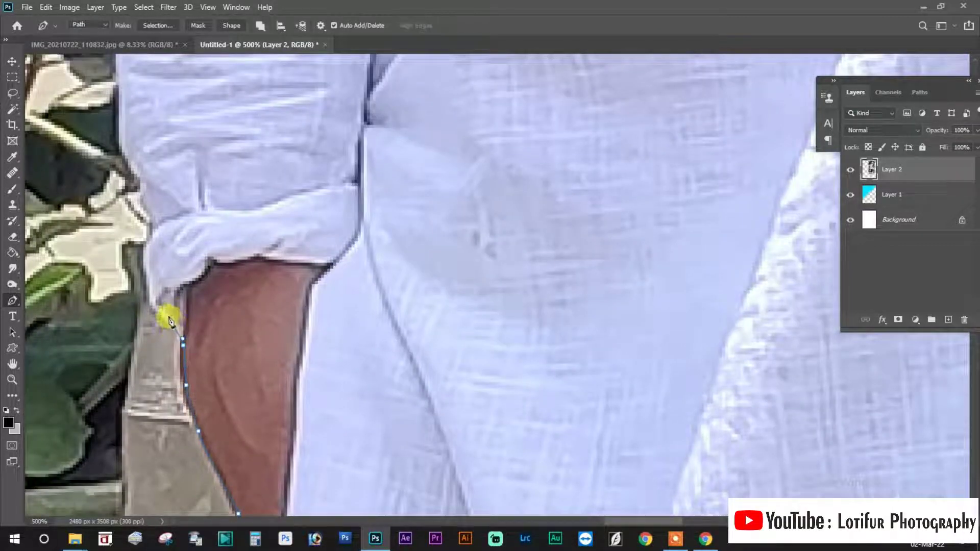
left_click_drag(169, 321, 151, 288)
left_click_drag(156, 220, 205, 373)
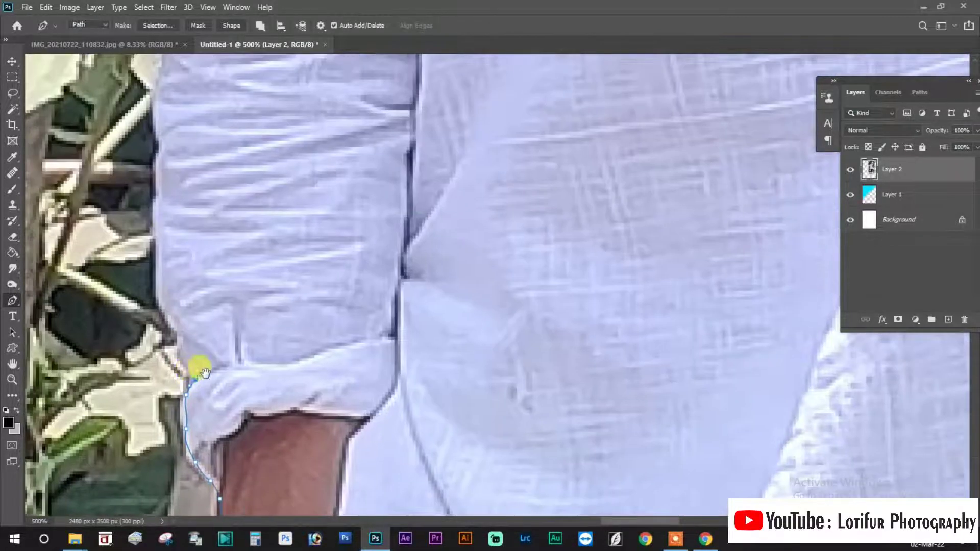
left_click_drag(160, 295, 158, 202)
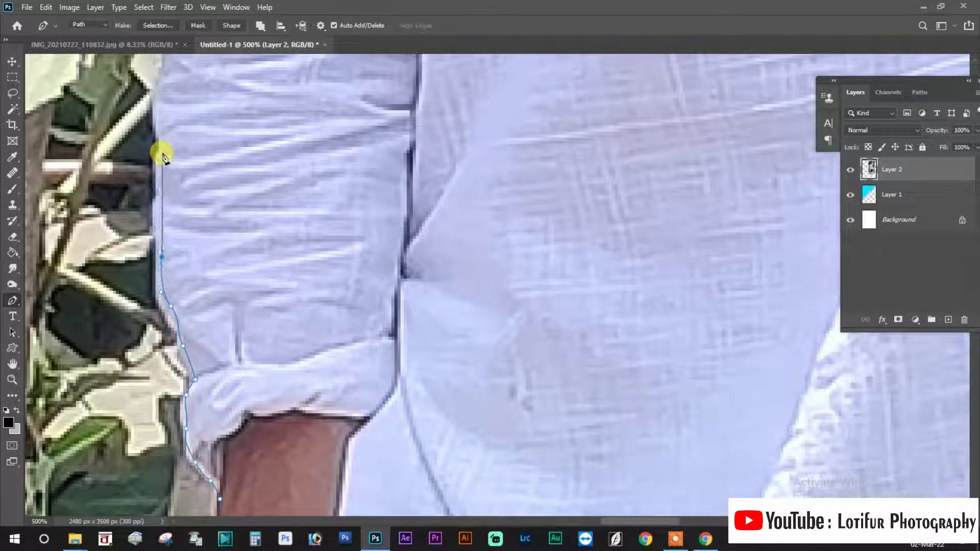
left_click_drag(160, 149, 208, 371)
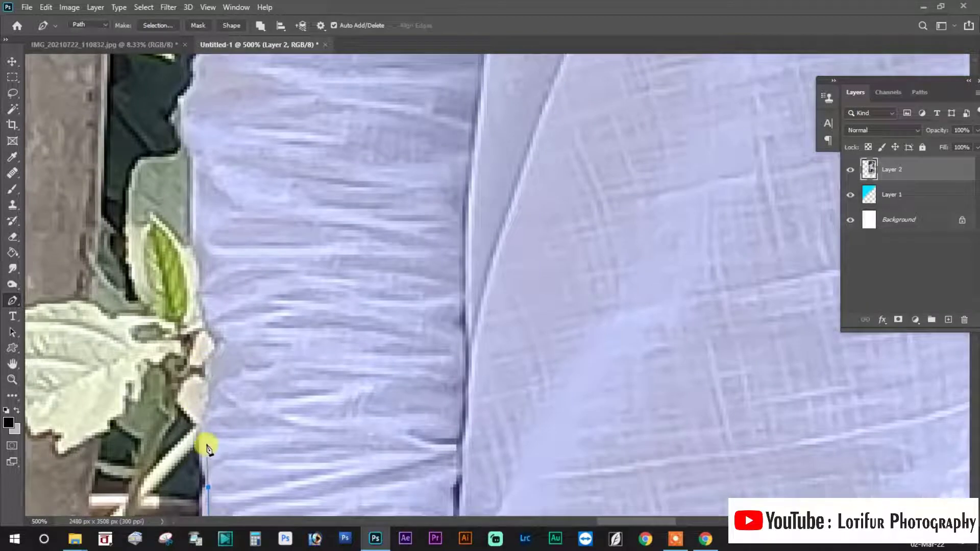
- Continue placing anchors up the shirt's left edge
left_click(195, 227)
left_click_drag(196, 226, 235, 395)
left_click(213, 311)
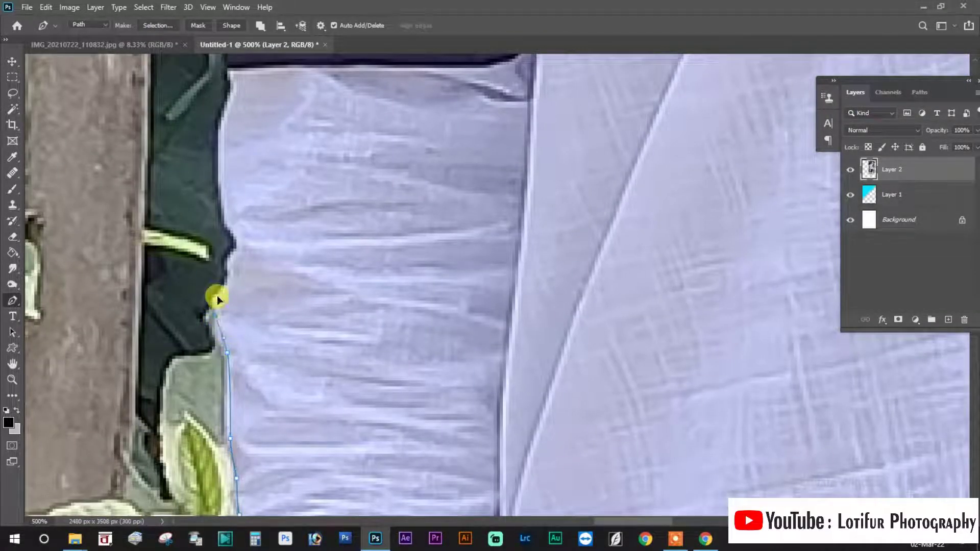
left_click(229, 240)
left_click_drag(232, 247, 249, 407)
left_click(236, 348)
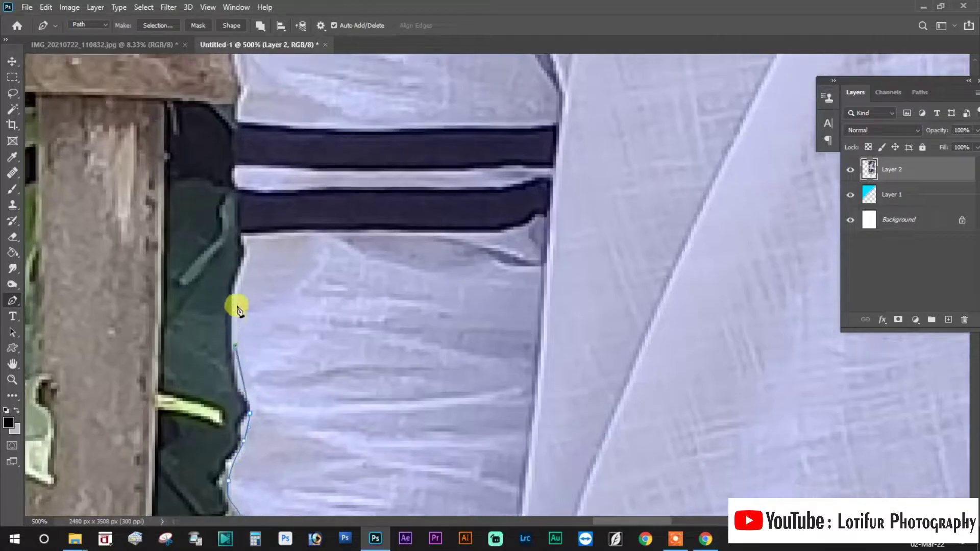
left_click(243, 277)
left_click(245, 234)
- Anchor the path beside and just above the dark stripes on the shirt
left_click_drag(241, 196, 251, 357)
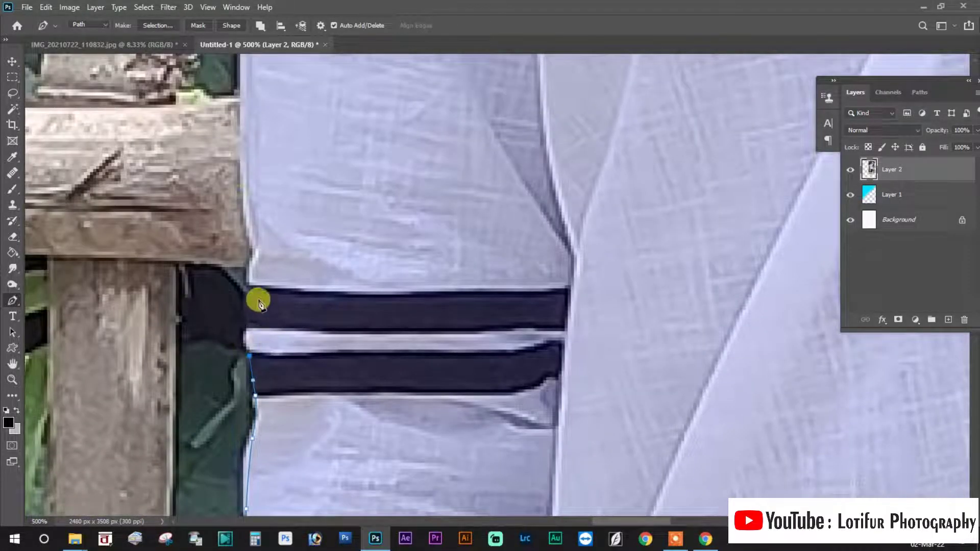
left_click(250, 285)
left_click(257, 247)
left_click_drag(257, 299, 267, 440)
left_click(255, 352)
left_click(252, 320)
left_click(249, 288)
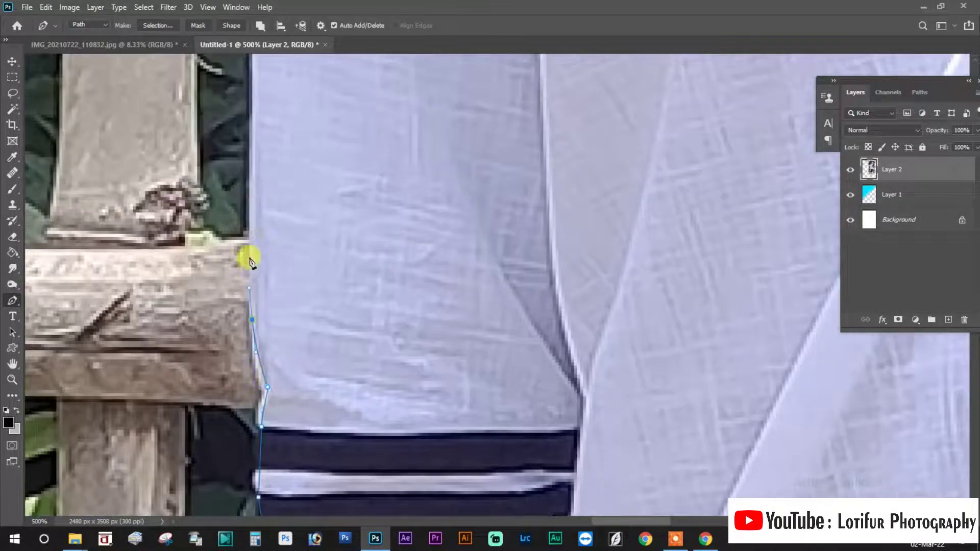
- Add anchors higher up the shirt's left edge
left_click(252, 185)
left_click_drag(252, 186, 273, 413)
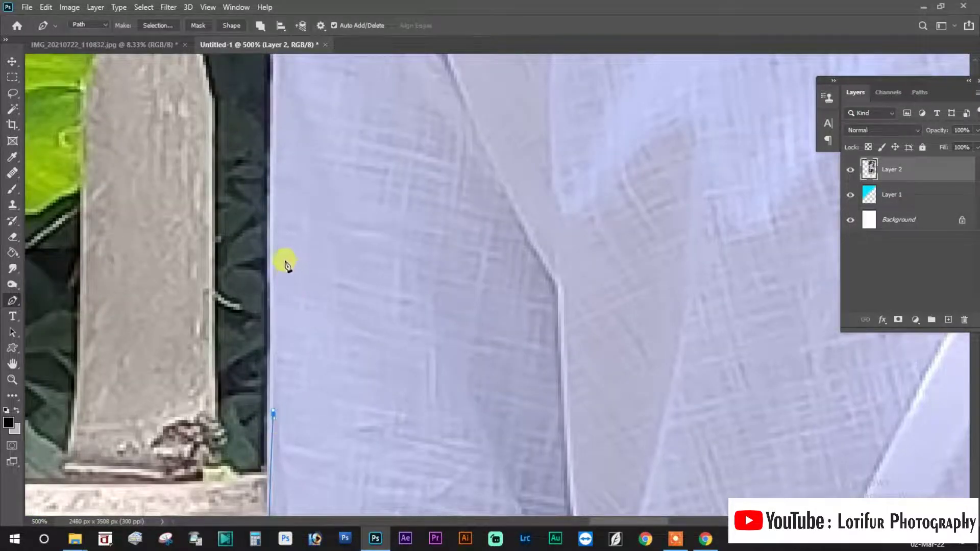
left_click(276, 231)
left_click_drag(285, 158, 281, 431)
- Continue the path up the shirt edge and around the shoulder curve
left_click(278, 258)
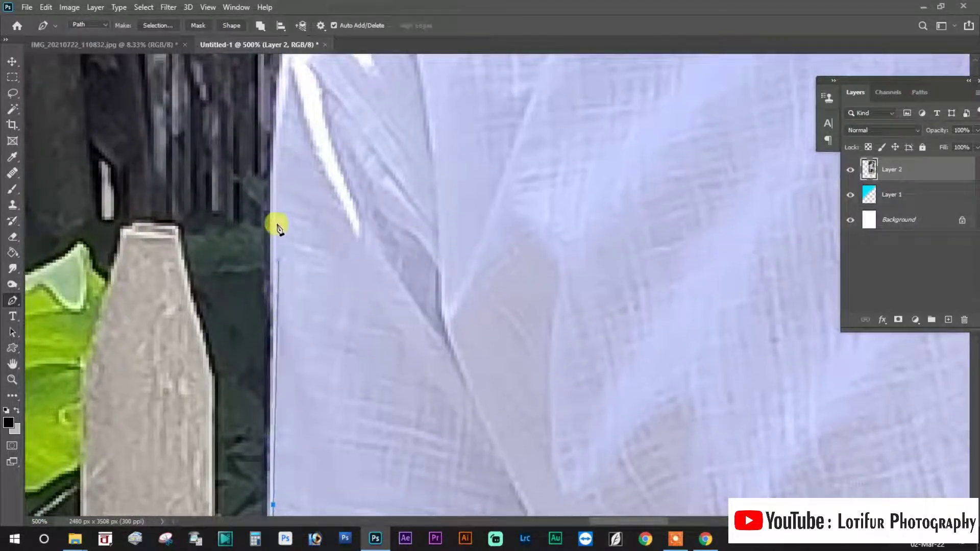
left_click(277, 228)
left_click(272, 166)
left_click_drag(277, 158, 286, 358)
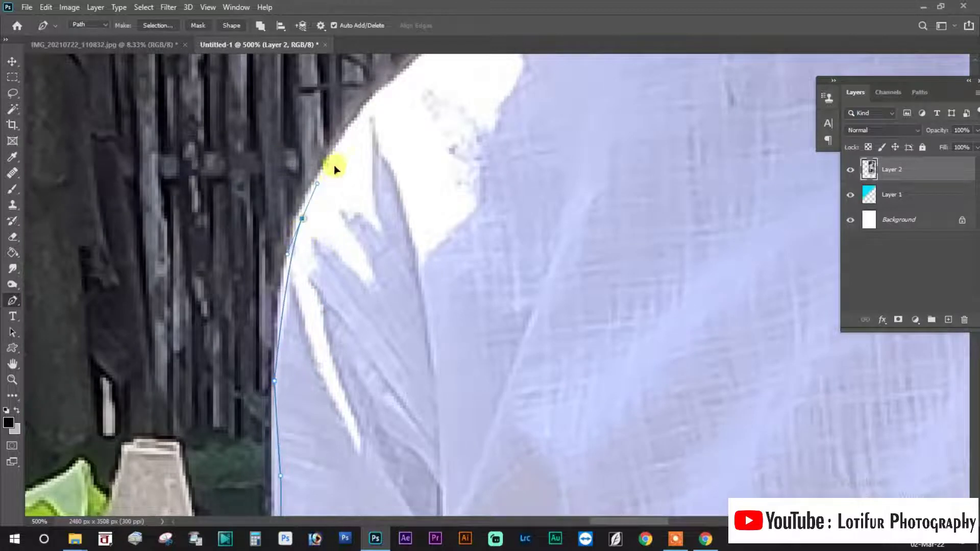
left_click_drag(345, 160, 287, 285)
left_click(320, 224)
left_click(368, 184)
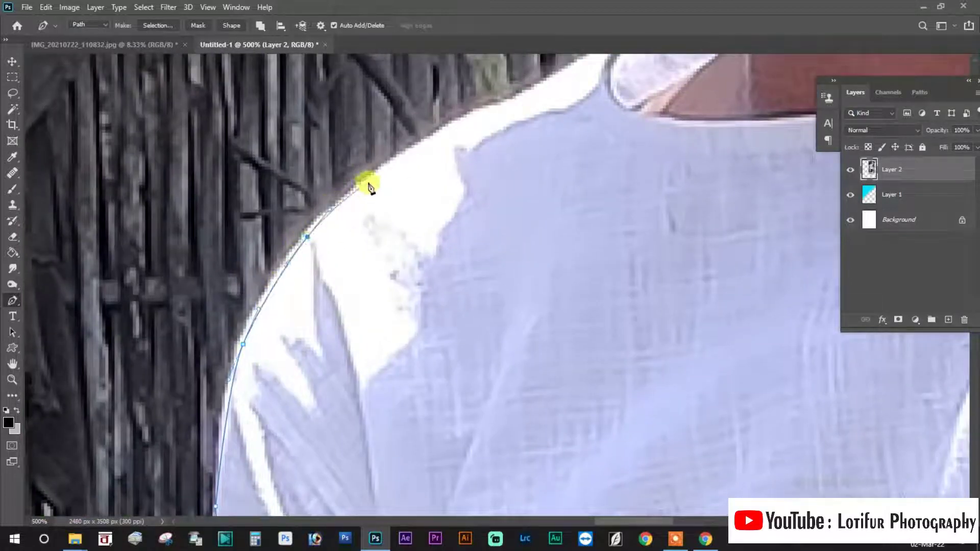
- Extend the path along the shoulder to the collar and under the chin
left_click_drag(416, 172, 319, 264)
left_click(353, 219)
left_click(415, 189)
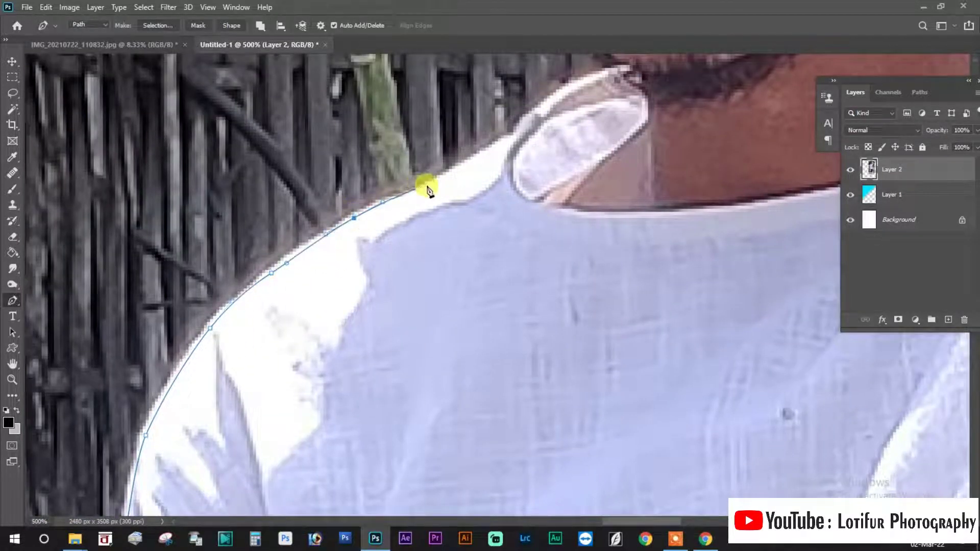
left_click_drag(447, 177, 285, 258)
left_click(322, 234)
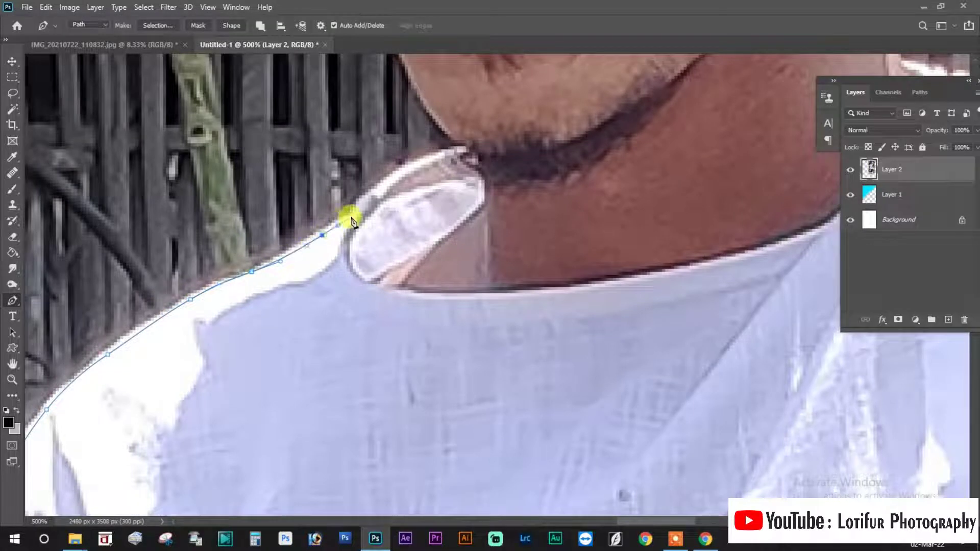
left_click(378, 193)
left_click_drag(388, 184, 349, 275)
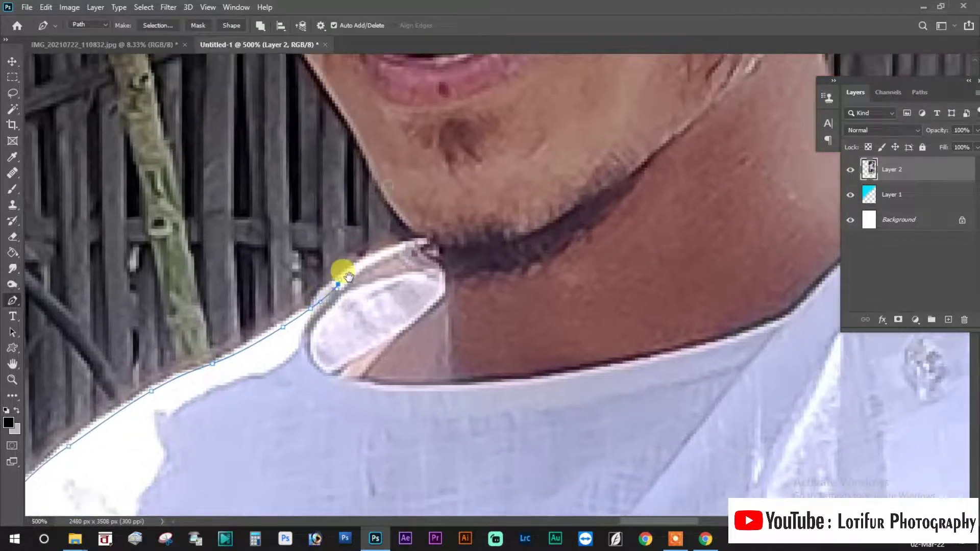
left_click(432, 242)
- Trace anchor points up the man's jawline
left_click_drag(430, 247, 449, 342)
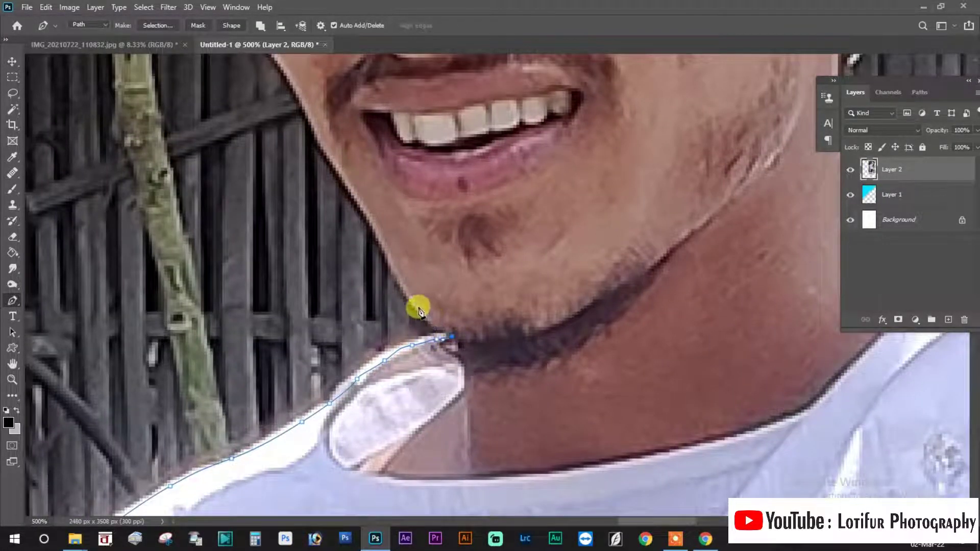
left_click(420, 309)
left_click(397, 271)
left_click(372, 221)
left_click(359, 206)
left_click(349, 184)
- Continue the outline up the side of the face to a curved anchor beside the eye
left_click_drag(333, 177, 371, 347)
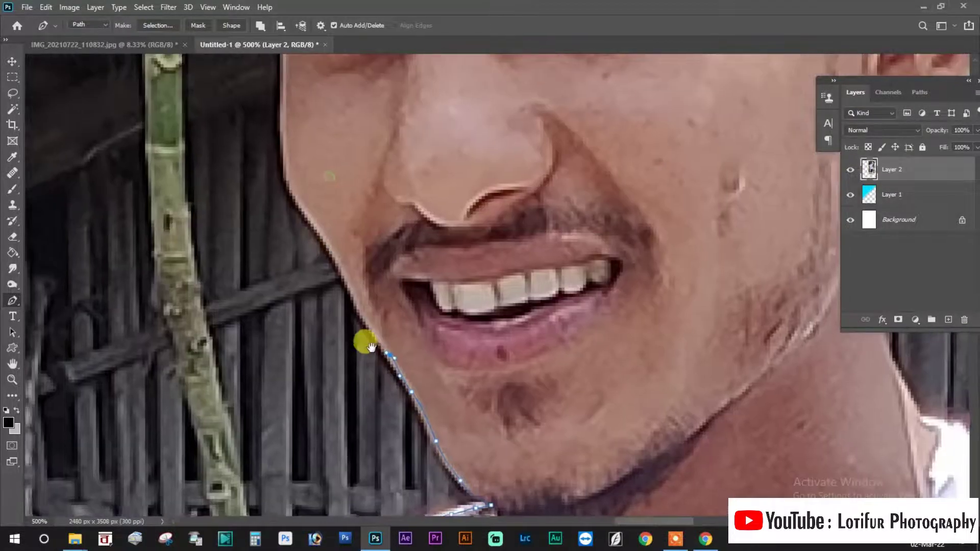
left_click(345, 275)
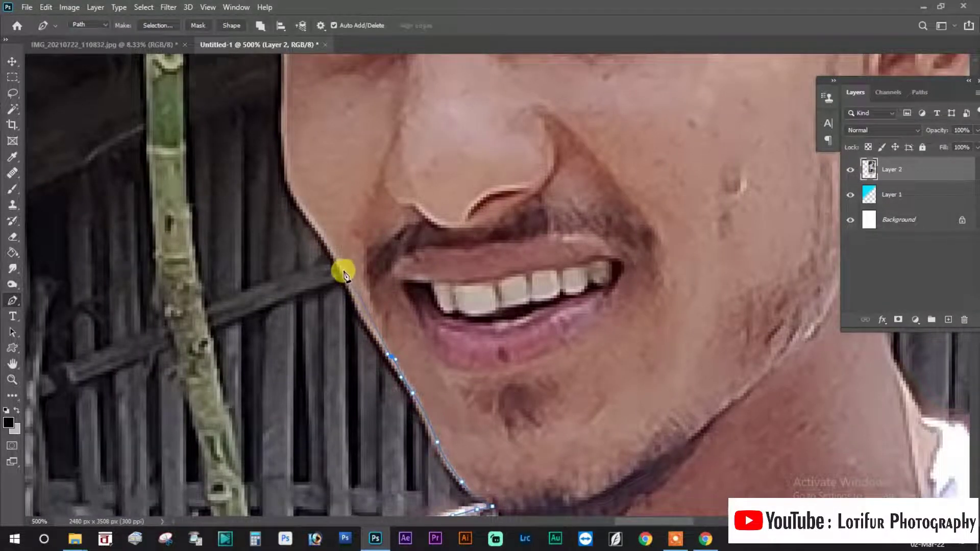
left_click(312, 212)
left_click(303, 202)
left_click(295, 188)
left_click(289, 161)
left_click_drag(278, 136, 280, 324)
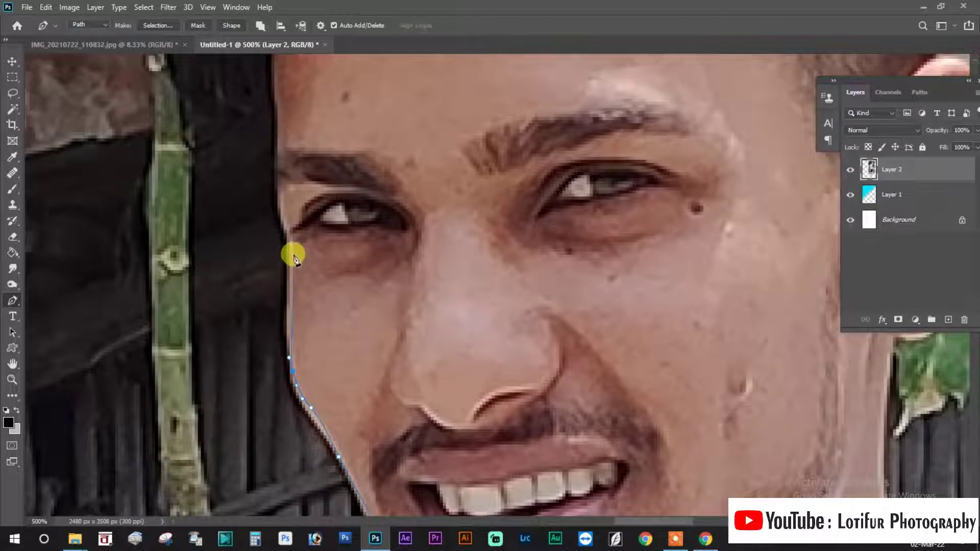
left_click_drag(289, 242, 283, 224)
- Extend the path along the side of the hair up over its top
left_click_drag(278, 147, 297, 356)
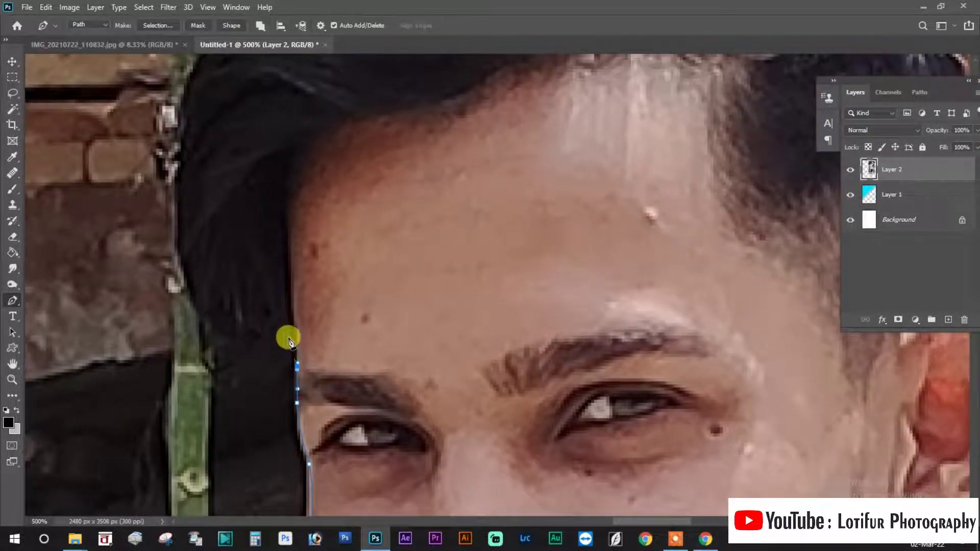
mouse_move(272, 336)
left_mouse_down()
mouse_move(223, 328)
mouse_move(201, 306)
left_mouse_up()
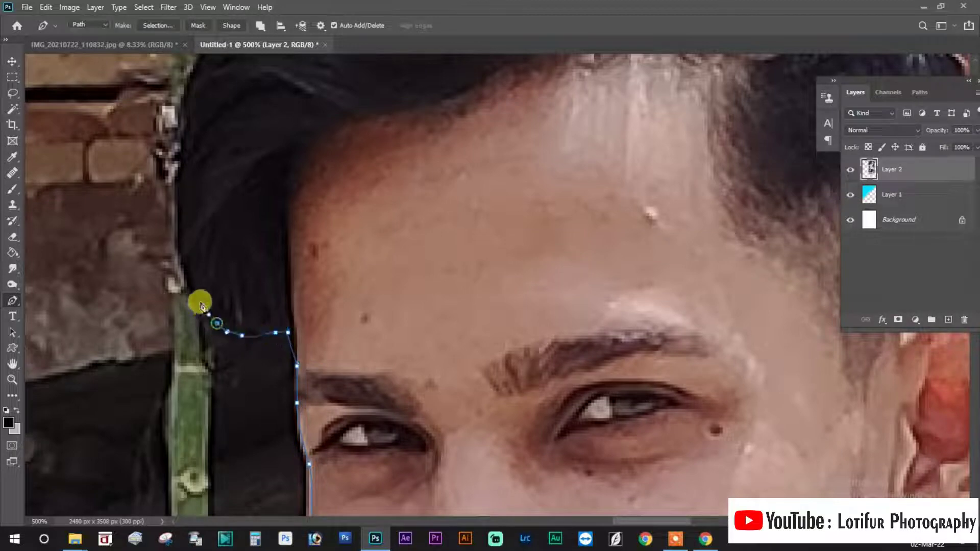
scroll(179, 204, "up", 5)
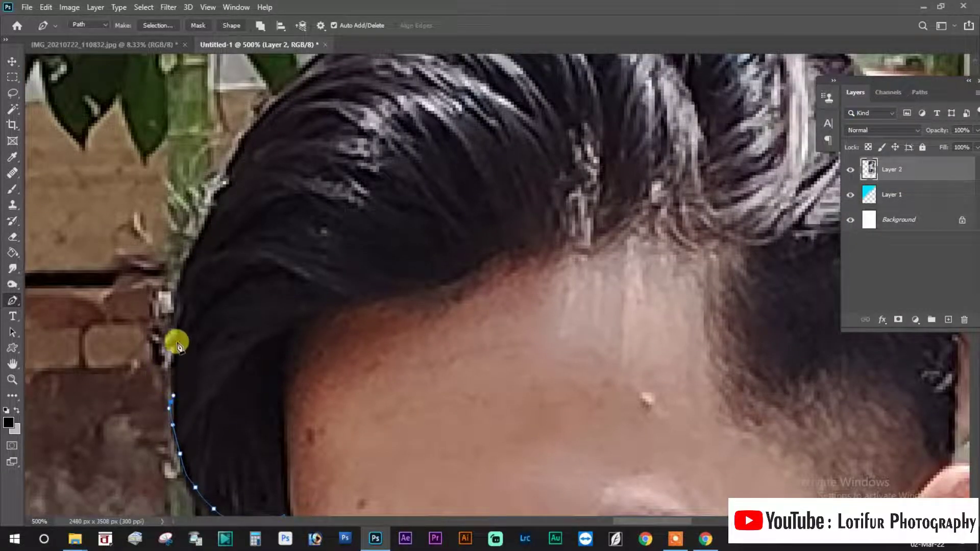
scroll(185, 283, "up", 2)
scroll(194, 376, "up", 2)
scroll(202, 350, "up", 2)
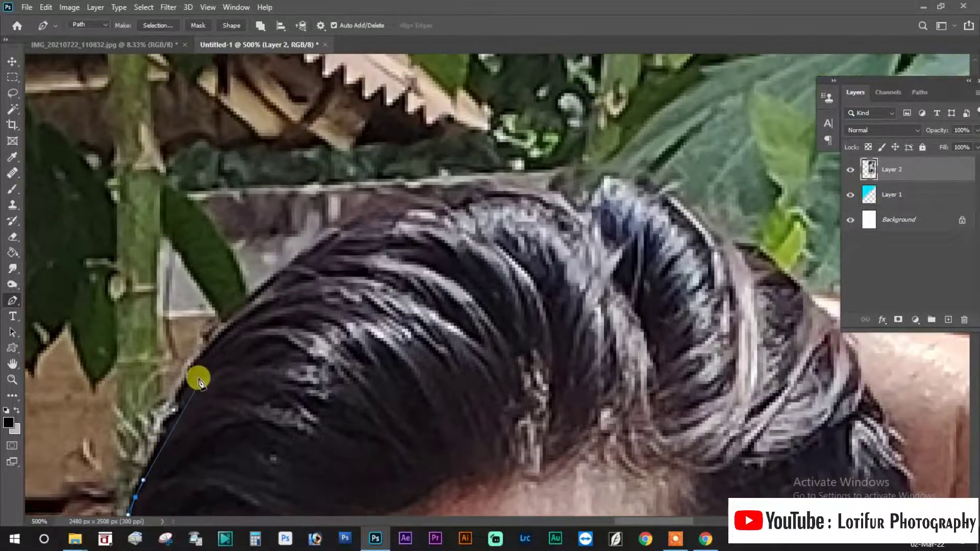
mouse_move(214, 342)
left_mouse_down()
mouse_move(300, 260)
mouse_move(389, 212)
mouse_move(477, 192)
mouse_move(627, 214)
mouse_move(619, 175)
mouse_move(680, 204)
mouse_move(733, 284)
left_mouse_up()
scroll(684, 235, "down", 2)
scroll(684, 235, "right", 2)
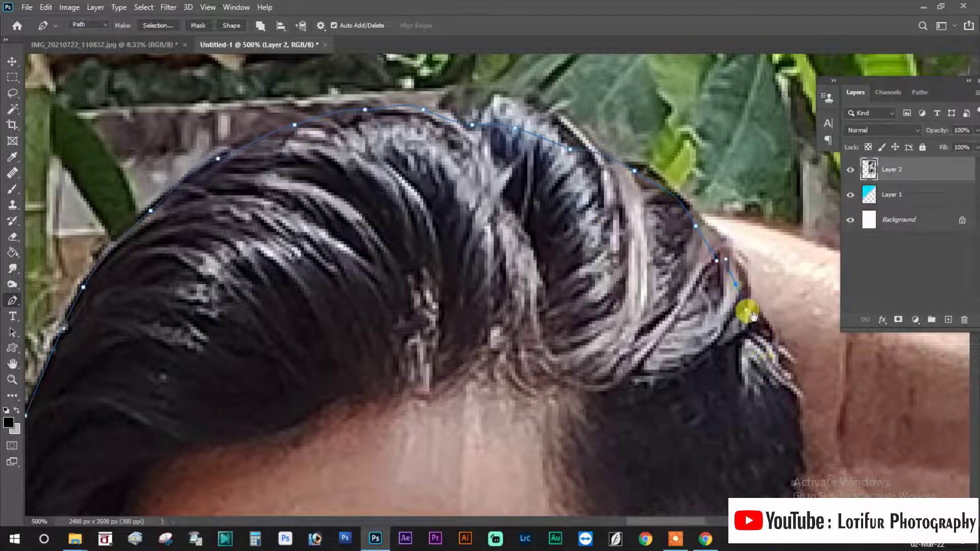
scroll(735, 280, "down", 3)
scroll(715, 230, "right", 1)
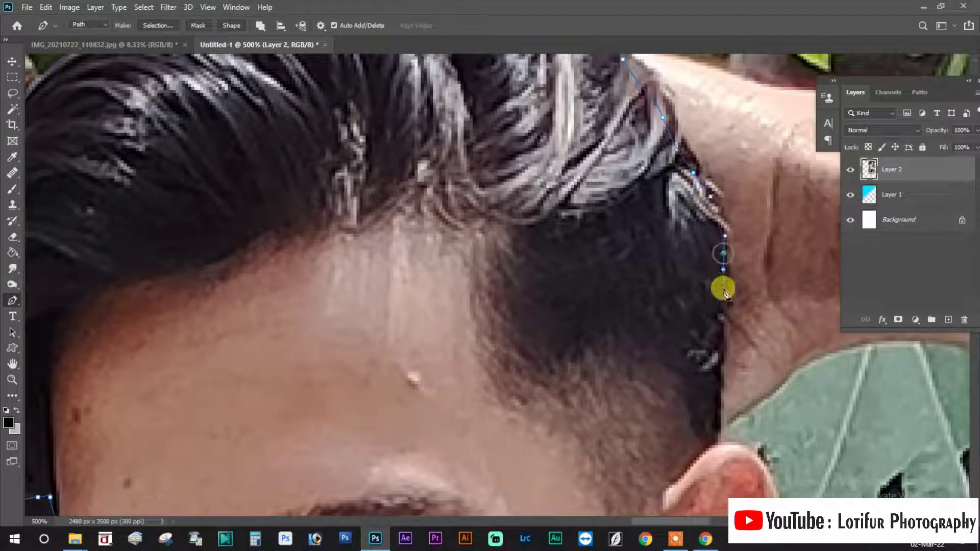
left_click_drag(725, 292, 717, 282)
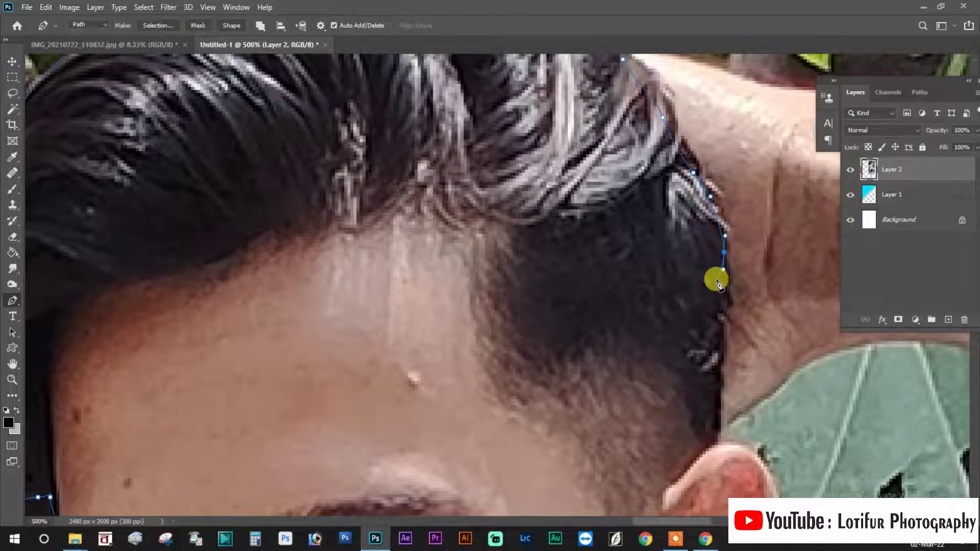
- Undo the misplaced anchors and re-curve the path around the hair onto the neck
key("ctrl+z")
key("ctrl+z")
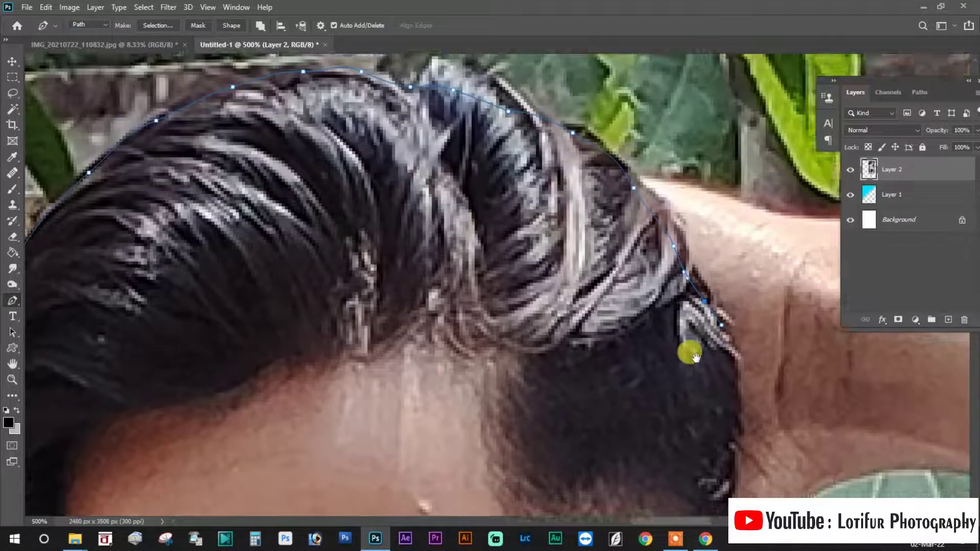
left_click_drag(679, 218, 693, 362)
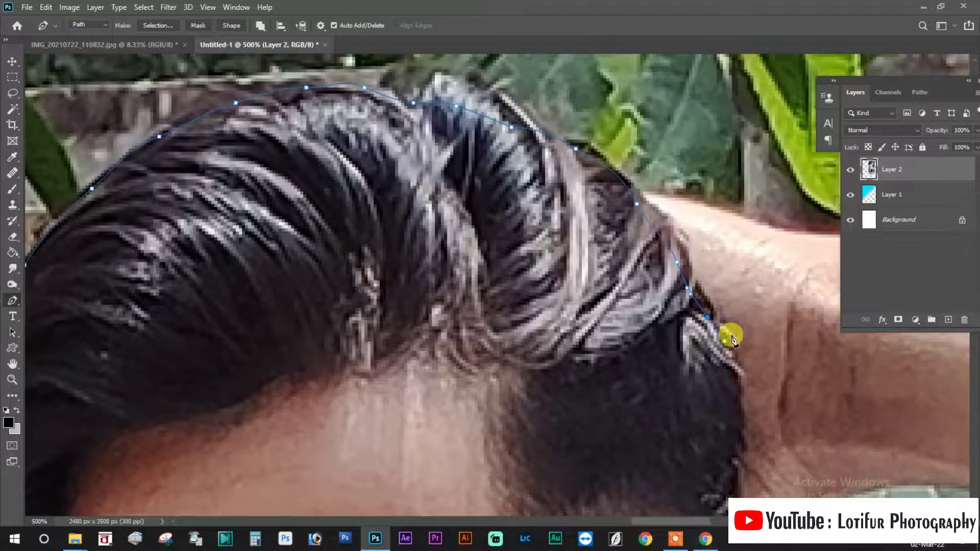
key("ctrl+z")
key("ctrl+z")
key("ctrl+z")
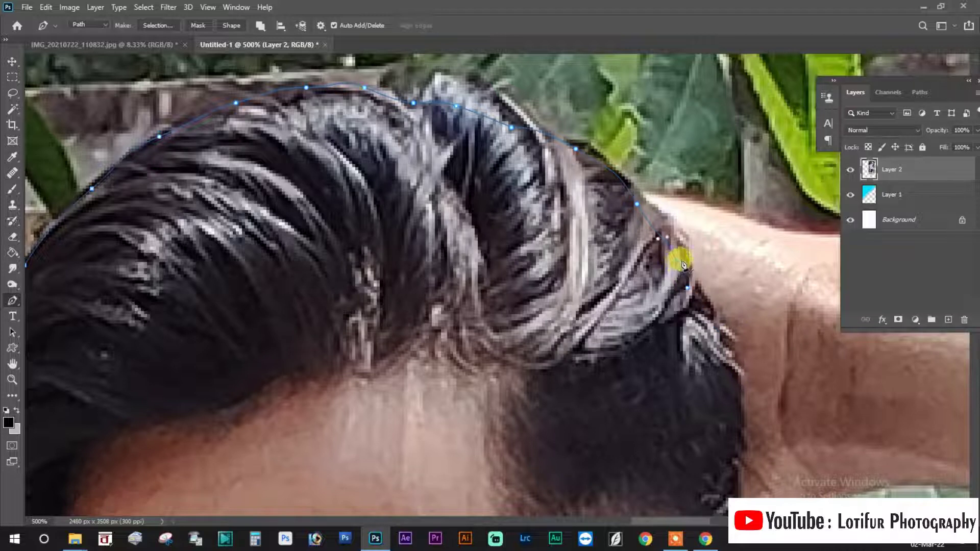
key("ctrl+z")
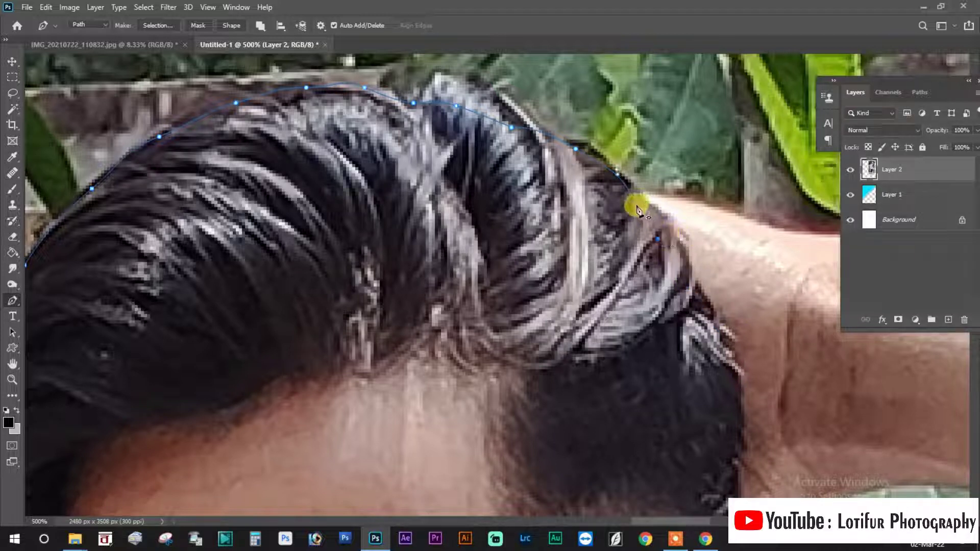
left_click_drag(638, 209, 666, 212)
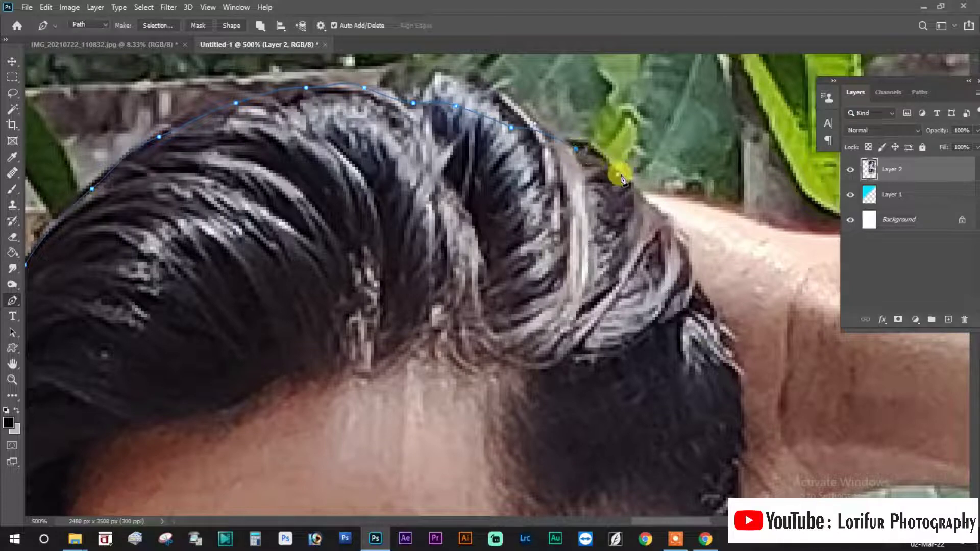
left_click_drag(658, 202, 676, 203)
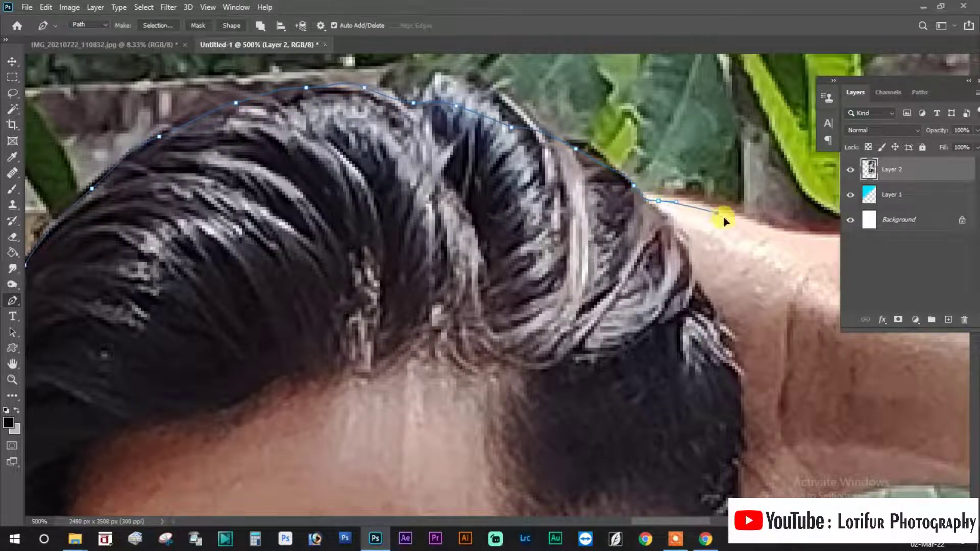
left_click_drag(770, 238, 468, 218)
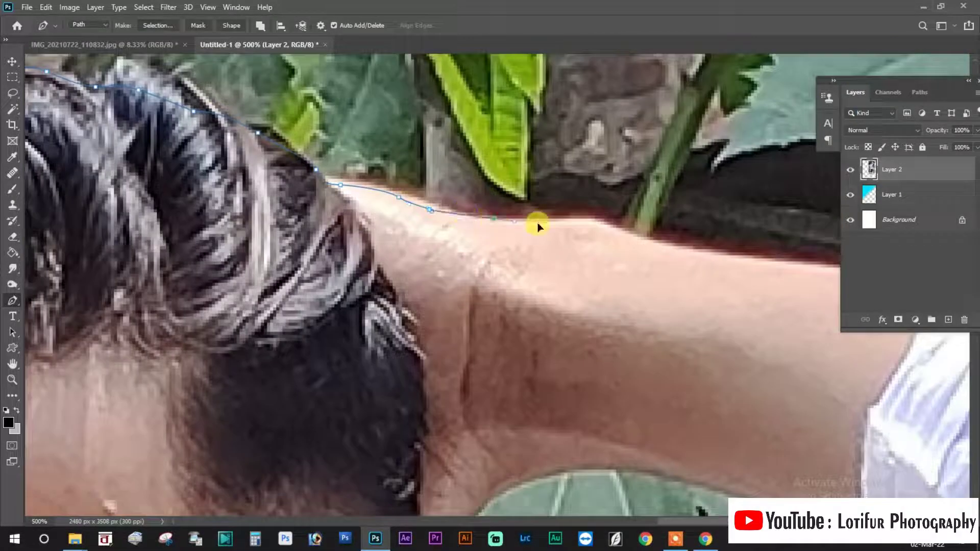
- Anchor the path along the neck and arm edge to where the arm meets the sleeve
left_click(636, 243)
left_click_drag(546, 230, 391, 218)
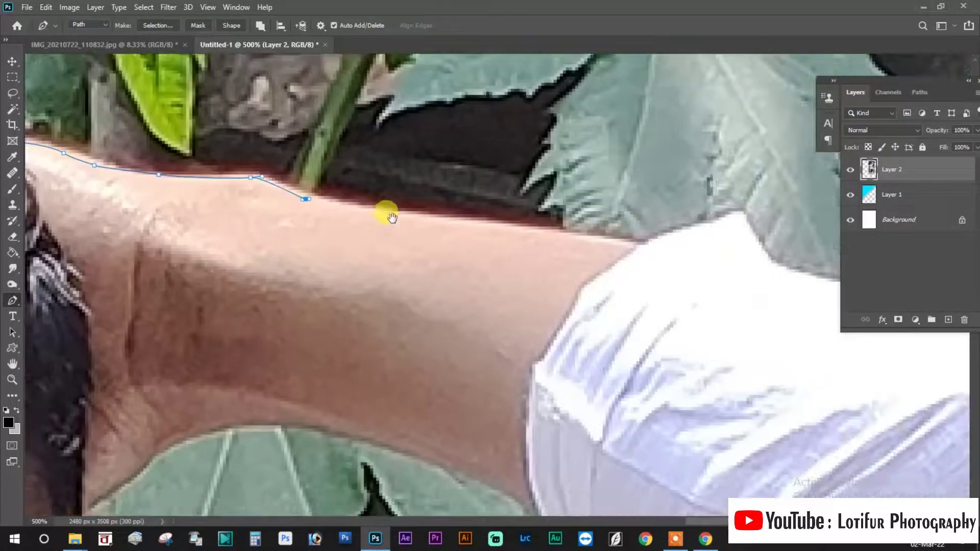
left_click(422, 217)
left_click(561, 231)
mouse_move(562, 230)
left_mouse_down()
mouse_move(324, 241)
mouse_move(362, 246)
mouse_move(409, 233)
left_mouse_up()
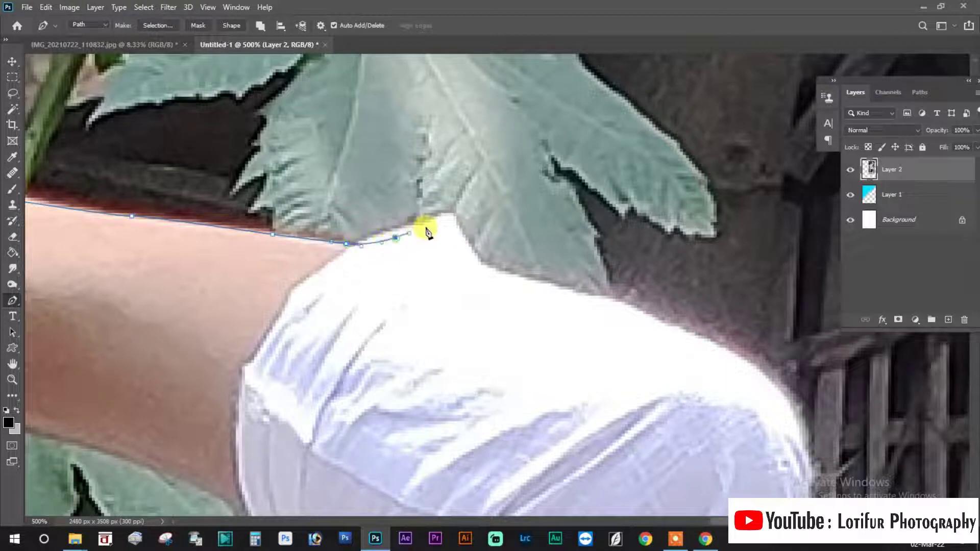
left_click_drag(483, 262, 496, 272)
- Add curved anchors over the sleeve top and along the shirt edge
left_click_drag(532, 271, 318, 190)
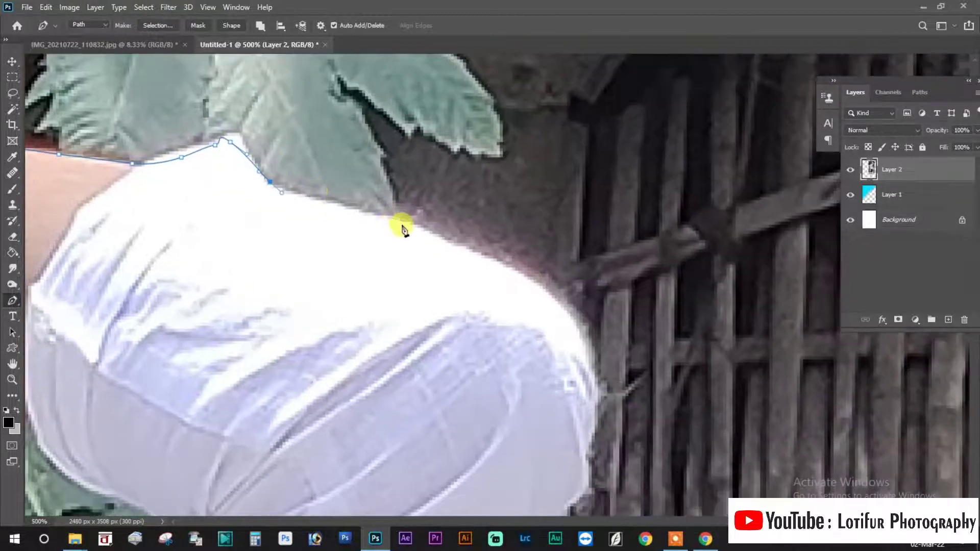
left_click_drag(393, 223, 428, 234)
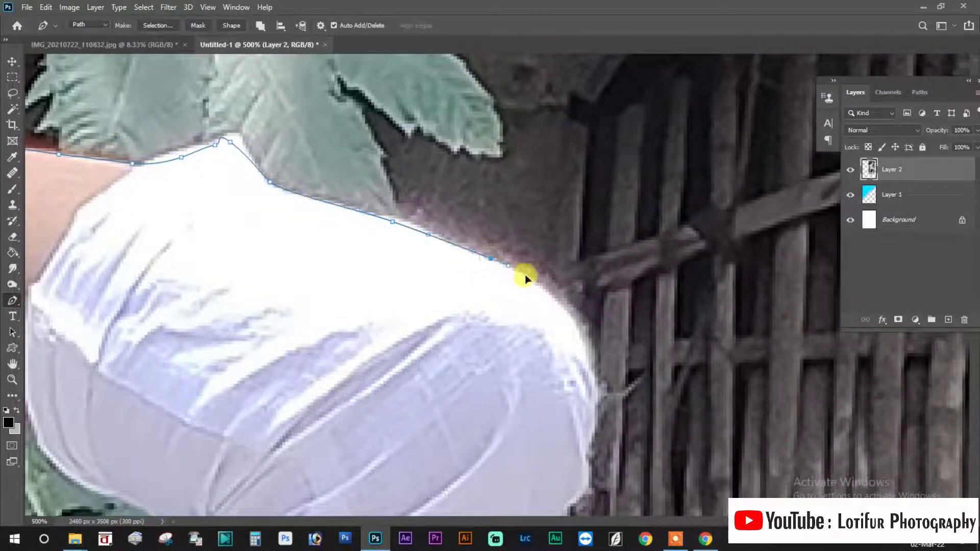
mouse_move(548, 295)
left_mouse_down()
mouse_move(562, 307)
mouse_move(537, 232)
left_mouse_up()
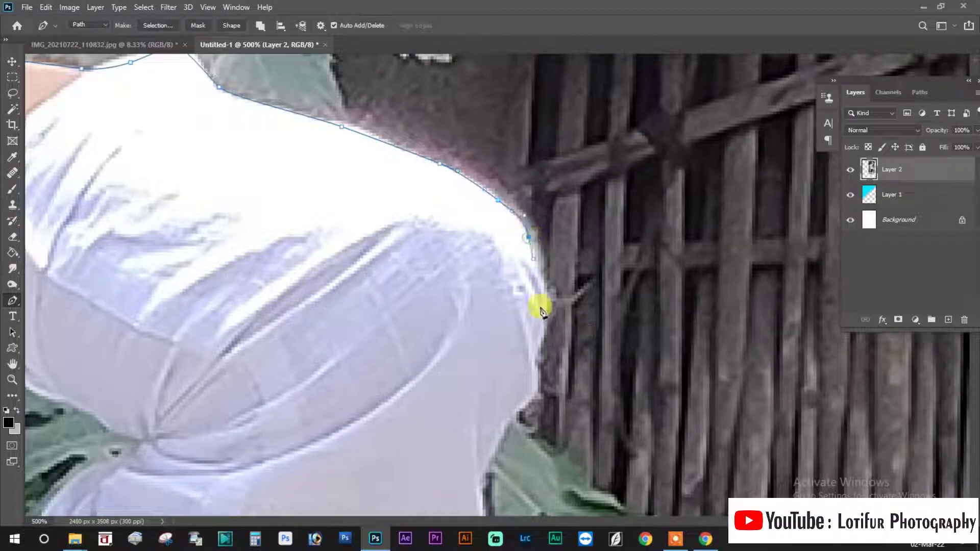
left_click_drag(541, 311, 518, 185)
left_click_drag(525, 233, 519, 250)
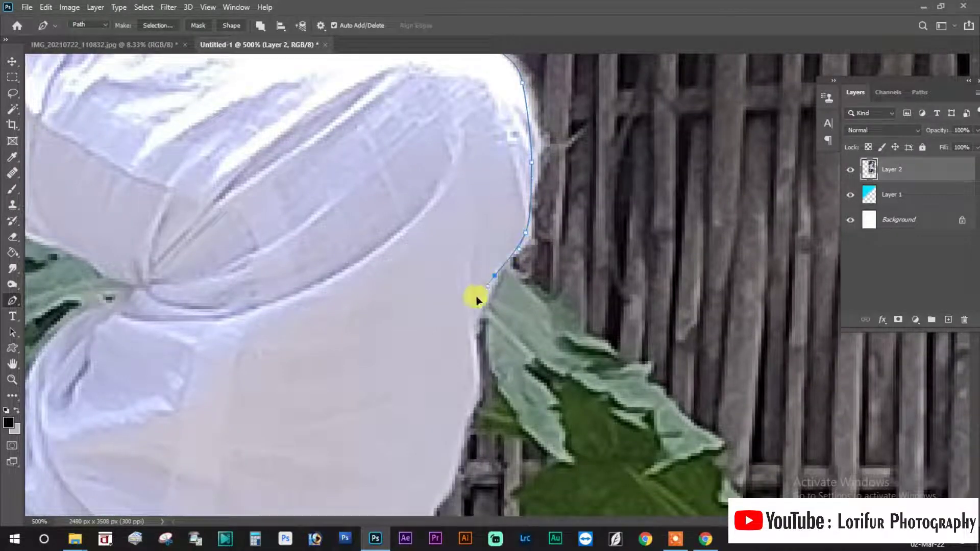
left_click_drag(480, 294, 495, 233)
- Continue anchors down the outer edge of the white shirt
left_click(485, 282)
left_click(476, 332)
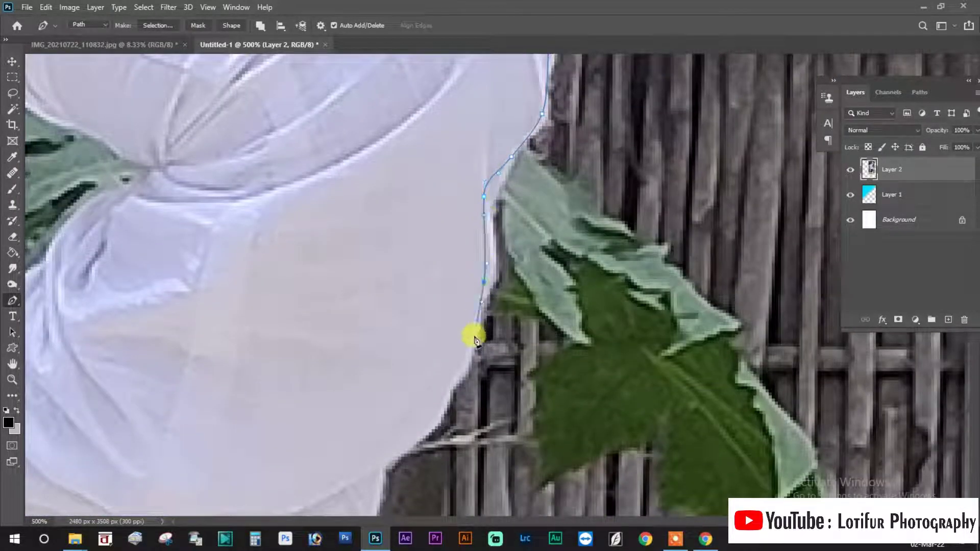
left_click_drag(475, 334, 490, 186)
left_click(465, 252)
left_click(432, 288)
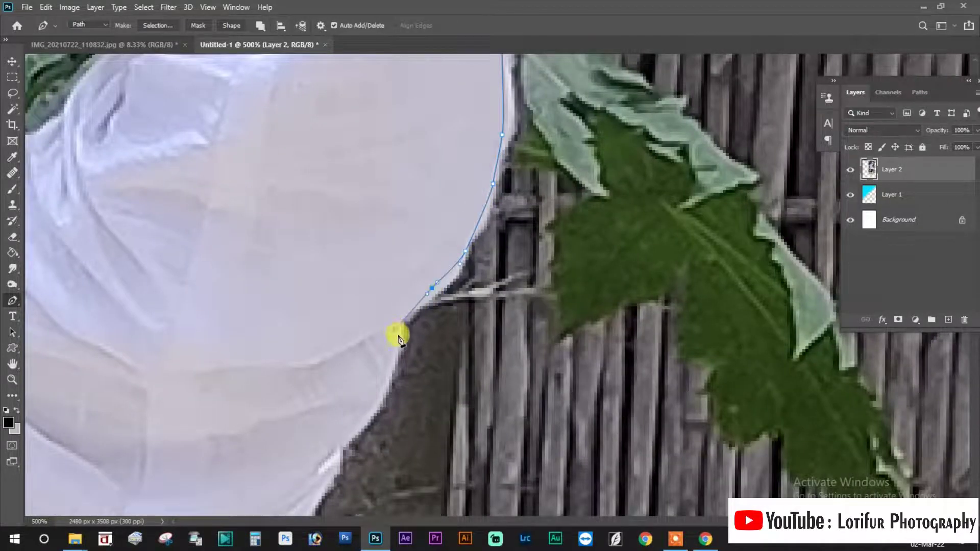
left_click_drag(400, 340, 442, 149)
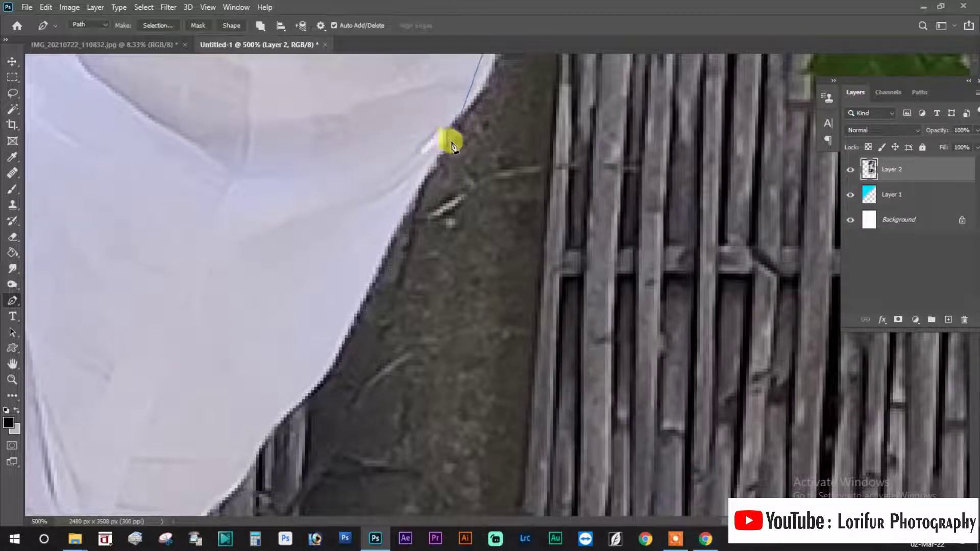
- Place anchors down the upper right side of the white shirt
scroll(493, 245, "up", 3)
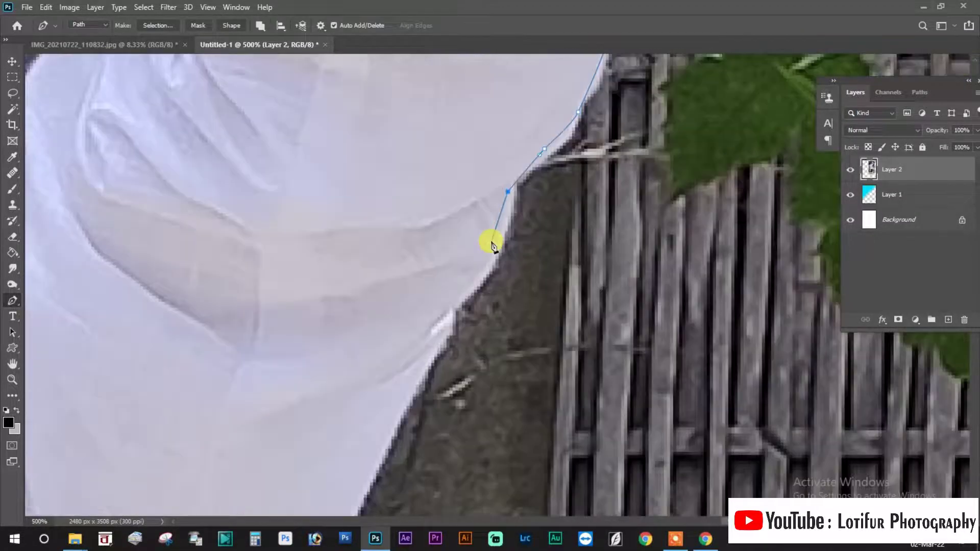
left_click(490, 256)
left_click(437, 327)
left_click(422, 385)
left_click_drag(451, 266, 481, 213)
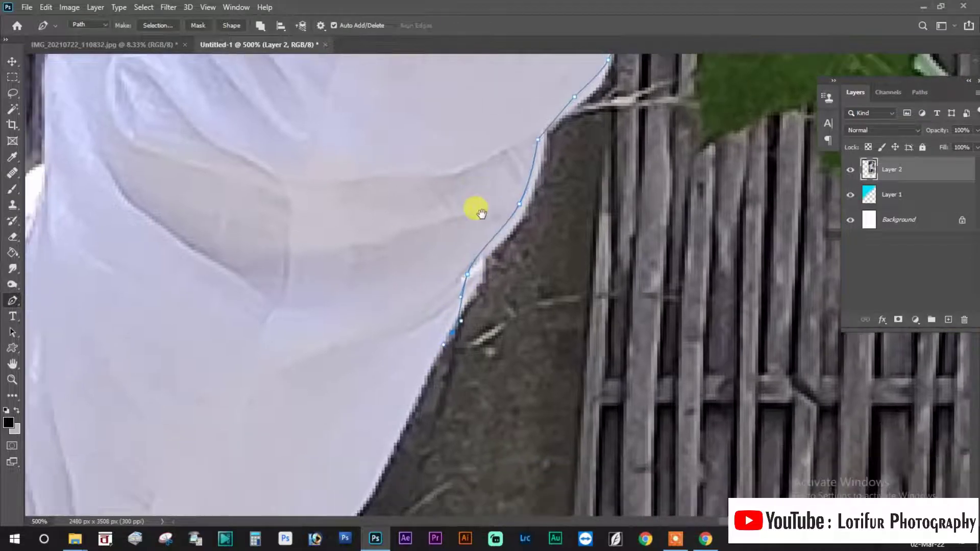
left_click(396, 435)
left_click_drag(393, 433, 514, 157)
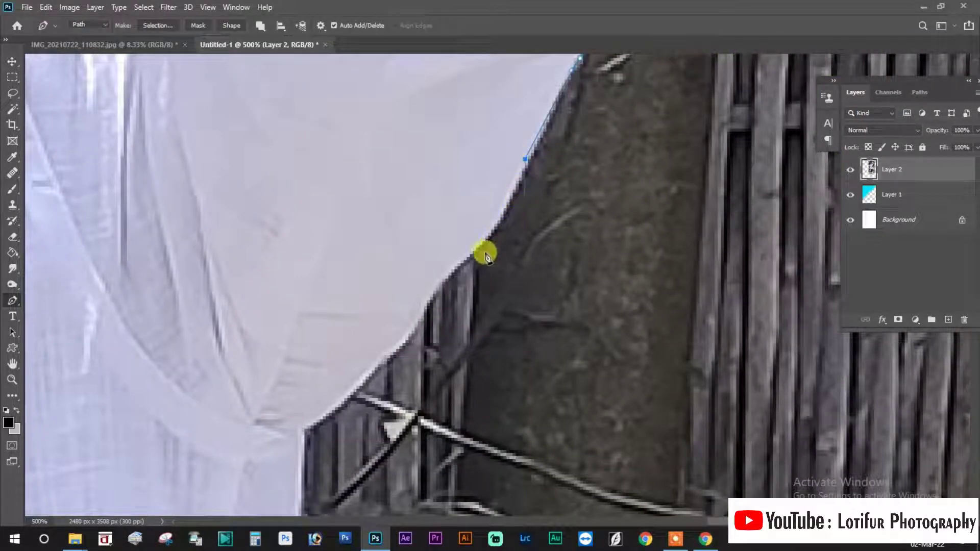
- Continue anchors and a curved segment along the shirt's side
left_click(461, 263)
left_click(387, 346)
left_click(368, 365)
left_click(348, 385)
left_click_drag(313, 413, 302, 428)
left_click_drag(292, 417, 426, 131)
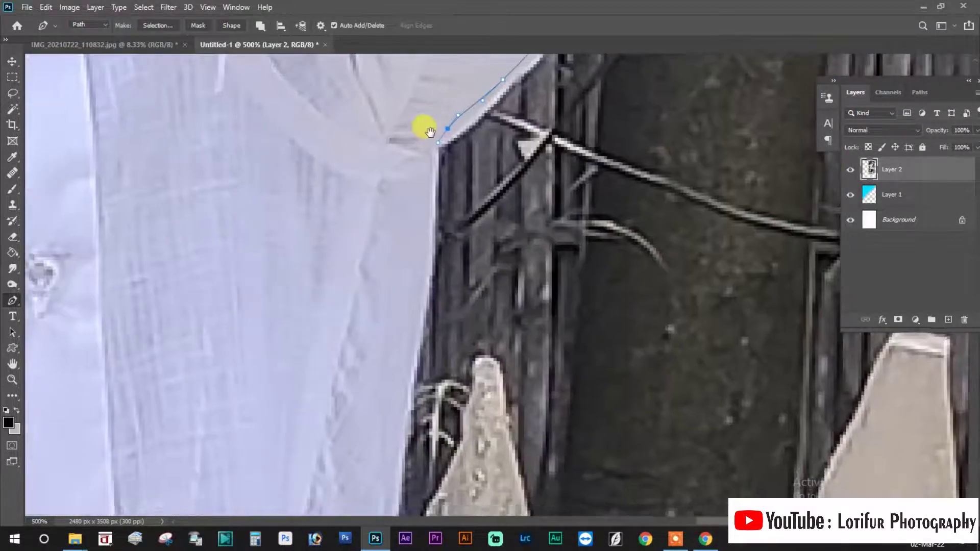
left_click(406, 352)
- Add straight and smooth curved anchors further down the shirt side
left_click_drag(406, 374, 440, 80)
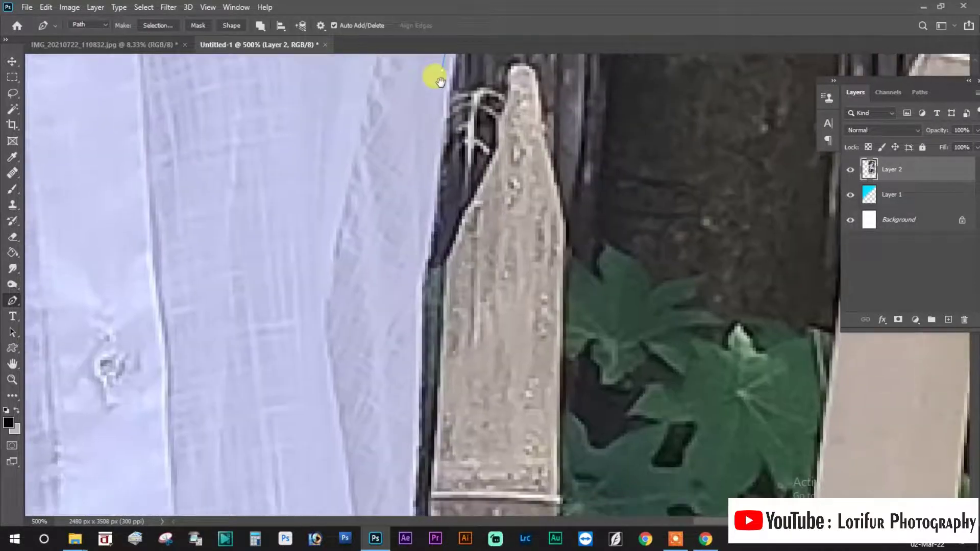
left_click(422, 271)
left_click_drag(410, 404, 423, 93)
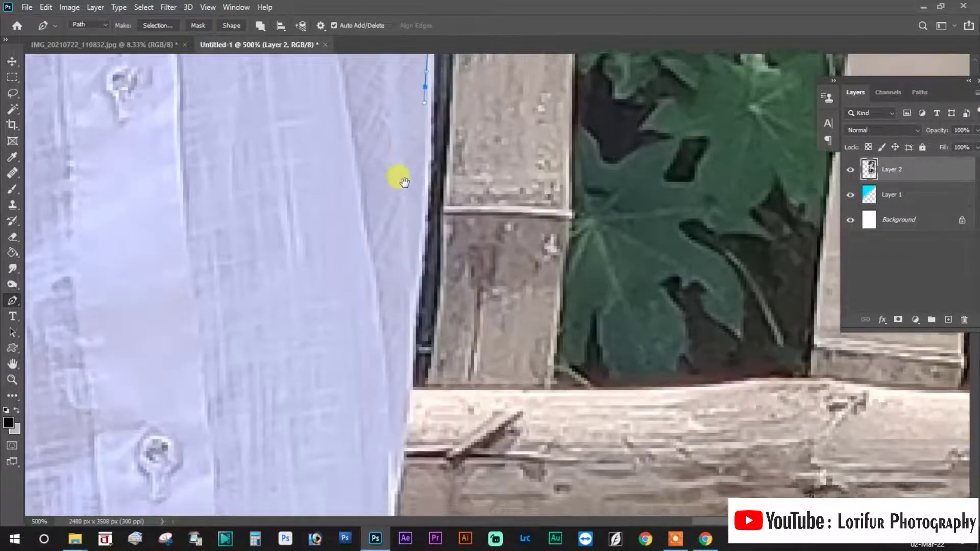
left_click_drag(406, 333, 406, 383)
mouse_move(403, 449)
left_mouse_down()
mouse_move(440, 151)
mouse_move(430, 197)
left_mouse_up()
left_click_drag(440, 405, 414, 131)
- Extend the path lower, down toward the shirt's bottom
left_click_drag(442, 367, 396, 117)
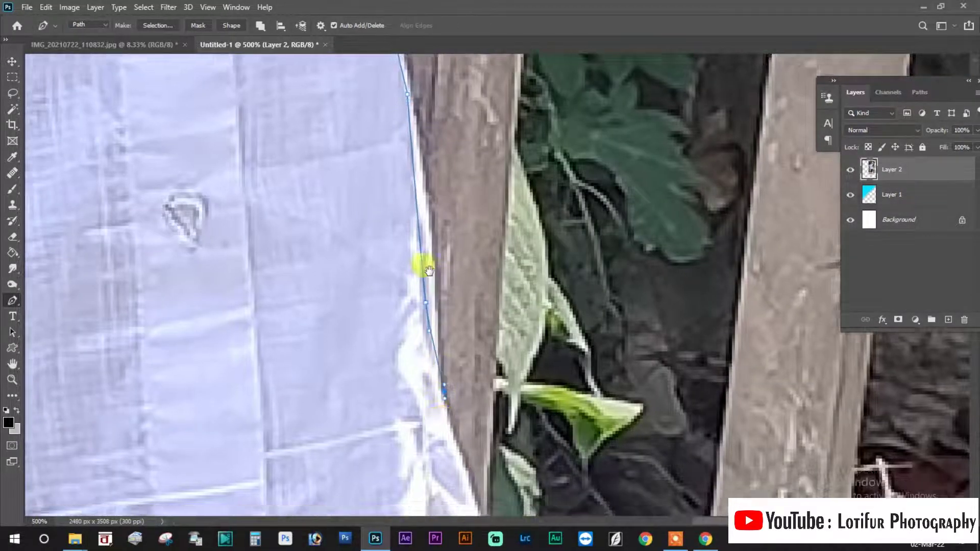
left_click_drag(447, 301, 438, 179)
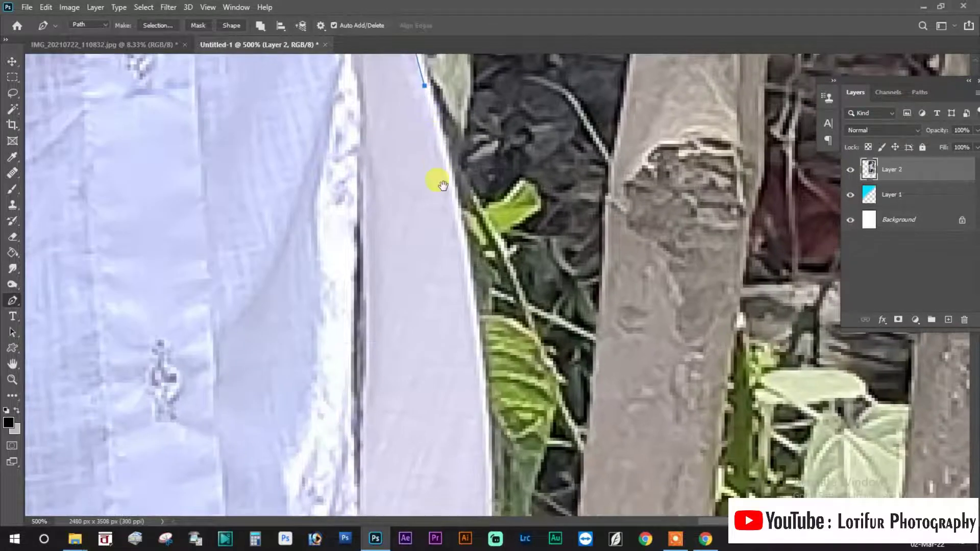
left_click(485, 422)
left_click_drag(483, 353, 484, 245)
left_click_drag(491, 378, 466, 196)
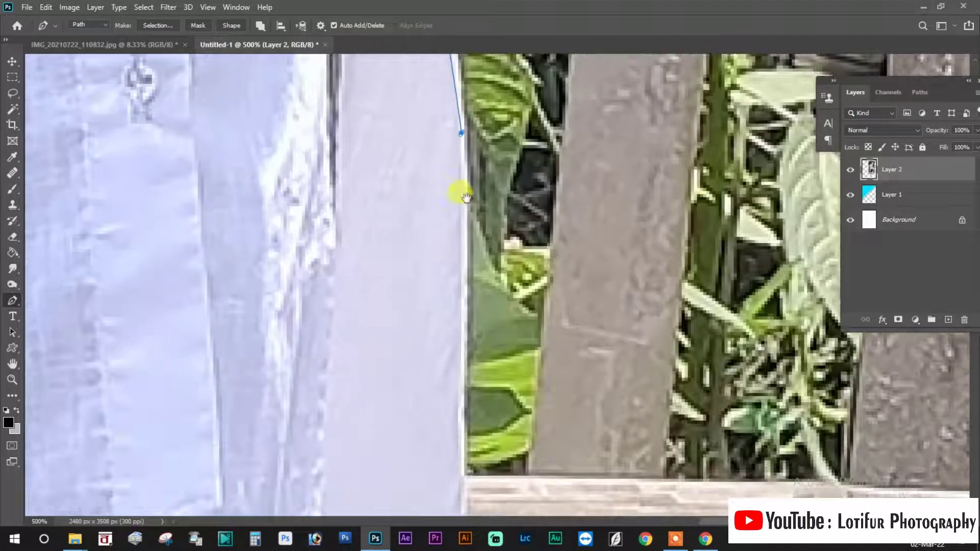
left_click(467, 338)
- Round the hem corner and curve the path along the bottom hem
mouse_move(385, 312)
left_mouse_down()
mouse_move(507, 179)
mouse_move(446, 66)
mouse_move(457, 347)
left_mouse_up()
left_click(476, 428)
left_click_drag(460, 405, 415, 363)
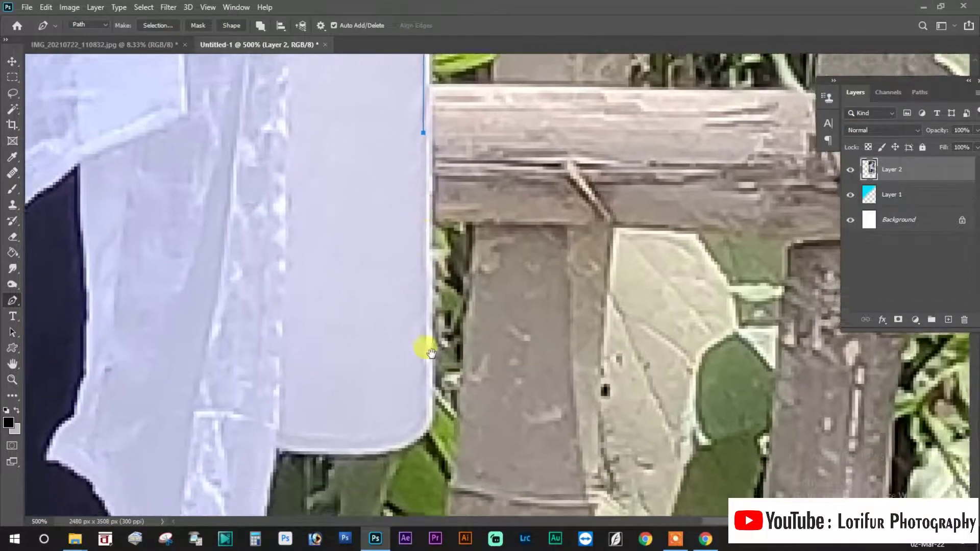
left_click(413, 338)
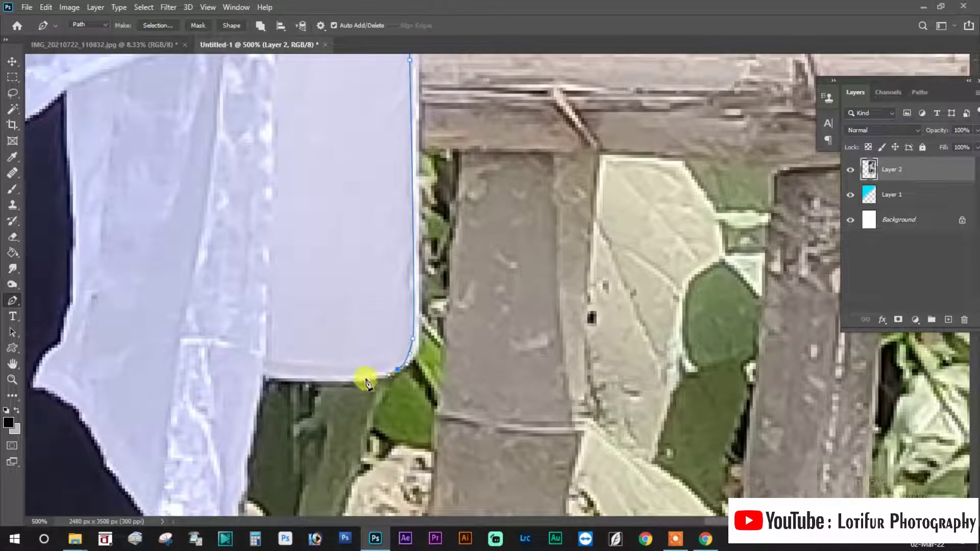
left_click_drag(348, 378, 322, 379)
left_click(261, 379)
left_click_drag(260, 379, 290, 235)
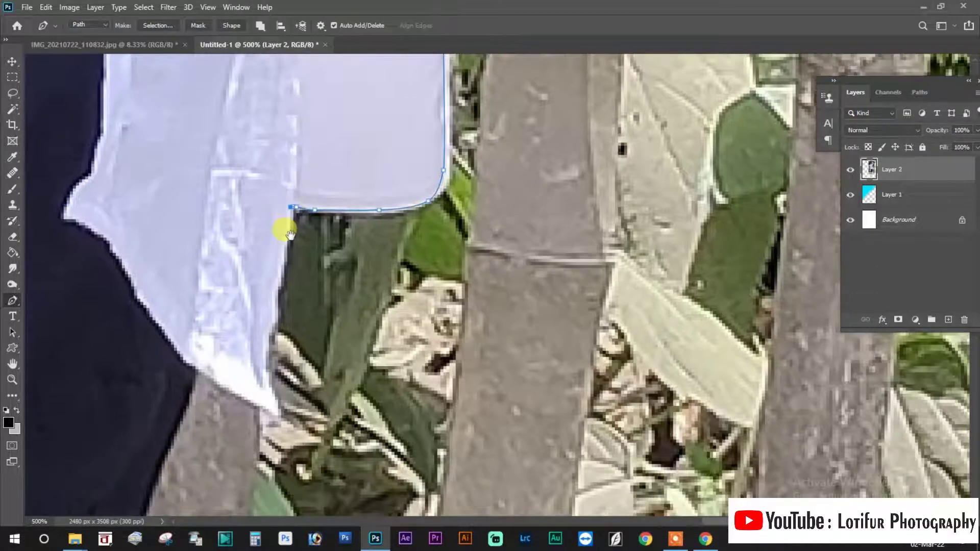
left_click_drag(266, 332, 266, 360)
- Continue the pen path down the shirt tail and along the trouser edge
left_click(274, 414)
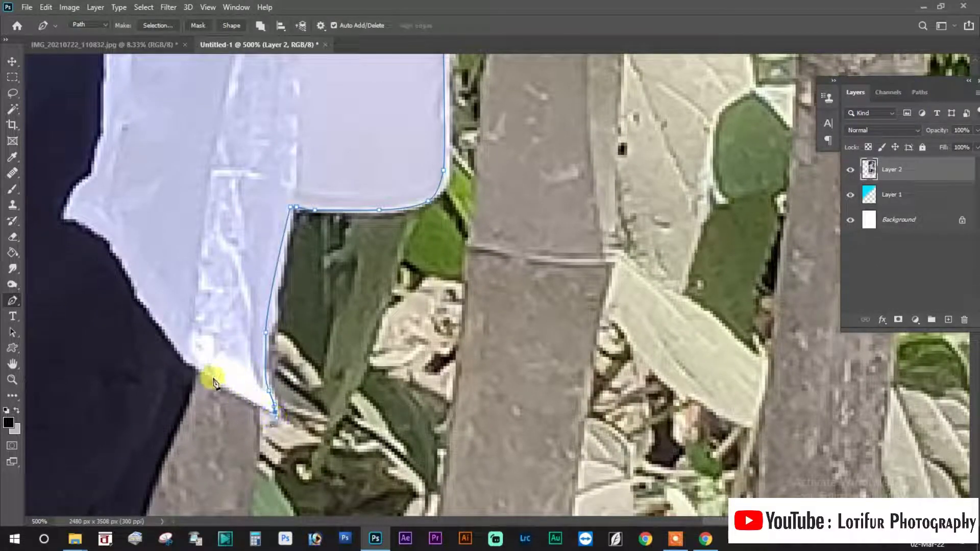
left_click(185, 360)
left_click_drag(192, 376, 280, 112)
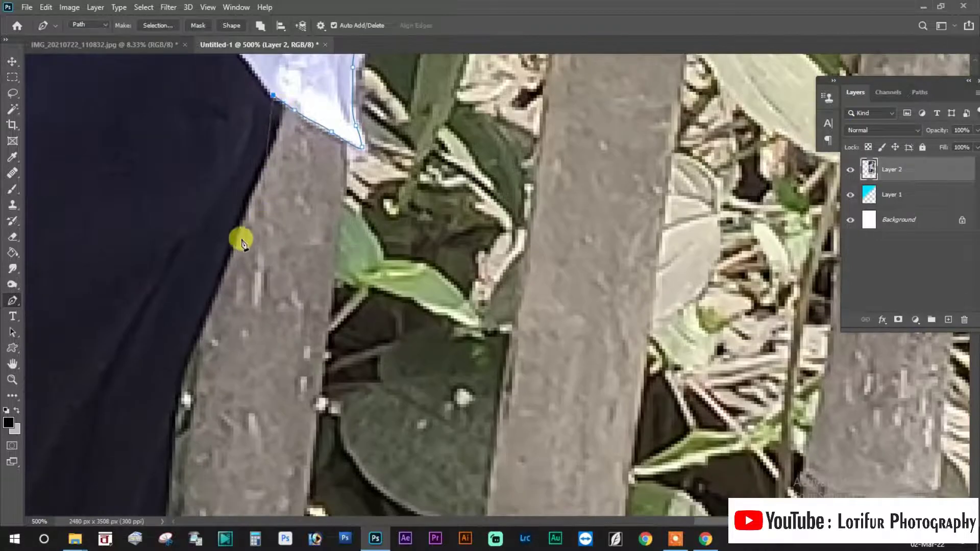
mouse_move(190, 336)
left_mouse_down()
mouse_move(185, 357)
mouse_move(278, 101)
left_mouse_up()
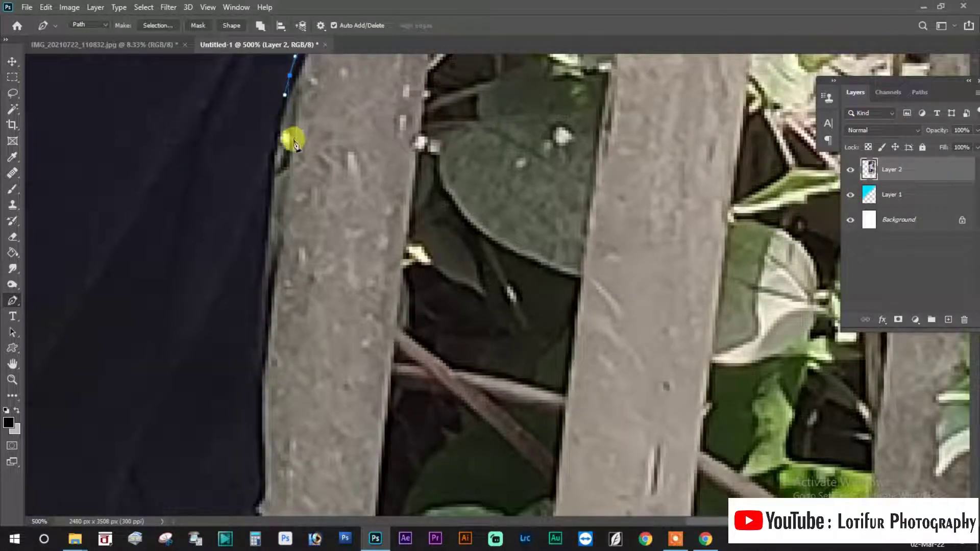
mouse_move(265, 291)
left_mouse_down()
mouse_move(253, 306)
mouse_move(275, 102)
left_mouse_up()
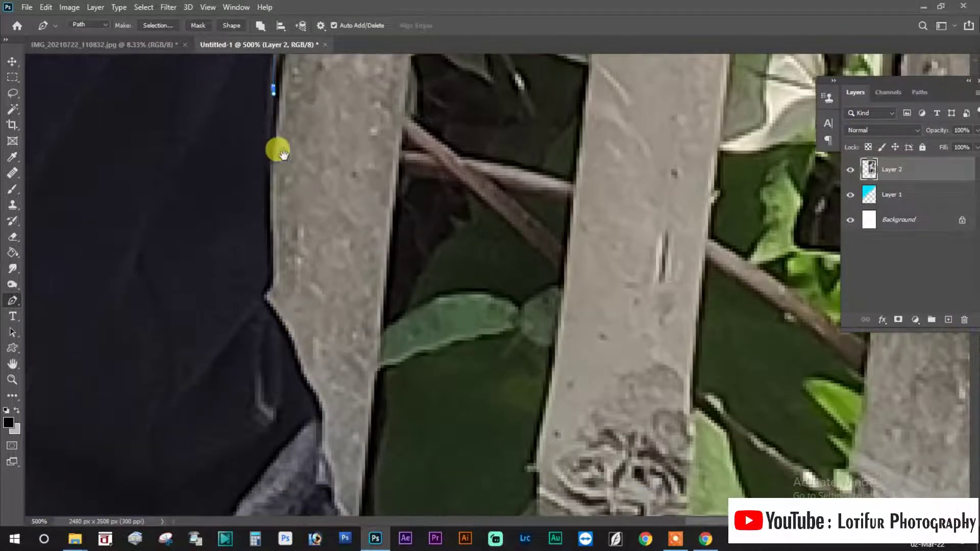
mouse_move(262, 311)
left_mouse_down()
mouse_move(267, 328)
mouse_move(276, 127)
left_mouse_up()
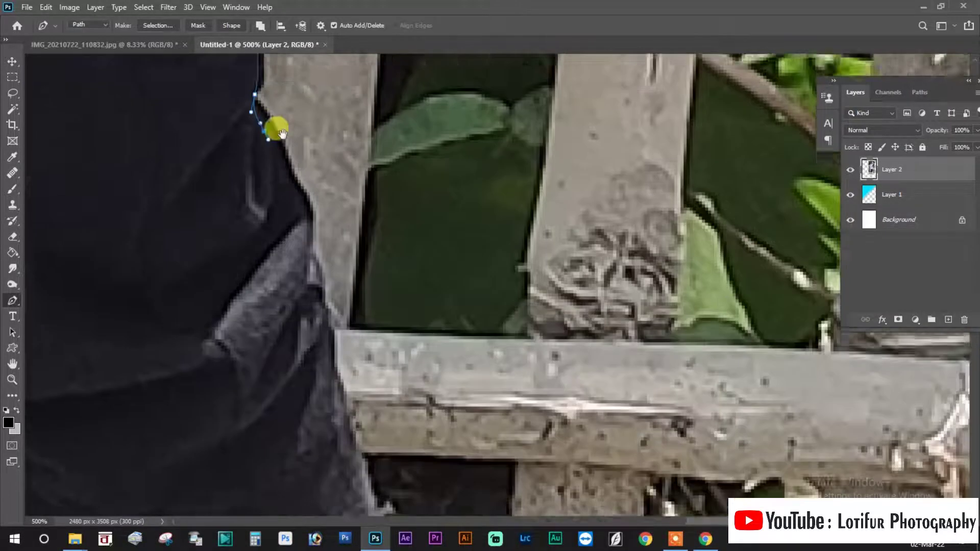
left_click_drag(326, 296, 329, 308)
left_click_drag(329, 309, 319, 71)
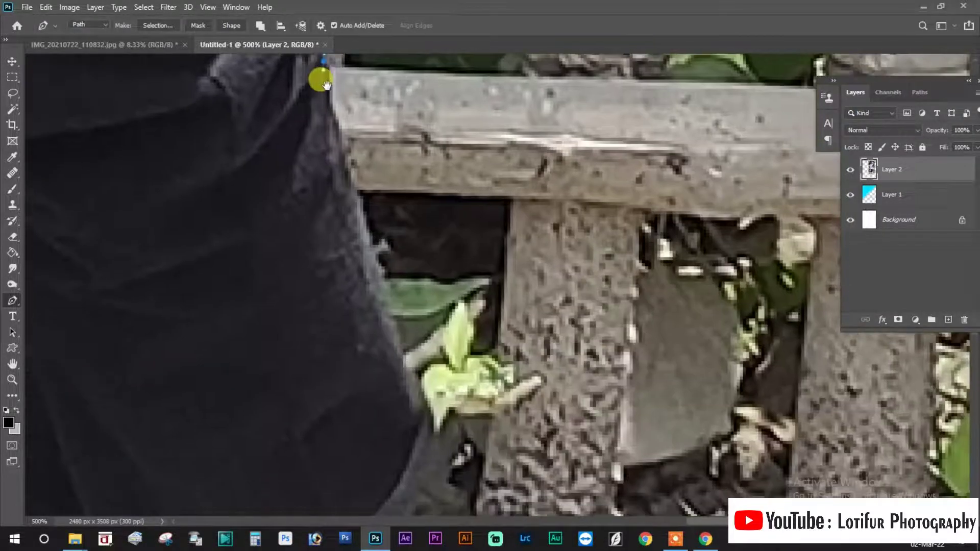
mouse_move(390, 334)
left_mouse_down()
mouse_move(394, 343)
mouse_move(396, 164)
left_mouse_up()
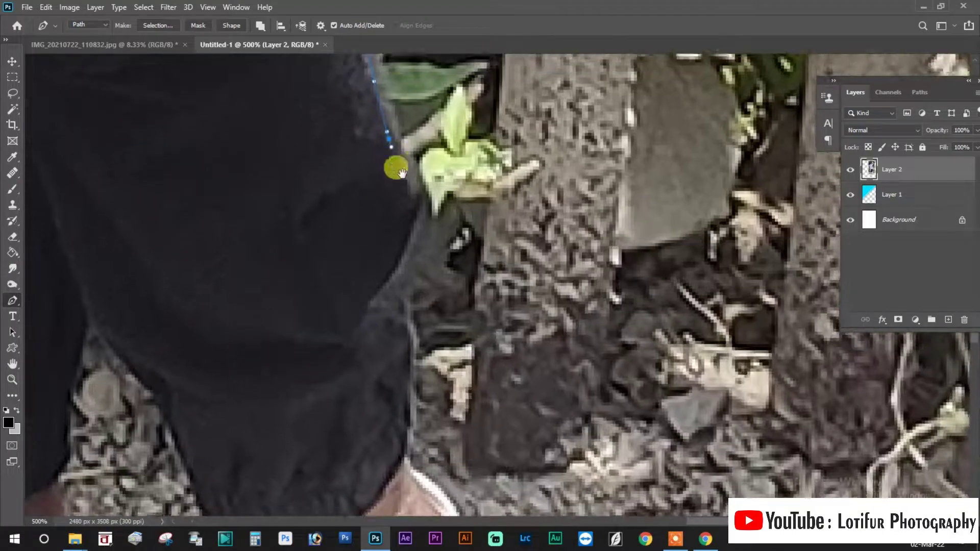
mouse_move(403, 311)
left_mouse_down()
mouse_move(400, 353)
mouse_move(404, 153)
left_mouse_up()
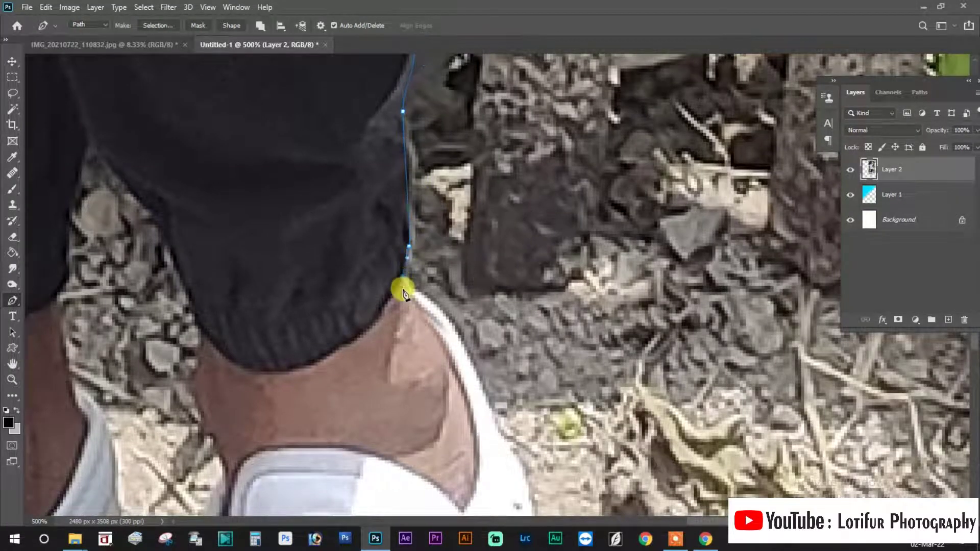
left_click_drag(407, 293, 416, 306)
left_click_drag(416, 306, 396, 138)
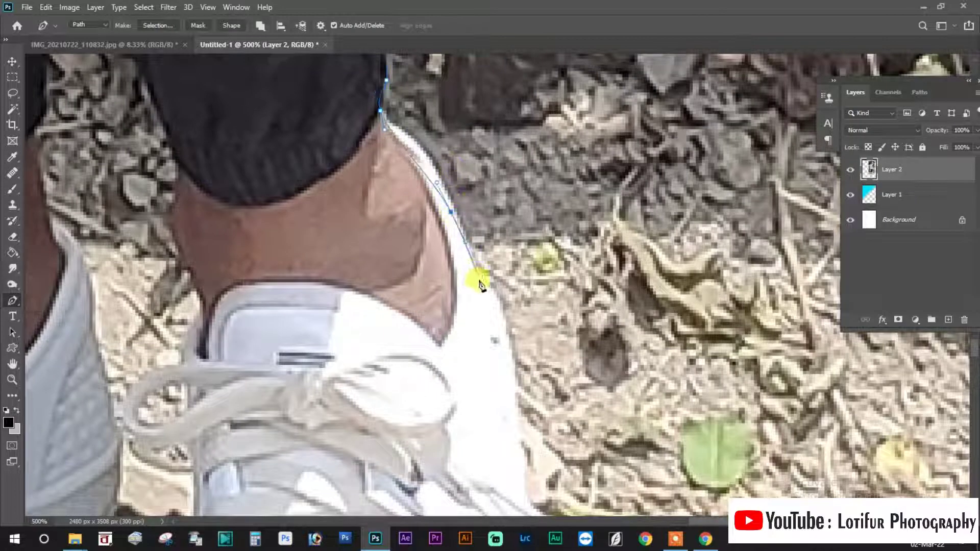
- Trace the path around the ankle, the shoe edge, toe and sole
left_click(478, 278)
left_click_drag(478, 278, 456, 88)
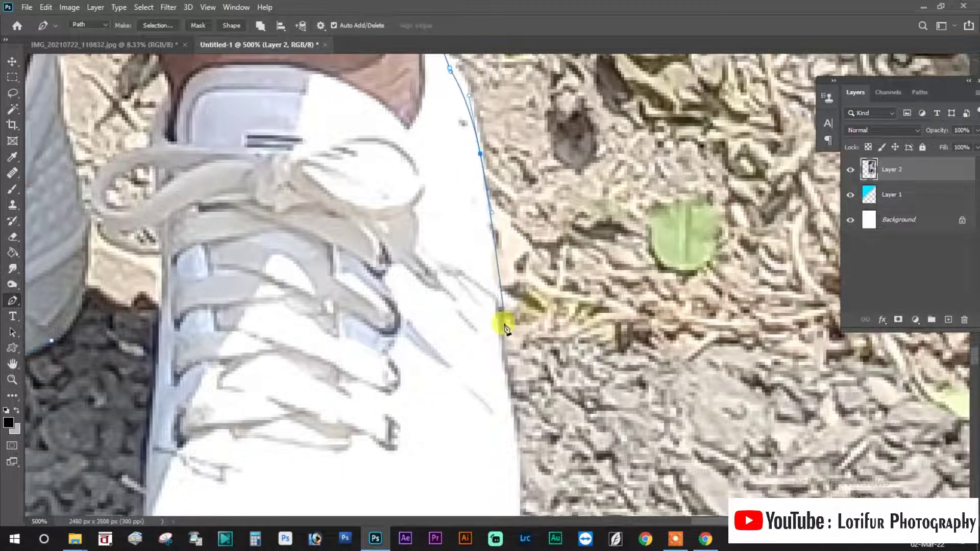
left_click(496, 346)
left_click_drag(496, 345, 491, 127)
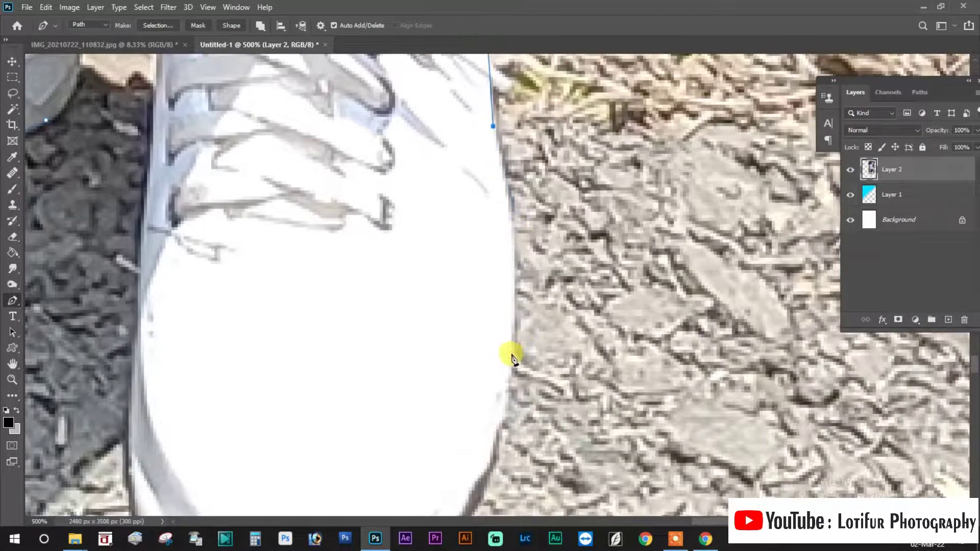
left_click_drag(512, 356, 504, 391)
left_click_drag(483, 462, 546, 219)
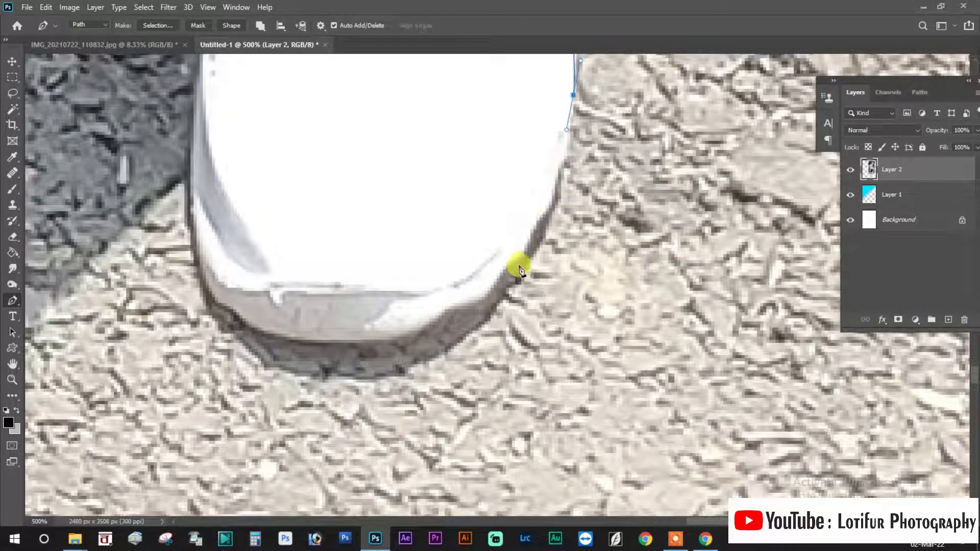
left_click_drag(519, 269, 430, 324)
mouse_move(316, 337)
left_mouse_down()
mouse_move(279, 336)
mouse_move(238, 316)
left_mouse_up()
left_click_drag(210, 77, 235, 350)
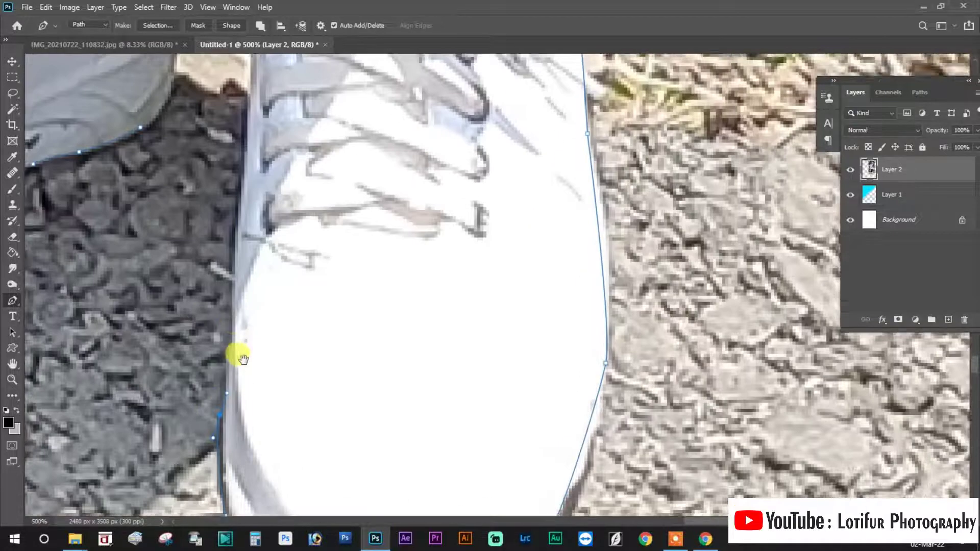
left_click_drag(253, 133, 274, 341)
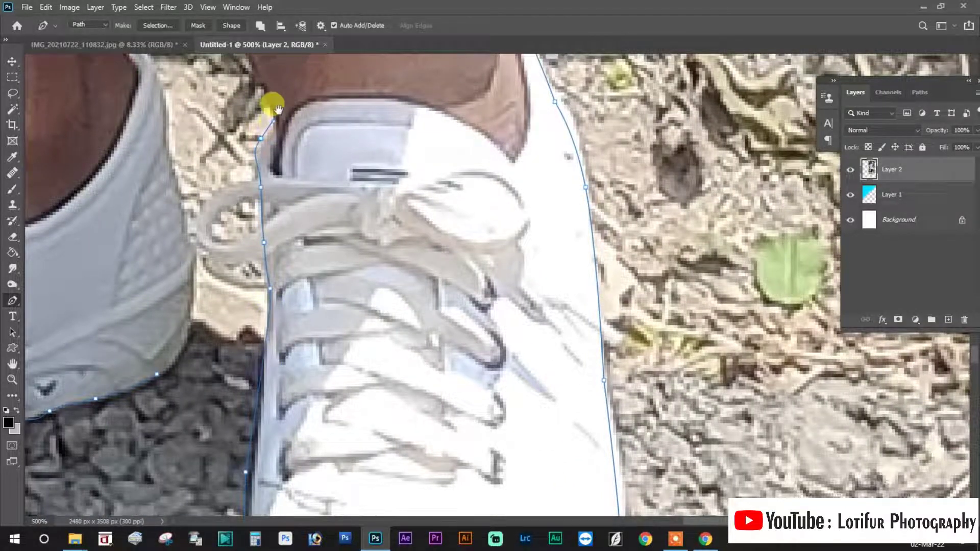
left_click_drag(274, 98, 361, 366)
left_click_drag(334, 247, 378, 443)
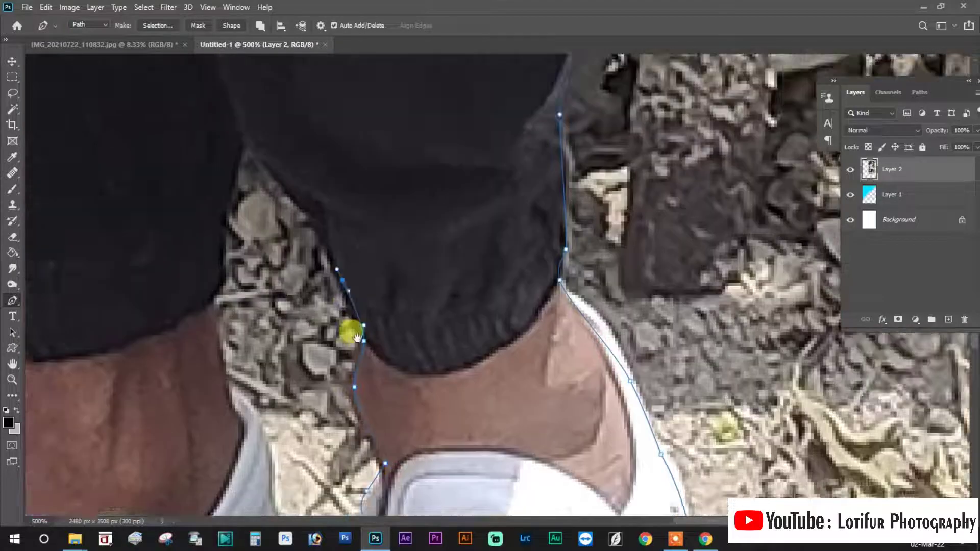
left_click_drag(299, 363, 248, 202)
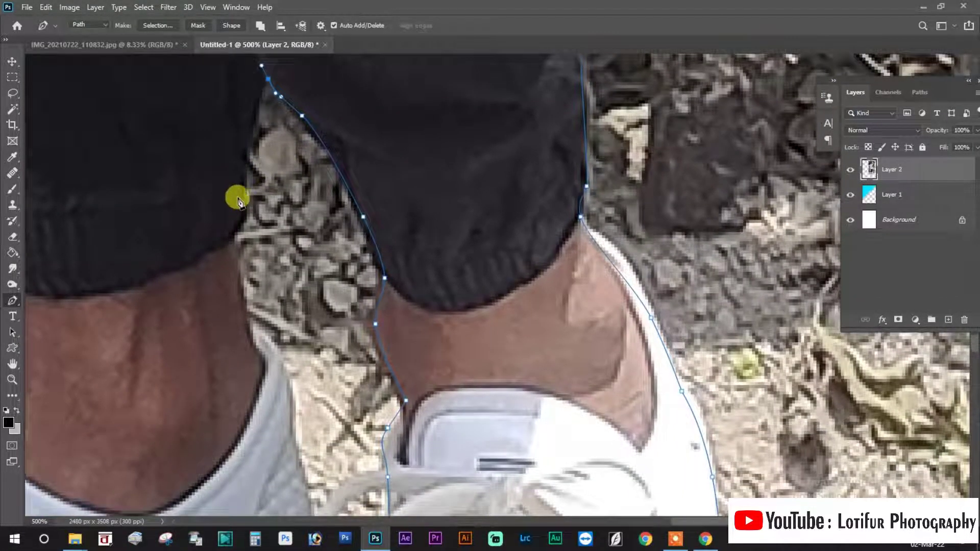
- Outline the other leg and left shoe down to the sole, then load the path as a selection
left_click(237, 201)
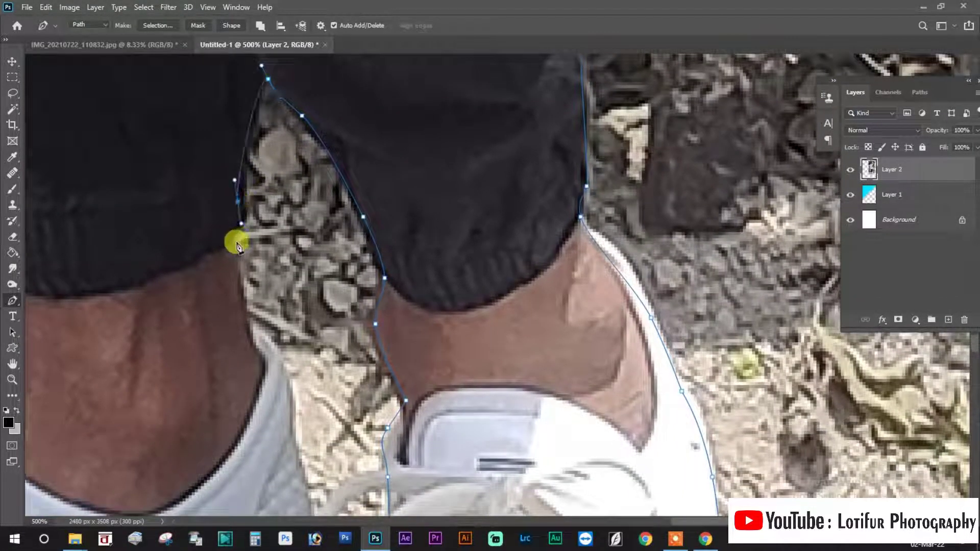
left_click_drag(238, 237, 235, 244)
left_click(243, 317)
left_click(267, 344)
left_click(284, 361)
left_click(286, 404)
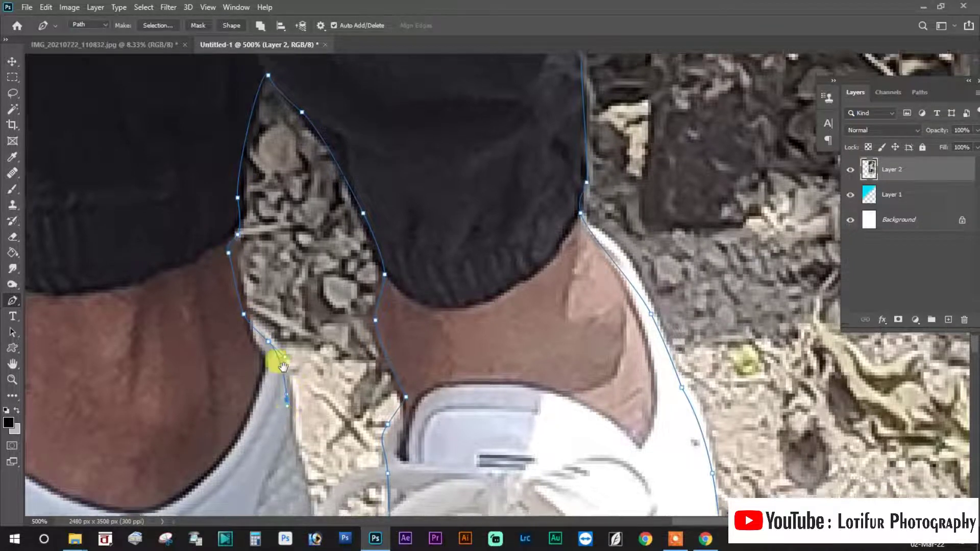
left_click_drag(320, 502, 317, 296)
left_click(310, 321)
left_click(314, 353)
left_click(315, 376)
left_click(311, 396)
left_click(305, 418)
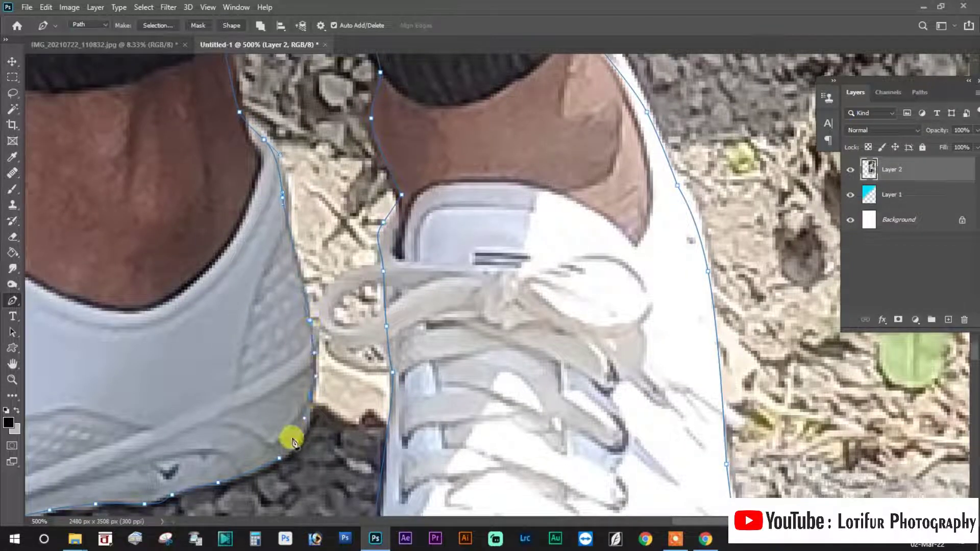
key("ctrl+Return")
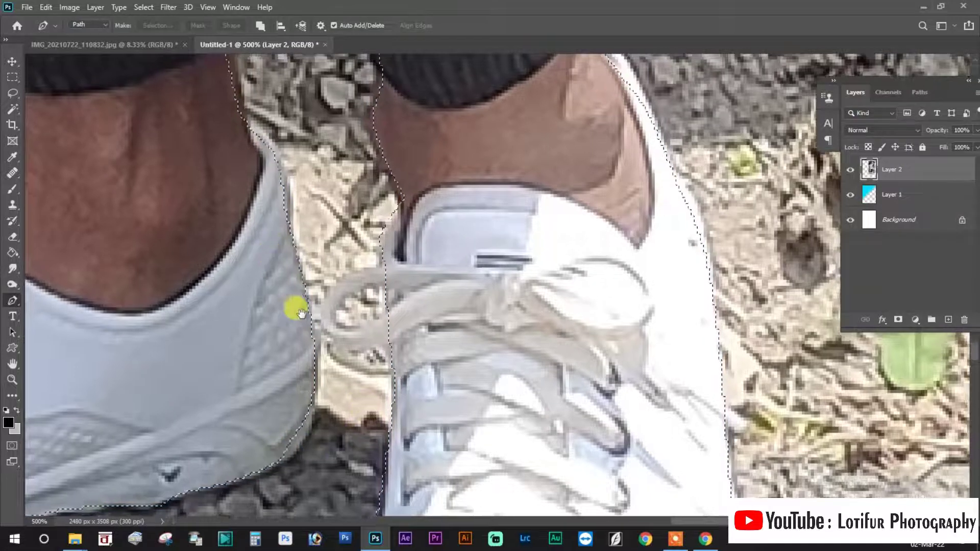
- With the Rectangular Marquee active, apply a 2.5-pixel feather to the man's selection
scroll(306, 322, "up", 5)
right_click(289, 236)
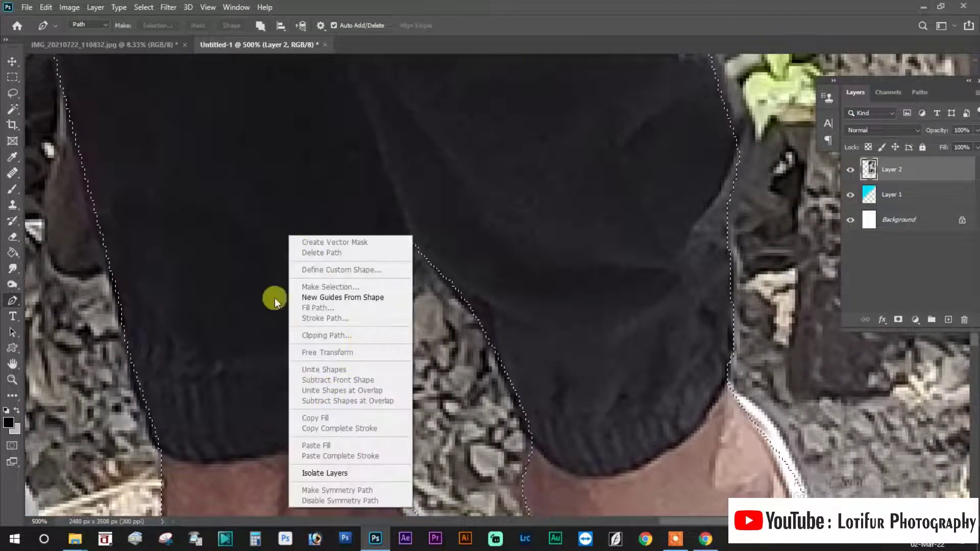
key("Escape")
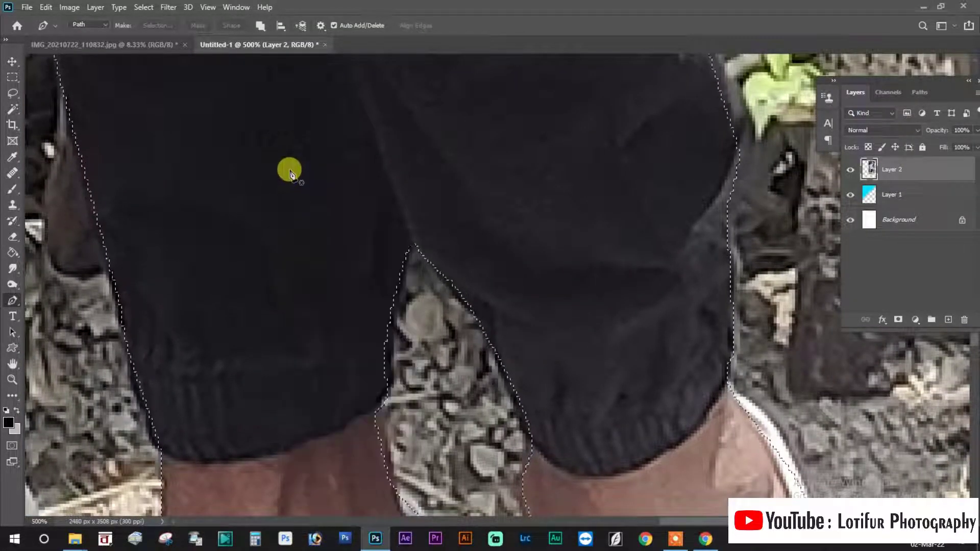
key("m")
right_click(269, 178)
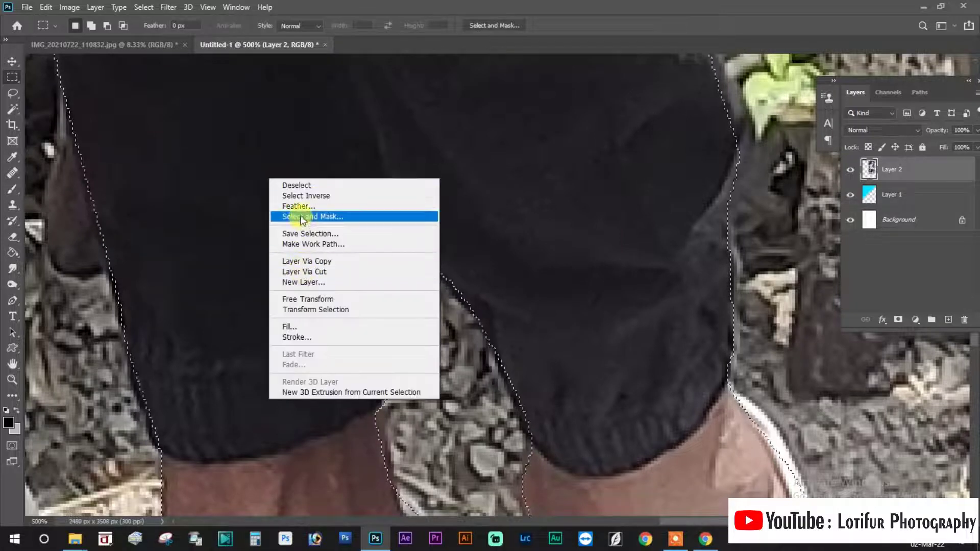
left_click(379, 216)
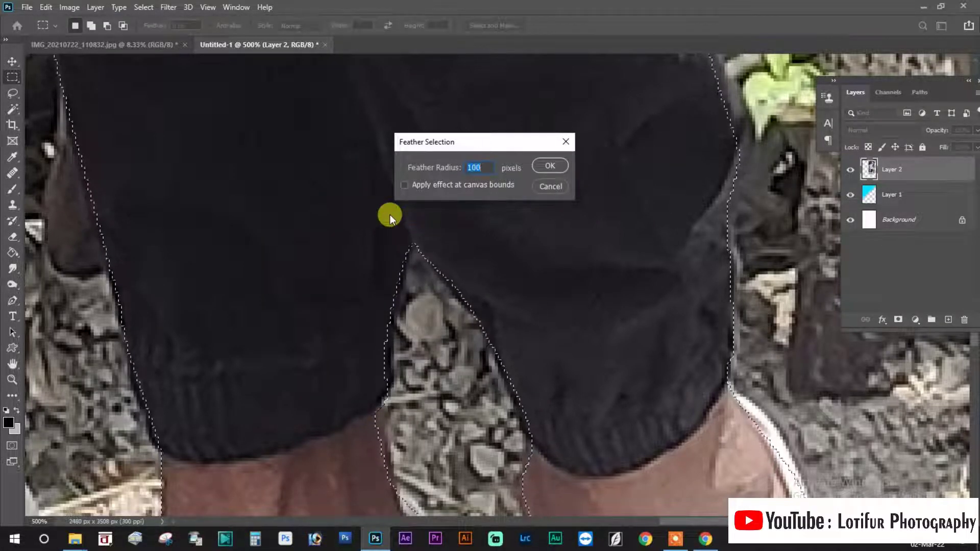
type("2.5")
left_click(552, 162)
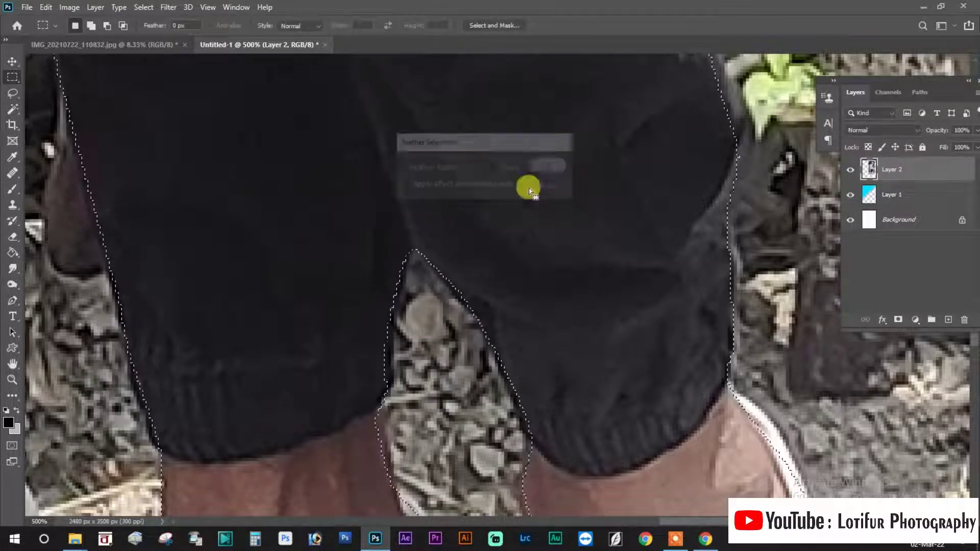
mouse_move(527, 188)
left_mouse_down()
mouse_move(472, 396)
mouse_move(405, 407)
mouse_move(390, 267)
mouse_move(433, 398)
mouse_move(405, 280)
mouse_move(394, 387)
mouse_move(343, 311)
mouse_move(339, 363)
mouse_move(339, 229)
mouse_move(293, 271)
left_mouse_up()
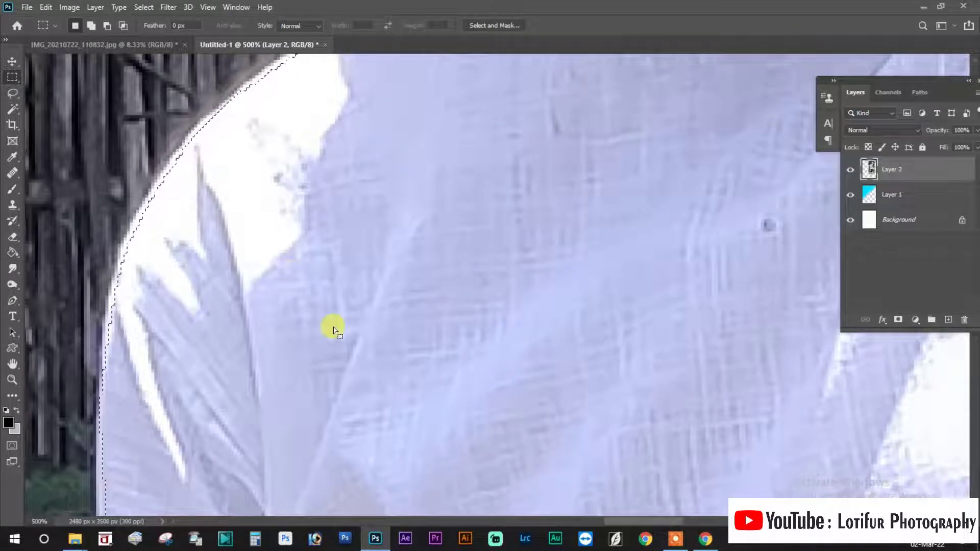
- Set up the Clone Stamp tool with a 25 px round brush
left_click(13, 204)
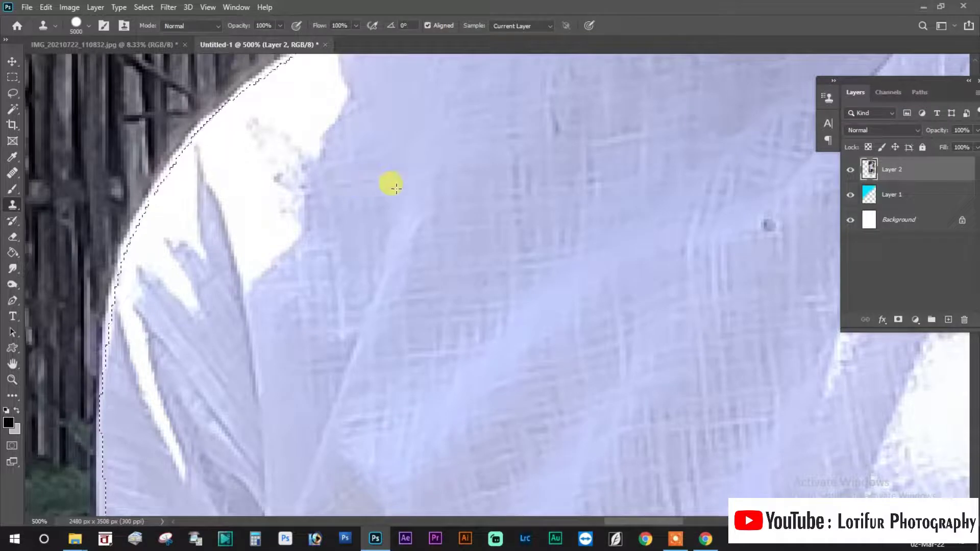
right_click(398, 189)
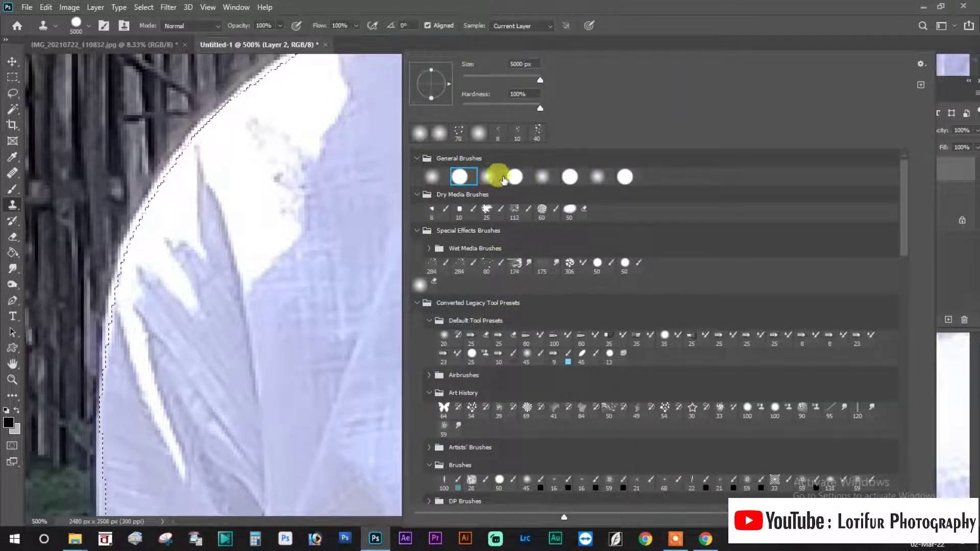
double_click(457, 177)
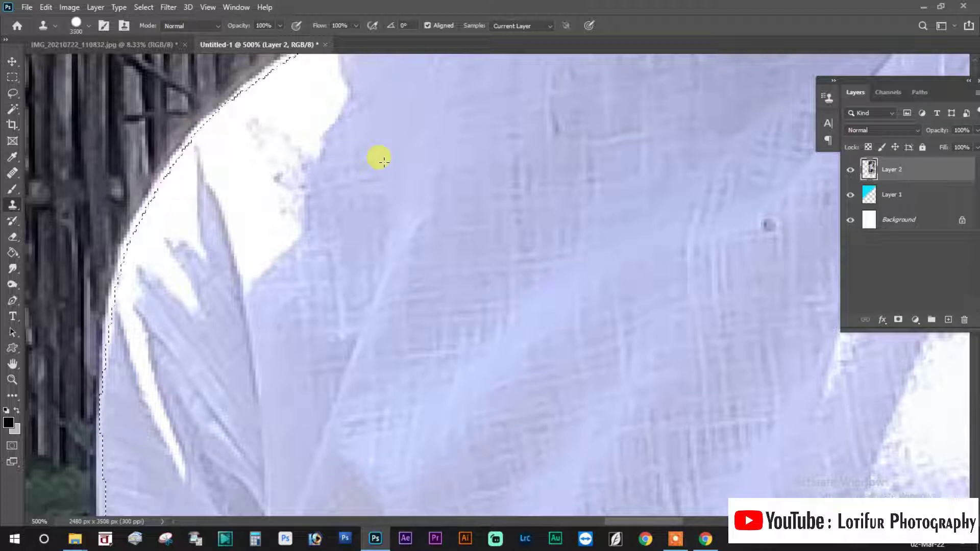
left_click(392, 177, "alt")
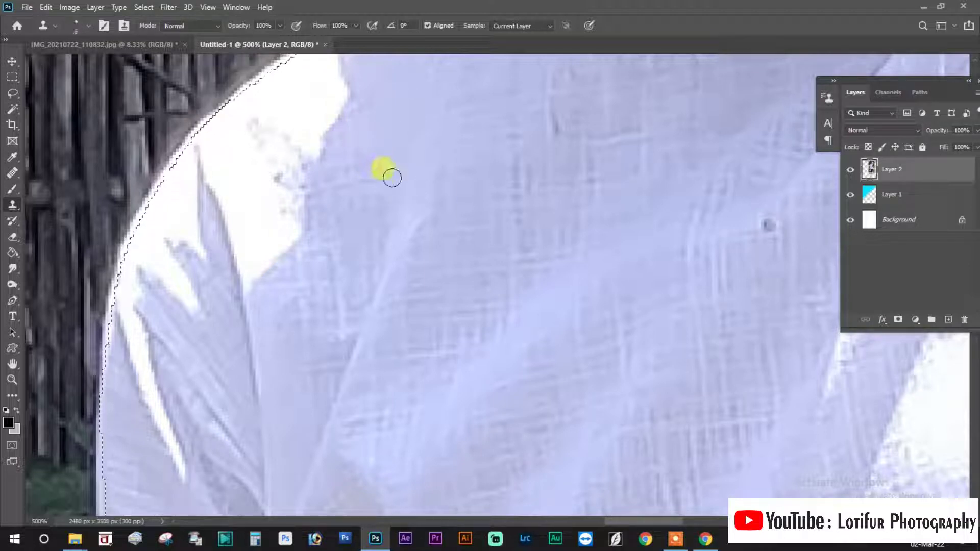
left_click(79, 25)
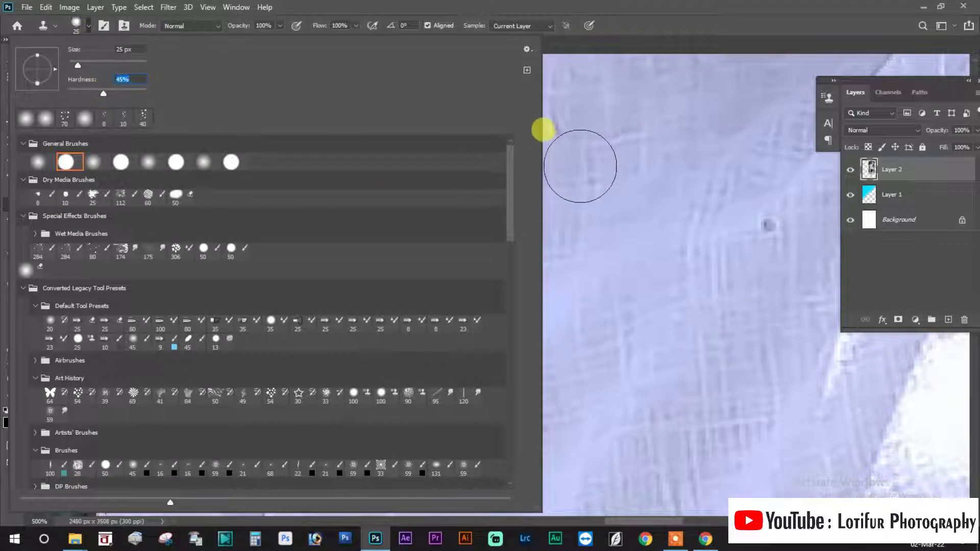
left_click(587, 174)
left_click(488, 213)
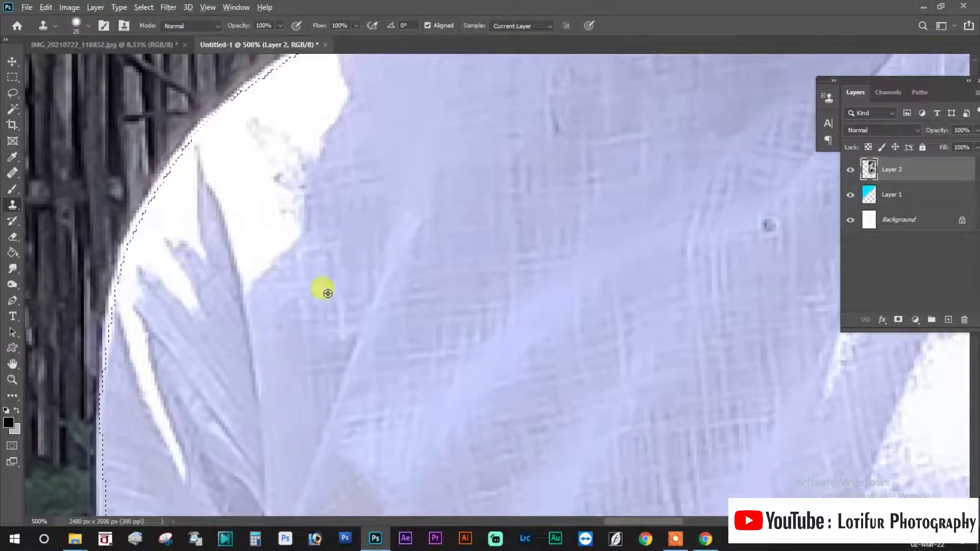
- Clone lavender fabric over the white fringes along the shoulder and collar
left_click_drag(284, 291, 241, 190)
mouse_move(325, 292)
left_mouse_down()
mouse_move(309, 181)
mouse_move(260, 109)
left_mouse_up()
mouse_move(326, 203)
left_mouse_down()
mouse_move(332, 113)
mouse_move(367, 186)
mouse_move(393, 336)
left_mouse_up()
mouse_move(368, 194)
left_mouse_down()
mouse_move(388, 174)
mouse_move(457, 157)
left_mouse_up()
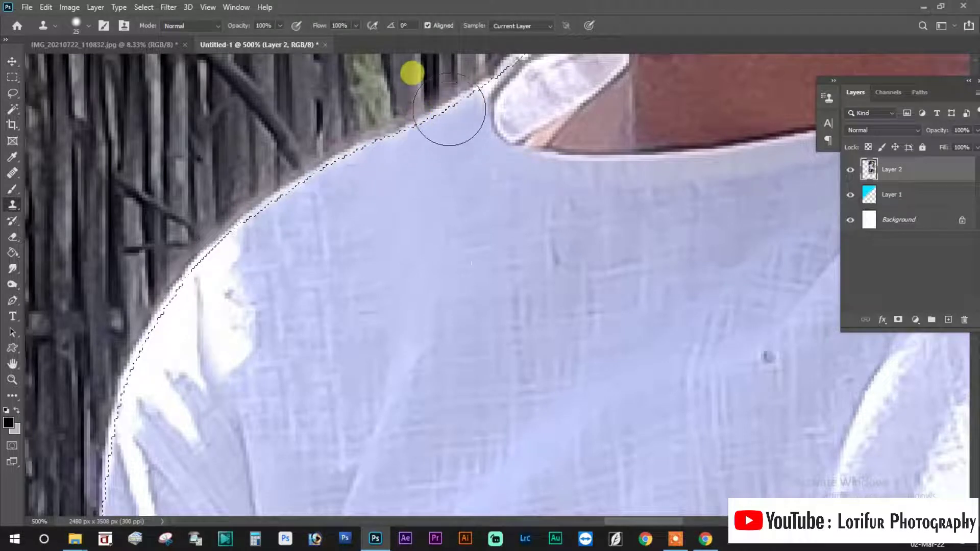
left_click_drag(411, 334, 477, 199)
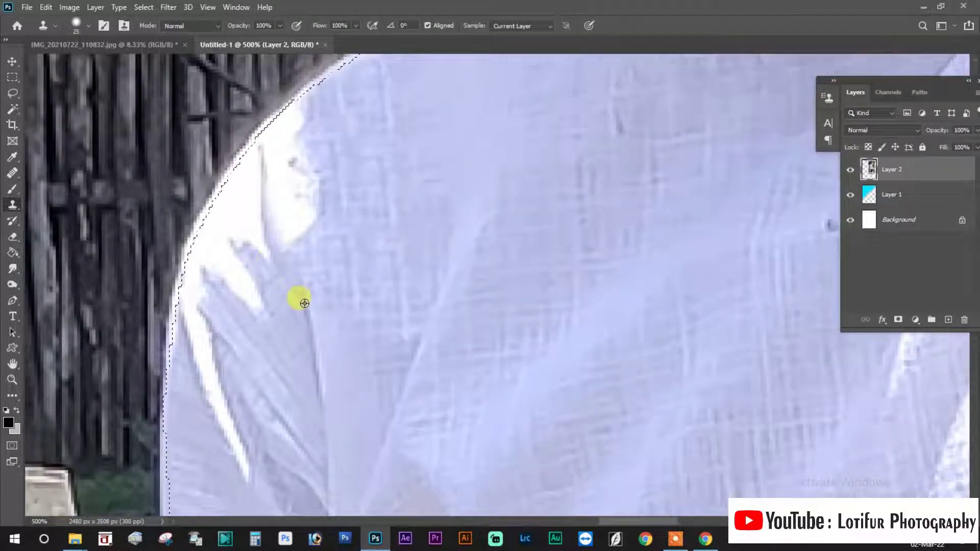
left_click_drag(296, 295, 280, 164)
mouse_move(328, 302)
left_mouse_down()
mouse_move(312, 179)
mouse_move(295, 164)
left_mouse_up()
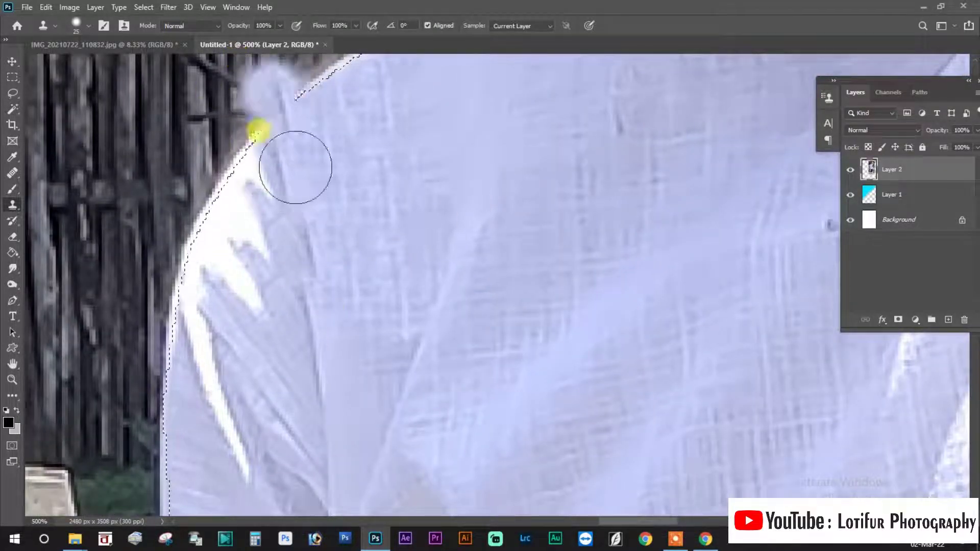
left_click_drag(211, 233, 285, 311)
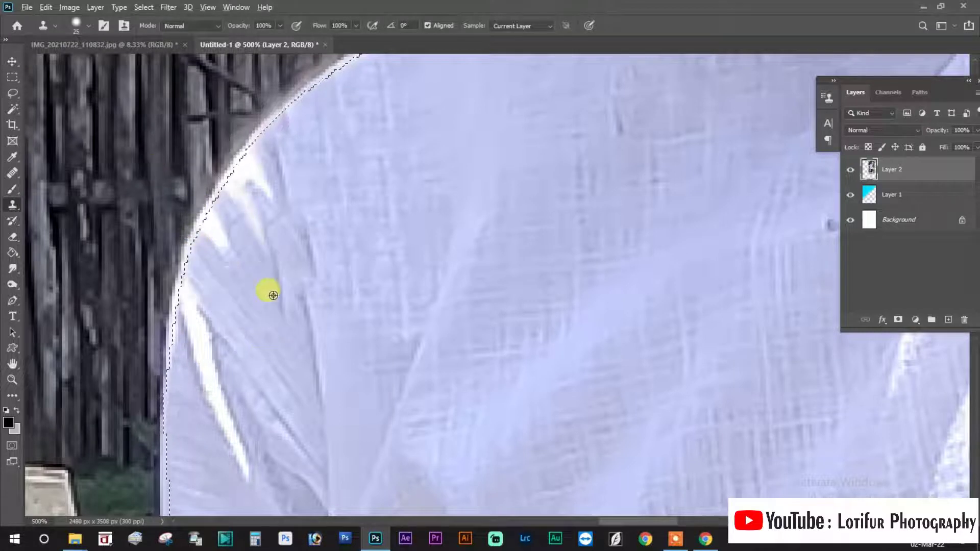
left_click_drag(306, 278, 267, 212)
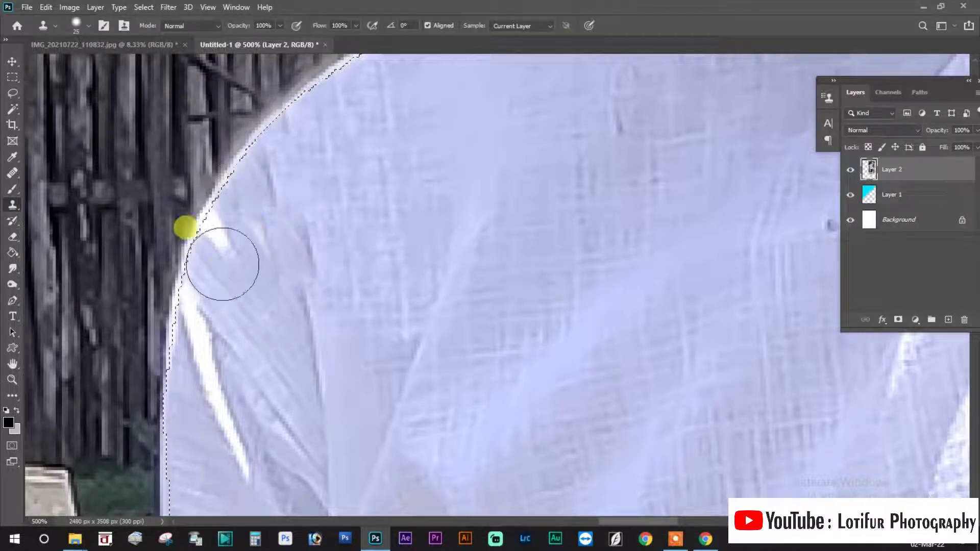
scroll(255, 306, "down", 3)
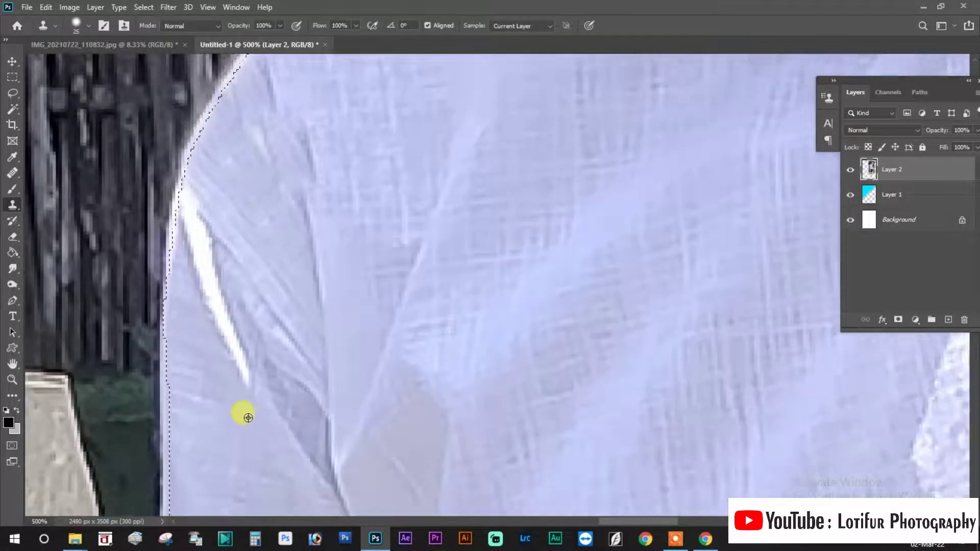
mouse_move(248, 417)
left_mouse_down()
mouse_move(197, 186)
mouse_move(251, 373)
left_mouse_up()
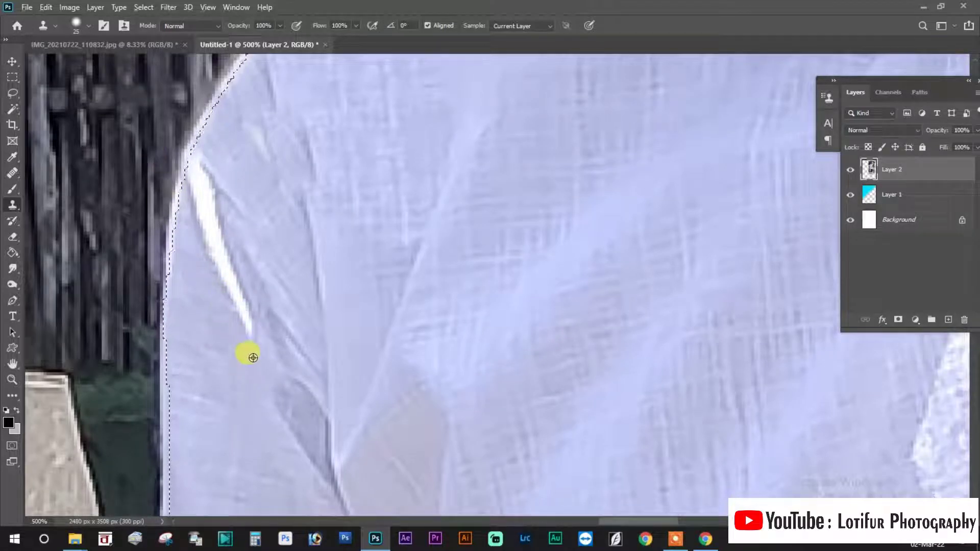
mouse_move(282, 284)
left_mouse_down()
mouse_move(230, 251)
mouse_move(204, 157)
mouse_move(316, 283)
left_mouse_up()
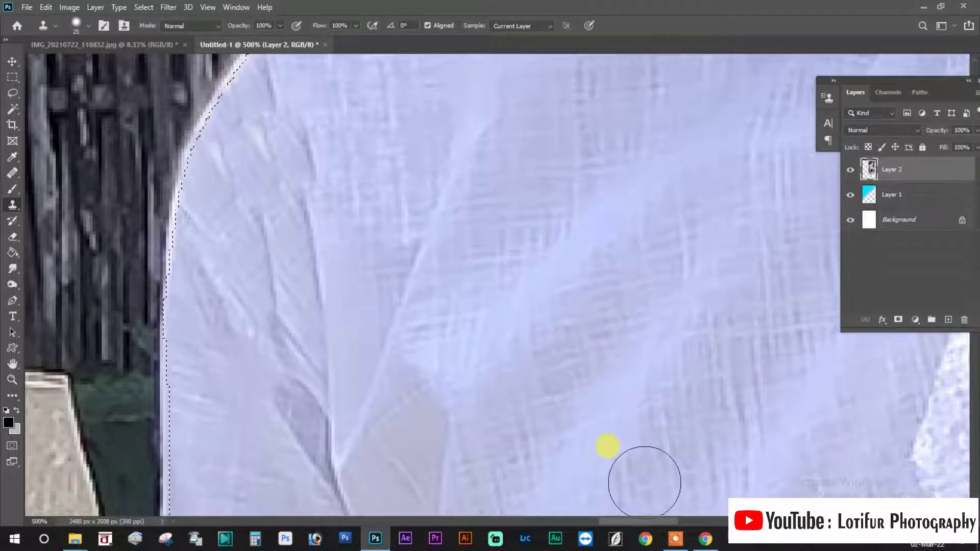
- Clone shirt texture over the white highlight on the fold beside the button
left_click(671, 541)
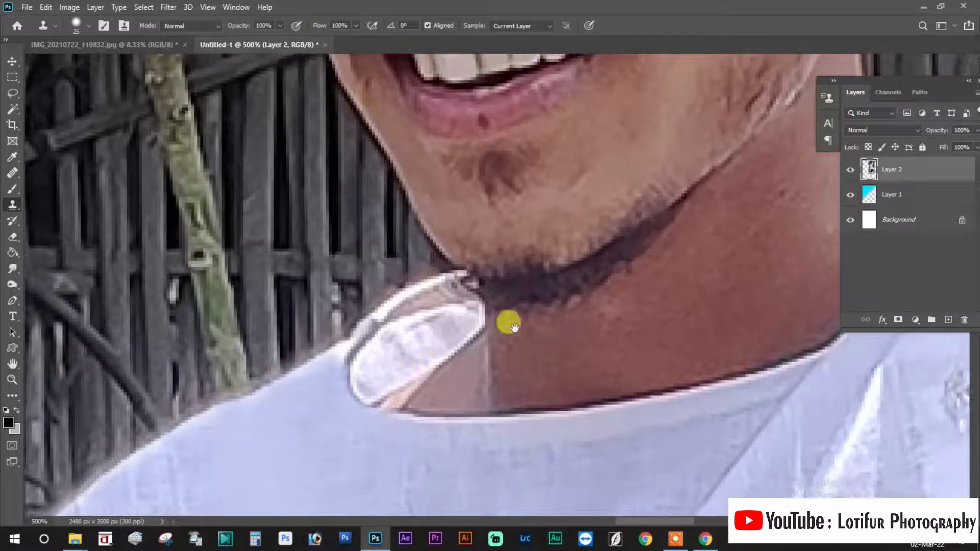
scroll(513, 328, "right", 2)
scroll(547, 339, "down", 10)
scroll(401, 248, "down", 5)
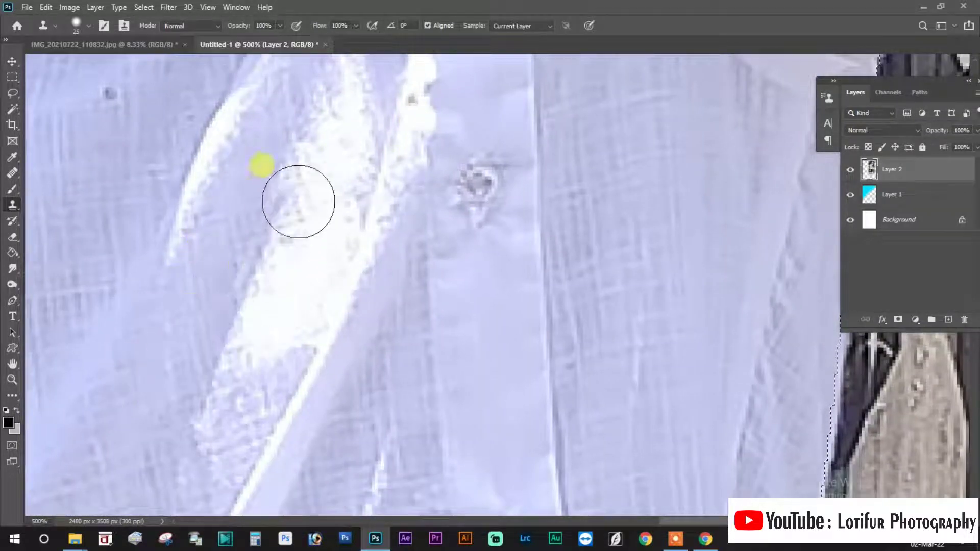
left_click(176, 478, "alt")
mouse_move(230, 439)
left_mouse_down()
mouse_move(306, 262)
mouse_move(219, 405)
mouse_move(291, 402)
mouse_move(358, 95)
left_mouse_up()
scroll(229, 417, "up", 3)
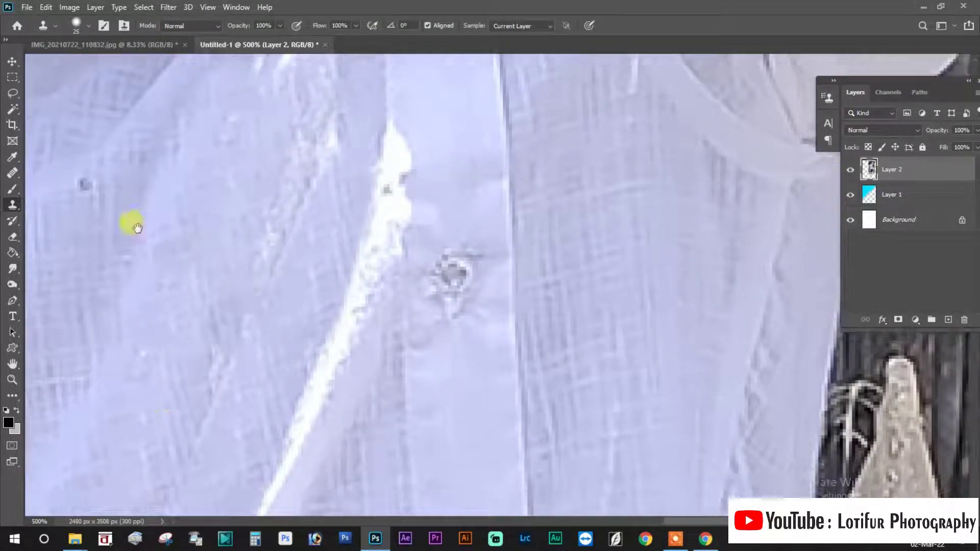
scroll(228, 348, "right", 3)
left_click_drag(260, 287, 372, 39)
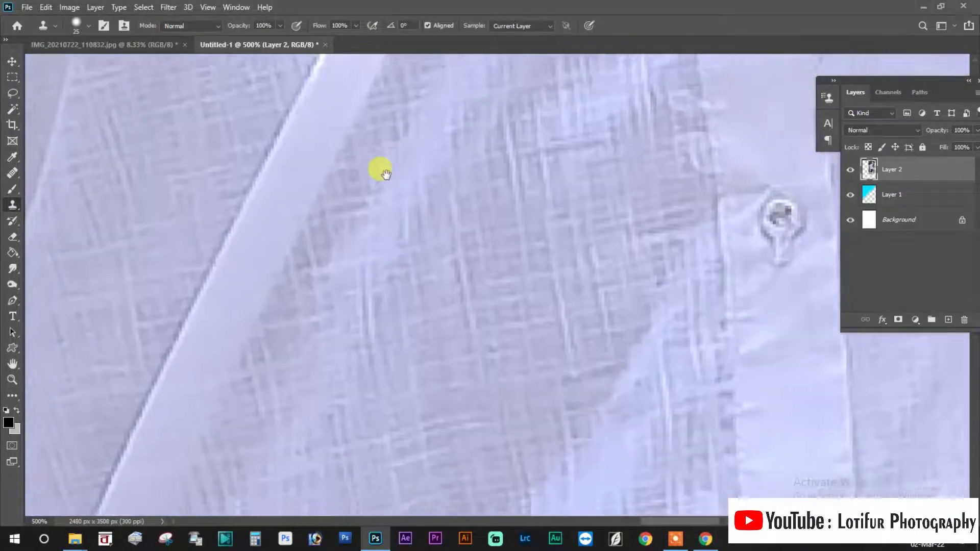
left_click_drag(381, 166, 373, 241)
scroll(370, 242, "down", 2)
scroll(370, 243, "down", 3)
- Invert the selection, delete the fence and photo background, and deselect
scroll(368, 244, "down", 2)
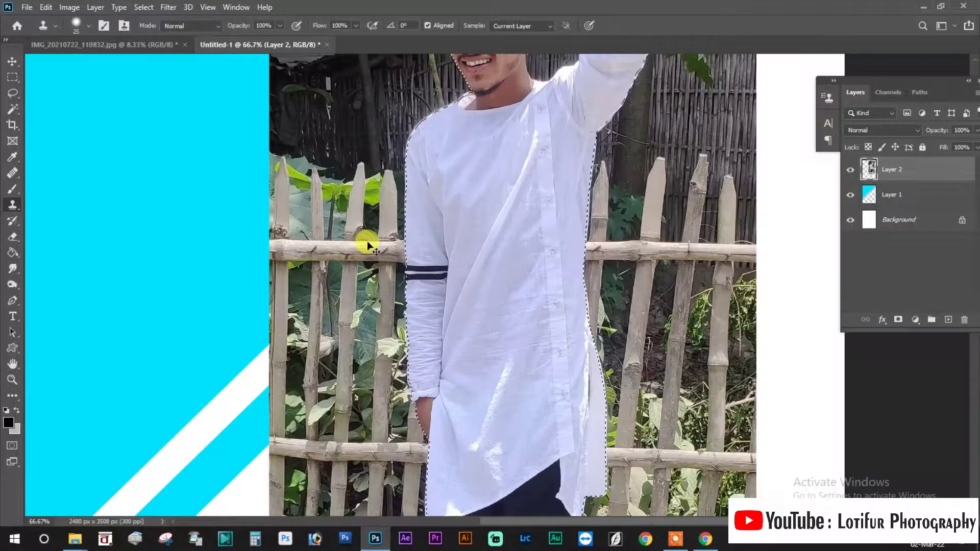
scroll(368, 244, "down", 1)
scroll(368, 242, "down", 1)
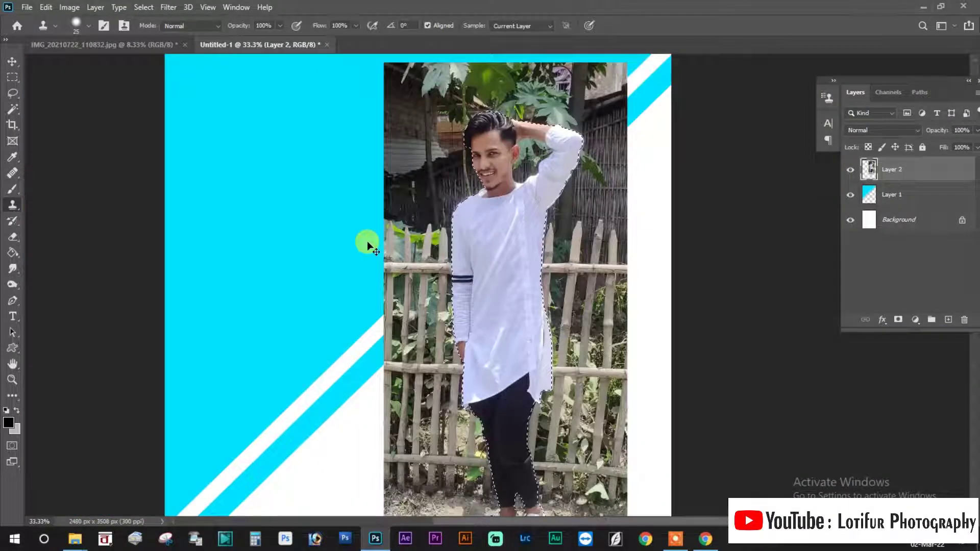
scroll(370, 281, "down", 1)
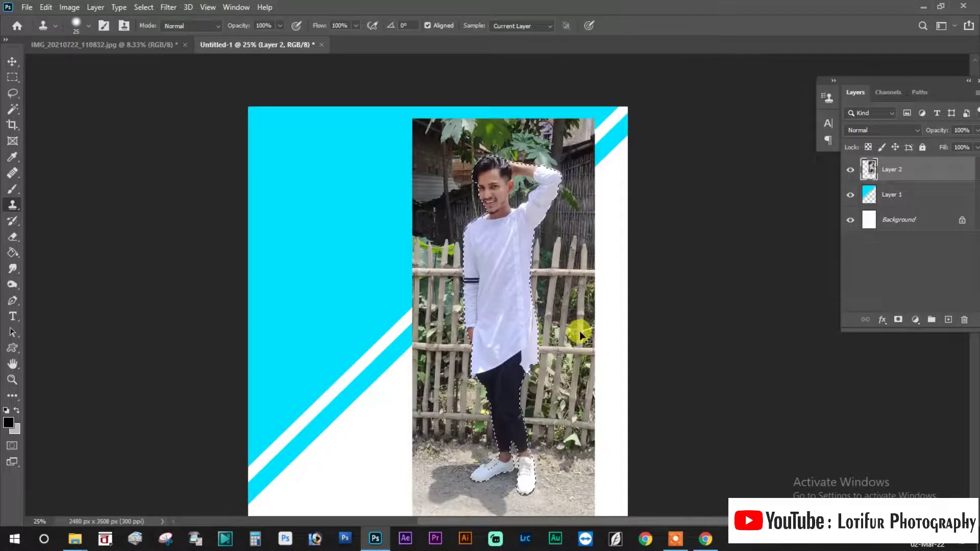
left_click(46, 7)
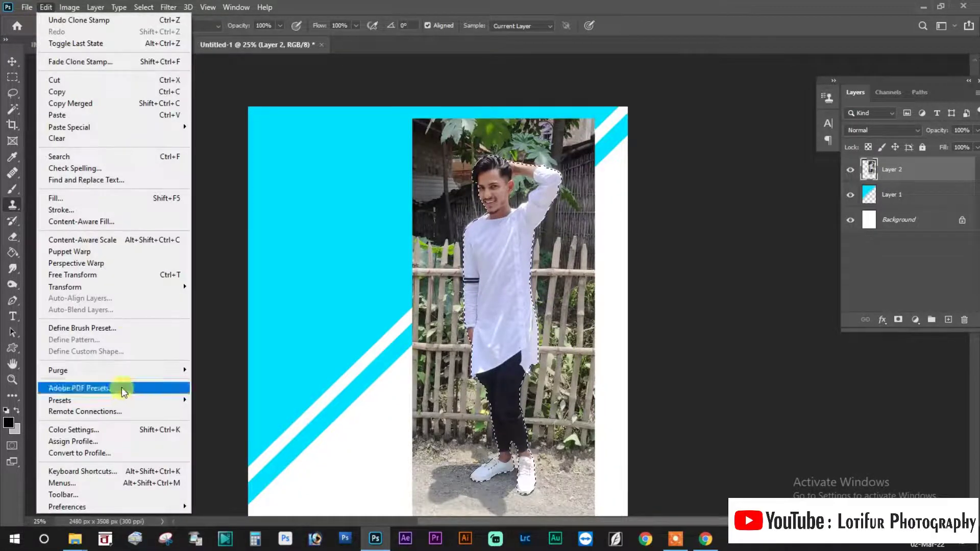
left_click(594, 8)
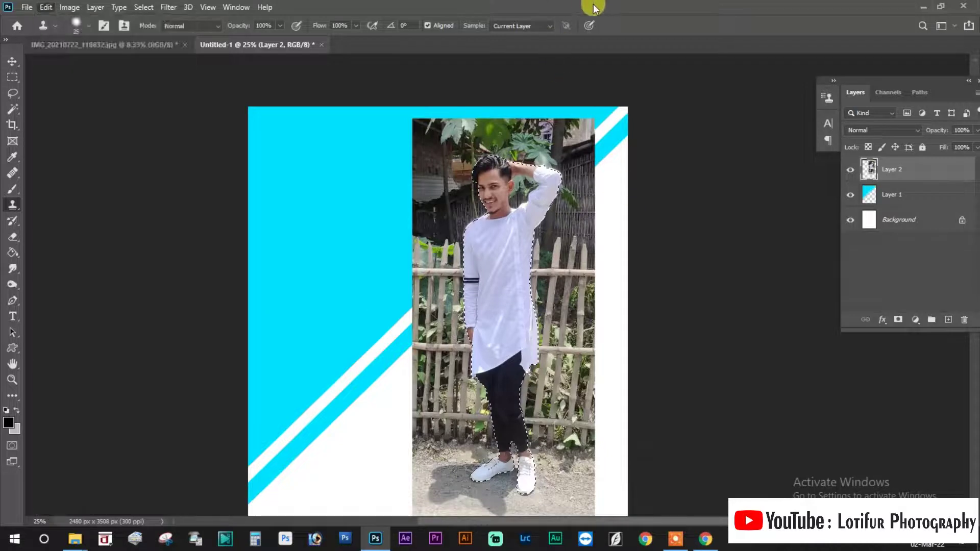
key("ctrl+shift+i")
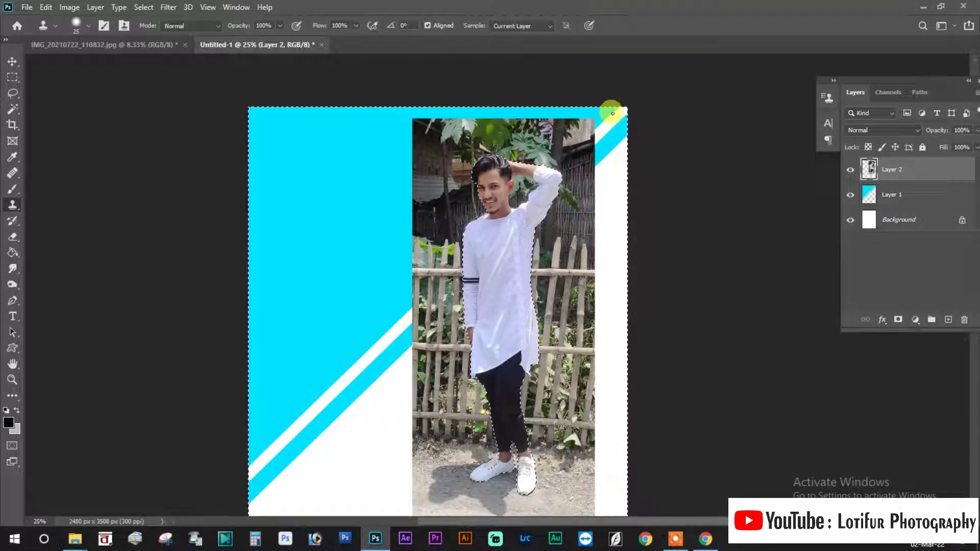
key("Delete")
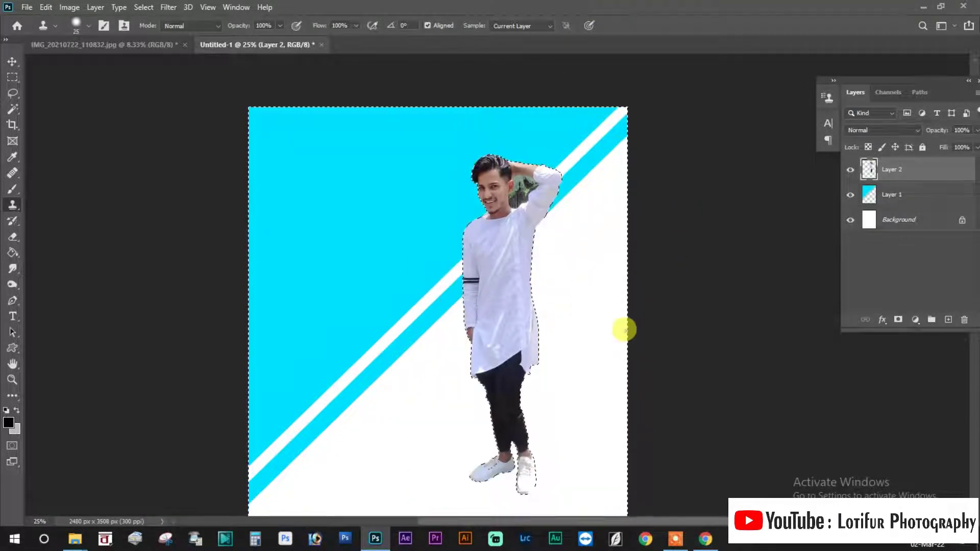
key("m")
key("ctrl+d")
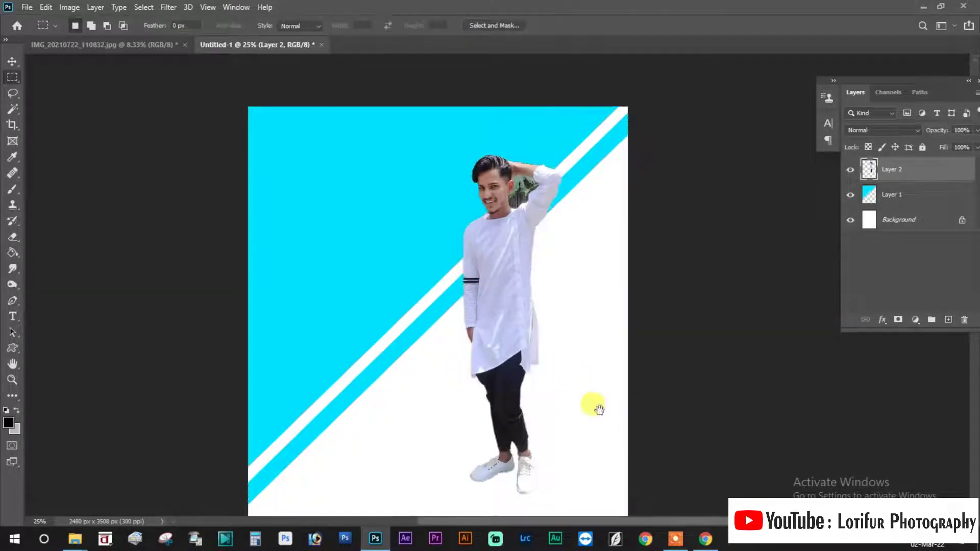
scroll(590, 406, "up", 3)
- Start a pen path along the shoulder and neck edge
scroll(532, 379, "up", 3)
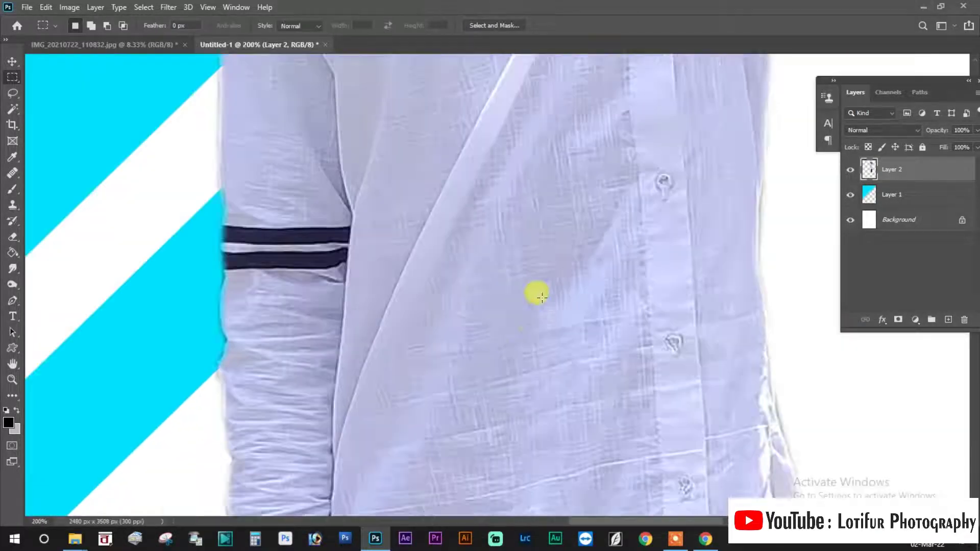
left_click_drag(548, 181, 544, 396)
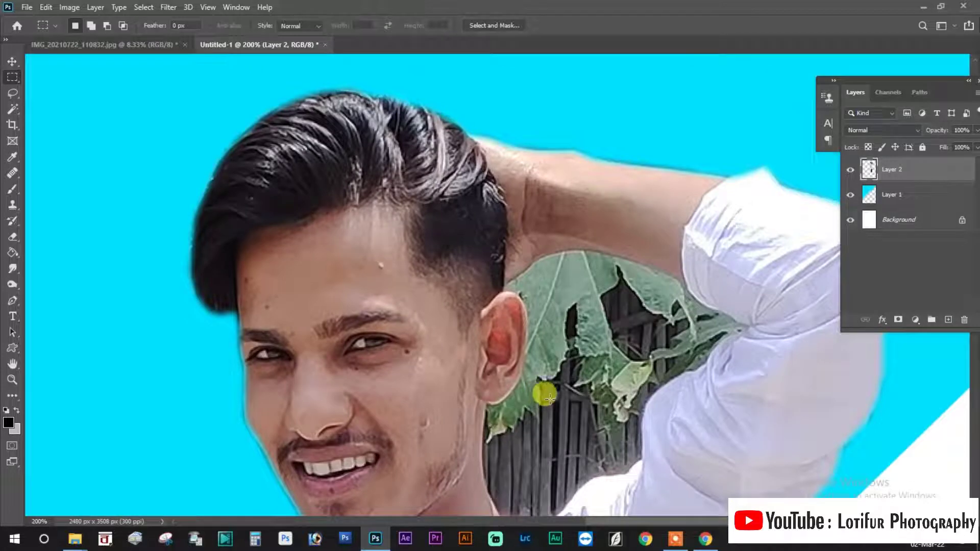
key("p")
scroll(549, 388, "up", 3)
left_click_drag(553, 366, 499, 72)
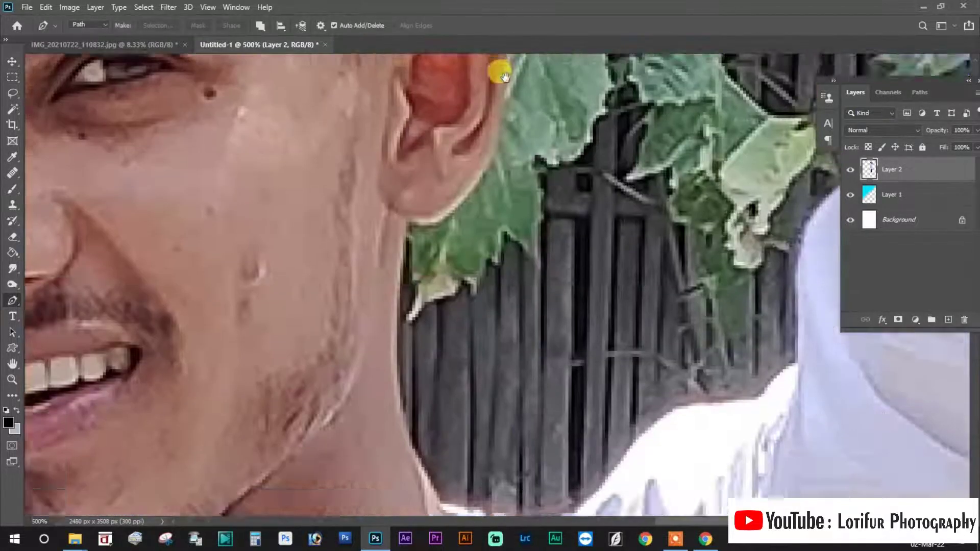
left_click_drag(494, 455, 494, 217)
left_click(538, 258)
left_click(501, 271)
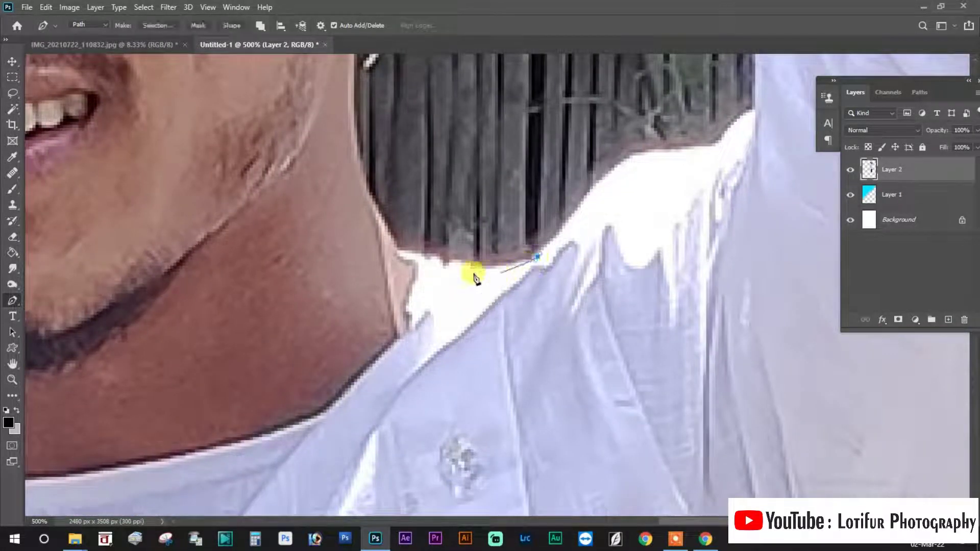
left_click(433, 266)
left_click_drag(393, 250, 380, 232)
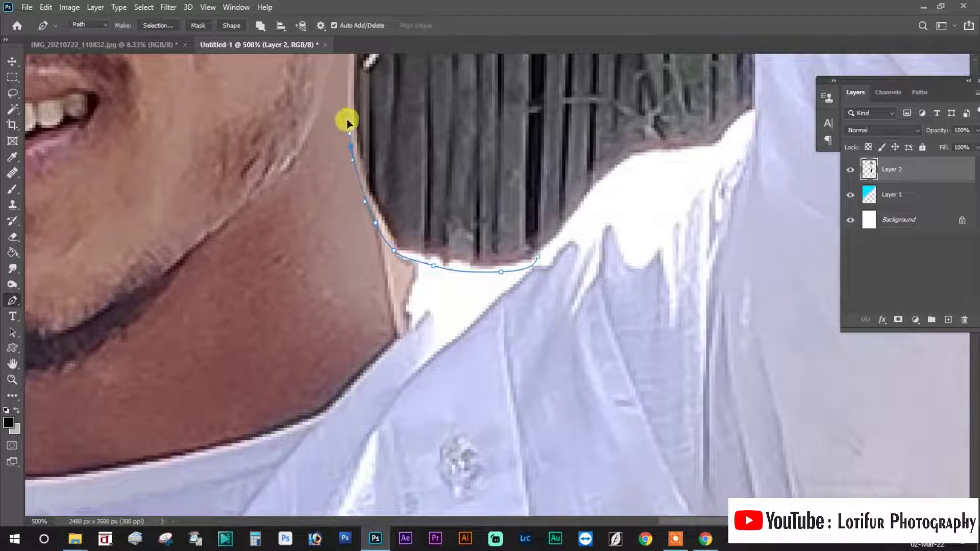
left_click_drag(347, 123, 372, 355)
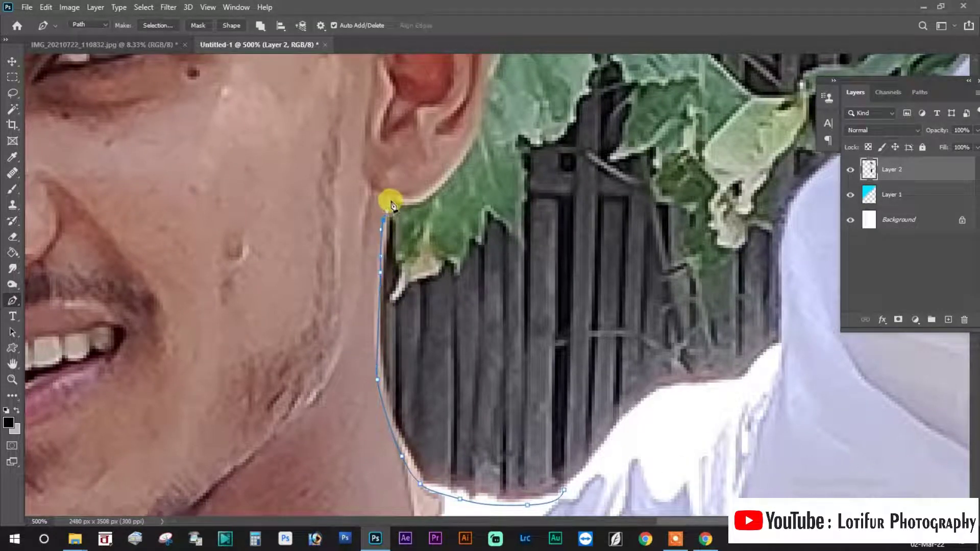
- Extend the path up around the ear and along the leaf's edge
left_click(444, 182)
left_click_drag(444, 185, 440, 357)
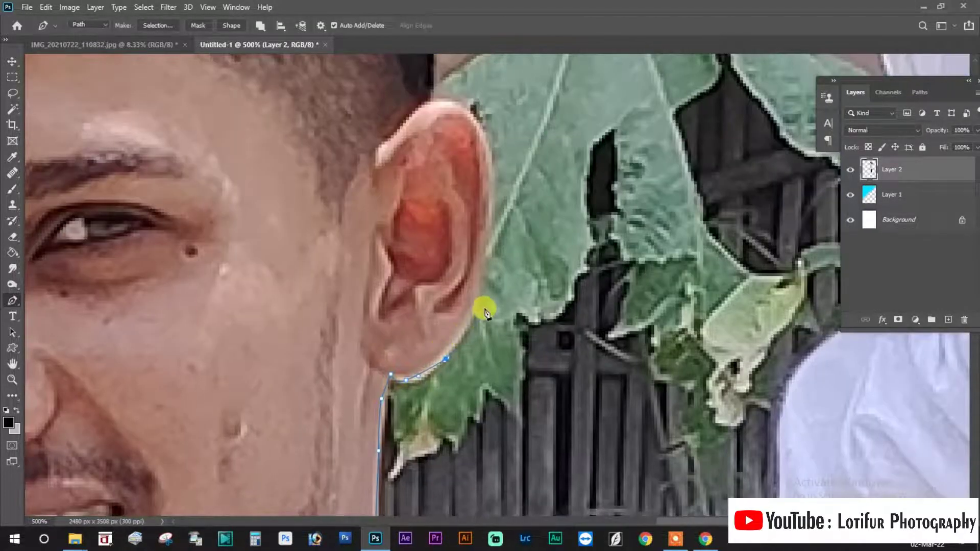
left_click(480, 280)
left_click(485, 216)
mouse_move(485, 216)
left_mouse_down()
mouse_move(513, 333)
mouse_move(510, 289)
left_mouse_up()
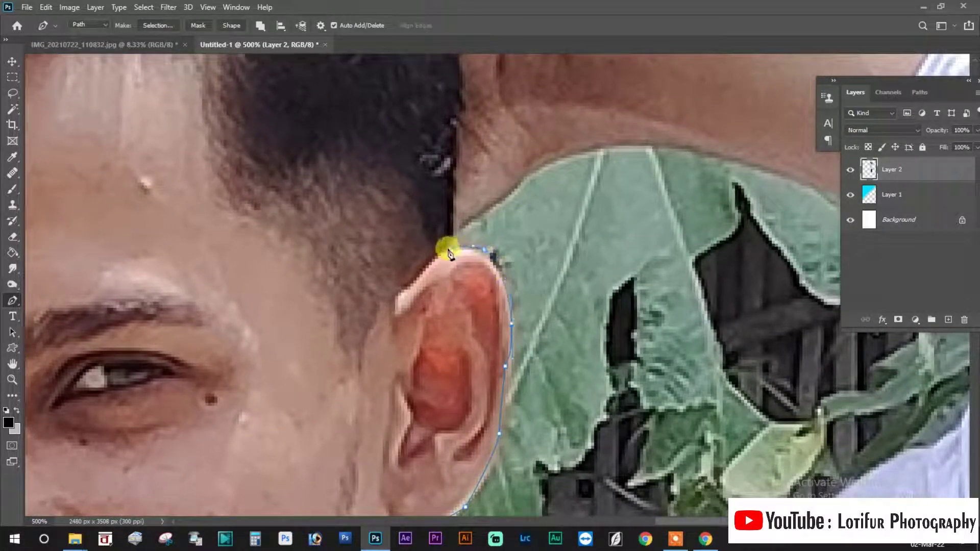
left_click(486, 198)
left_click(526, 170)
left_click_drag(543, 157, 301, 223)
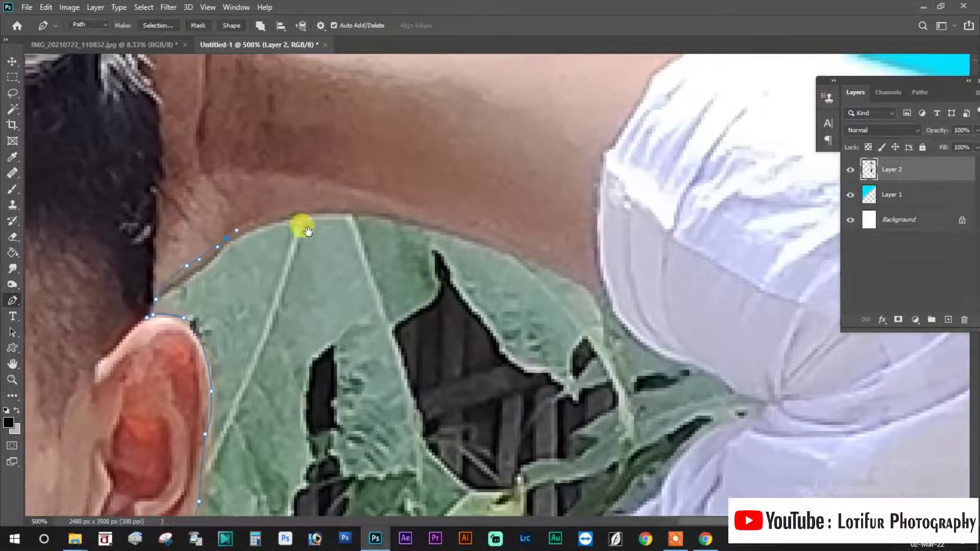
left_click(245, 215)
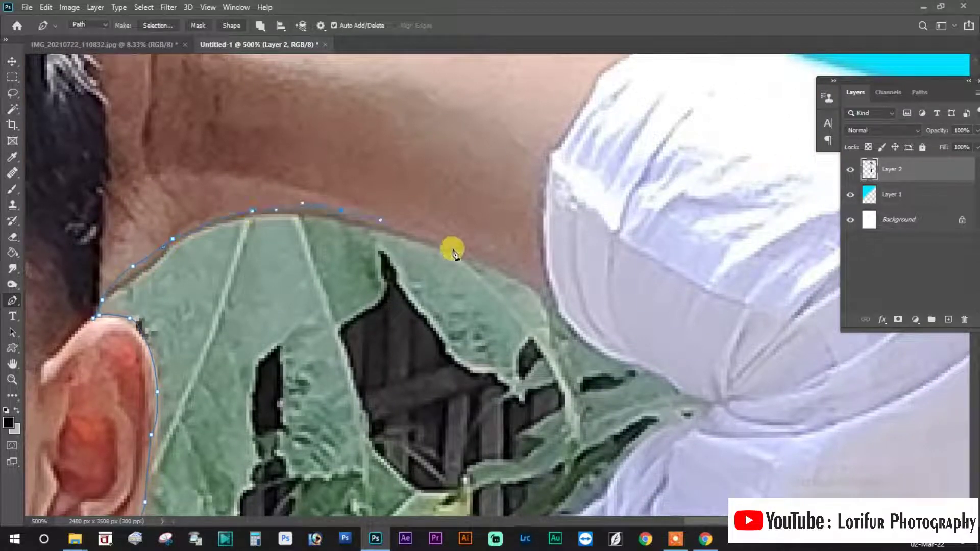
- Close the outline back down along the shirt edge
left_click_drag(684, 389, 718, 407)
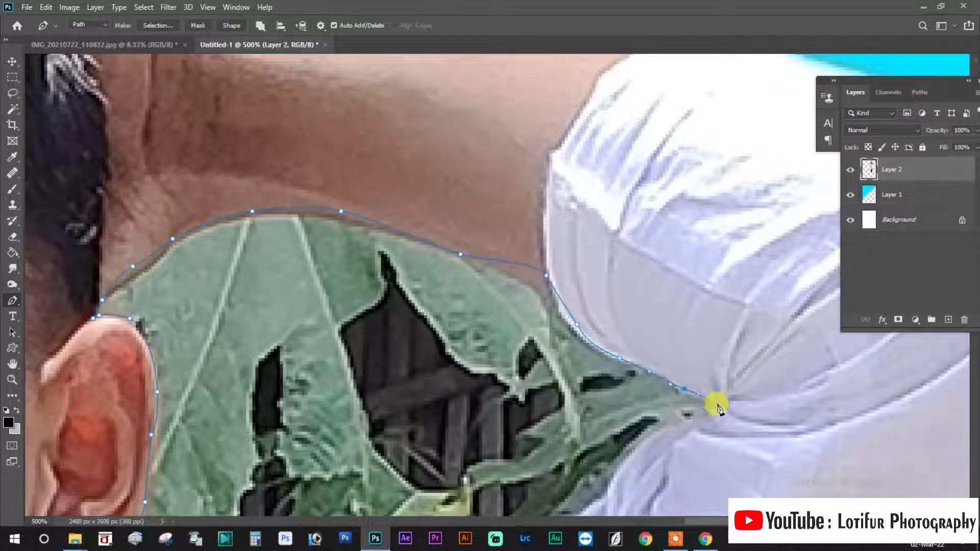
left_click_drag(672, 445, 678, 137)
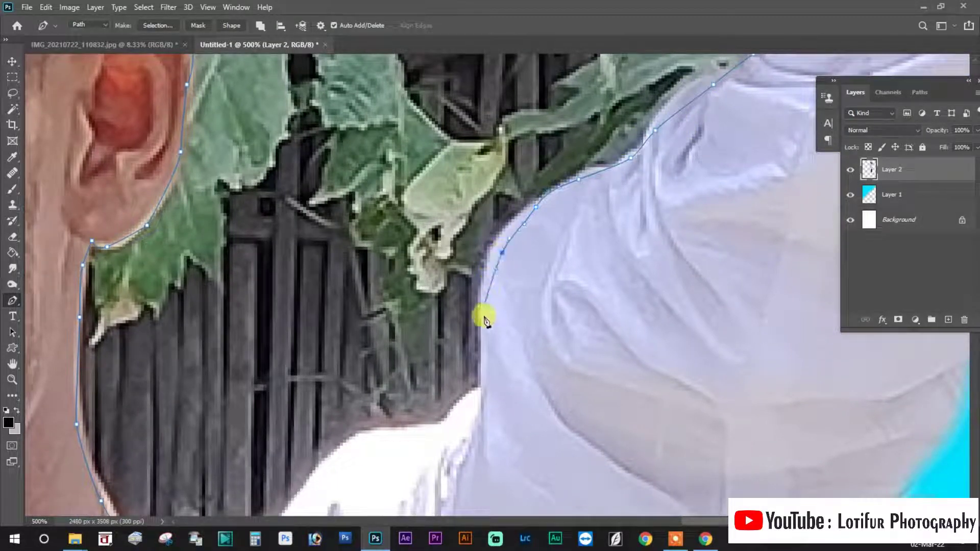
left_click(470, 401)
left_click_drag(470, 401, 597, 197)
left_click_drag(568, 236, 547, 241)
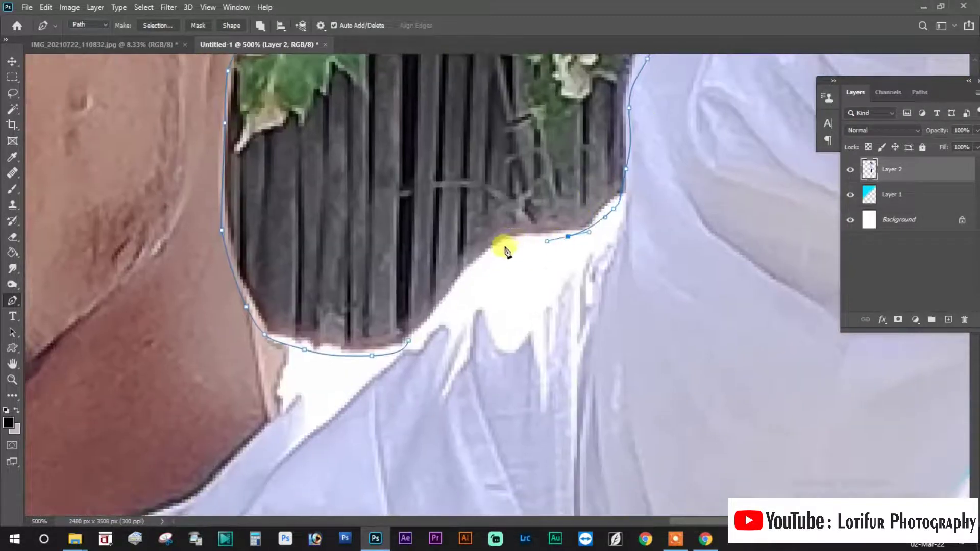
left_click_drag(487, 264, 475, 276)
key("ctrl+Return")
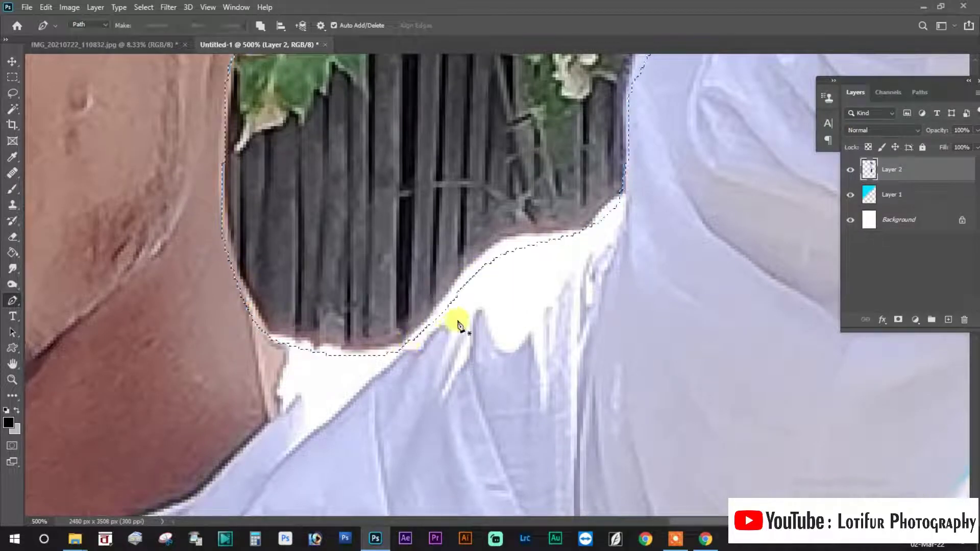
key("m")
right_click(402, 199)
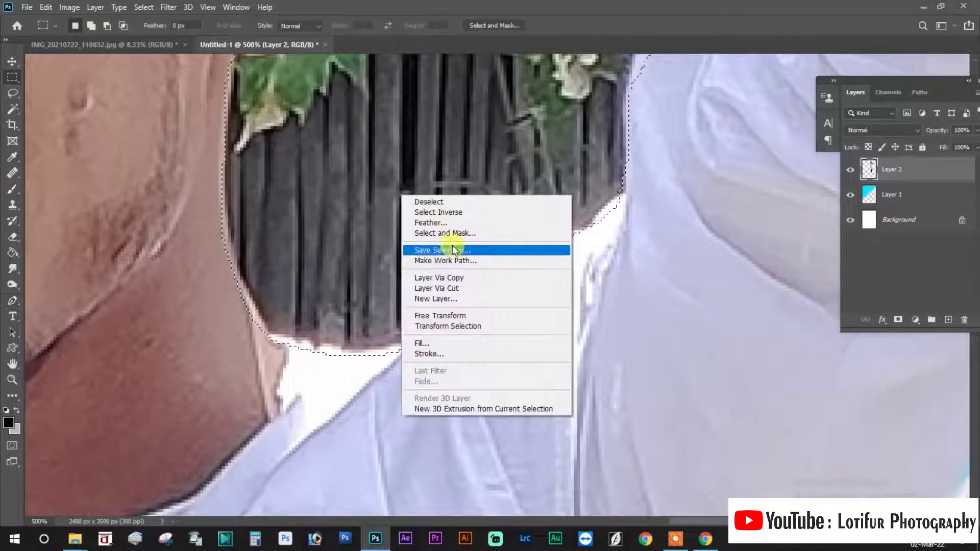
left_click(430, 223)
left_click(547, 162)
key("Delete")
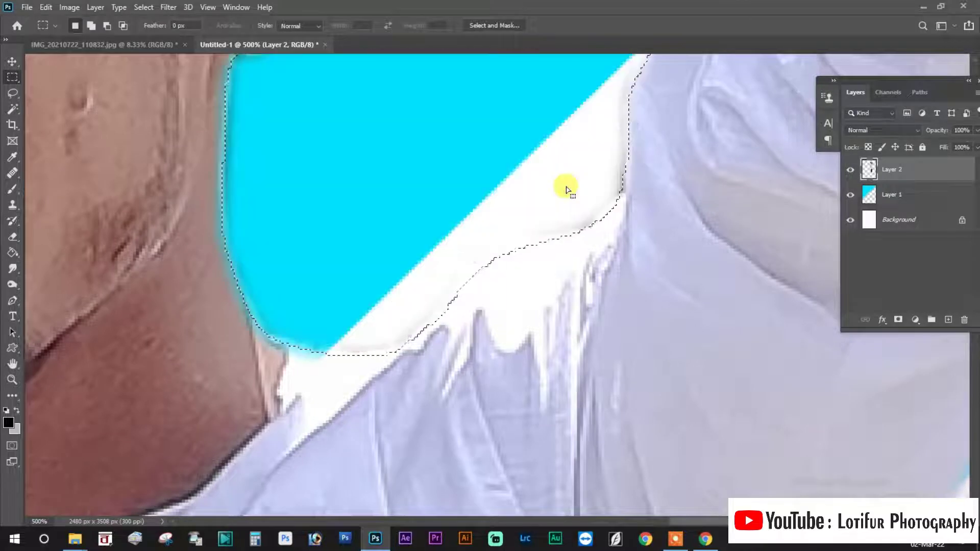
key("ctrl+minus")
key("ctrl+minus")
key("ctrl+minus")
key("ctrl+minus")
key("ctrl+minus")
key("ctrl+minus")
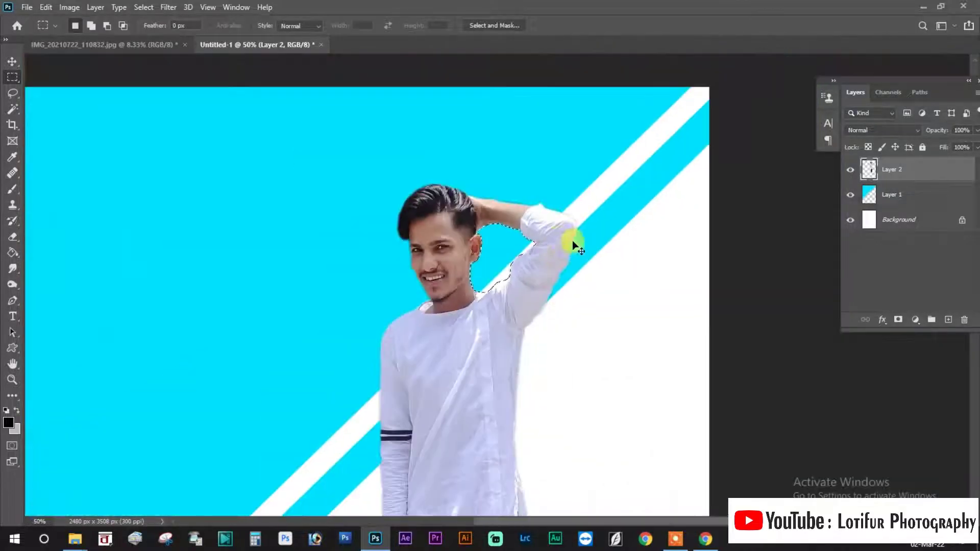
key("ctrl+d")
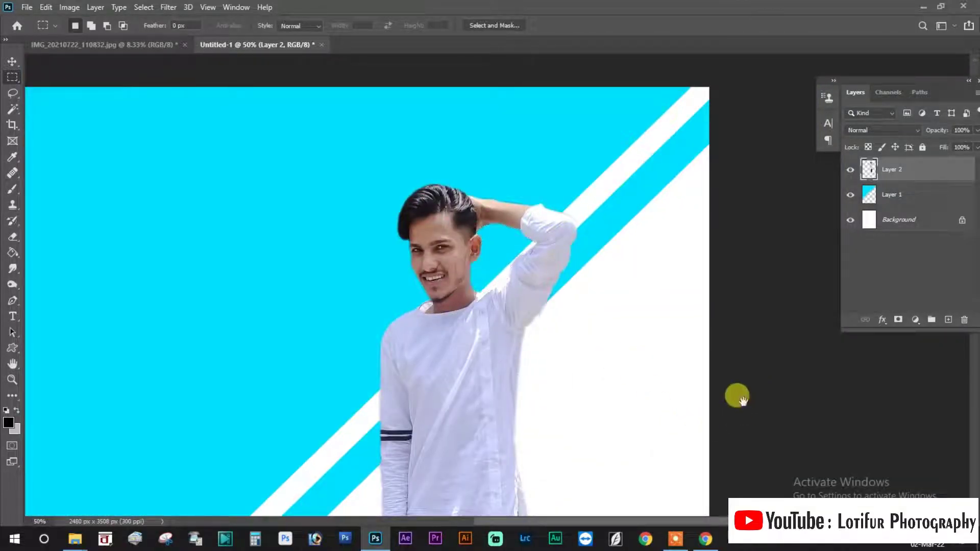
left_click_drag(484, 362, 459, 279)
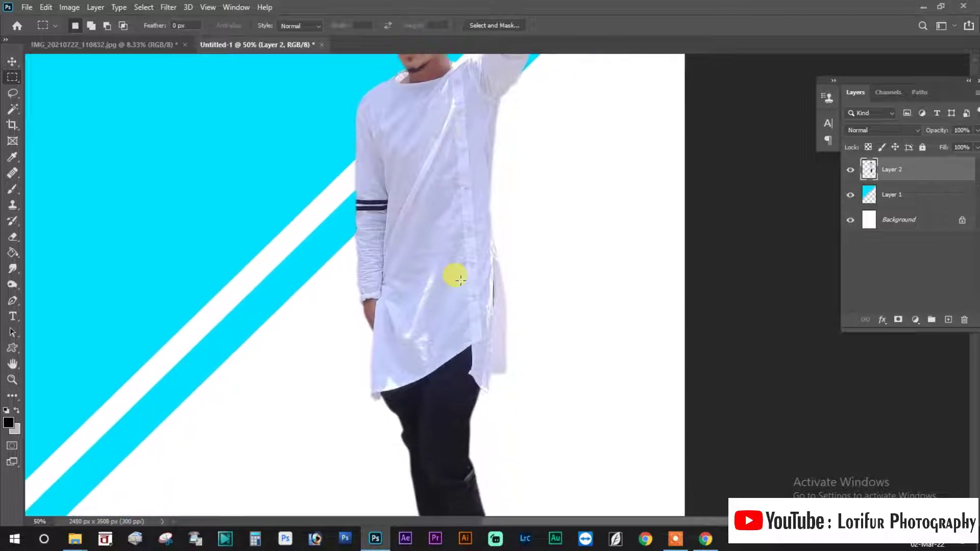
key("ctrl+minus")
key("ctrl+minus")
key("ctrl+minus")
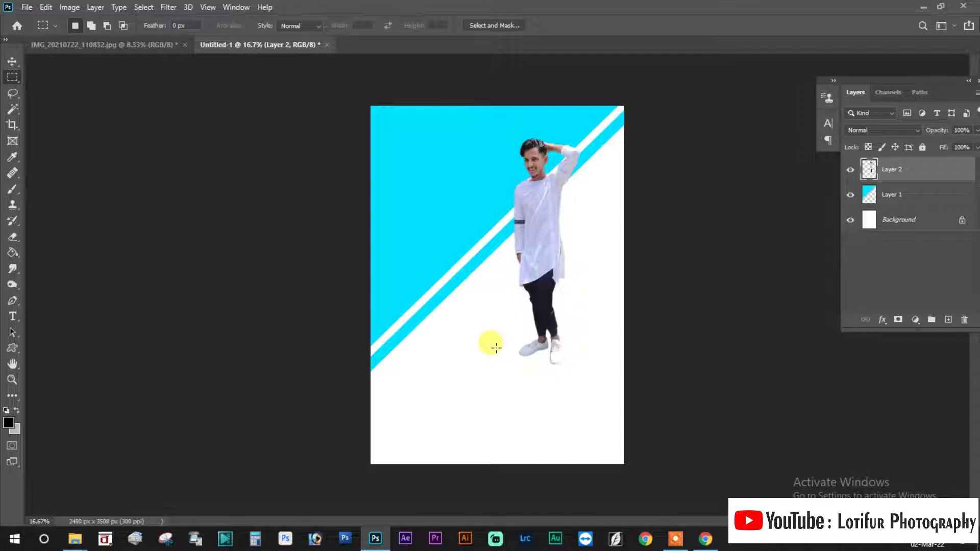
scroll(496, 348, "up", 1)
scroll(529, 344, "up", 2)
scroll(546, 308, "up", 1)
scroll(687, 208, "up", 1)
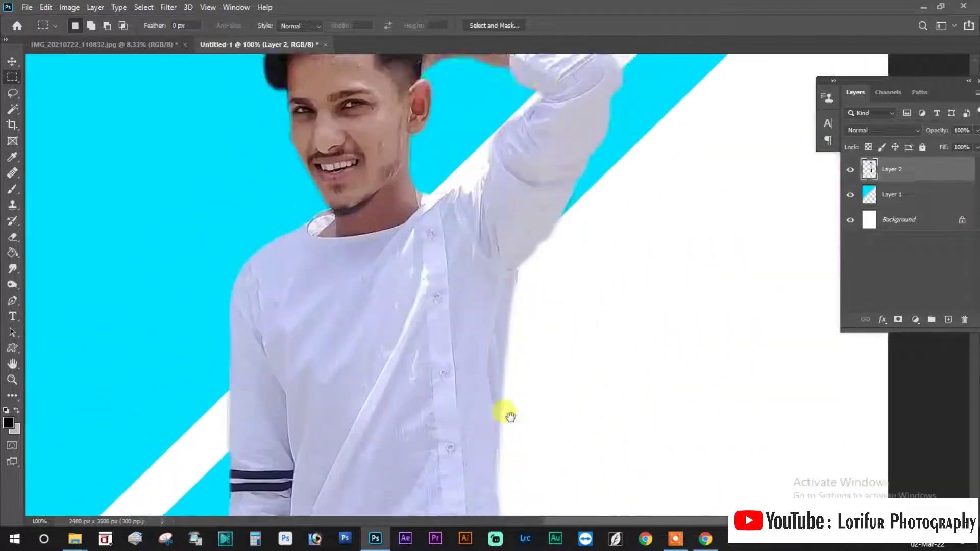
left_click_drag(510, 416, 395, 409)
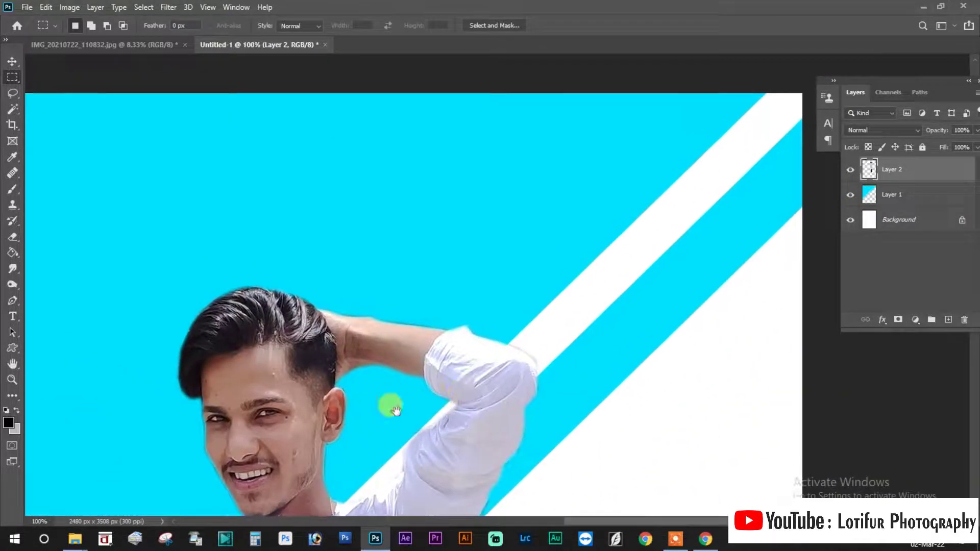
- Use the Mixer Brush to blend forehead skin along the hairline and over the cheek
right_click(11, 193)
left_click(56, 220)
scroll(220, 275, "up", 3)
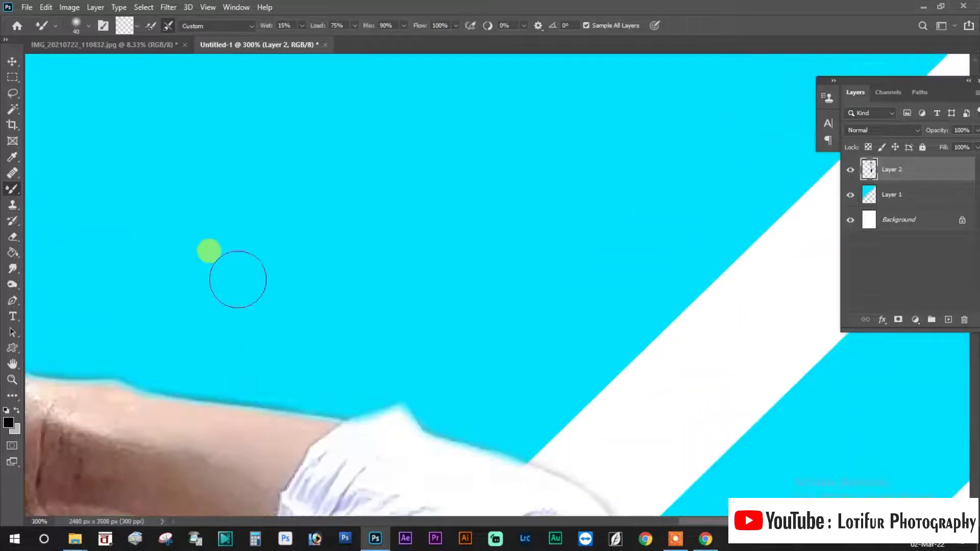
left_click_drag(237, 279, 514, 127)
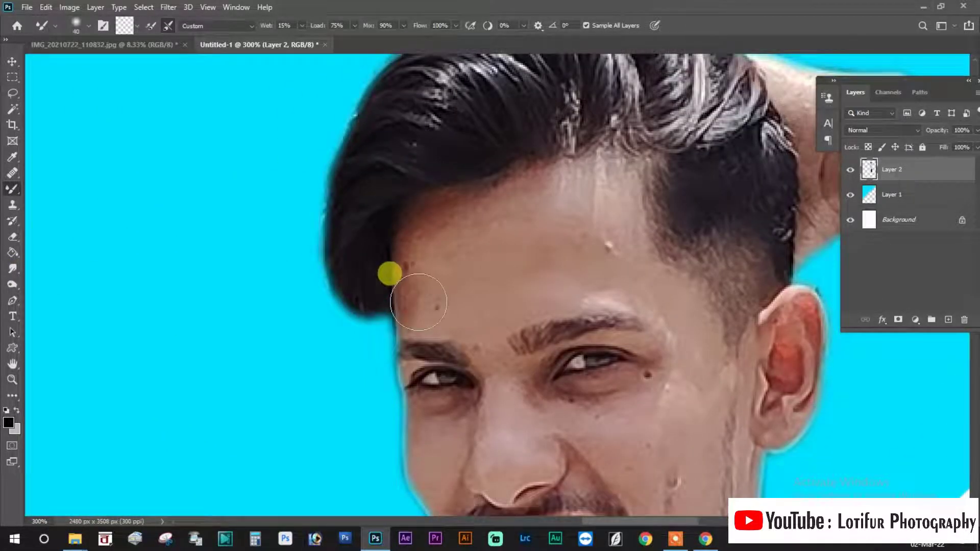
mouse_move(420, 273)
left_mouse_down()
mouse_move(467, 331)
mouse_move(418, 233)
mouse_move(404, 296)
mouse_move(432, 202)
mouse_move(571, 164)
mouse_move(619, 189)
mouse_move(632, 234)
mouse_move(613, 204)
mouse_move(520, 189)
mouse_move(437, 219)
mouse_move(408, 321)
mouse_move(415, 243)
mouse_move(404, 286)
mouse_move(439, 228)
mouse_move(488, 216)
mouse_move(481, 207)
mouse_move(415, 295)
mouse_move(424, 328)
mouse_move(448, 319)
mouse_move(430, 300)
mouse_move(452, 263)
mouse_move(550, 204)
mouse_move(498, 246)
mouse_move(557, 248)
mouse_move(490, 313)
mouse_move(534, 298)
mouse_move(486, 342)
mouse_move(464, 313)
mouse_move(533, 286)
mouse_move(445, 303)
mouse_move(498, 232)
mouse_move(507, 200)
mouse_move(540, 267)
mouse_move(595, 304)
mouse_move(490, 241)
mouse_move(532, 277)
mouse_move(468, 219)
mouse_move(529, 300)
mouse_move(493, 309)
mouse_move(531, 306)
mouse_move(511, 295)
mouse_move(516, 273)
mouse_move(528, 278)
mouse_move(398, 223)
mouse_move(427, 223)
mouse_move(439, 285)
left_mouse_up()
mouse_move(507, 307)
left_mouse_down()
mouse_move(418, 240)
mouse_move(485, 278)
mouse_move(463, 231)
mouse_move(502, 306)
mouse_move(503, 240)
mouse_move(502, 371)
mouse_move(504, 299)
mouse_move(481, 300)
mouse_move(466, 357)
mouse_move(440, 384)
mouse_move(440, 363)
mouse_move(367, 271)
mouse_move(395, 294)
mouse_move(375, 259)
mouse_move(404, 254)
mouse_move(366, 243)
mouse_move(398, 244)
mouse_move(468, 217)
mouse_move(454, 264)
mouse_move(438, 267)
mouse_move(460, 314)
left_mouse_up()
mouse_move(463, 329)
left_mouse_down()
mouse_move(470, 364)
mouse_move(464, 291)
left_mouse_up()
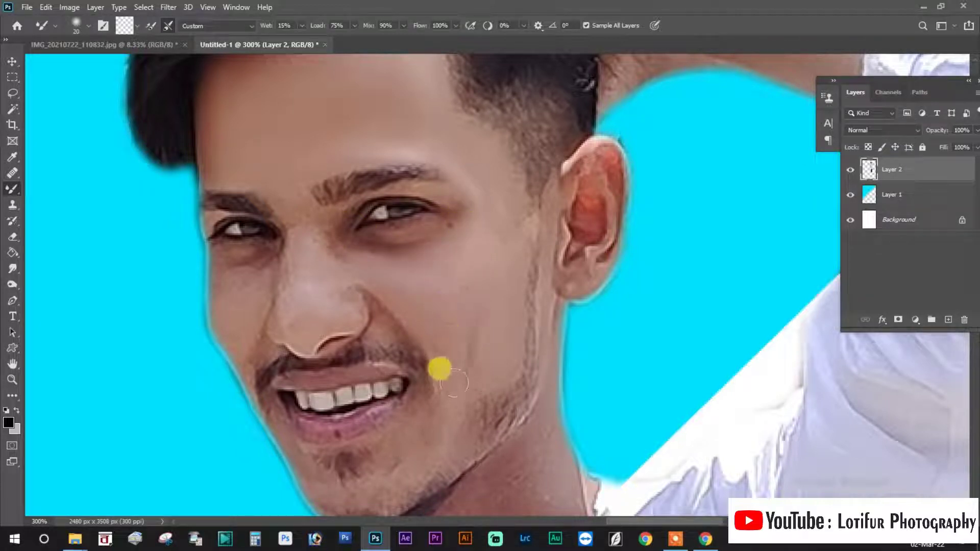
- Zoom in further and smooth the cheek and the skin along the nose
key("ctrl+plus")
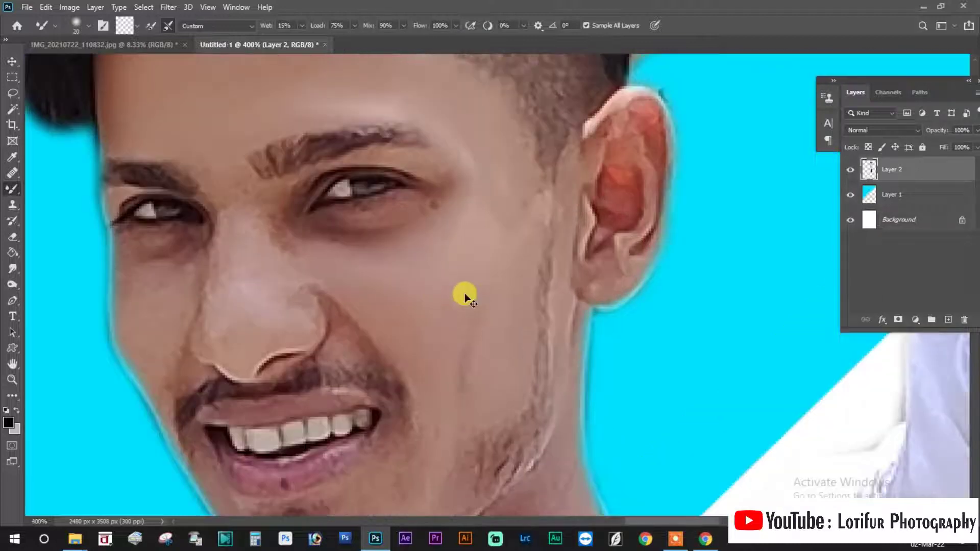
mouse_move(465, 295)
left_mouse_down()
mouse_move(455, 395)
mouse_move(505, 236)
mouse_move(459, 371)
mouse_move(464, 312)
mouse_move(448, 405)
mouse_move(461, 374)
mouse_move(431, 291)
mouse_move(279, 233)
mouse_move(369, 310)
mouse_move(342, 312)
mouse_move(355, 336)
mouse_move(323, 308)
mouse_move(337, 321)
left_mouse_up()
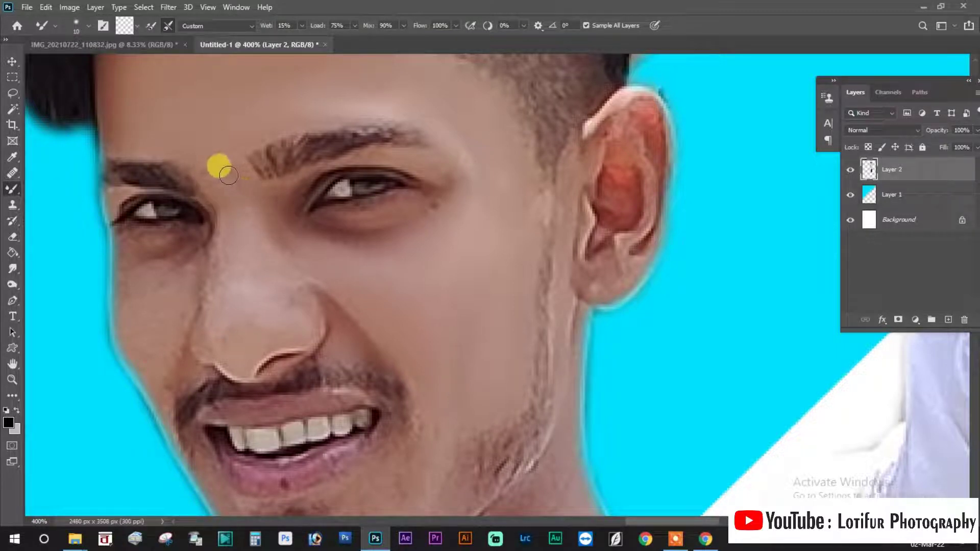
mouse_move(217, 252)
left_mouse_down()
mouse_move(203, 345)
mouse_move(294, 327)
mouse_move(223, 319)
left_mouse_up()
mouse_move(254, 262)
left_mouse_down()
mouse_move(238, 301)
mouse_move(293, 313)
left_mouse_up()
- Smooth the skin under the eye, along the cheek edge and over the chin
scroll(271, 296, "left", 2)
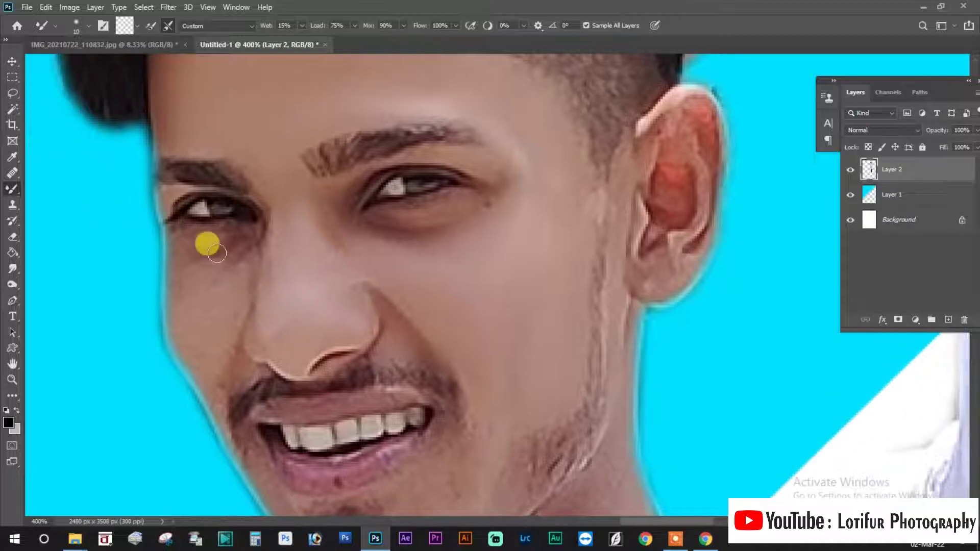
mouse_move(242, 243)
left_mouse_down()
mouse_move(190, 246)
mouse_move(232, 251)
mouse_move(260, 241)
mouse_move(252, 319)
left_mouse_up()
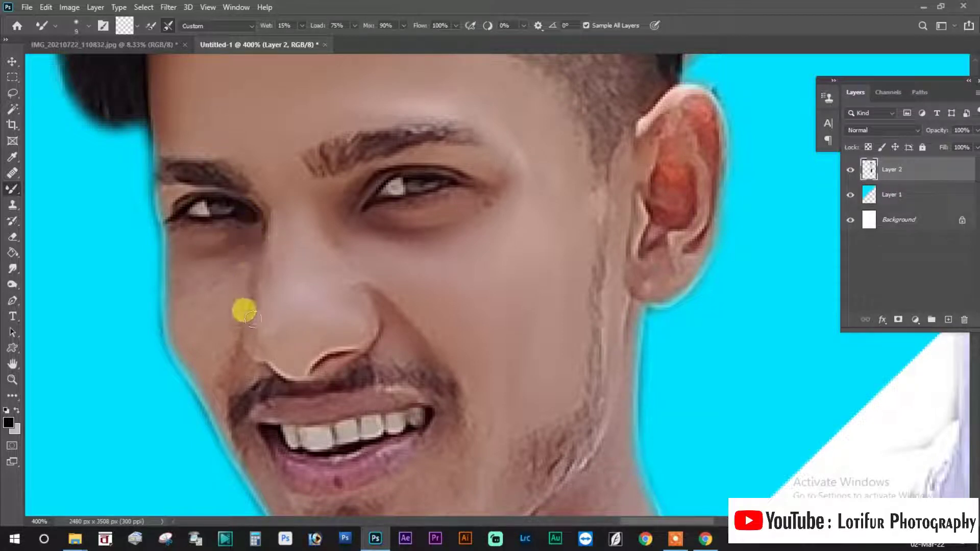
mouse_move(225, 283)
left_mouse_down()
mouse_move(189, 273)
mouse_move(183, 341)
mouse_move(197, 332)
mouse_move(205, 364)
mouse_move(219, 306)
mouse_move(203, 343)
mouse_move(218, 343)
mouse_move(194, 367)
left_mouse_up()
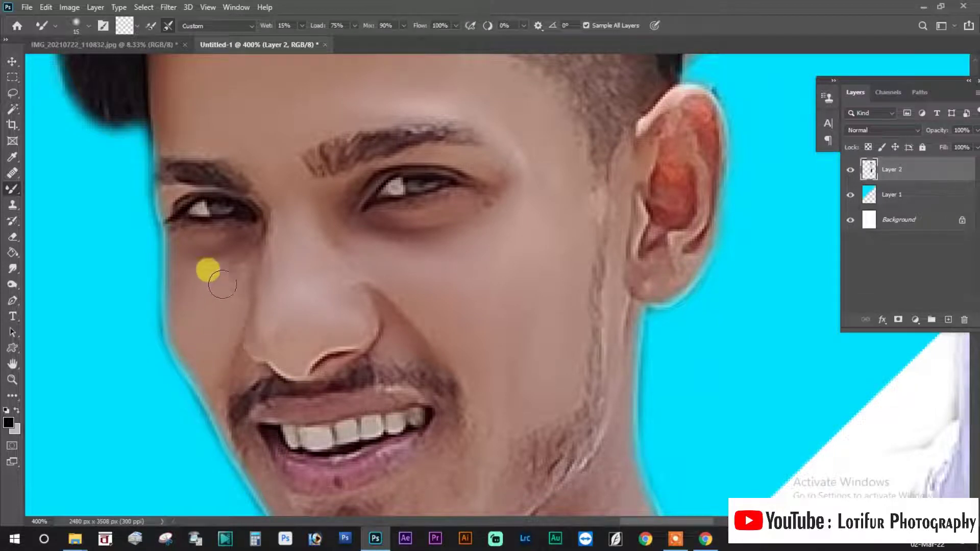
mouse_move(222, 284)
left_mouse_down()
mouse_move(223, 269)
mouse_move(183, 265)
mouse_move(186, 321)
mouse_move(186, 305)
mouse_move(239, 257)
mouse_move(234, 229)
mouse_move(252, 201)
mouse_move(277, 249)
mouse_move(256, 182)
mouse_move(207, 171)
mouse_move(223, 275)
mouse_move(197, 248)
mouse_move(240, 328)
mouse_move(282, 343)
mouse_move(329, 320)
mouse_move(300, 349)
mouse_move(324, 333)
mouse_move(279, 350)
mouse_move(402, 323)
mouse_move(370, 325)
mouse_move(441, 237)
mouse_move(377, 320)
mouse_move(422, 218)
mouse_move(393, 232)
mouse_move(353, 321)
mouse_move(399, 253)
mouse_move(372, 304)
left_mouse_up()
mouse_move(403, 263)
left_mouse_down()
mouse_move(391, 272)
mouse_move(393, 244)
mouse_move(344, 327)
mouse_move(327, 332)
mouse_move(239, 299)
mouse_move(266, 324)
left_mouse_up()
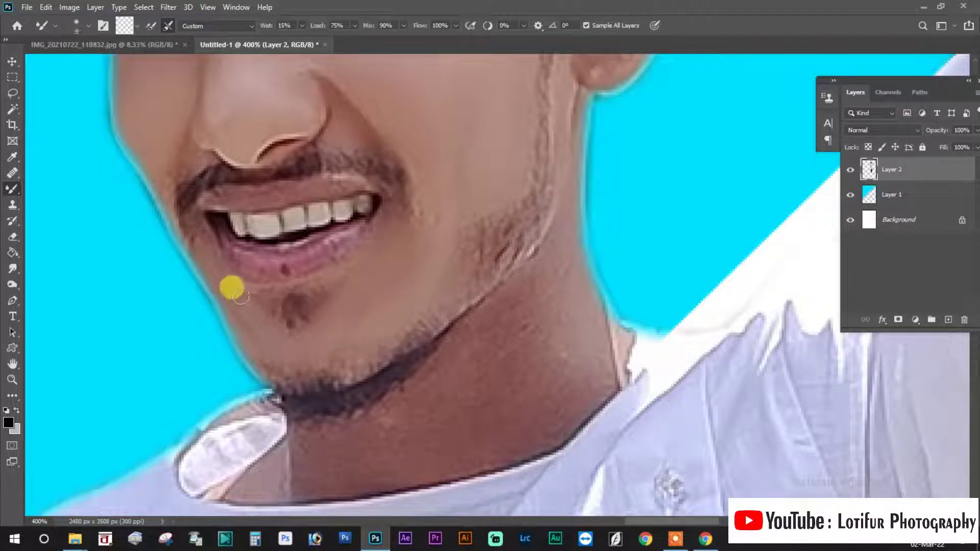
- Blend the chin and both lips with the Mixer Brush, clearing the red spot on the lower lip
left_click_drag(285, 337, 337, 288)
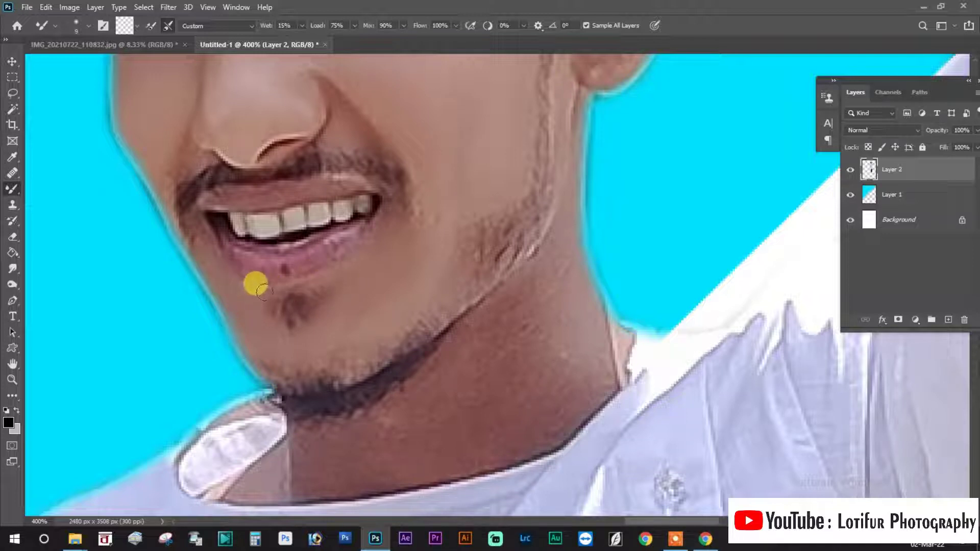
mouse_move(222, 247)
left_mouse_down()
mouse_move(235, 260)
mouse_move(334, 246)
mouse_move(321, 253)
left_mouse_up()
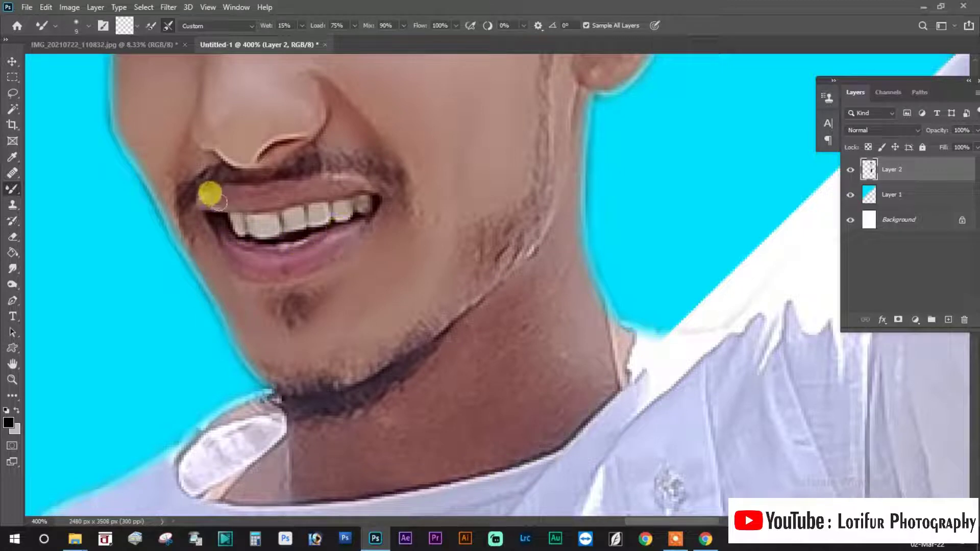
mouse_move(219, 202)
left_mouse_down()
mouse_move(354, 185)
mouse_move(296, 223)
left_mouse_up()
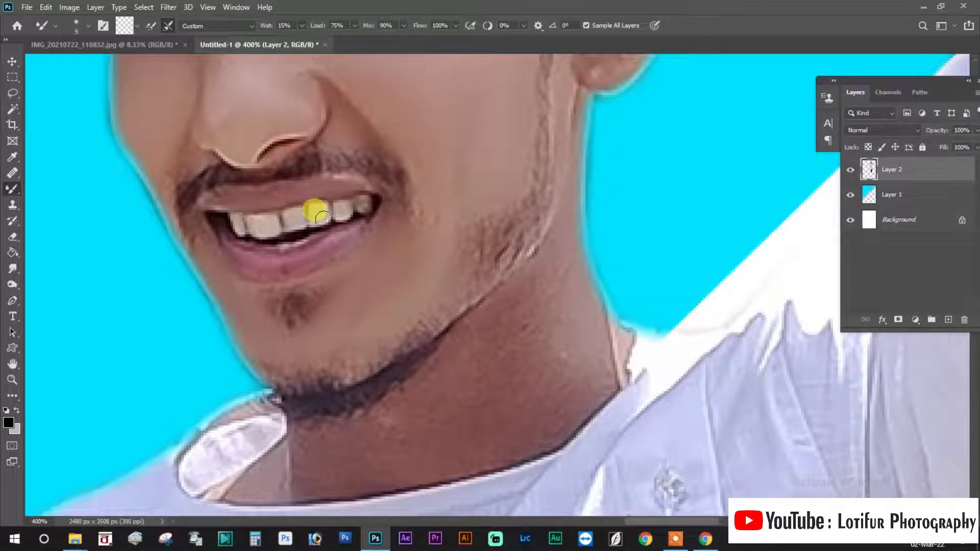
- Enlarge the Mixer Brush and smooth the neck skin from its right edge up under the jaw
scroll(361, 264, "down", 3)
scroll(350, 234, "down", 1)
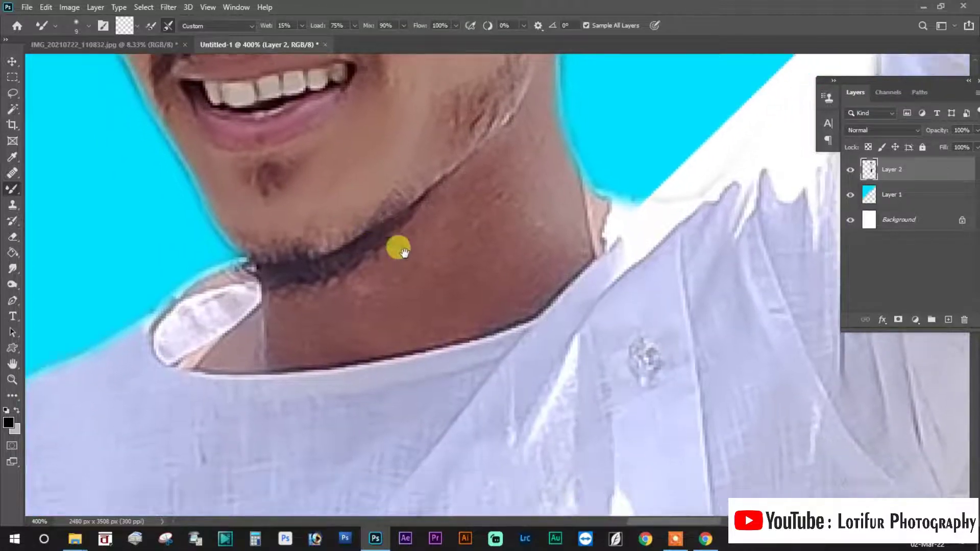
key("bracketright")
mouse_move(473, 245)
left_mouse_down()
mouse_move(510, 164)
mouse_move(407, 203)
mouse_move(475, 168)
mouse_move(526, 106)
left_mouse_up()
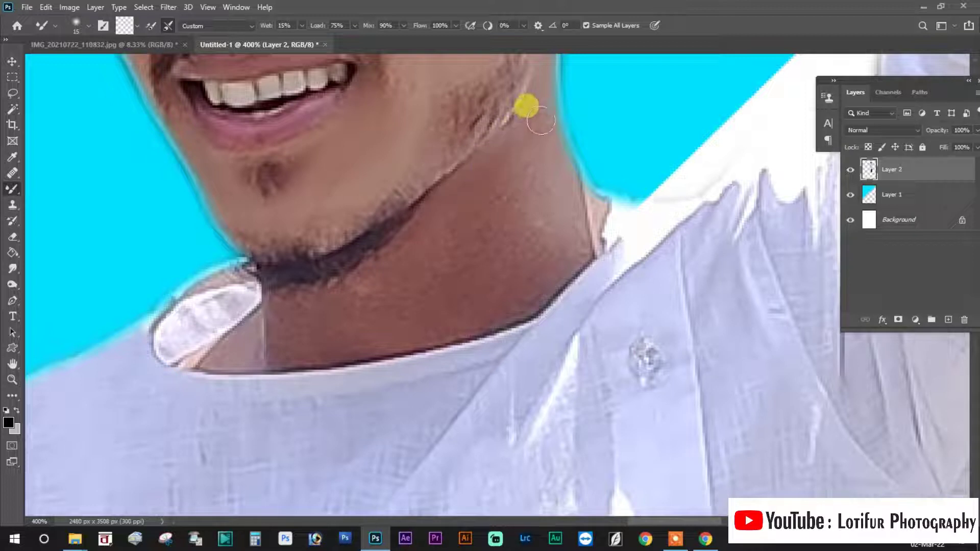
left_click_drag(555, 192, 573, 246)
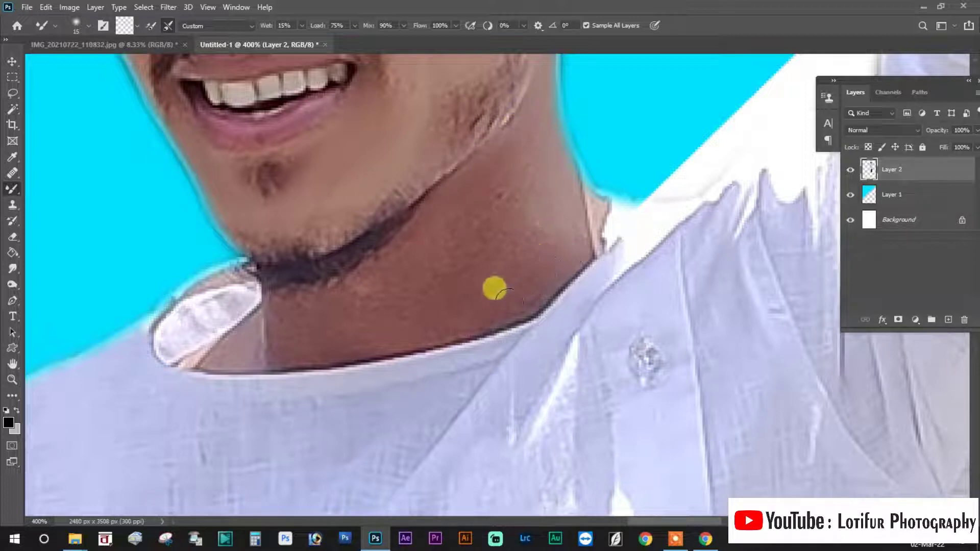
mouse_move(508, 300)
left_mouse_down()
mouse_move(543, 209)
mouse_move(514, 229)
mouse_move(523, 151)
left_mouse_up()
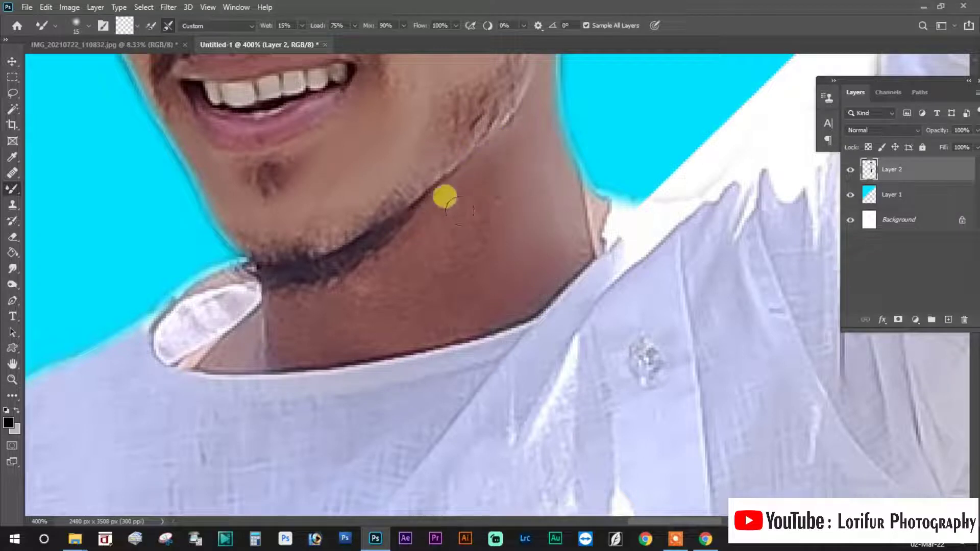
mouse_move(459, 209)
left_mouse_down()
mouse_move(470, 245)
mouse_move(434, 331)
mouse_move(301, 343)
mouse_move(406, 320)
mouse_move(322, 320)
mouse_move(343, 294)
mouse_move(293, 291)
mouse_move(317, 295)
mouse_move(428, 210)
mouse_move(476, 239)
mouse_move(284, 299)
mouse_move(274, 335)
mouse_move(328, 314)
mouse_move(303, 331)
mouse_move(306, 350)
mouse_move(461, 299)
mouse_move(420, 283)
mouse_move(439, 290)
mouse_move(536, 253)
mouse_move(472, 317)
mouse_move(465, 297)
mouse_move(547, 193)
mouse_move(530, 158)
mouse_move(477, 179)
mouse_move(341, 295)
mouse_move(405, 304)
mouse_move(516, 208)
mouse_move(449, 225)
mouse_move(508, 169)
mouse_move(513, 203)
mouse_move(536, 237)
mouse_move(541, 162)
mouse_move(523, 170)
mouse_move(520, 146)
mouse_move(538, 137)
mouse_move(525, 159)
mouse_move(548, 184)
mouse_move(455, 300)
mouse_move(531, 175)
mouse_move(494, 210)
mouse_move(483, 242)
mouse_move(416, 325)
left_mouse_up()
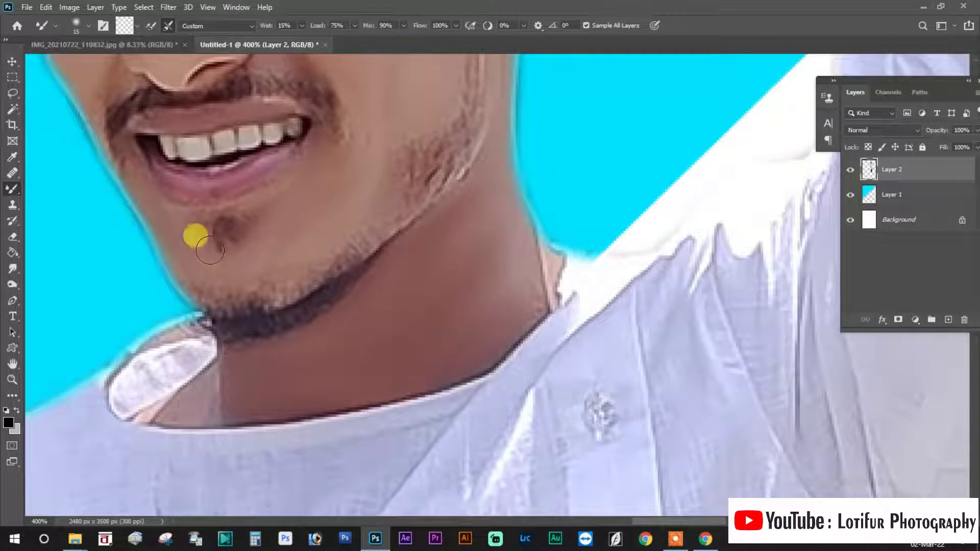
left_click(13, 189)
- Sample the skin tone, then paint along the jaw's beard shadow with a smaller brush at 36% opacity and 24% flow
left_click(51, 188)
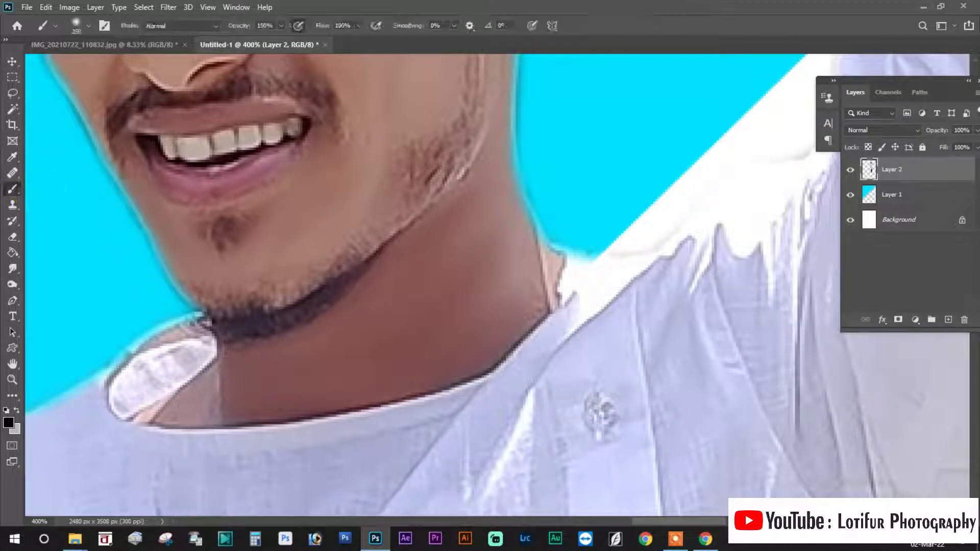
left_click(332, 205, "alt")
key("bracketleft")
key("bracketleft")
key("bracketleft")
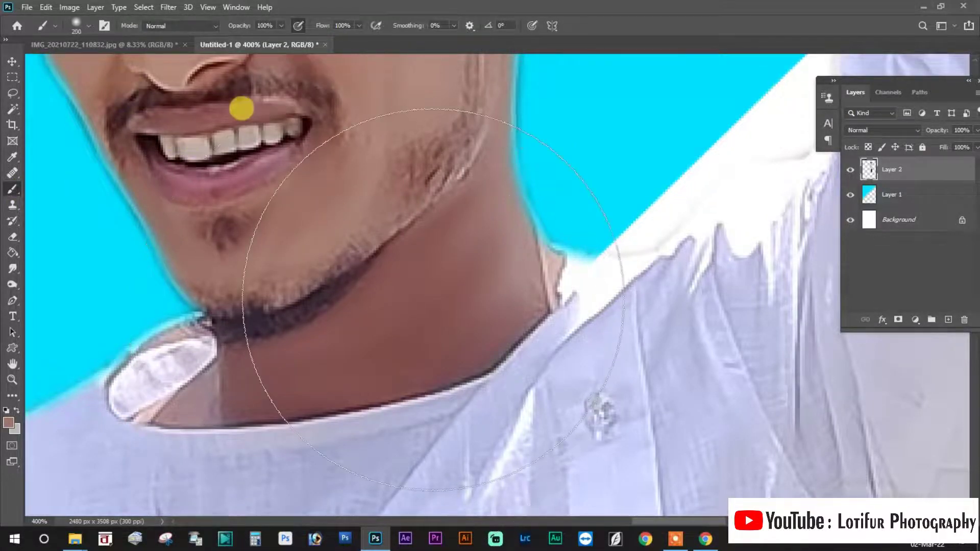
key("bracketleft")
key("bracketleft")
key("bracketleft")
left_click(281, 25)
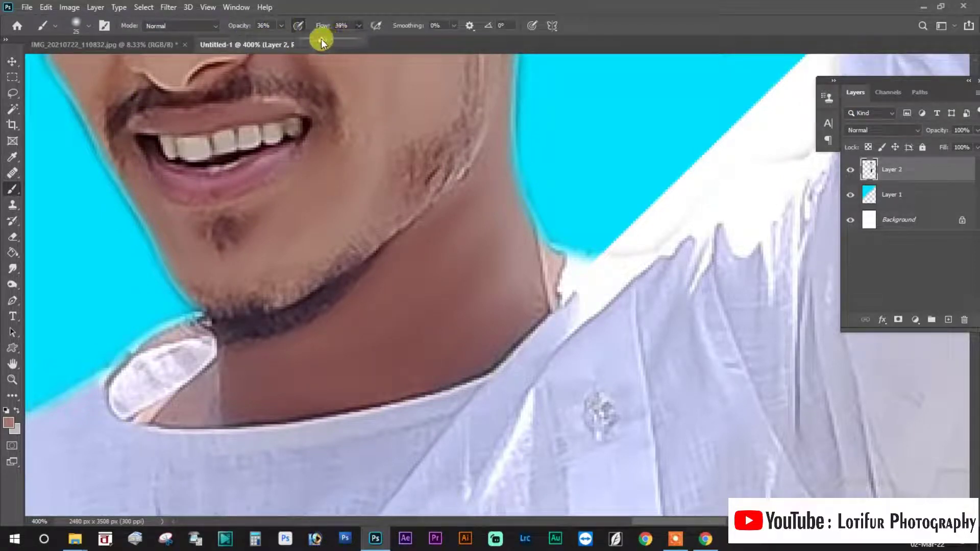
left_click_drag(320, 39, 312, 39)
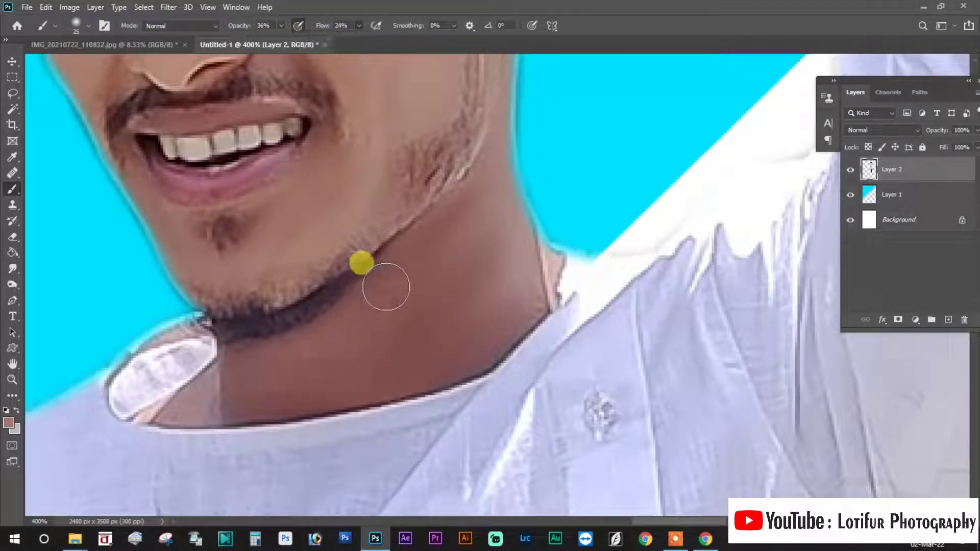
mouse_move(386, 286)
left_mouse_down()
mouse_move(463, 267)
mouse_move(374, 378)
mouse_move(255, 393)
mouse_move(452, 291)
mouse_move(466, 192)
mouse_move(475, 343)
mouse_move(267, 389)
mouse_move(475, 228)
mouse_move(354, 359)
mouse_move(496, 251)
mouse_move(448, 343)
mouse_move(291, 396)
mouse_move(258, 389)
mouse_move(407, 294)
mouse_move(446, 328)
mouse_move(332, 376)
mouse_move(458, 330)
left_mouse_up()
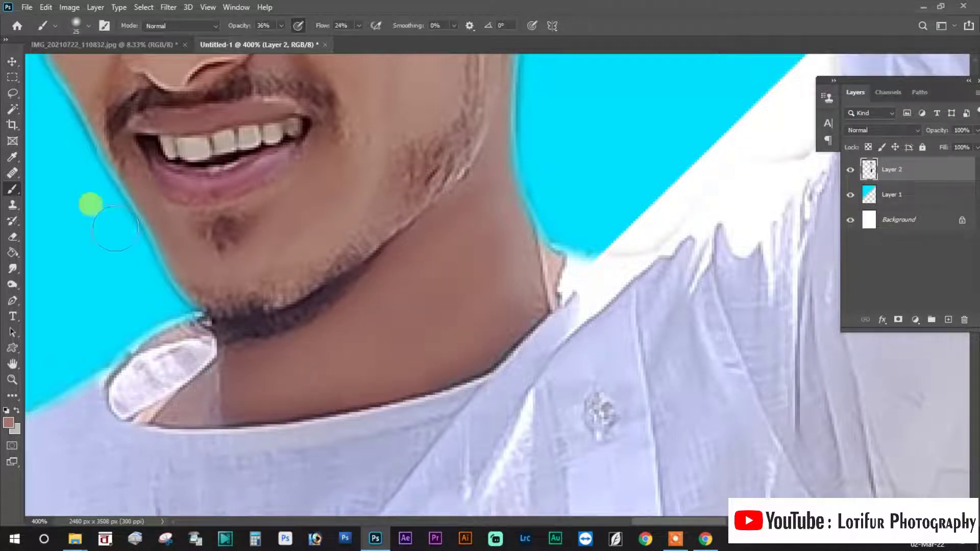
left_click(15, 190)
- Blend the neck, sideburn, ear rim, inner ear and earlobe with the Mixer Brush
left_click(48, 225)
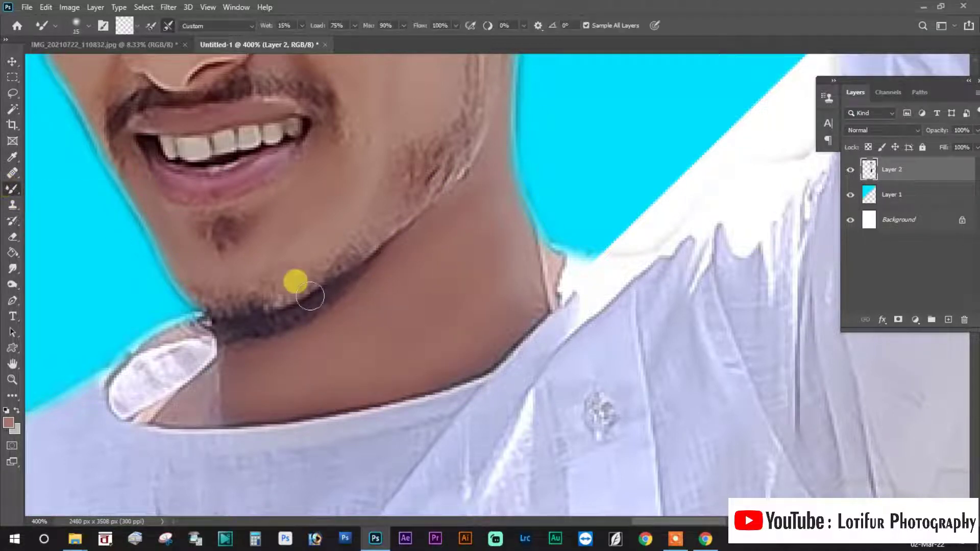
mouse_move(439, 362)
left_mouse_down()
mouse_move(449, 225)
mouse_move(403, 262)
mouse_move(381, 308)
mouse_move(382, 355)
left_mouse_up()
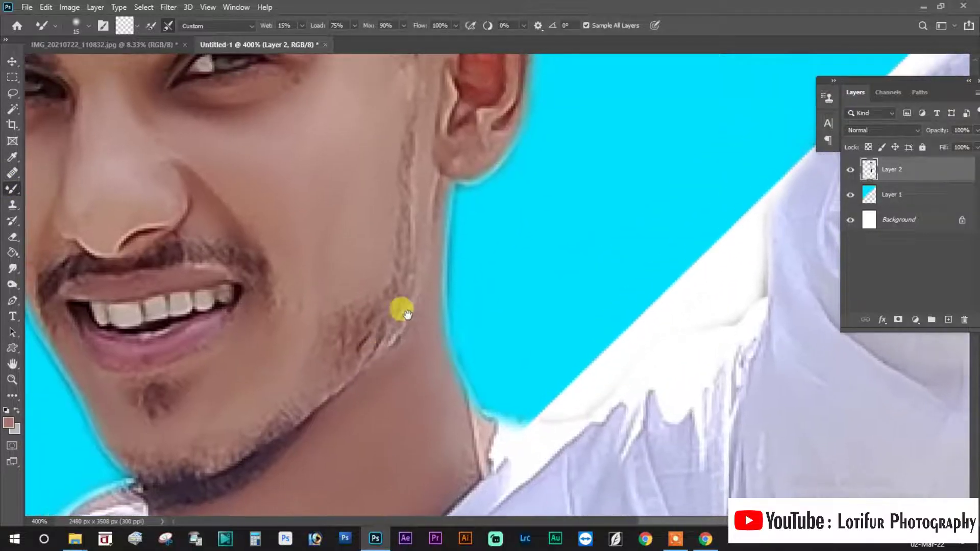
mouse_move(420, 198)
left_mouse_down()
mouse_move(419, 140)
mouse_move(432, 183)
mouse_move(428, 153)
mouse_move(433, 265)
left_mouse_up()
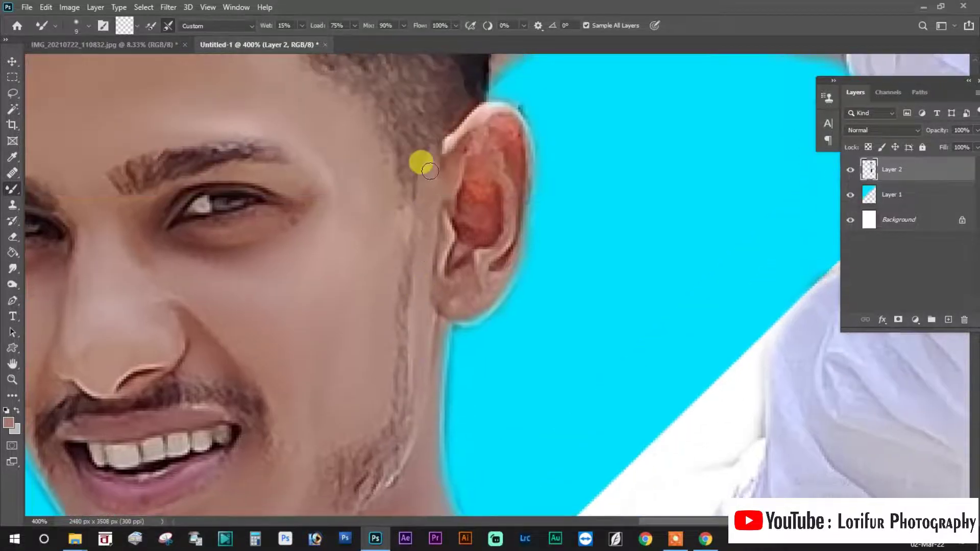
left_click_drag(429, 170, 459, 164)
mouse_move(523, 180)
left_mouse_down()
mouse_move(508, 193)
mouse_move(488, 175)
mouse_move(481, 220)
mouse_move(467, 188)
left_mouse_up()
mouse_move(459, 270)
left_mouse_down()
mouse_move(492, 251)
mouse_move(445, 301)
left_mouse_up()
- Smooth the shoulder and raised forearm, then even out the light streaks on the lower arm
mouse_move(505, 221)
left_mouse_down()
mouse_move(325, 313)
mouse_move(609, 343)
mouse_move(355, 365)
mouse_move(360, 292)
mouse_move(345, 366)
mouse_move(331, 373)
left_mouse_up()
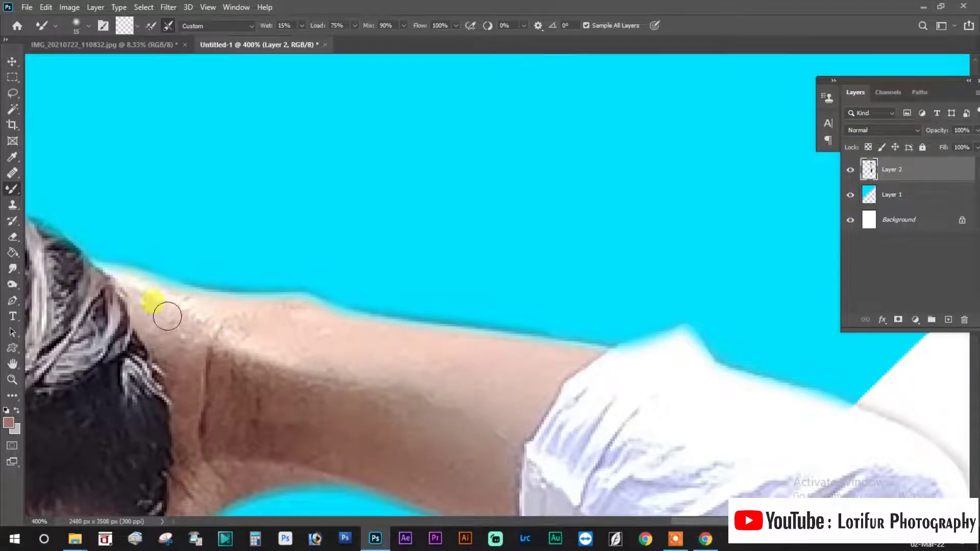
left_click_drag(170, 345, 245, 336)
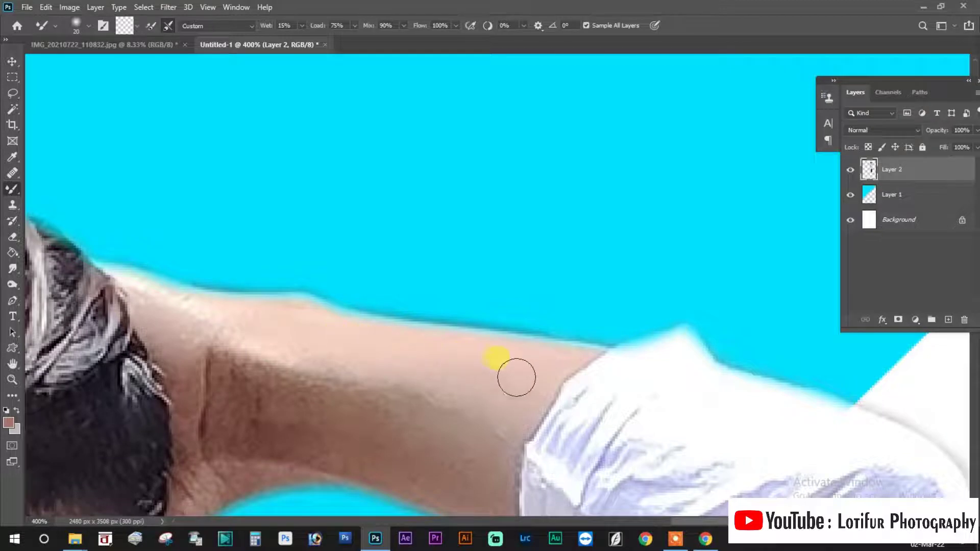
mouse_move(273, 377)
left_mouse_down()
mouse_move(426, 411)
mouse_move(459, 433)
mouse_move(431, 417)
mouse_move(278, 424)
mouse_move(212, 402)
mouse_move(464, 471)
mouse_move(355, 472)
mouse_move(291, 456)
mouse_move(206, 479)
mouse_move(184, 439)
mouse_move(219, 367)
mouse_move(185, 383)
mouse_move(280, 341)
mouse_move(475, 361)
left_mouse_up()
scroll(220, 368, "down", 3)
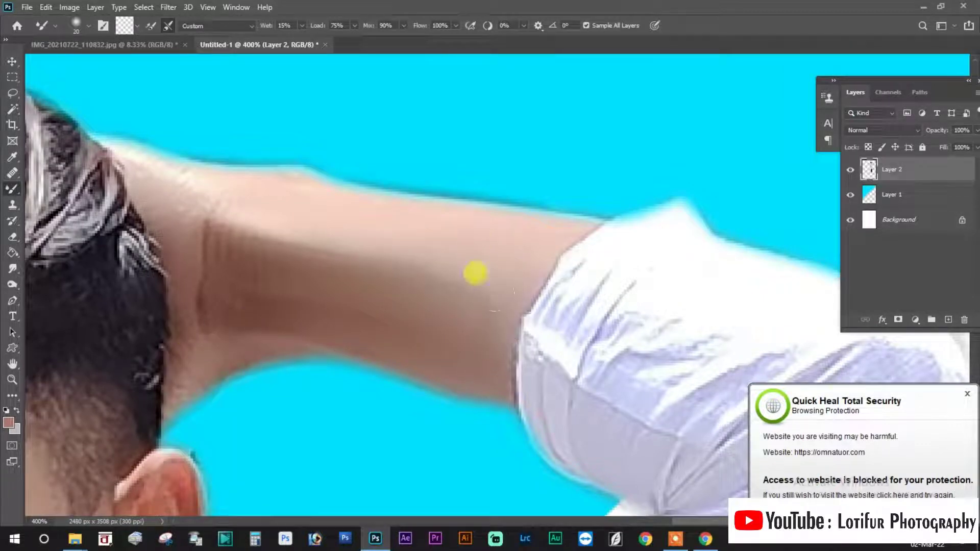
mouse_move(475, 274)
left_mouse_down()
mouse_move(324, 223)
mouse_move(407, 245)
mouse_move(341, 148)
mouse_move(456, 211)
mouse_move(405, 284)
mouse_move(333, 119)
left_mouse_up()
left_click_drag(378, 225, 225, 149)
left_click_drag(214, 89, 267, 217)
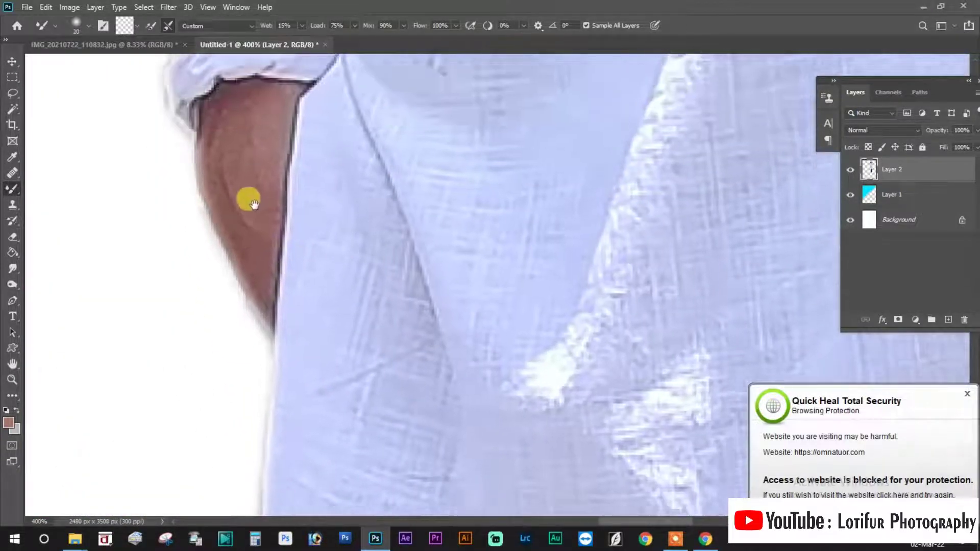
mouse_move(254, 146)
left_mouse_down()
mouse_move(270, 271)
mouse_move(228, 124)
mouse_move(254, 106)
mouse_move(237, 230)
mouse_move(260, 293)
mouse_move(247, 238)
mouse_move(256, 108)
mouse_move(262, 170)
mouse_move(223, 172)
mouse_move(245, 227)
left_mouse_up()
right_click(12, 188)
- With the Brush tool, paint skin tone over the upper-arm light patch and the left ankle
left_click(48, 191)
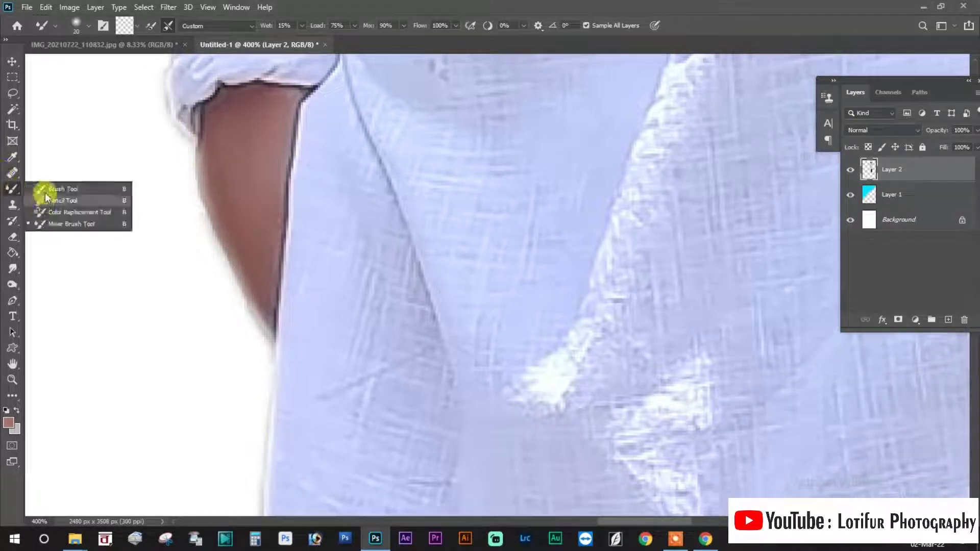
mouse_move(232, 151)
left_mouse_down()
mouse_move(234, 131)
mouse_move(262, 102)
mouse_move(251, 232)
left_mouse_up()
scroll(241, 225, "down", 1)
scroll(240, 225, "down", 1)
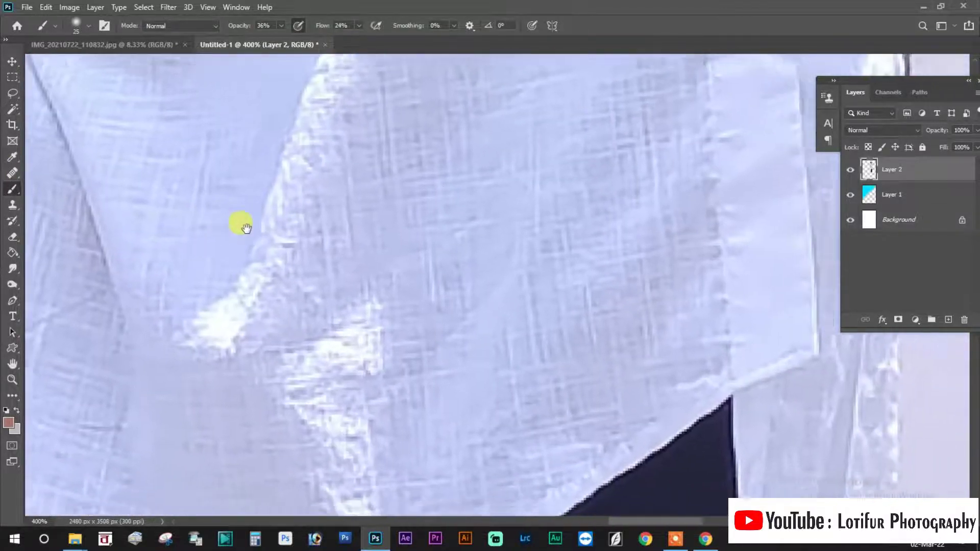
scroll(291, 258, "down", 1)
scroll(345, 277, "down", 5)
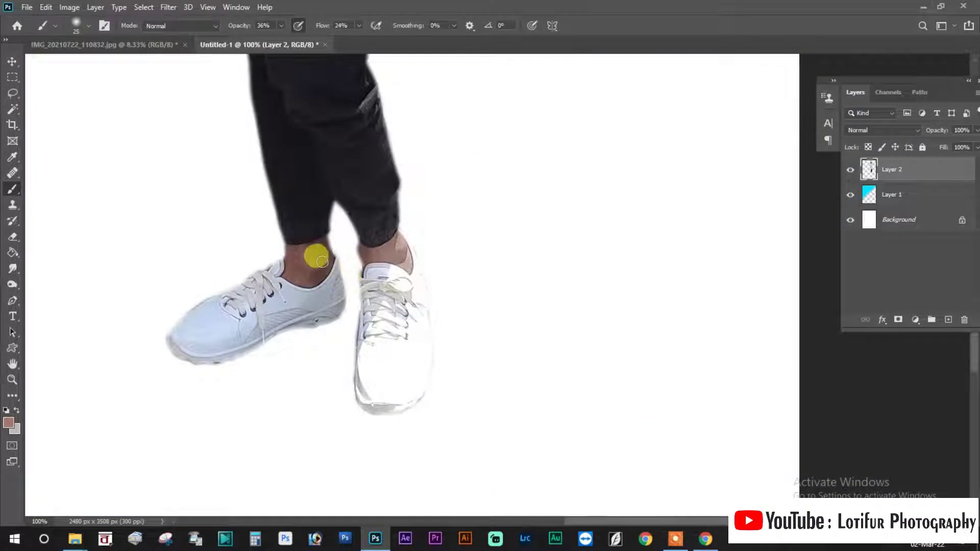
scroll(324, 262, "up", 1)
scroll(322, 257, "up", 1)
scroll(321, 257, "left", 5)
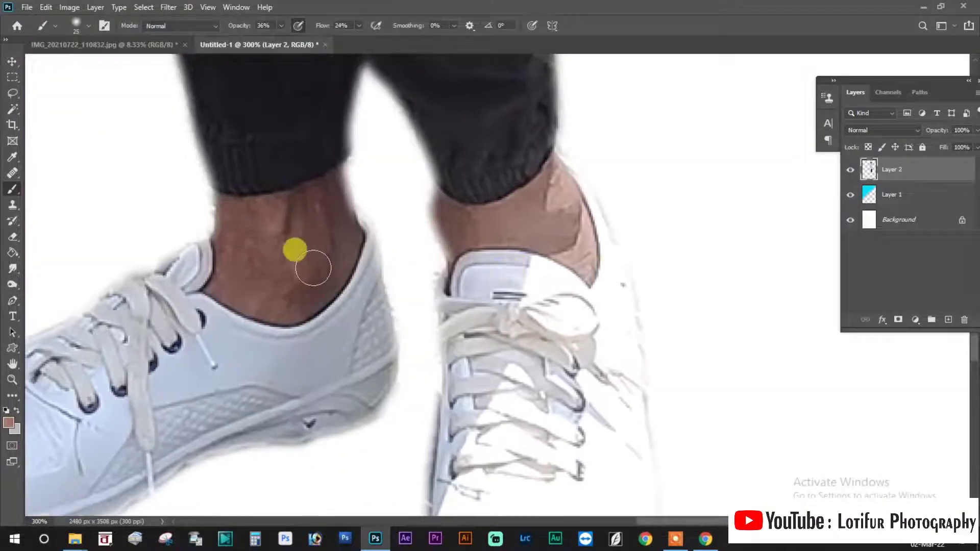
mouse_move(251, 213)
left_mouse_down()
mouse_move(321, 197)
mouse_move(328, 252)
mouse_move(241, 274)
mouse_move(248, 290)
mouse_move(398, 262)
mouse_move(489, 222)
mouse_move(542, 221)
left_mouse_up()
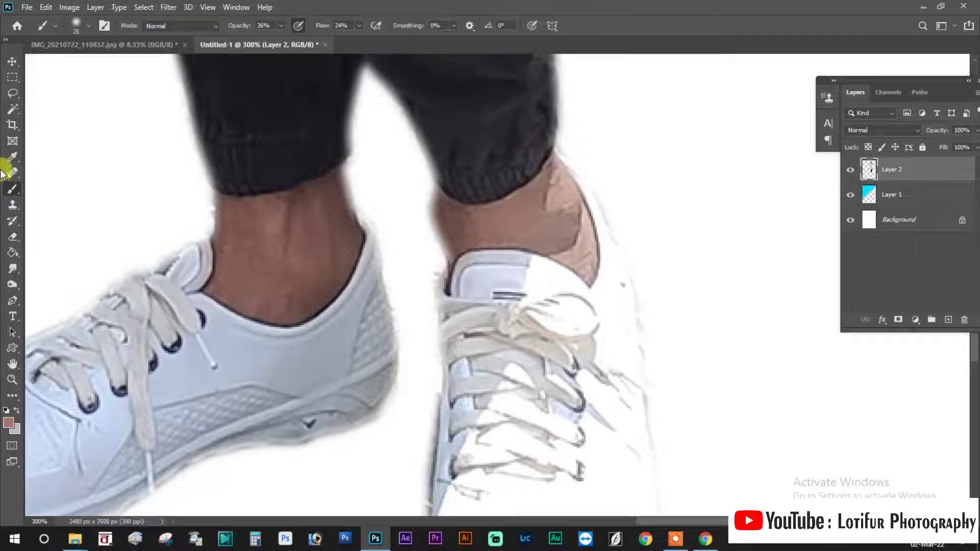
- Blend the skin on both ankles smooth with the Mixer Brush
right_click(13, 188)
left_click(56, 224)
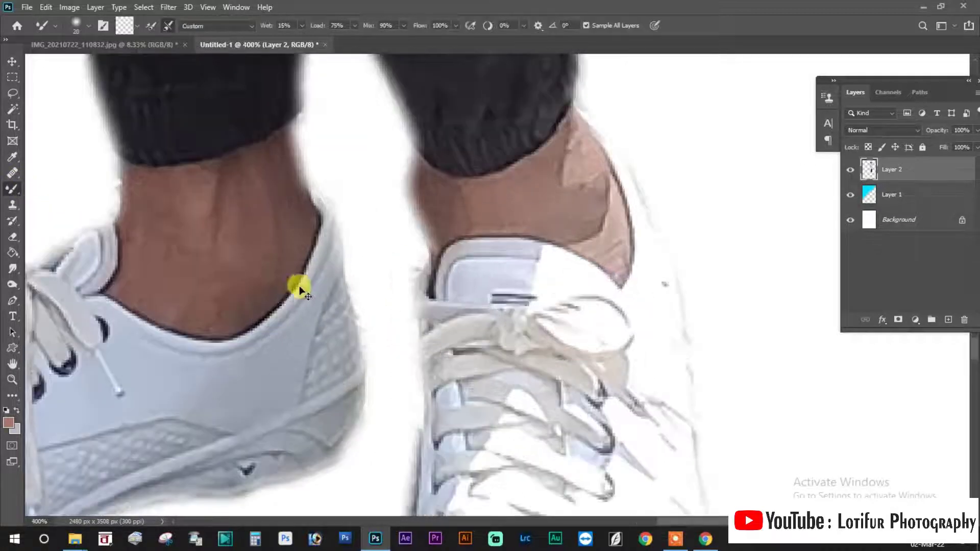
scroll(295, 285, "up", 1, "alt")
mouse_move(230, 228)
left_mouse_down()
mouse_move(193, 161)
mouse_move(145, 197)
mouse_move(127, 175)
mouse_move(113, 281)
mouse_move(153, 271)
mouse_move(131, 168)
mouse_move(252, 131)
mouse_move(280, 201)
mouse_move(194, 286)
mouse_move(197, 240)
mouse_move(253, 177)
mouse_move(221, 160)
mouse_move(171, 269)
mouse_move(247, 261)
left_mouse_up()
mouse_move(511, 168)
left_mouse_down()
mouse_move(430, 187)
mouse_move(560, 197)
mouse_move(531, 131)
mouse_move(424, 169)
mouse_move(419, 189)
mouse_move(533, 201)
mouse_move(526, 145)
mouse_move(431, 186)
mouse_move(467, 185)
left_mouse_up()
scroll(486, 199, "down", 3)
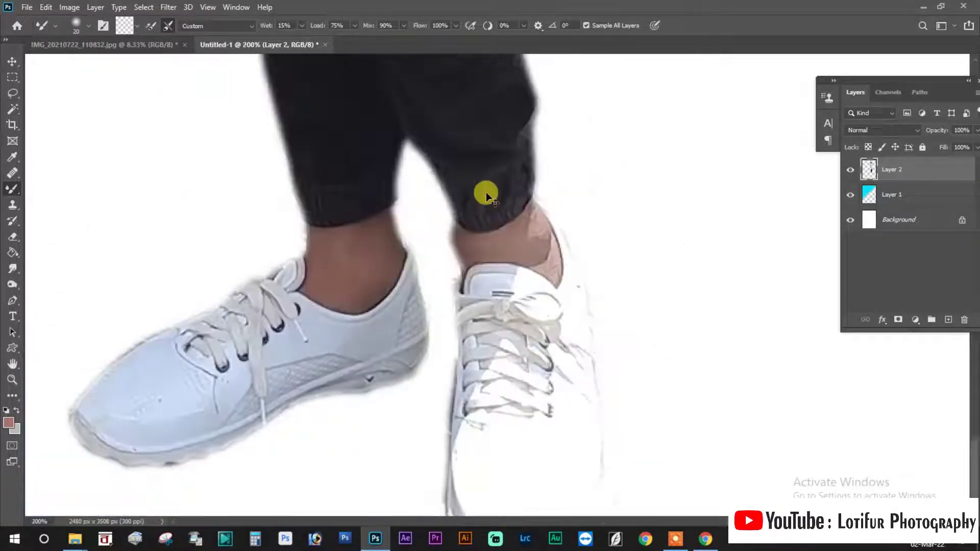
scroll(457, 179, "down", 2)
- Add a Vibrance adjustment layer, then delete it
scroll(459, 229, "up", 1)
mouse_move(462, 255)
left_mouse_down()
mouse_move(466, 292)
mouse_move(436, 307)
left_mouse_up()
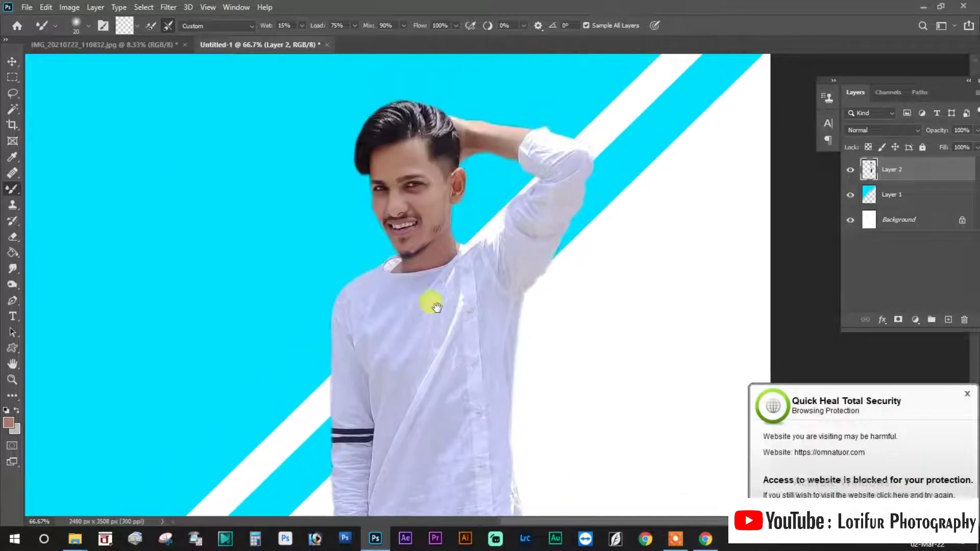
left_click(915, 320)
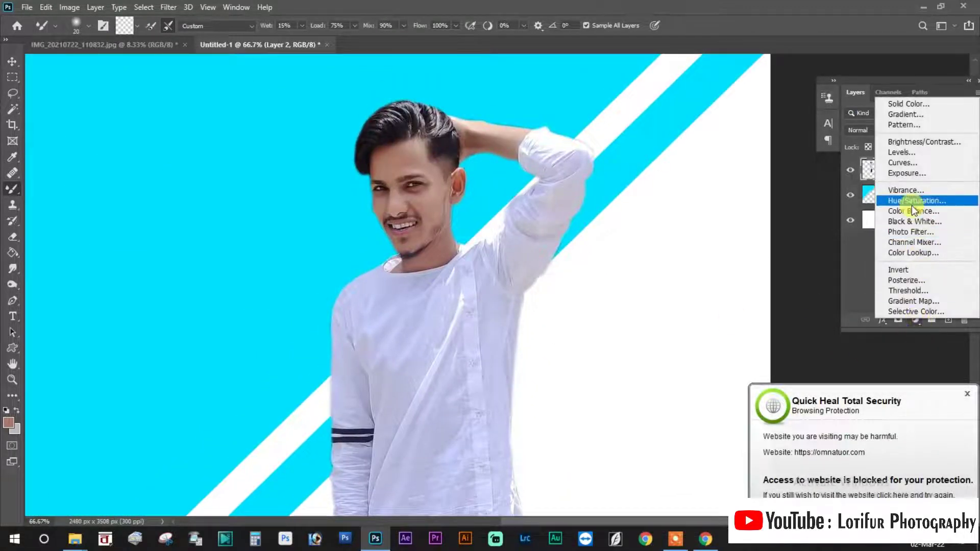
left_click(905, 191)
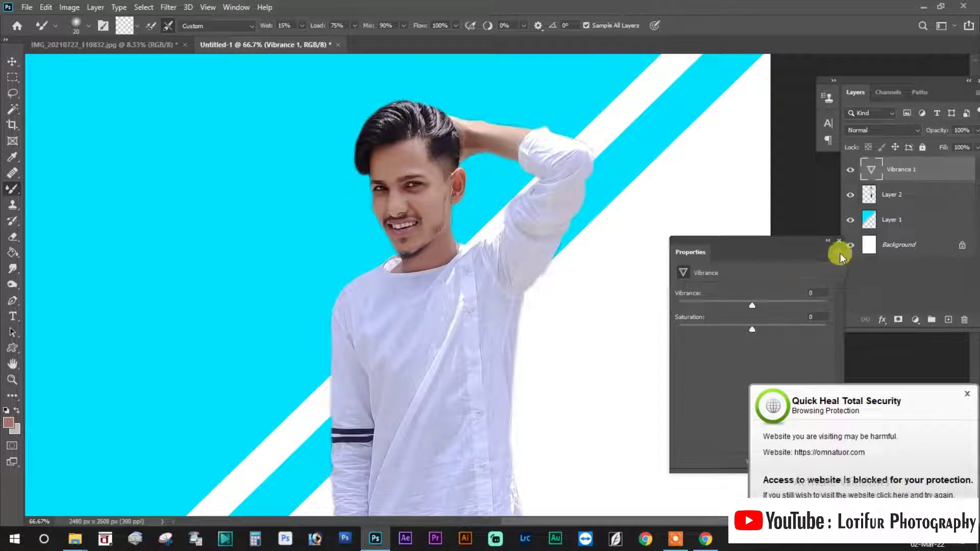
left_click(840, 239)
left_click_drag(875, 169, 964, 320)
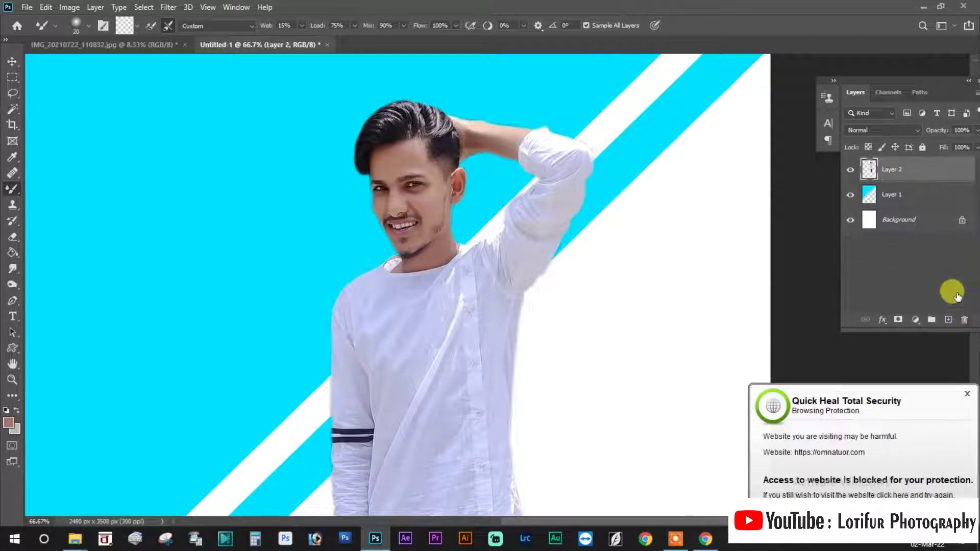
- Add a Levels adjustment layer with midtones at 1.33 and black input at 14
left_click(916, 320)
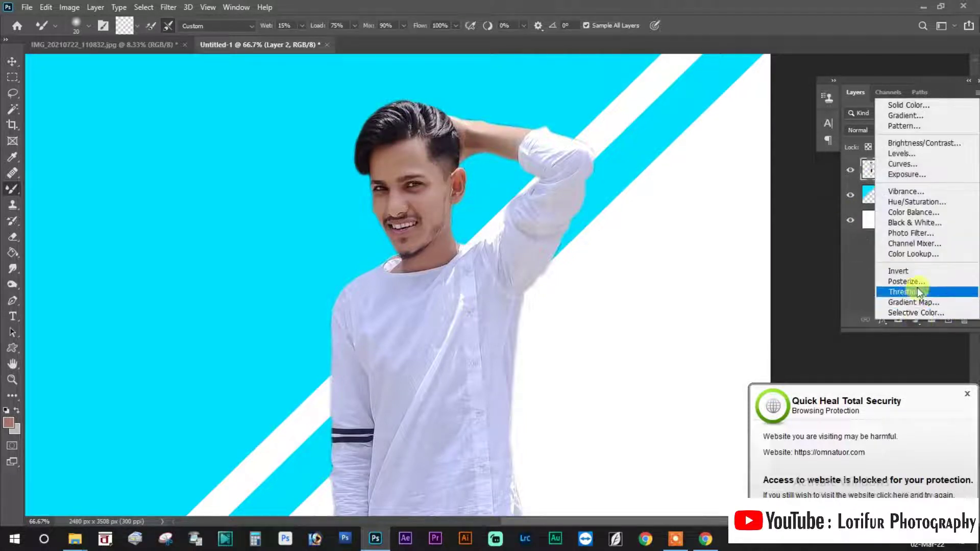
left_click(906, 155)
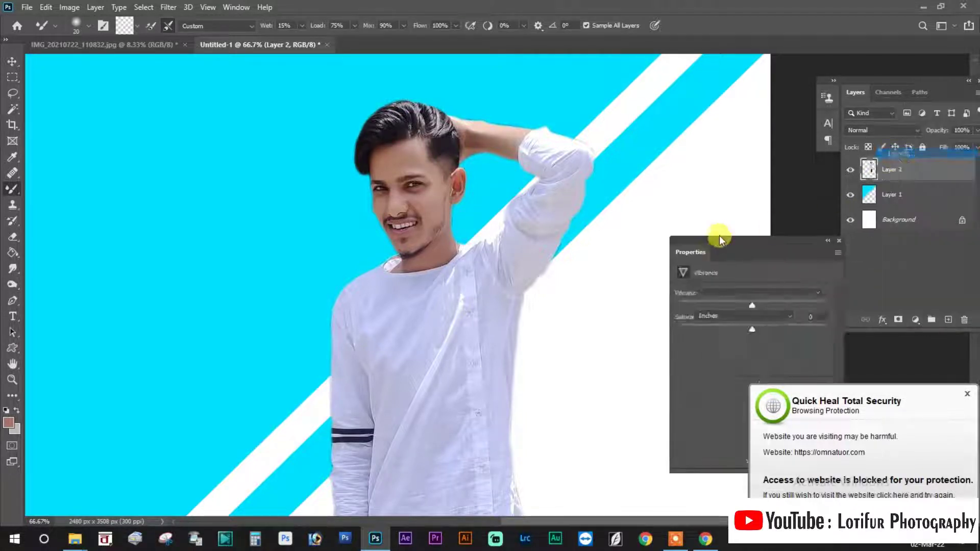
left_click(963, 395)
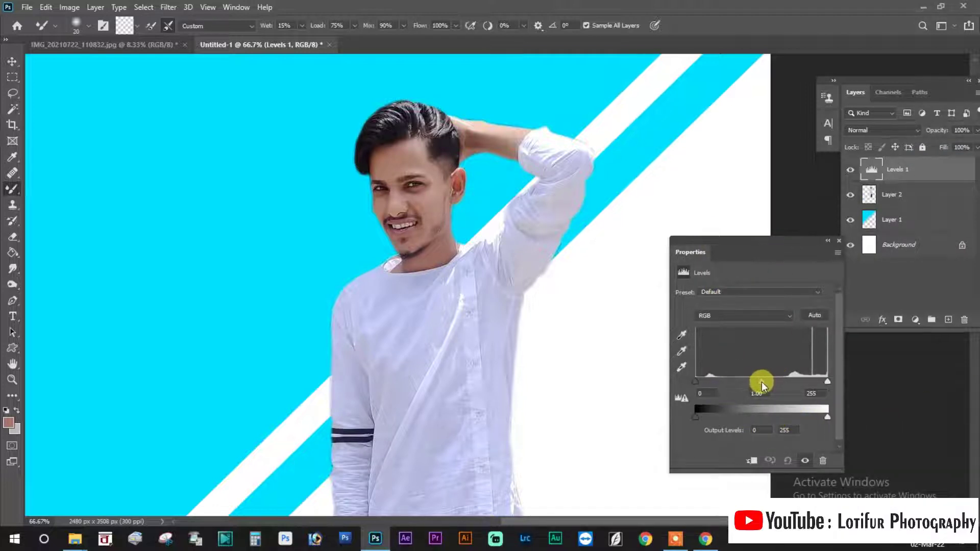
left_click_drag(758, 382, 748, 381)
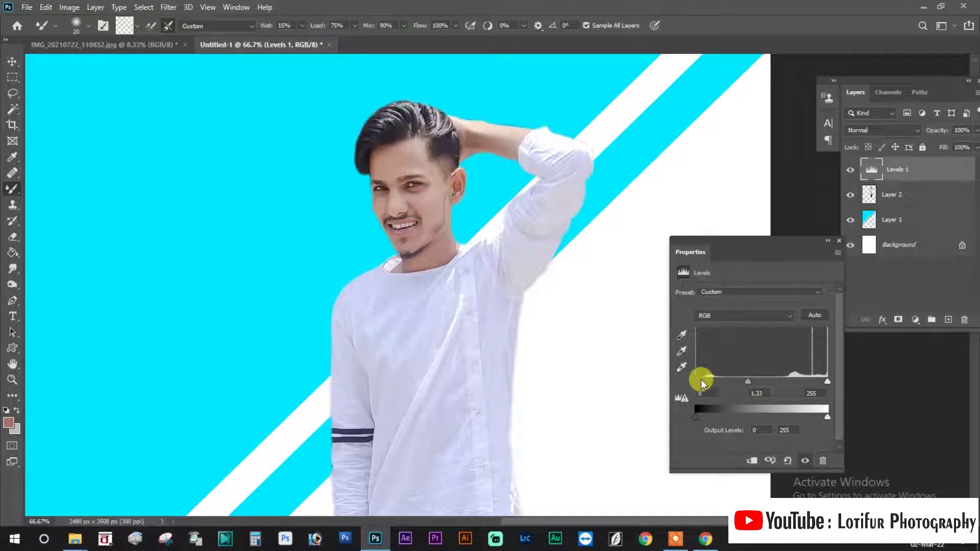
left_click_drag(698, 384, 779, 384)
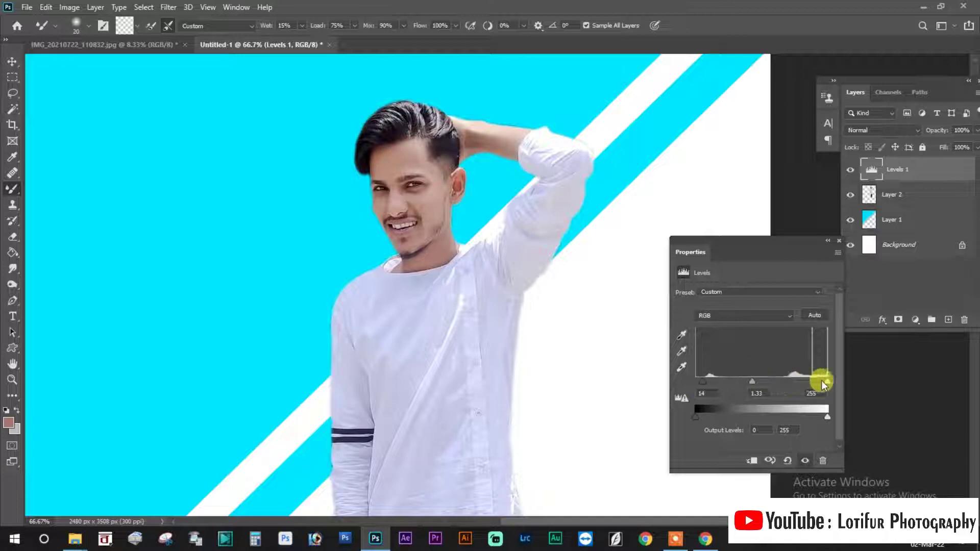
left_click(838, 240)
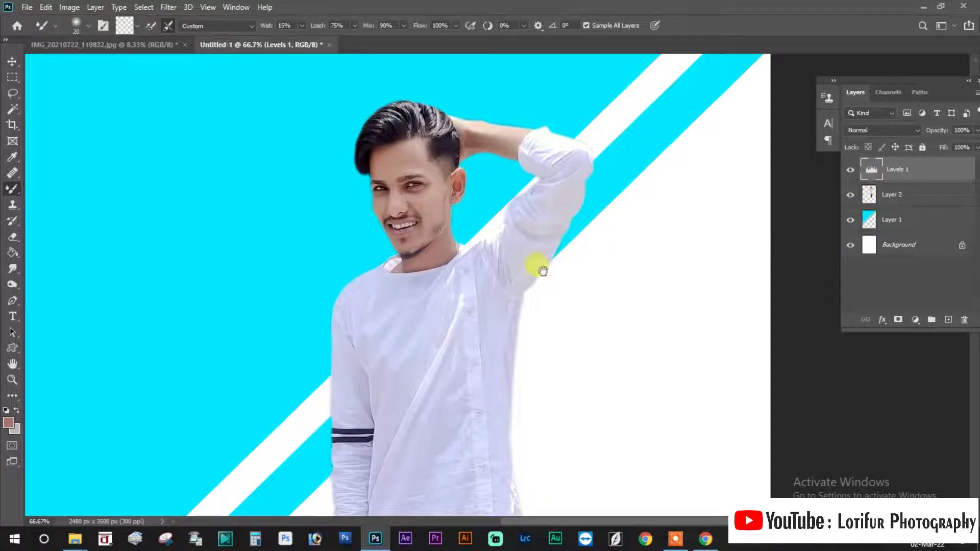
scroll(535, 263, "down", 5)
scroll(394, 252, "down", 3)
scroll(394, 317, "down", 8)
scroll(391, 269, "up", 4)
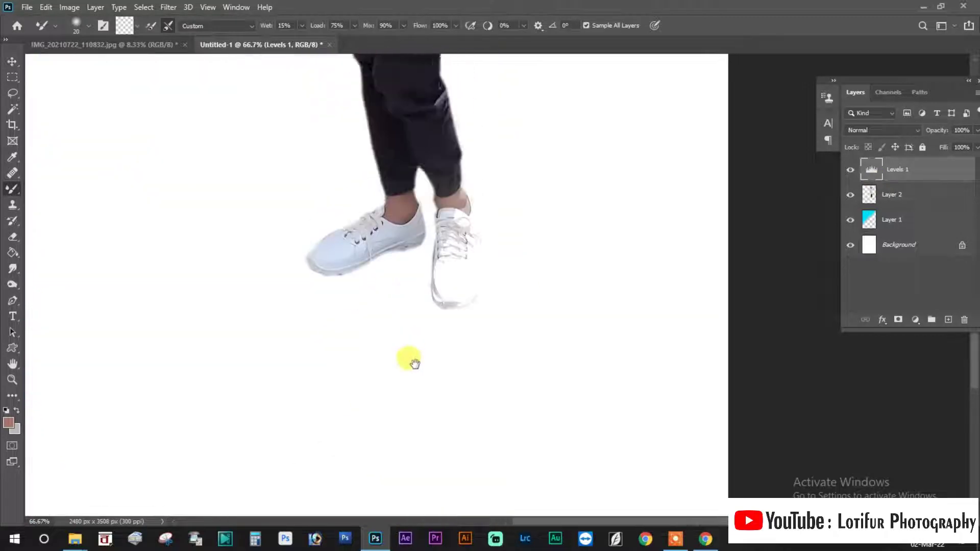
scroll(408, 356, "up", 5)
scroll(409, 277, "up", 6)
scroll(396, 299, "up", 2)
scroll(403, 350, "up", 3)
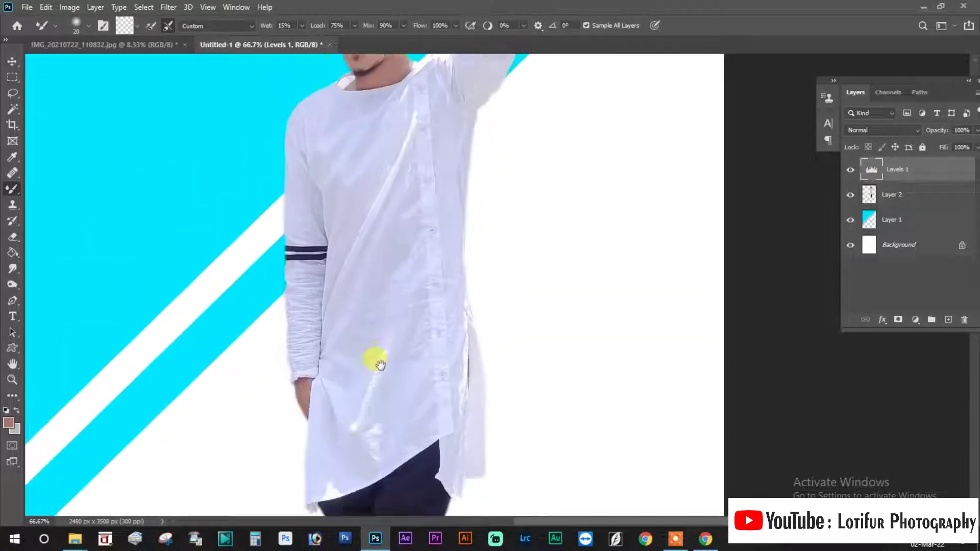
scroll(382, 332, "up", 2)
scroll(395, 365, "up", 2)
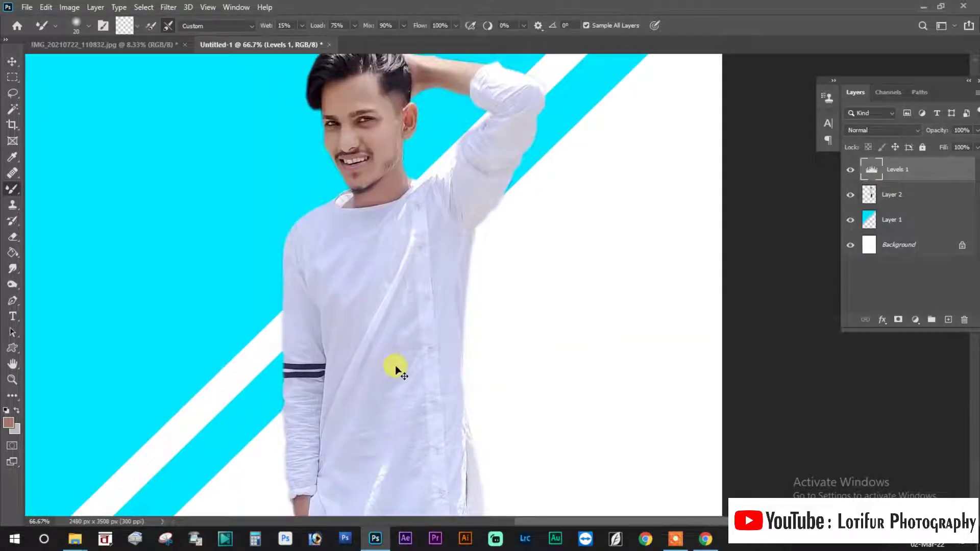
scroll(396, 368, "down", 3)
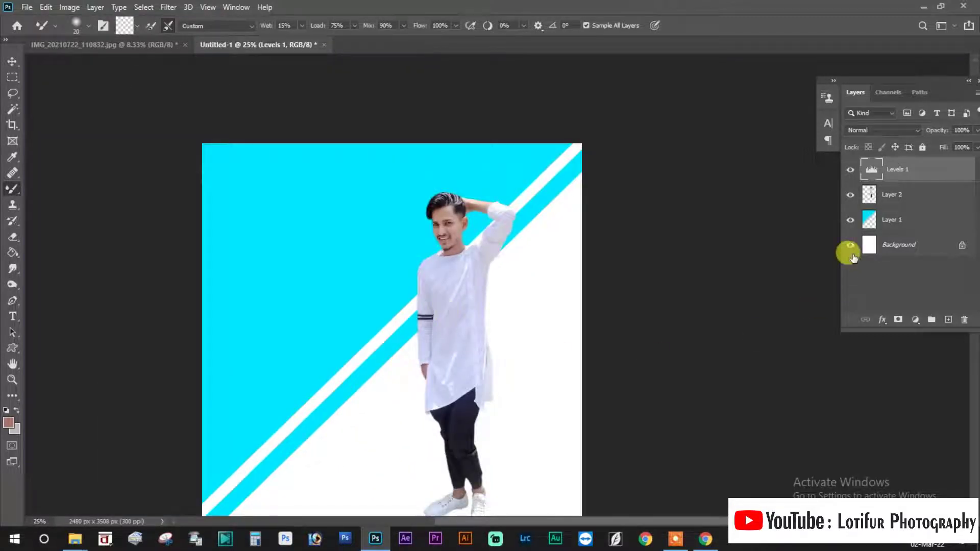
- Load the man's outline from Layer 2 as a selection and add a new Layer 3
left_click(869, 196)
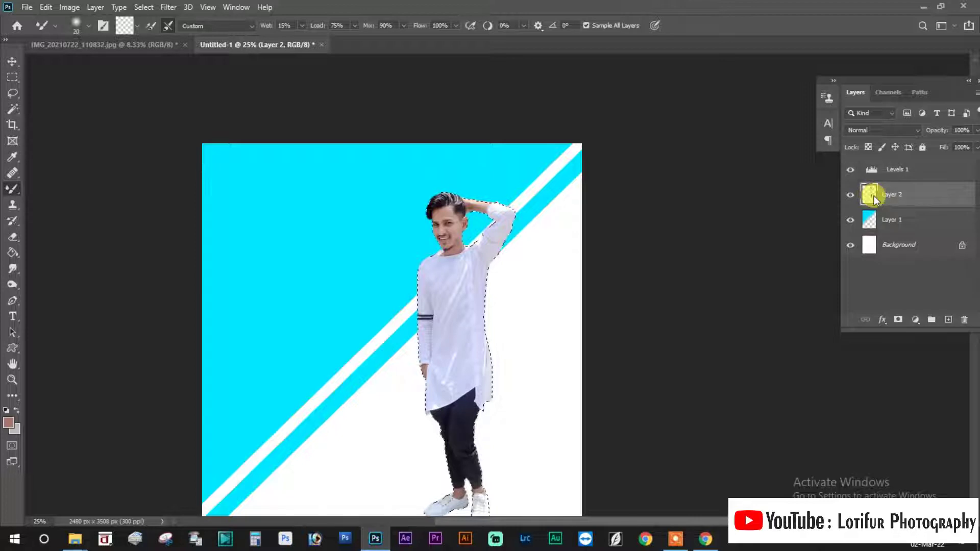
left_click(947, 320)
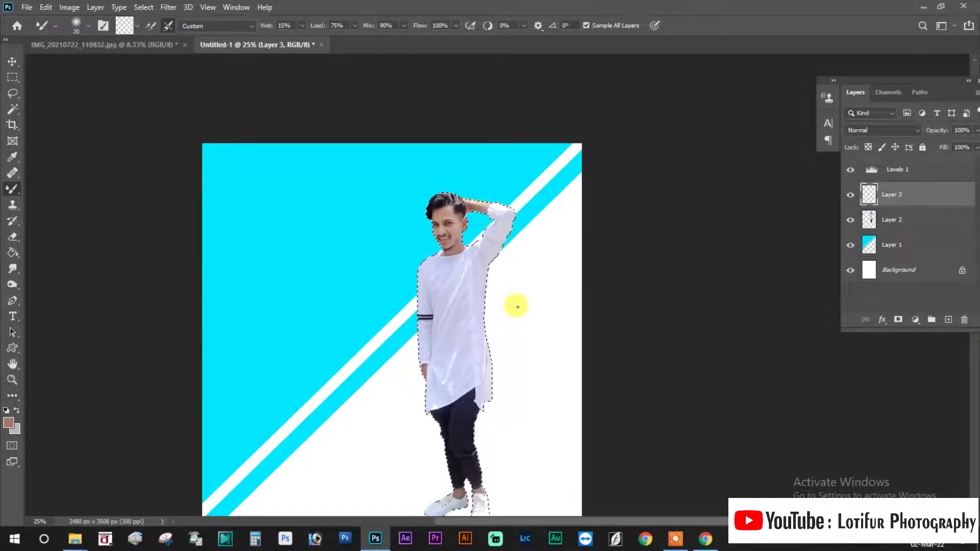
scroll(515, 306, "up", 1)
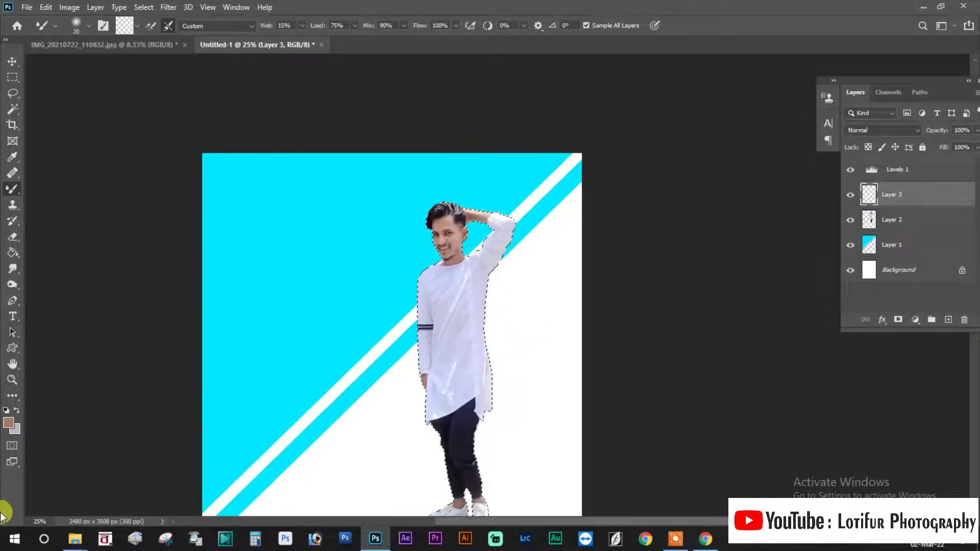
- Set both the foreground and background colours to black
left_click(15, 429)
left_click(197, 361)
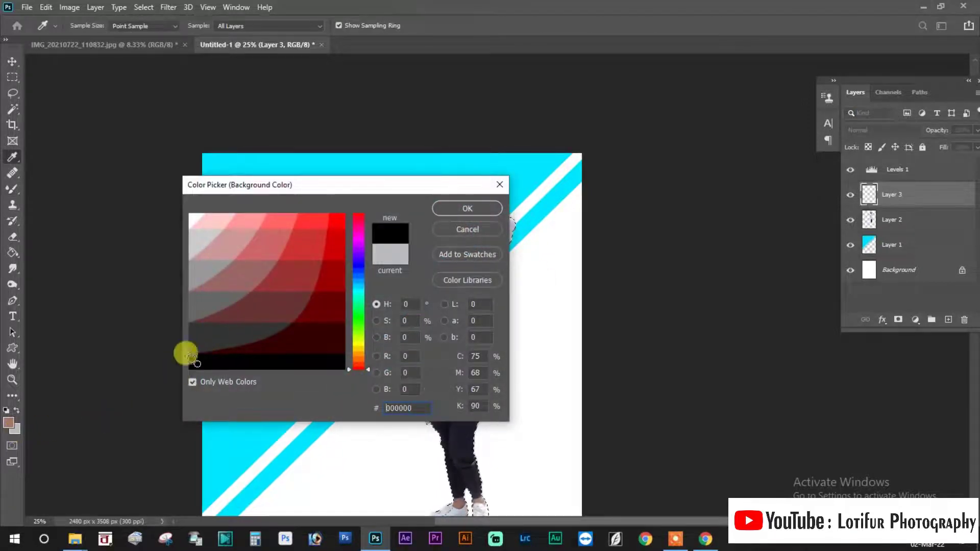
left_click(467, 208)
left_click(8, 424)
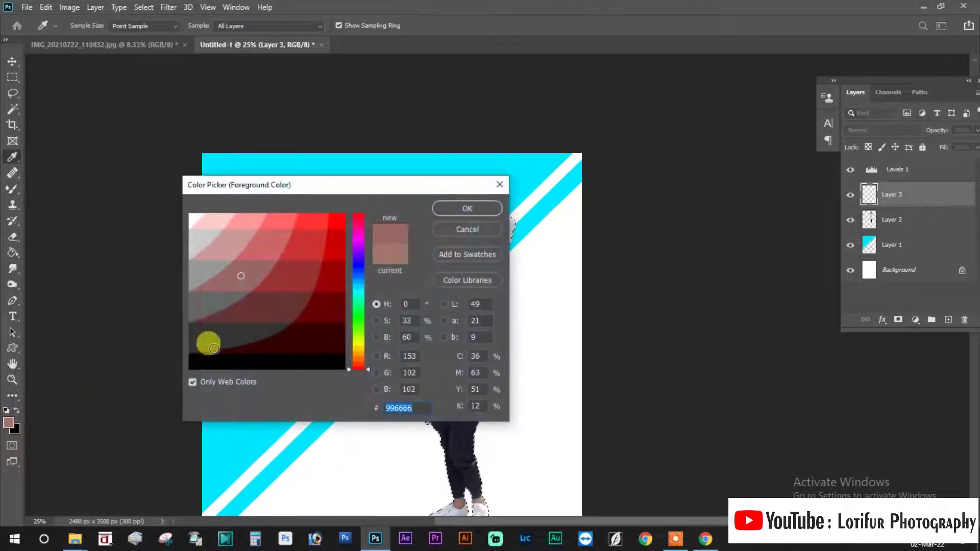
left_click(199, 364)
left_click(449, 204)
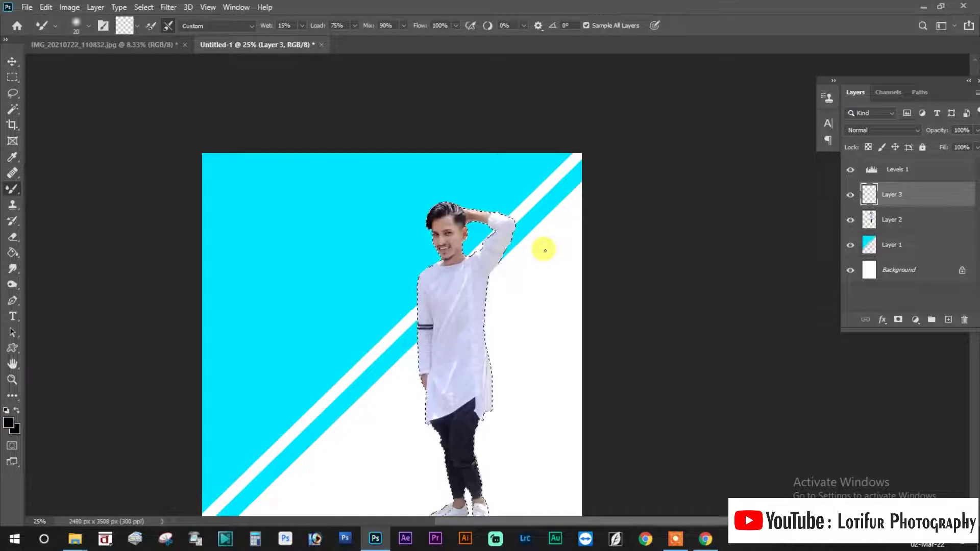
- Fill the figure selection via Shift+F5, then undo the fill
key("shift+F5")
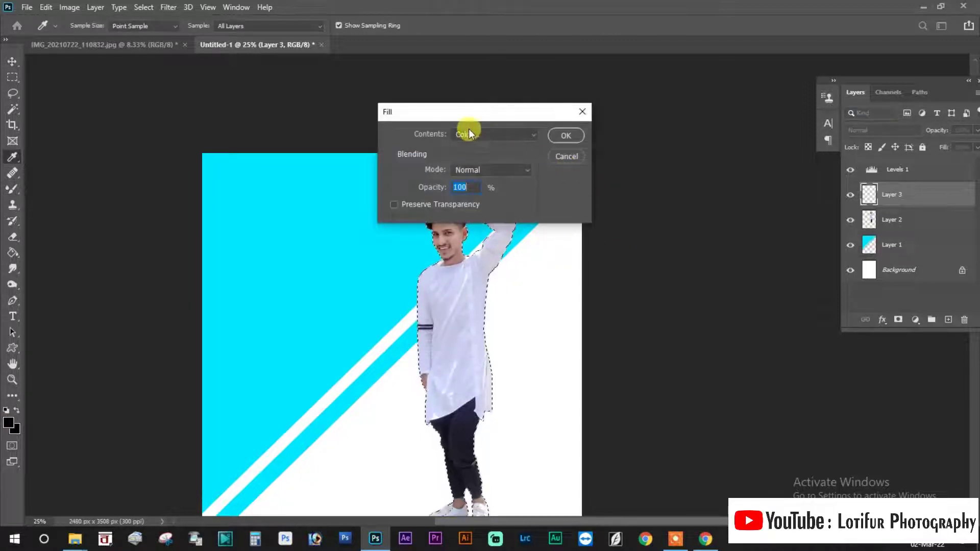
left_click(562, 136)
key("b")
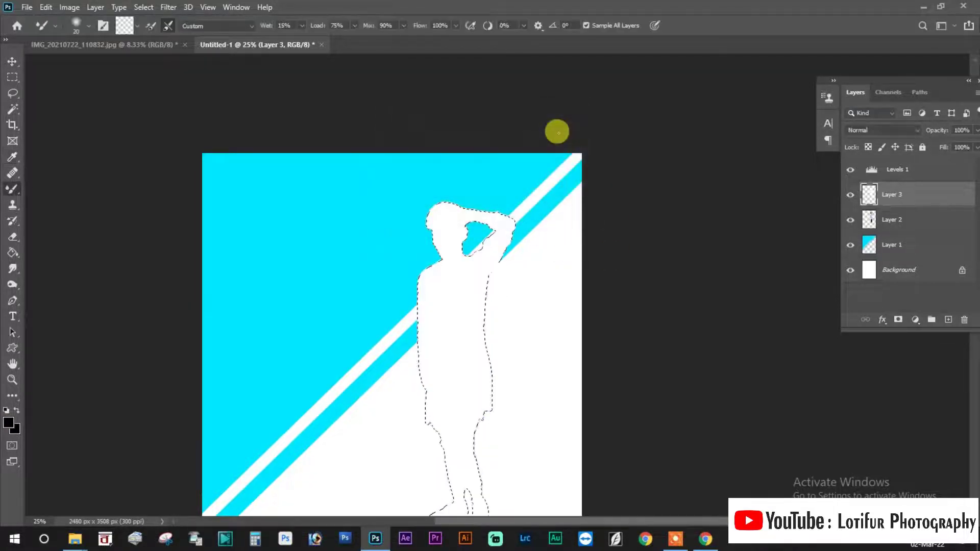
key("ctrl+z")
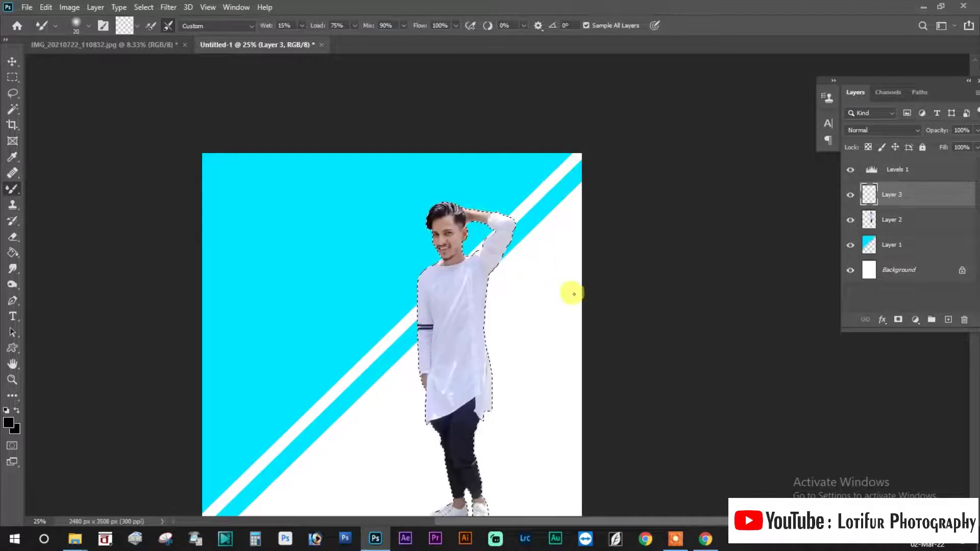
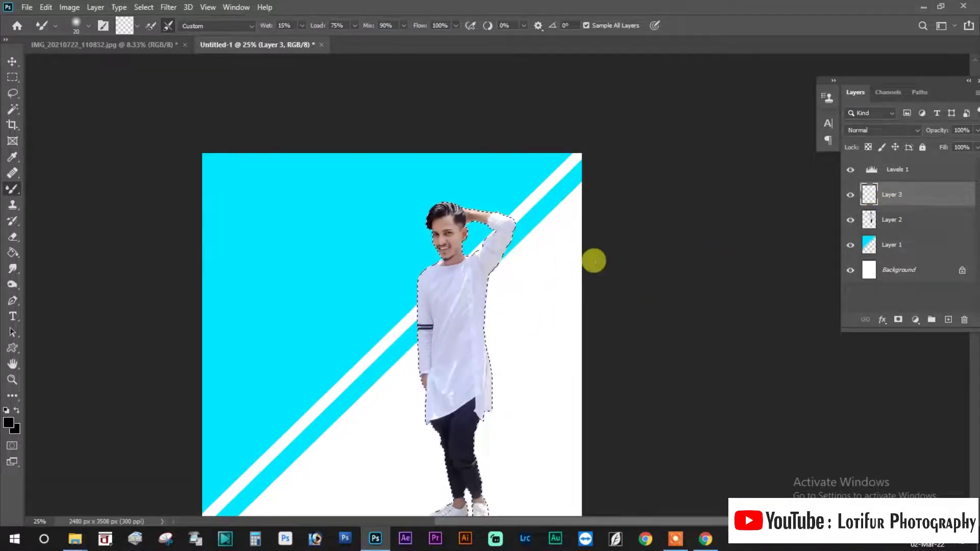
- Fill the selected figure with solid black
key("shift+F5")
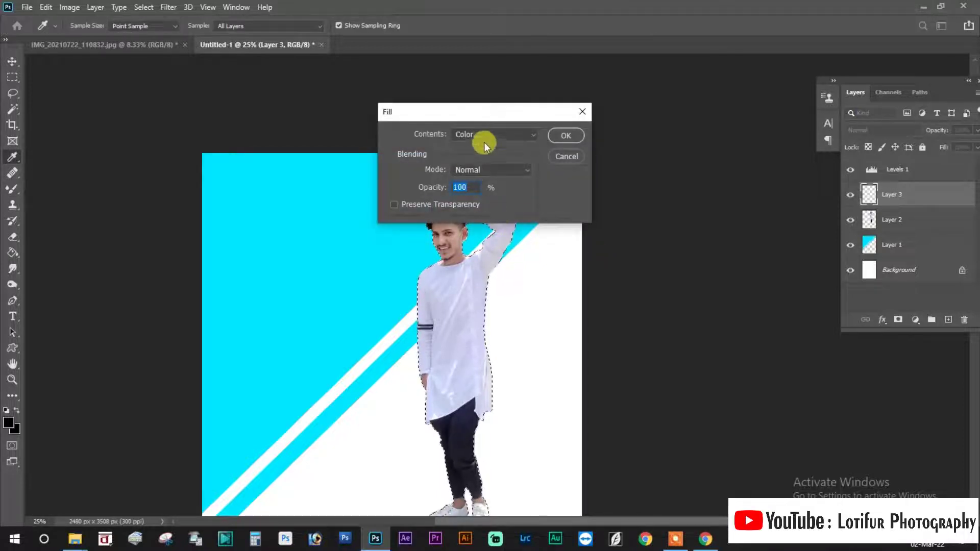
left_click(490, 134)
left_click(480, 124)
left_click(196, 363)
left_click(467, 209)
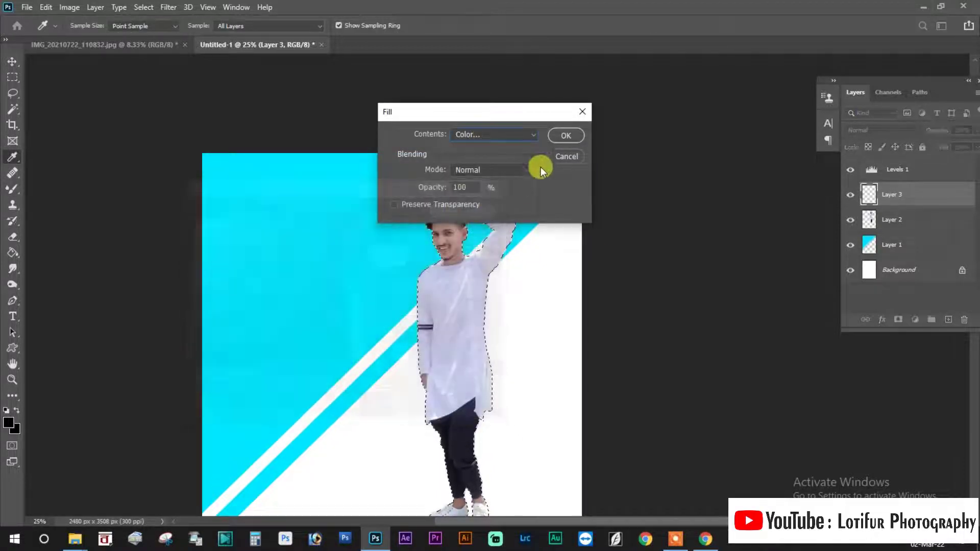
left_click(567, 135)
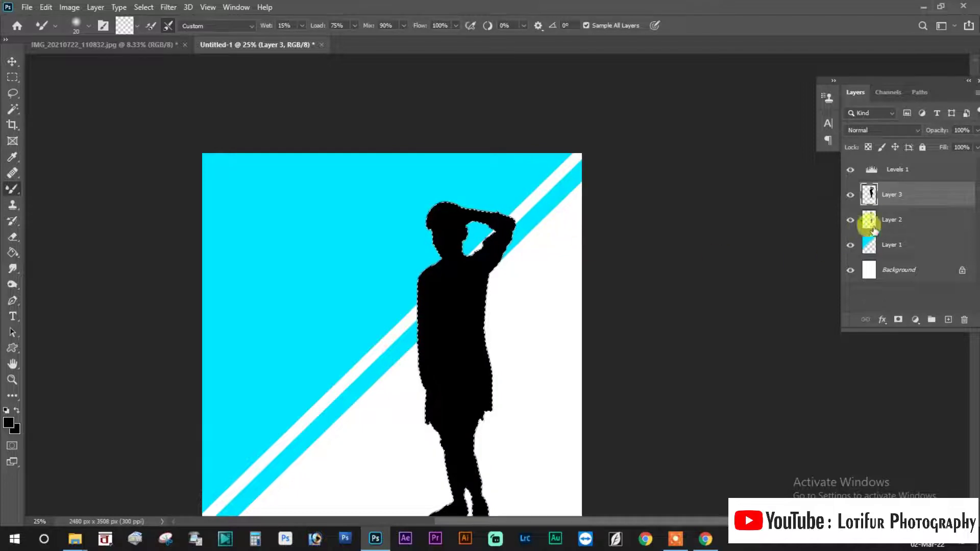
- Move the man's photo layer above the silhouette, deselect, and select Layer 3
left_click_drag(884, 219, 871, 184)
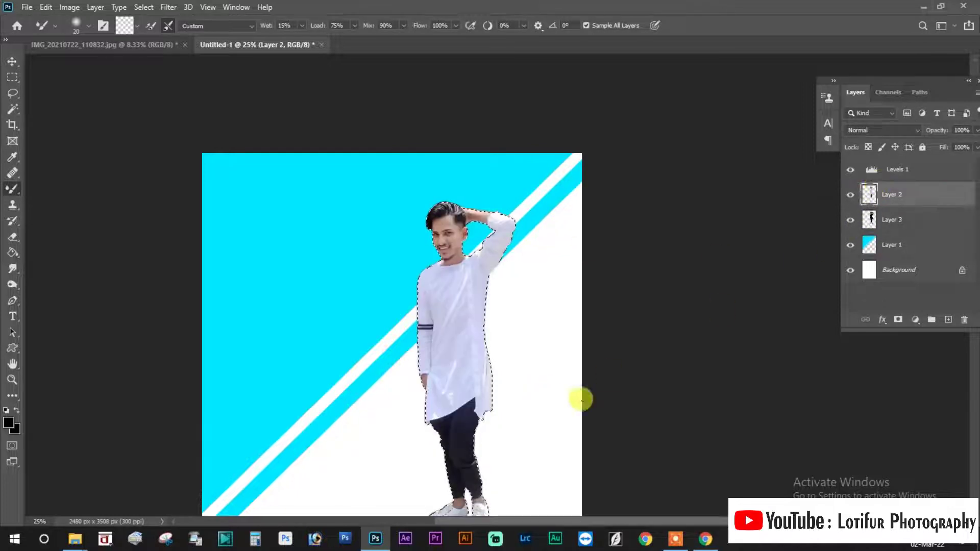
key("m")
key("ctrl+d")
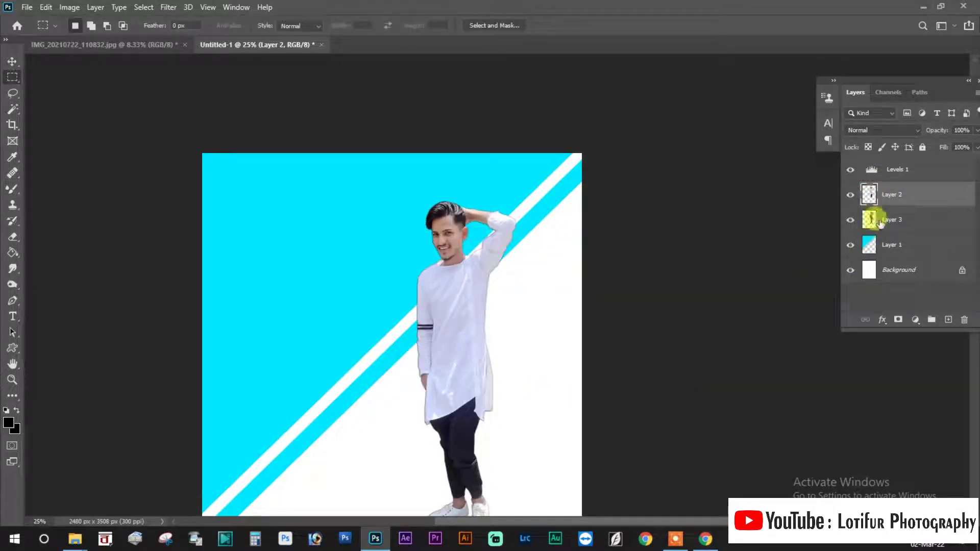
left_click(879, 222)
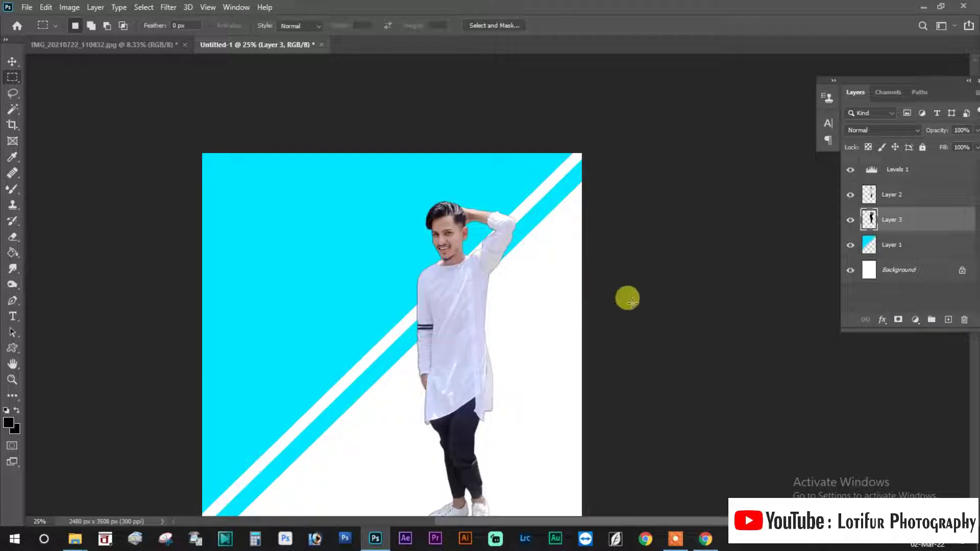
key("ctrl+minus")
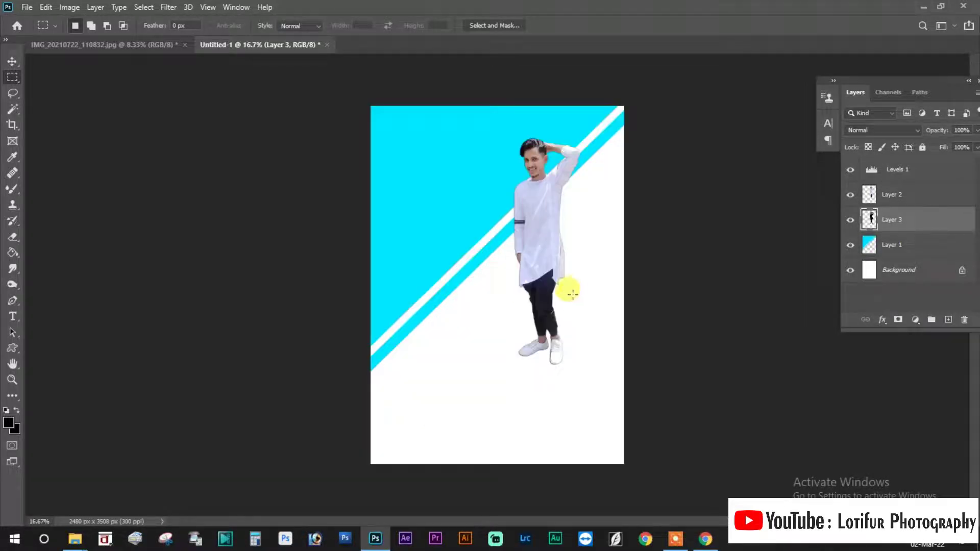
- Offset the black silhouette slightly right and up behind the standing man
key("ctrl+t")
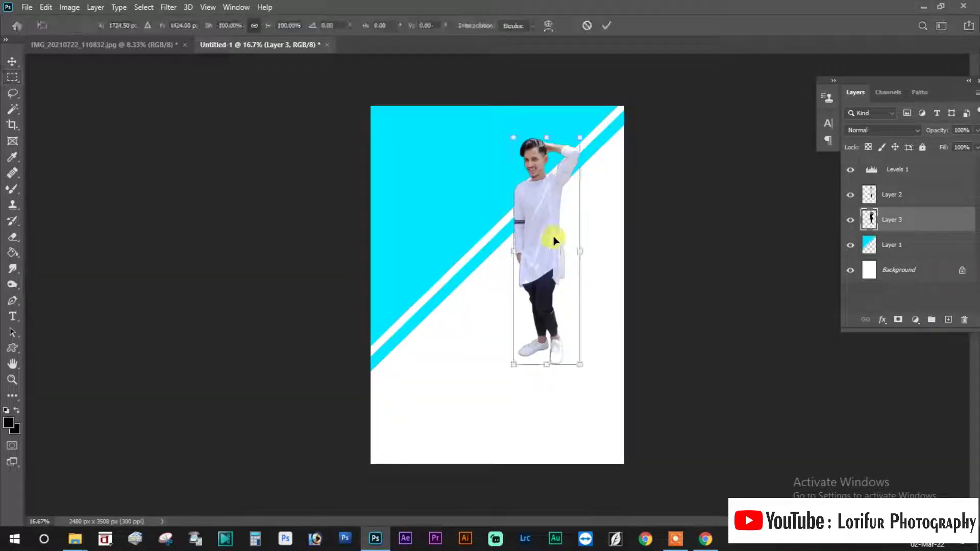
left_click_drag(556, 240, 563, 234)
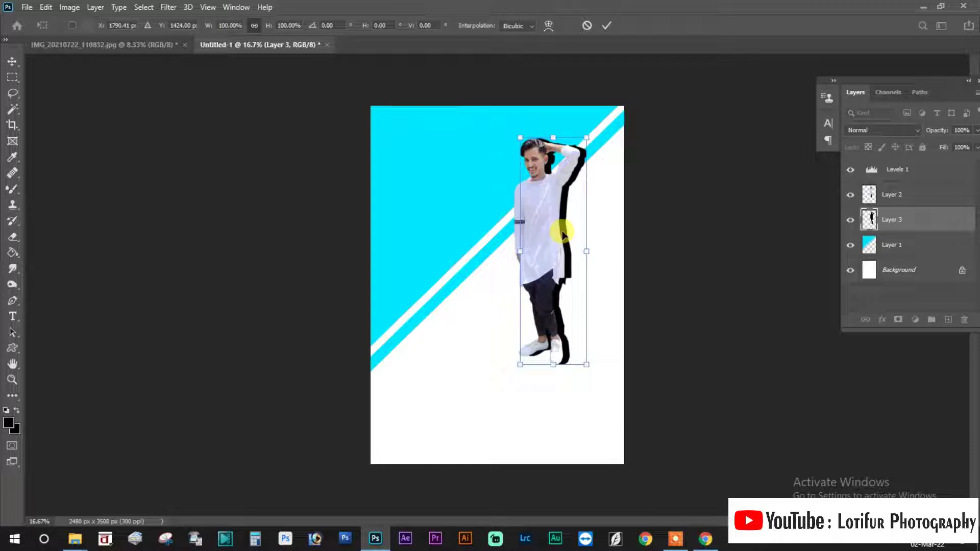
key("shift+Left")
key("shift+Left")
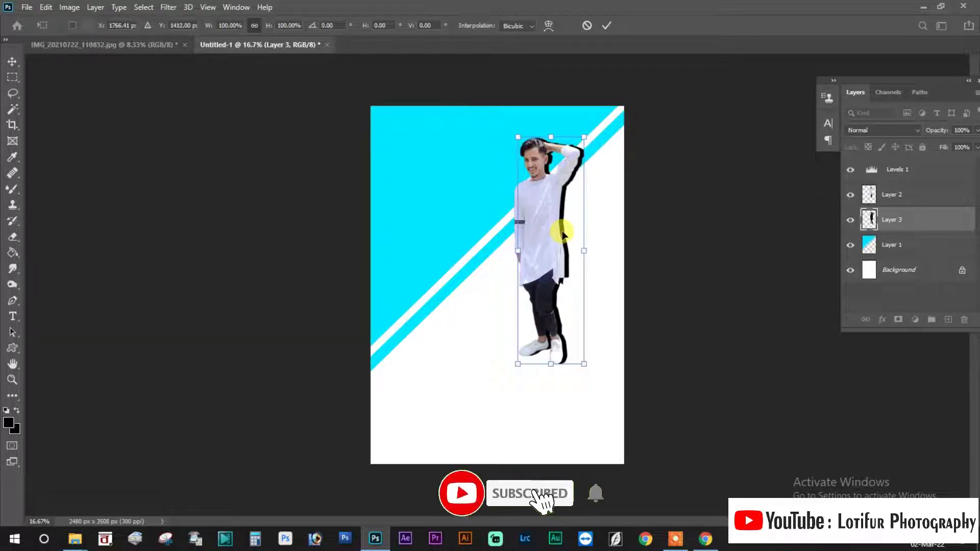
key("Right")
key("Right")
key("Up")
key("Up")
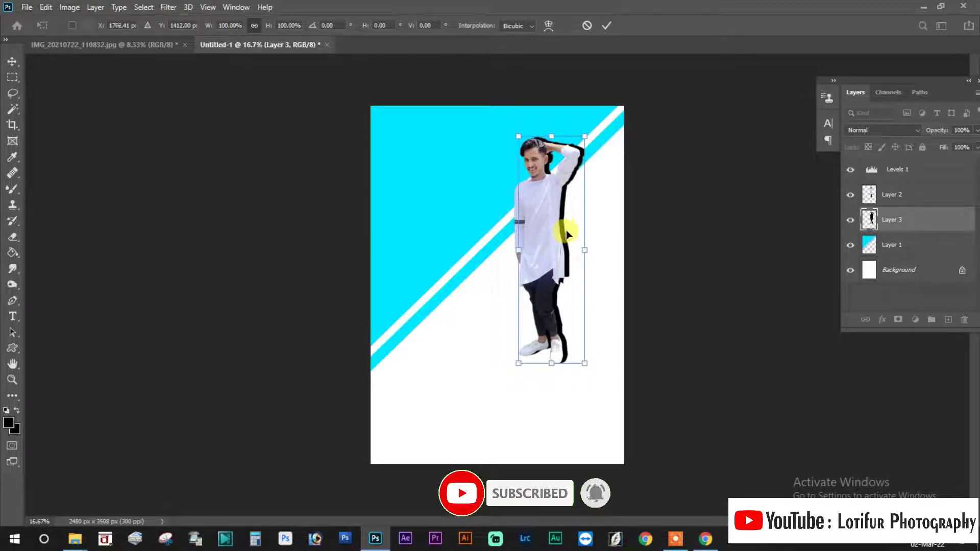
key("Return")
- Apply a 48.4-pixel Gaussian Blur to the black shadow on Layer 3
key("m")
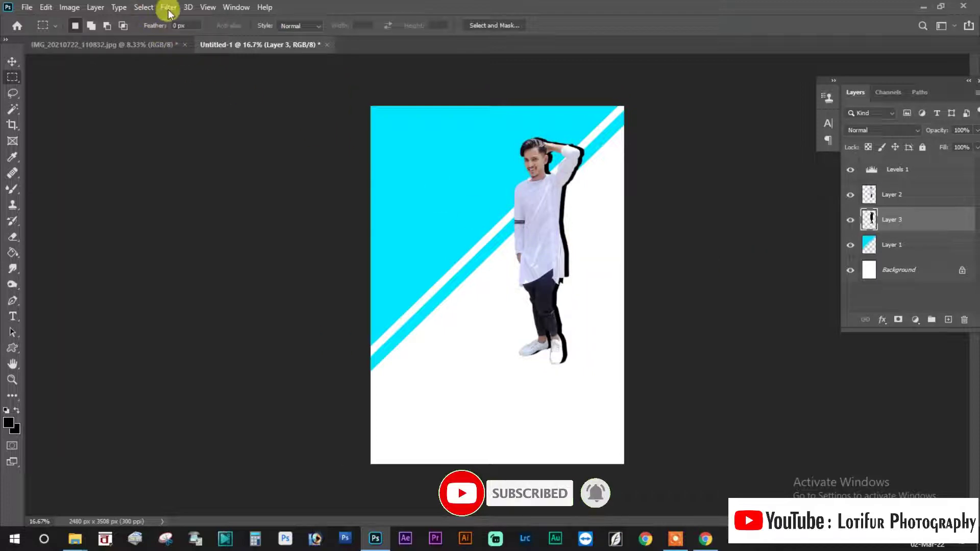
left_click(188, 7)
left_click(214, 173)
key("ctrl+plus")
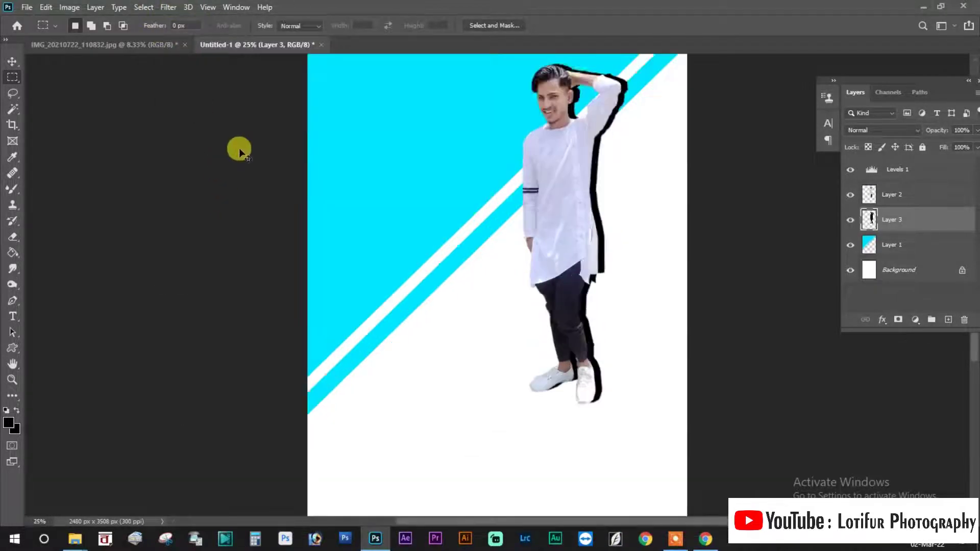
key("ctrl+plus")
left_click_drag(503, 212, 285, 383)
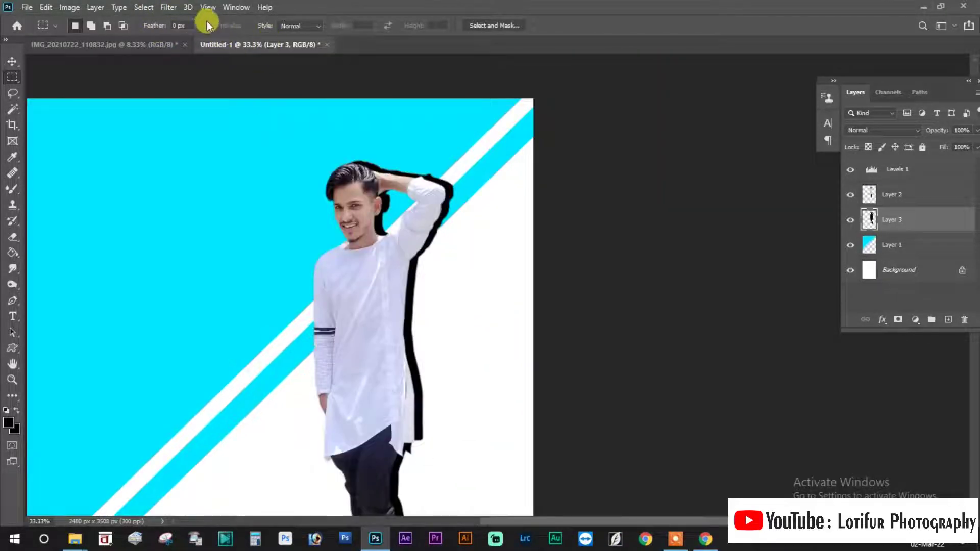
left_click(168, 7)
mouse_move(229, 145)
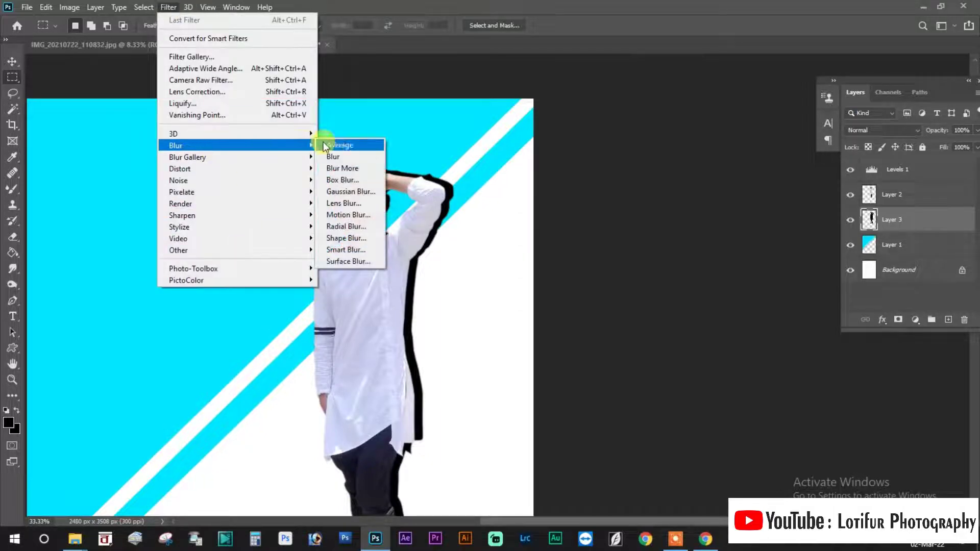
left_click(355, 192)
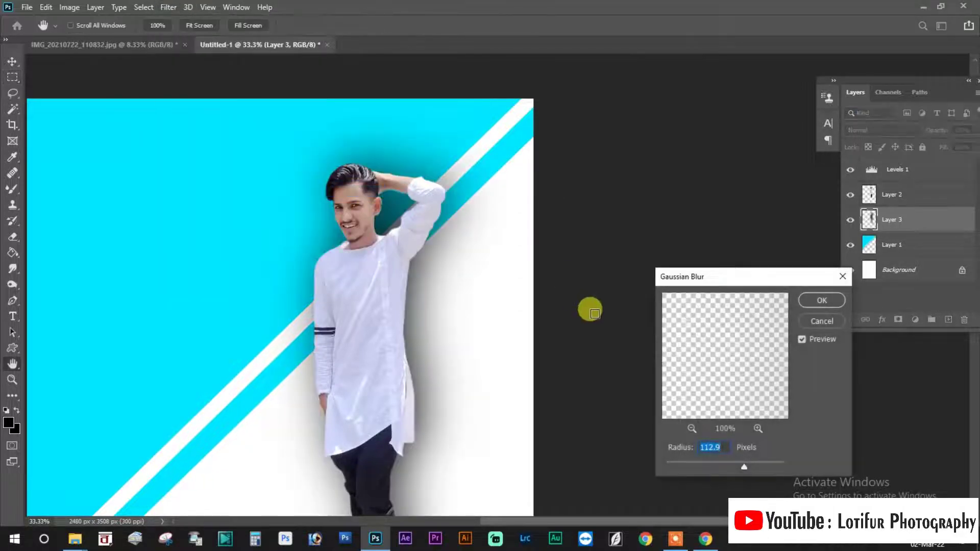
left_click(730, 467)
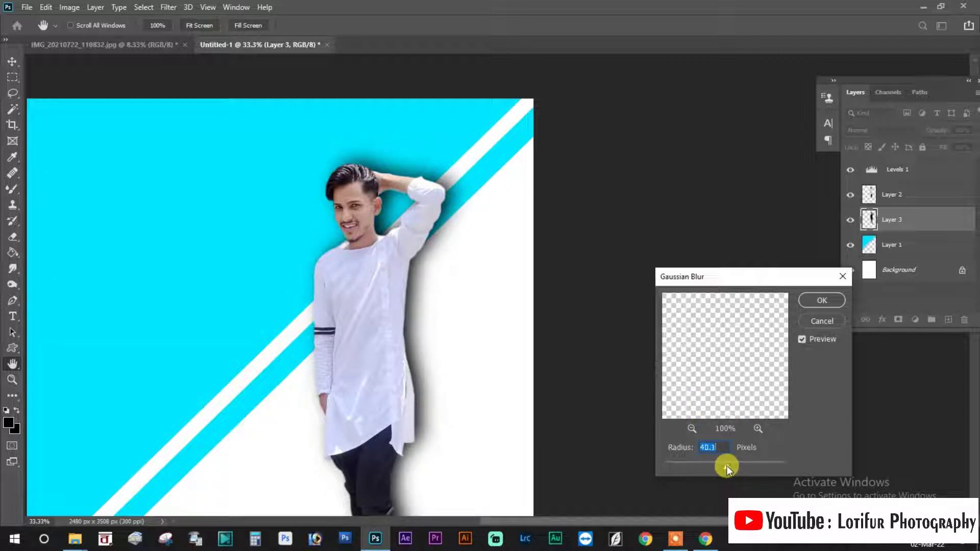
left_click(816, 302)
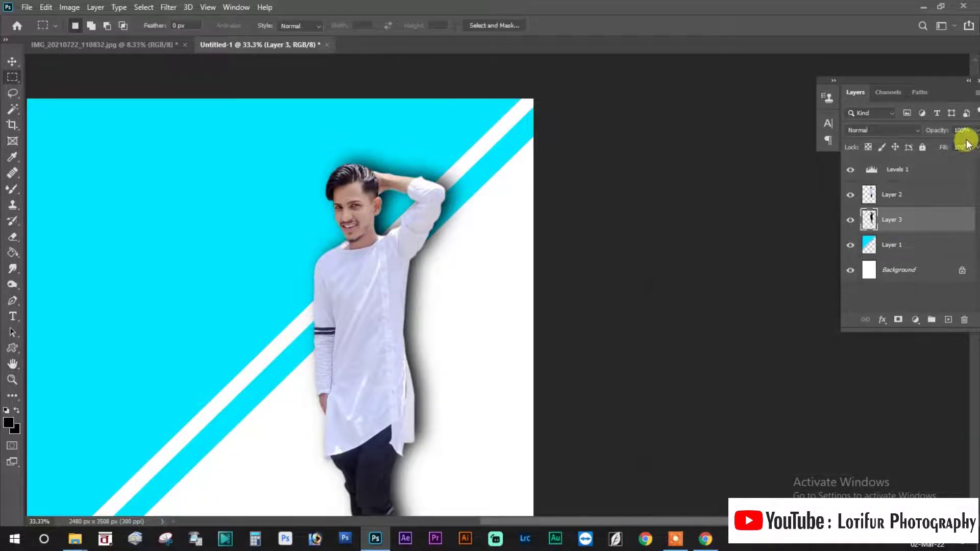
- Lower the shadow layer's opacity to 65%
left_click(949, 145)
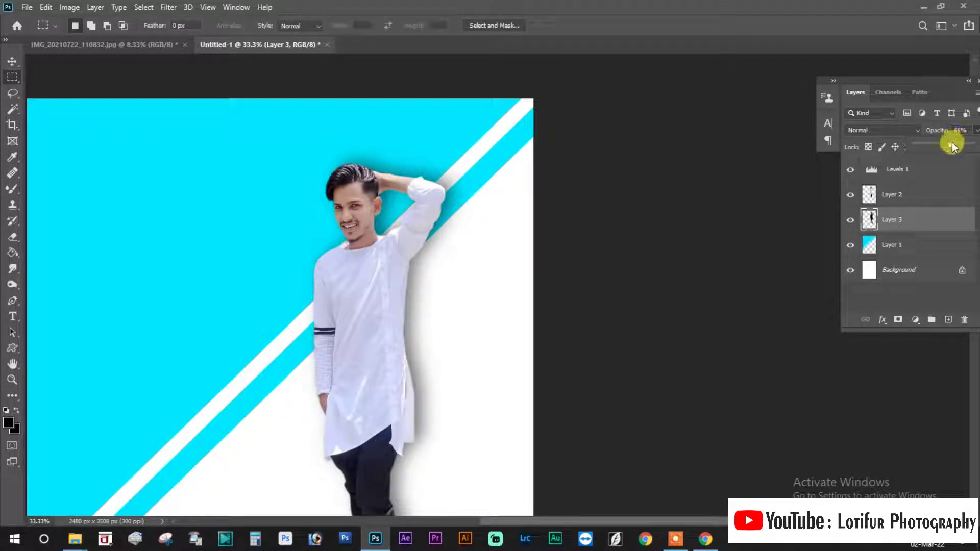
left_click(689, 301)
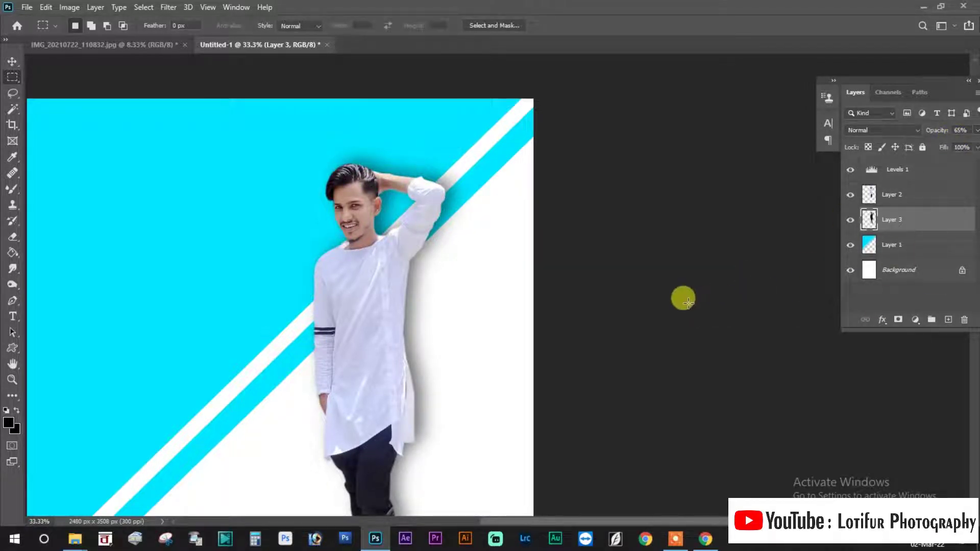
key("ctrl+minus")
key("ctrl+minus")
key("ctrl+minus")
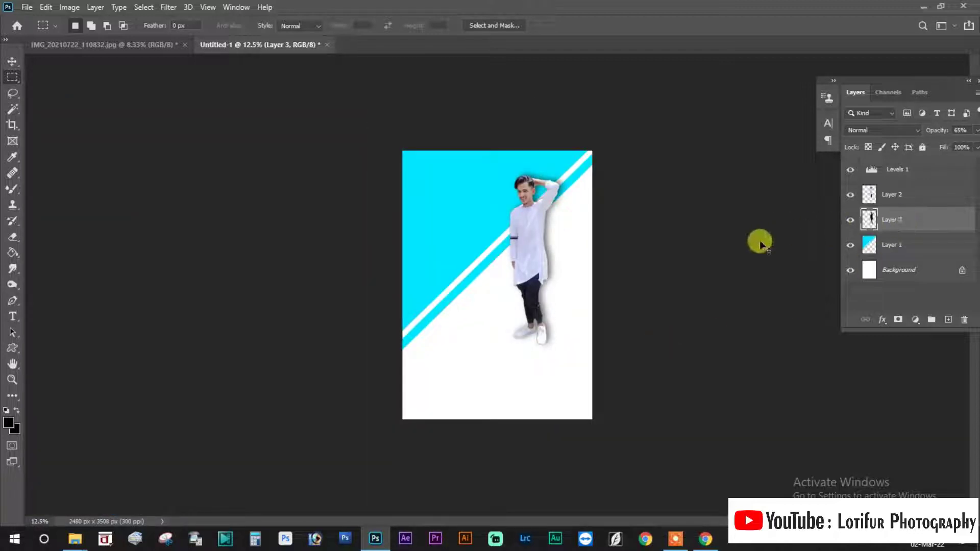
- Shift the shadow slightly left, then softly erase it around the man's feet and legs
key("ctrl+t")
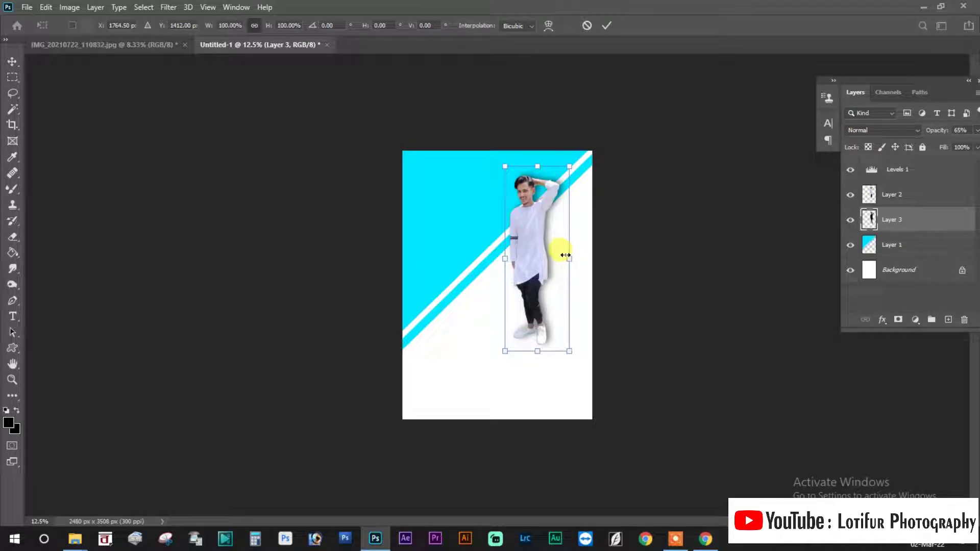
left_click_drag(565, 254, 564, 255)
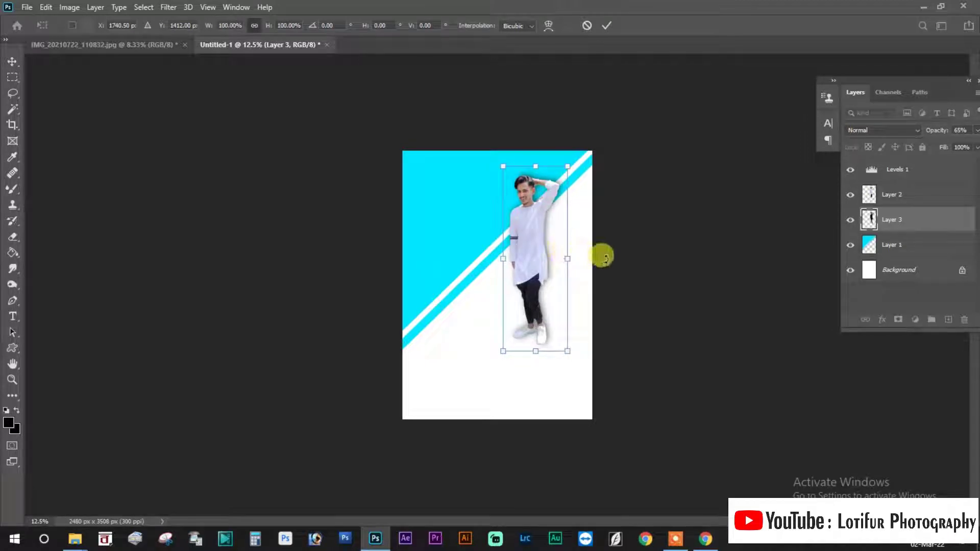
key("Return")
key("m")
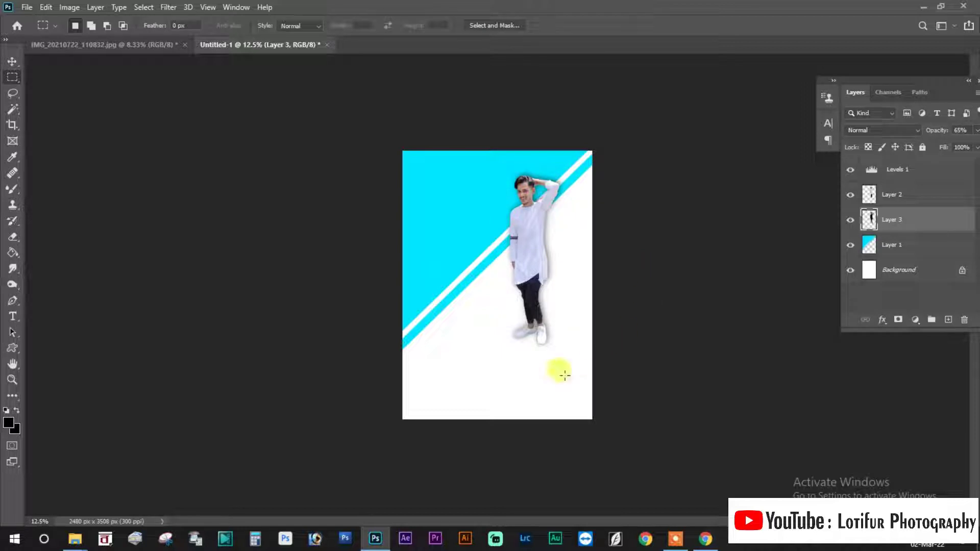
key("e")
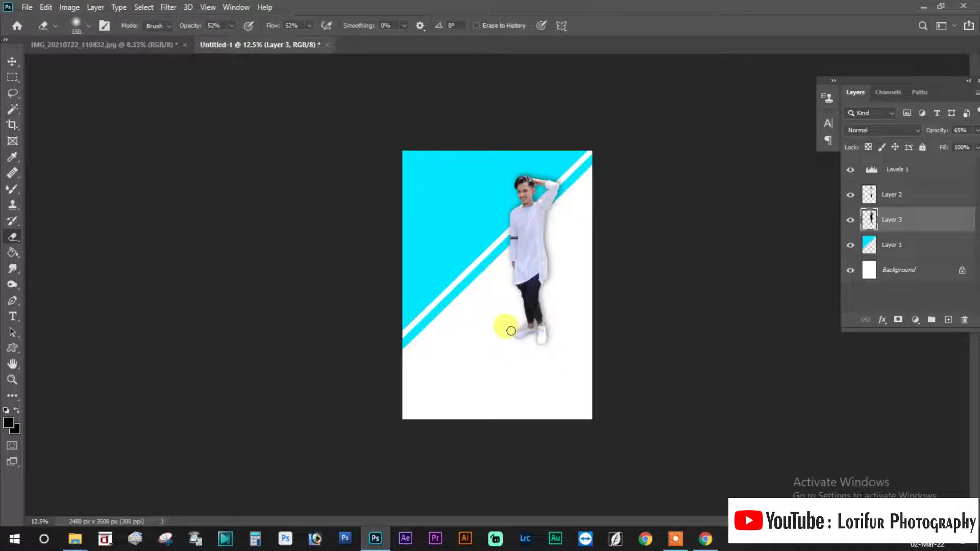
mouse_move(512, 345)
left_mouse_down()
mouse_move(568, 332)
mouse_move(514, 317)
mouse_move(539, 309)
mouse_move(518, 323)
mouse_move(518, 343)
mouse_move(551, 286)
mouse_move(646, 457)
left_mouse_up()
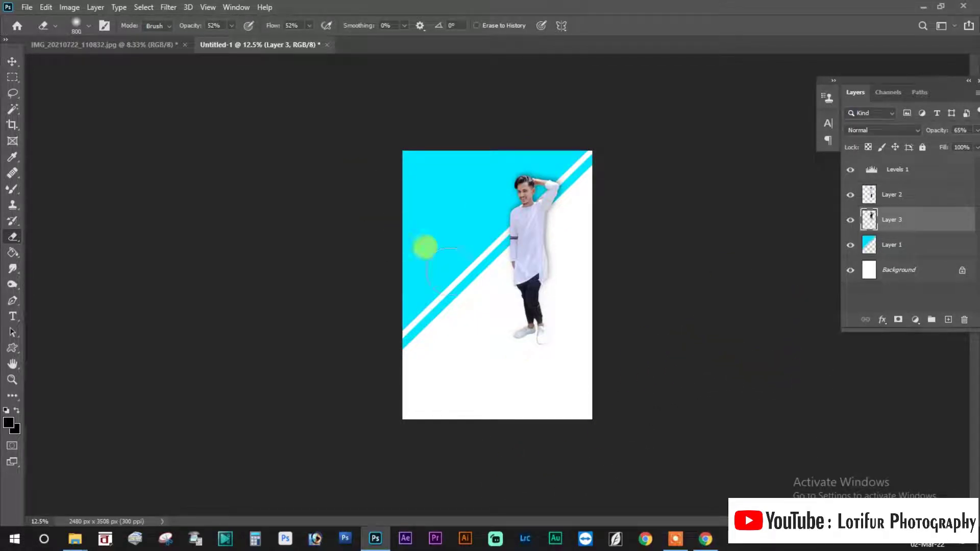
left_click(917, 6)
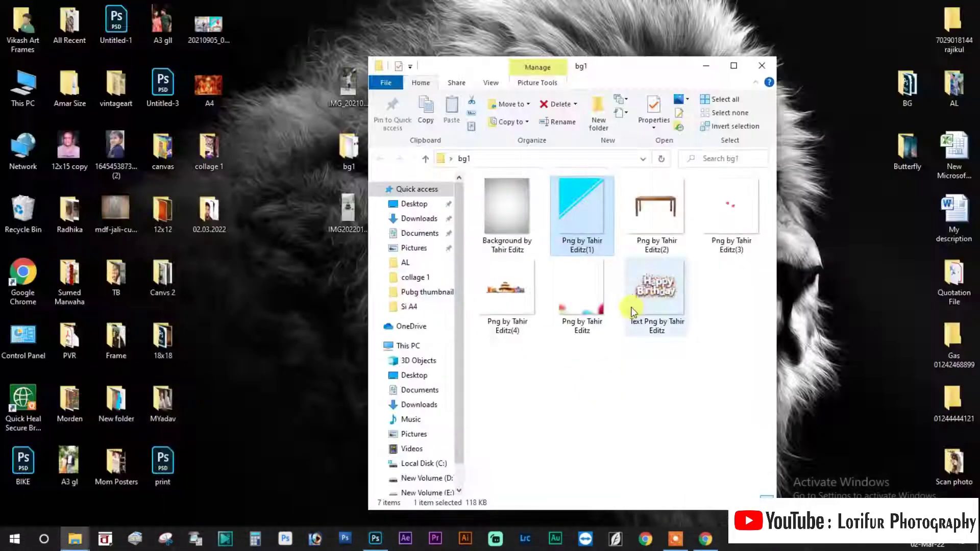
left_click(650, 369)
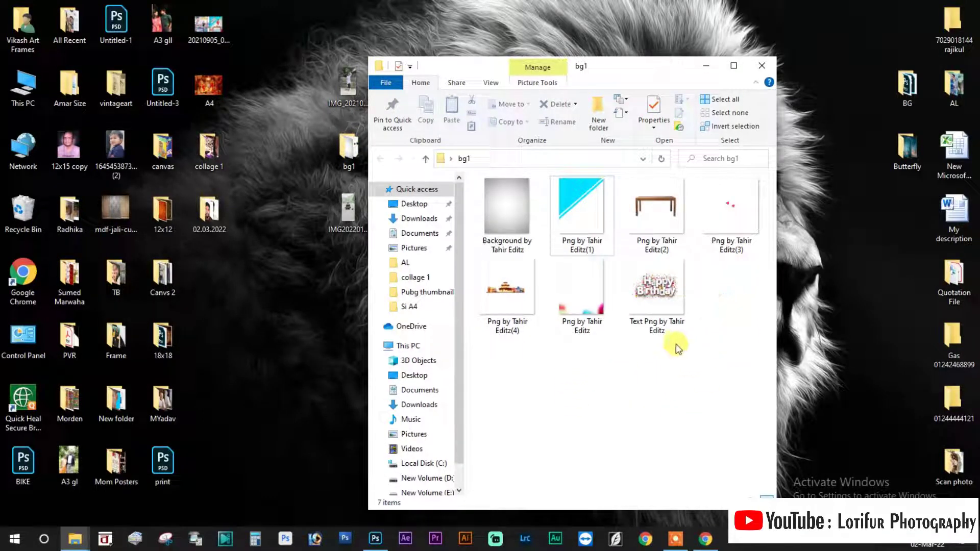
left_click(504, 228)
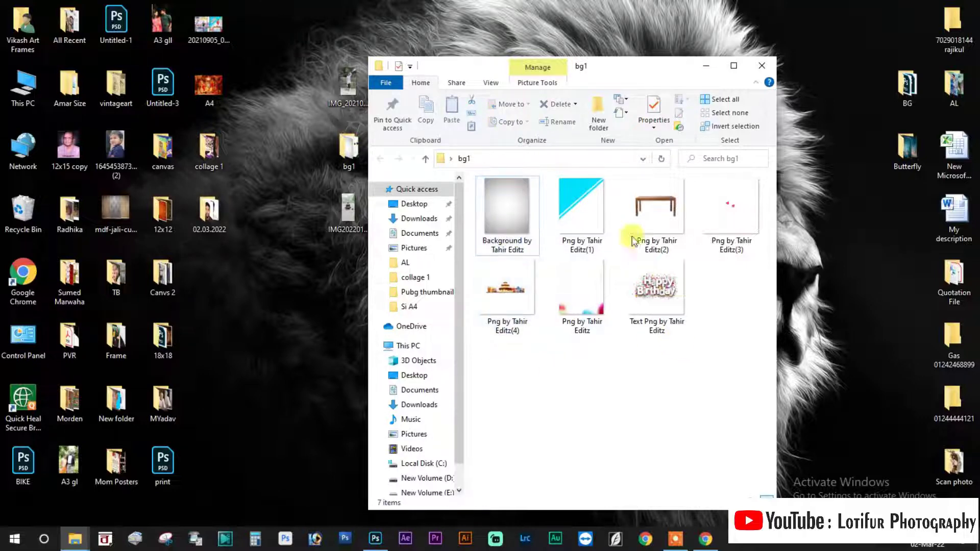
left_click(733, 71)
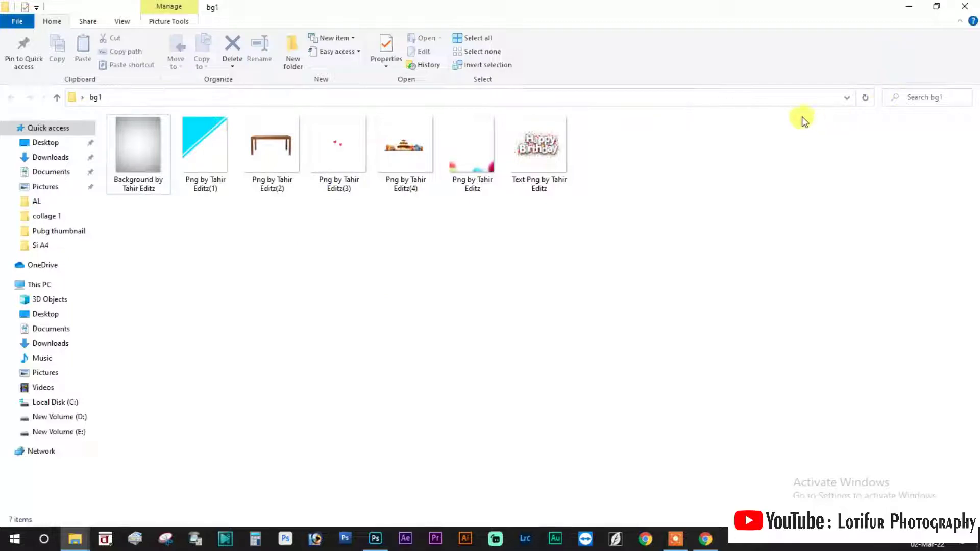
left_click(908, 7)
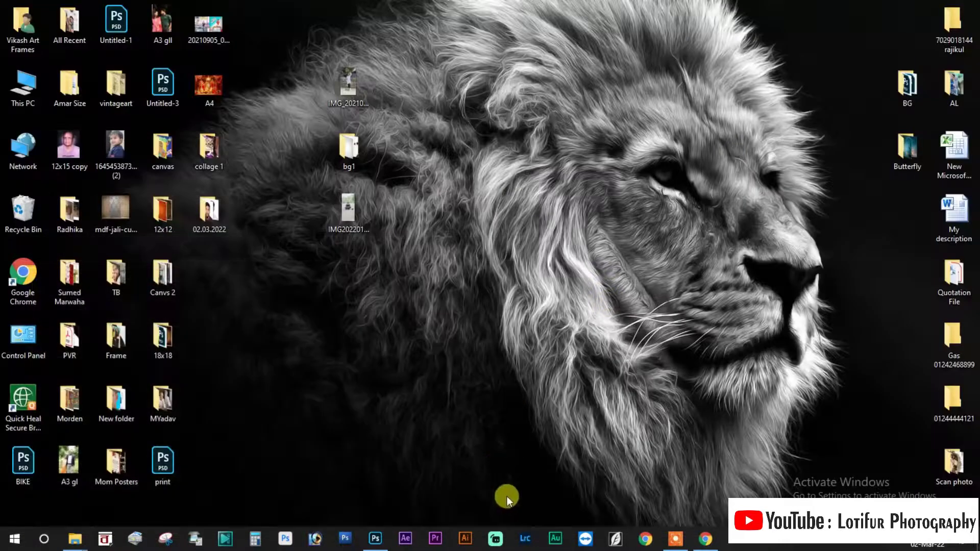
left_click(375, 538)
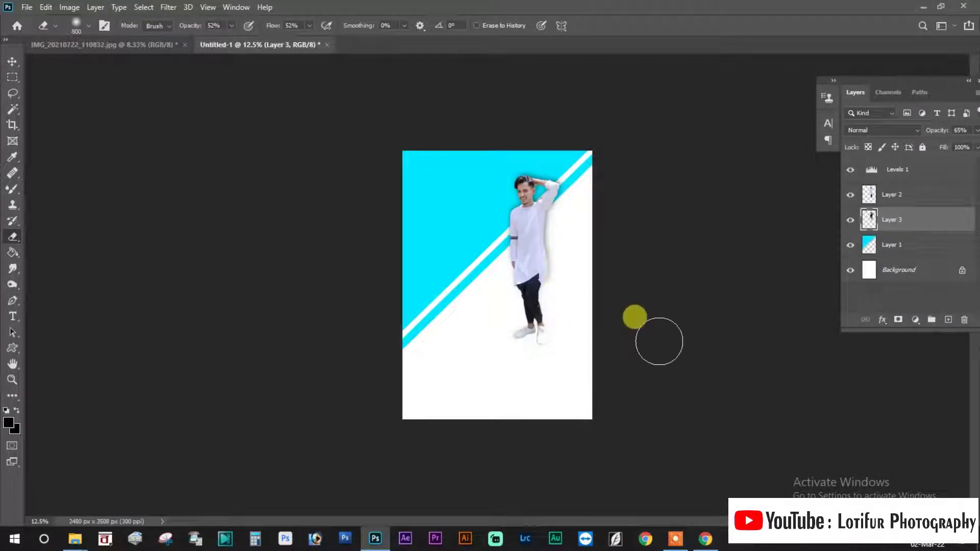
- On a new layer, paint a soft black shadow around the shoes at 100% brush opacity
key("ctrl+plus")
key("ctrl+plus")
key("ctrl+plus")
scroll(270, 261, "right", 1)
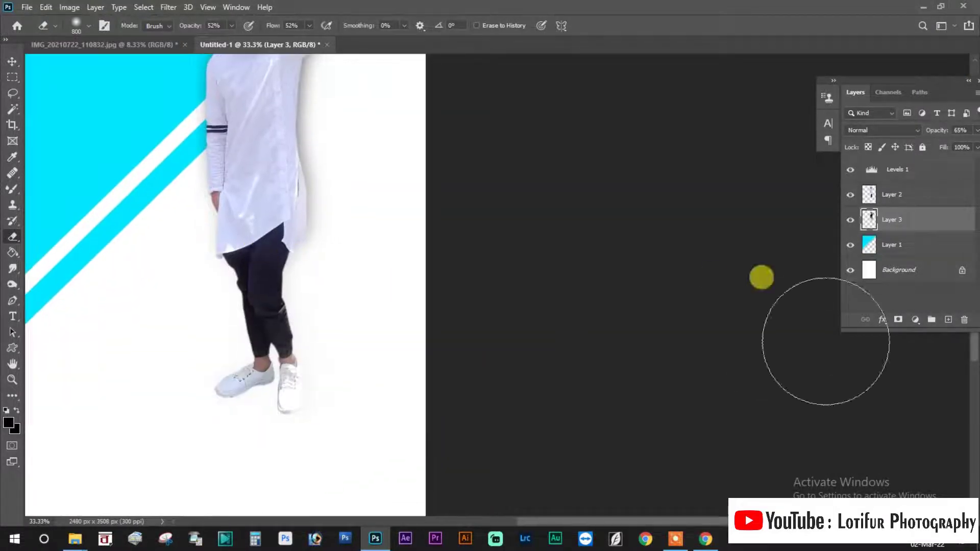
left_click(948, 320)
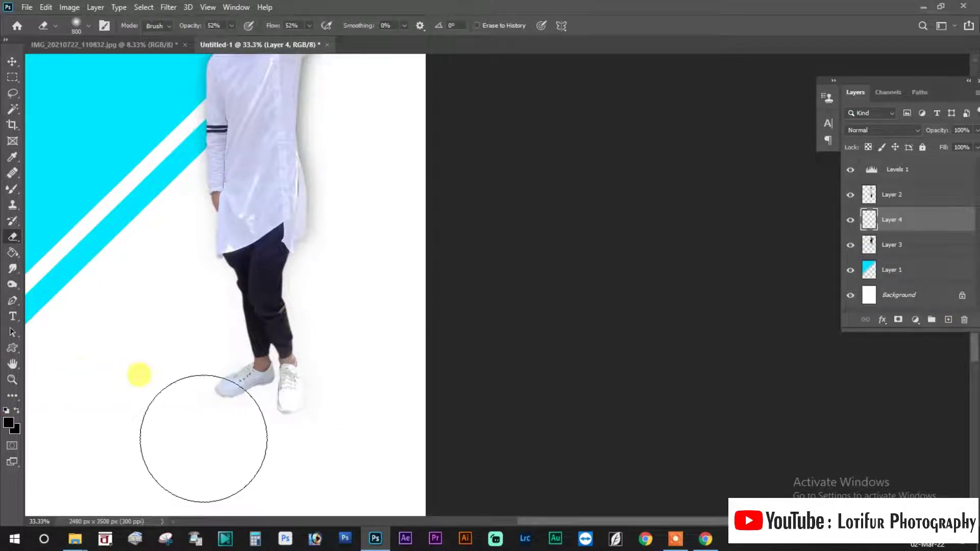
left_click(12, 188)
left_click(56, 188)
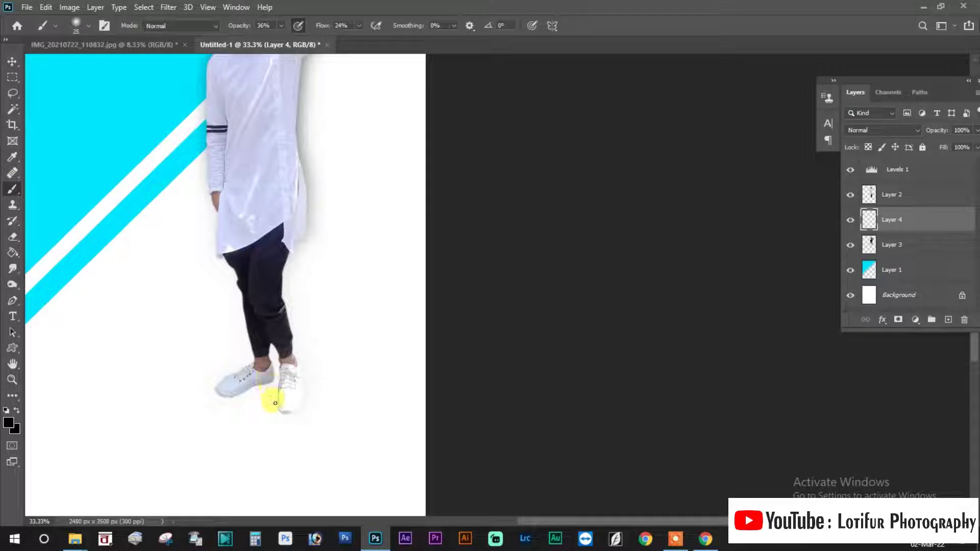
key("bracketright")
key("bracketright")
key("bracketright")
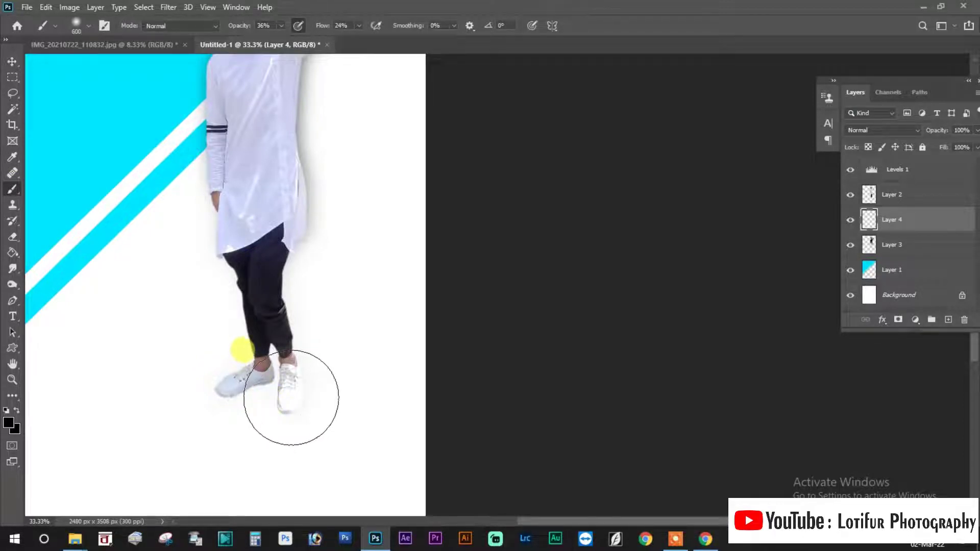
key("bracketleft")
key("bracketleft")
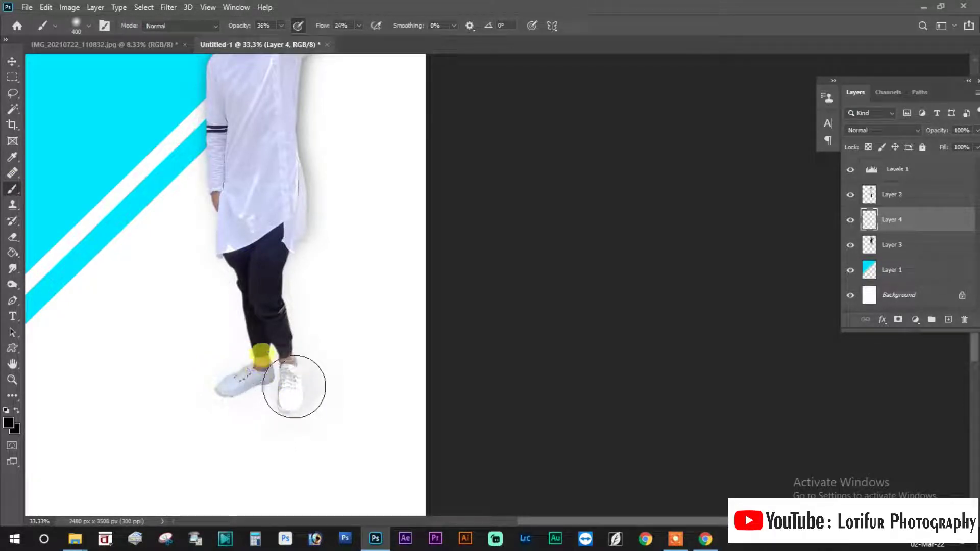
left_click(282, 26)
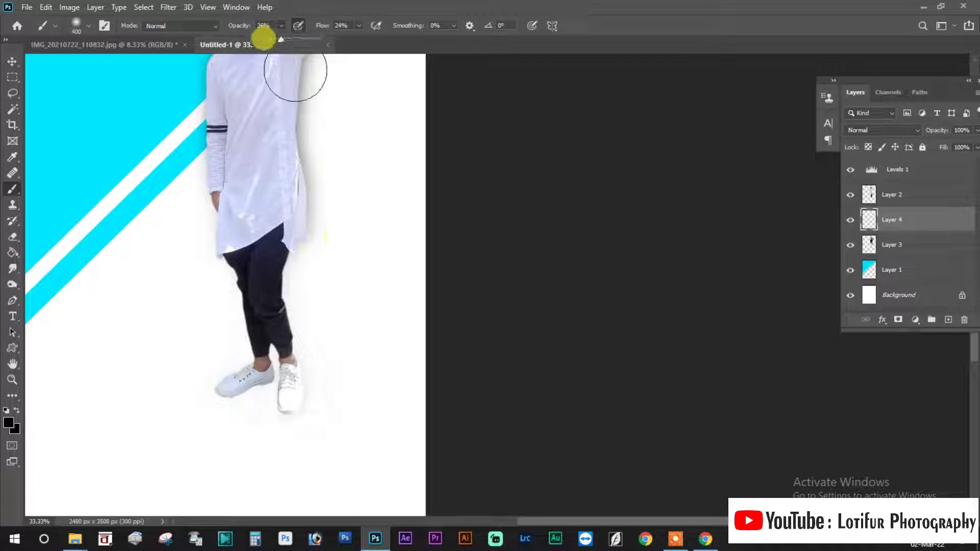
left_click_drag(284, 39, 409, 39)
left_click(360, 26)
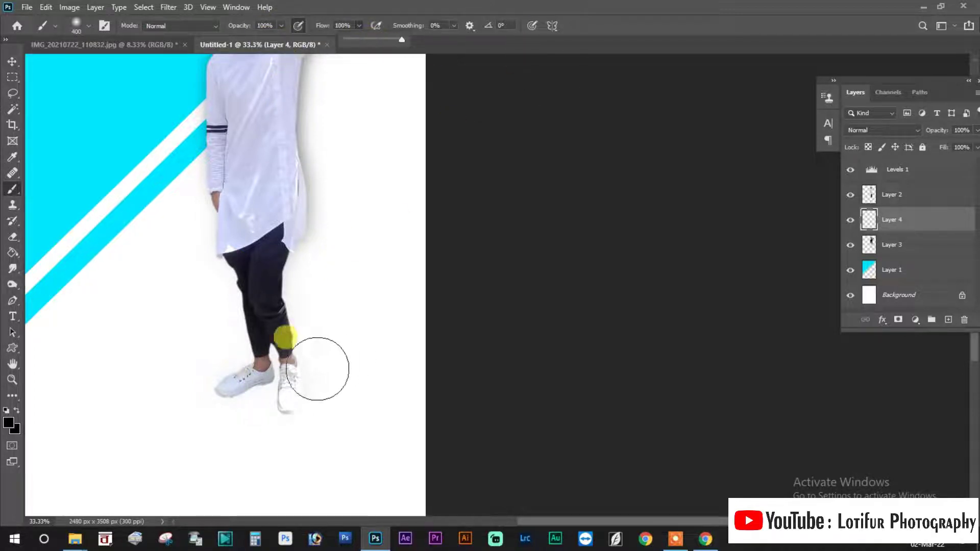
left_click_drag(311, 390, 258, 400)
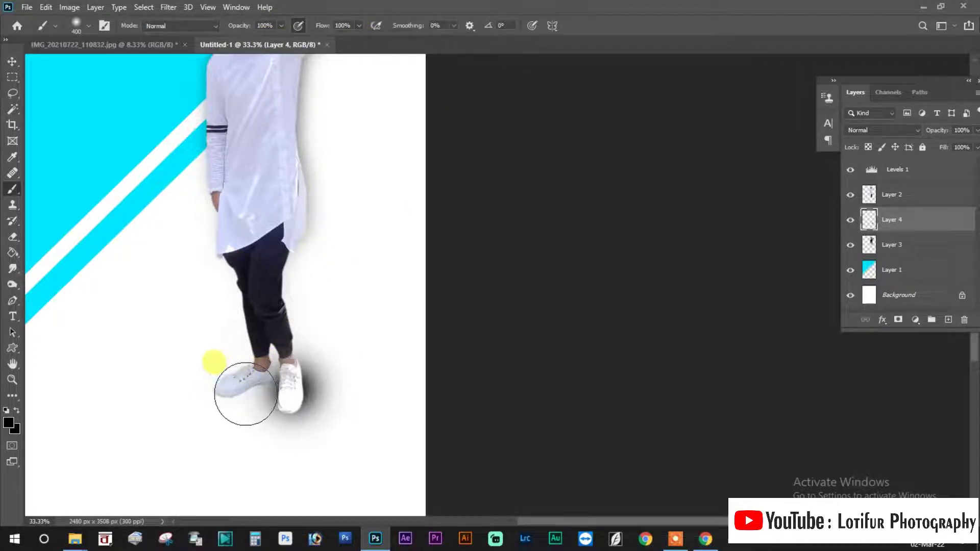
- Stretch the shoe shadow taller top and bottom and narrow it from the right
left_click(12, 61)
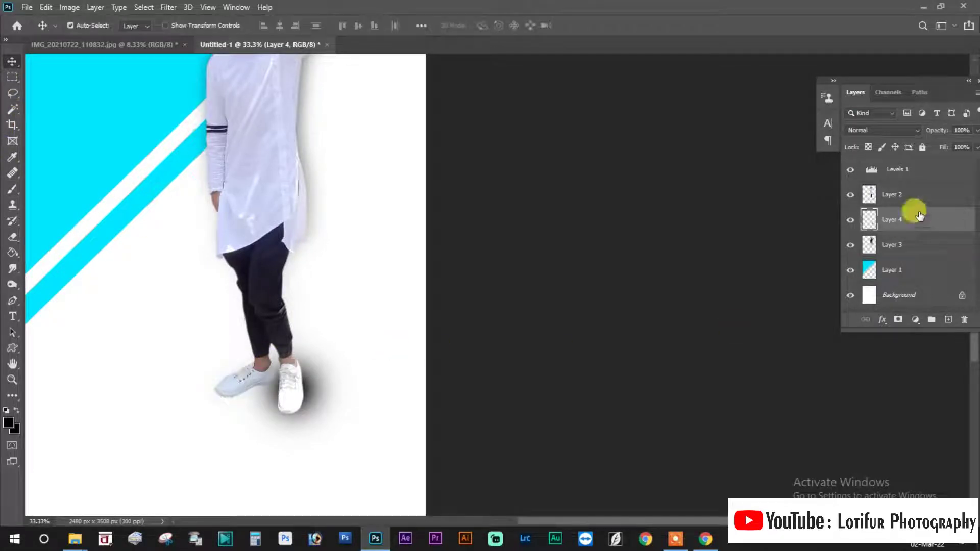
key("ctrl+t")
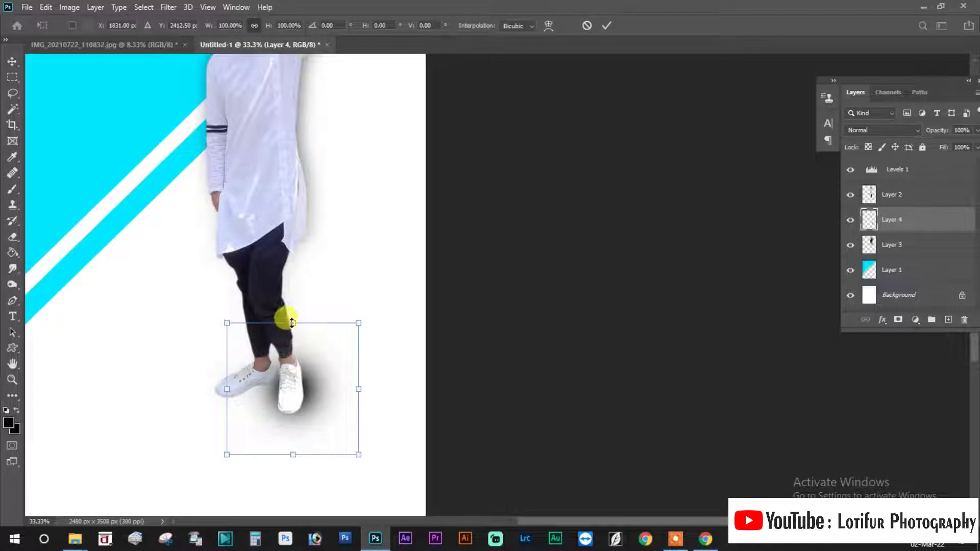
mouse_move(292, 323)
left_mouse_down()
mouse_move(292, 333)
mouse_move(294, 302)
left_mouse_up()
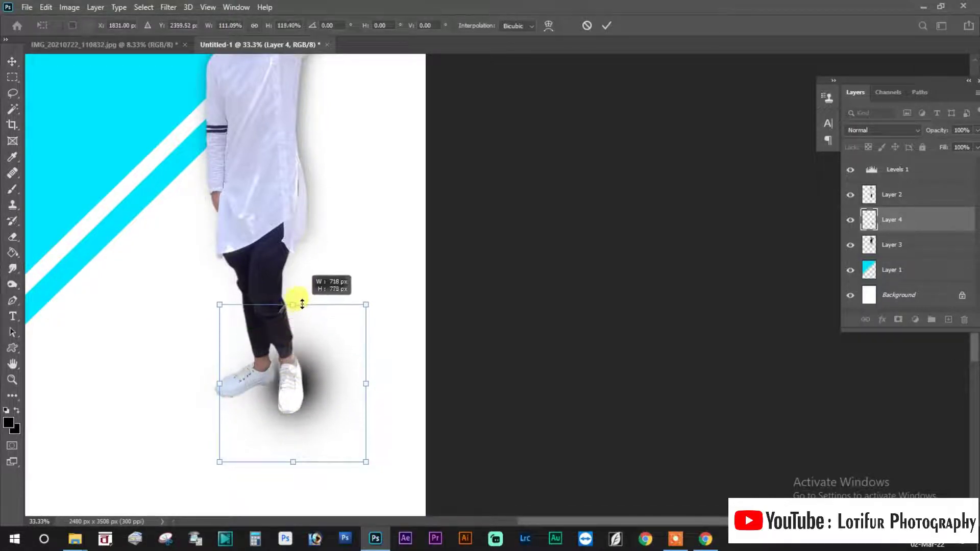
left_click_drag(286, 462, 292, 482)
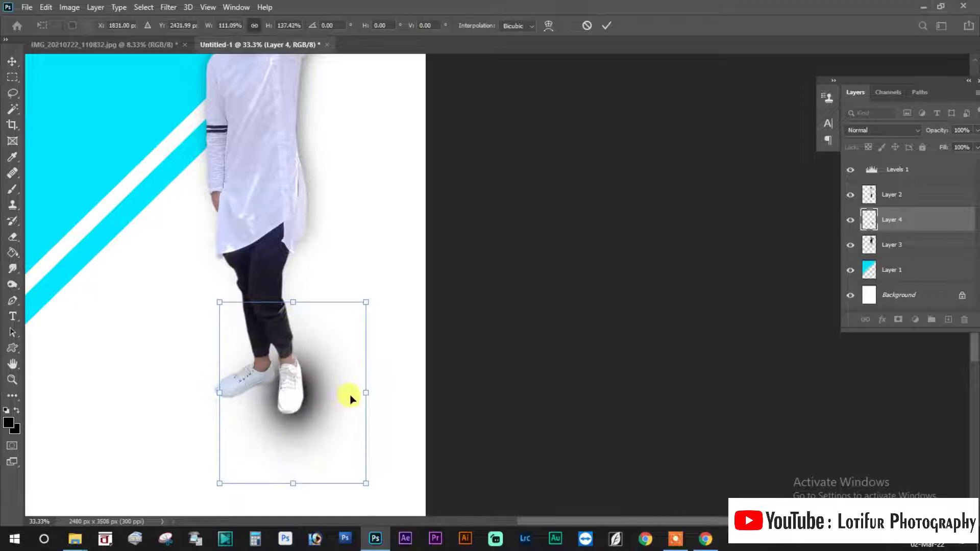
left_click_drag(366, 394, 290, 390)
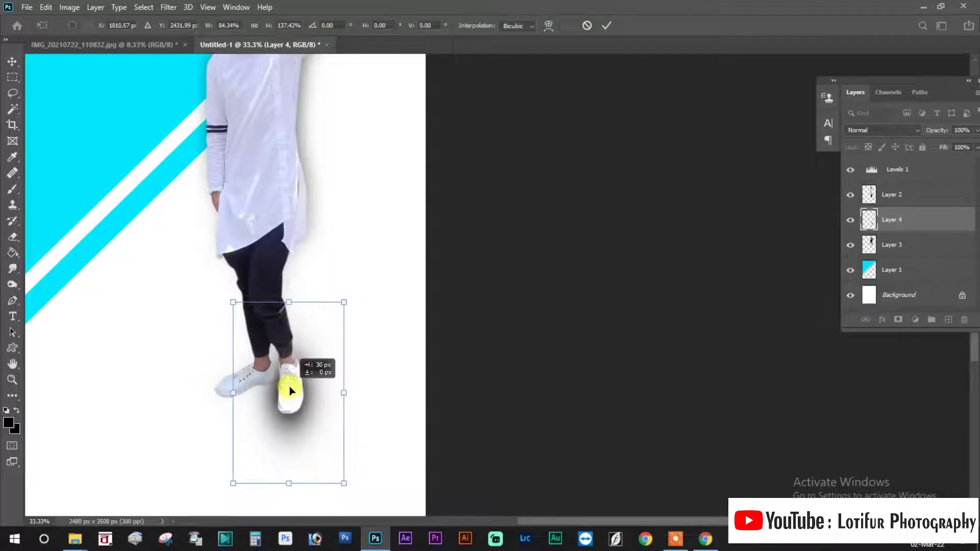
key("Return")
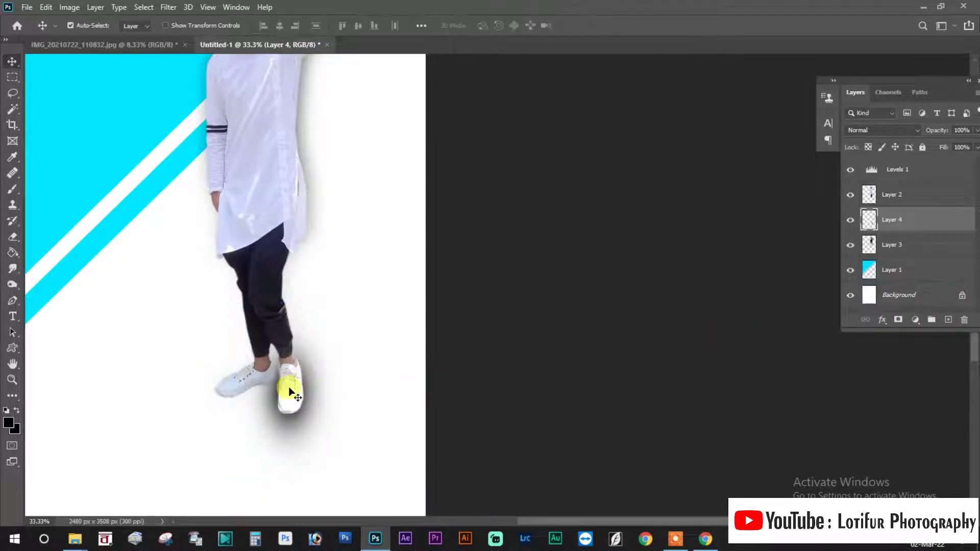
- Undo an accidental shadow copy and fade the shadow layer to 63% opacity
left_click_drag(289, 393, 259, 397)
key("ctrl+z")
key("ctrl")
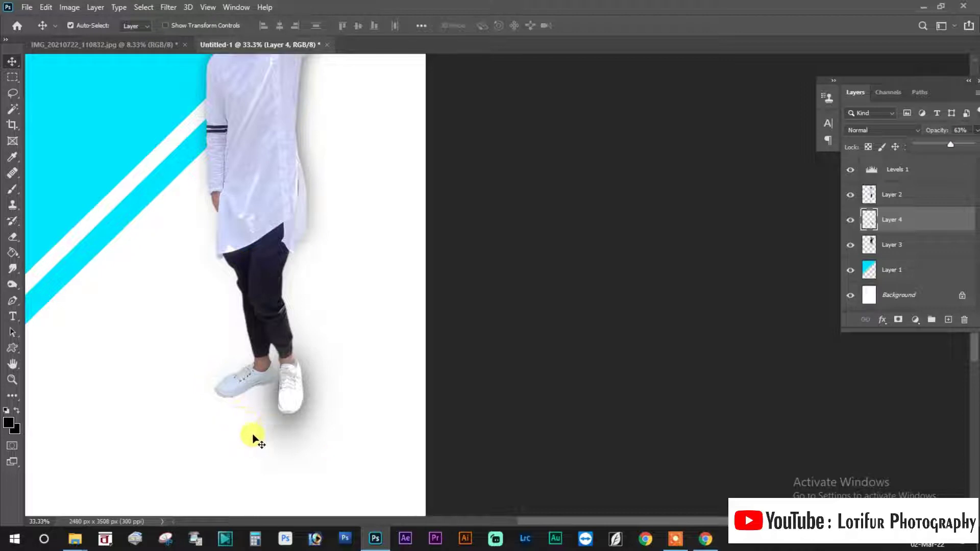
- Shift the shoe shadow slightly right under the man's feet
key("b")
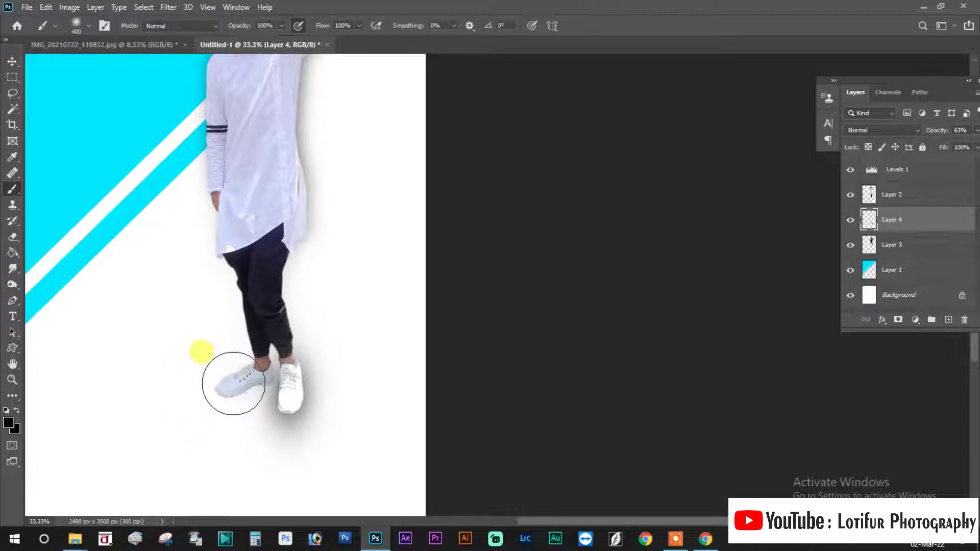
key("ctrl+t")
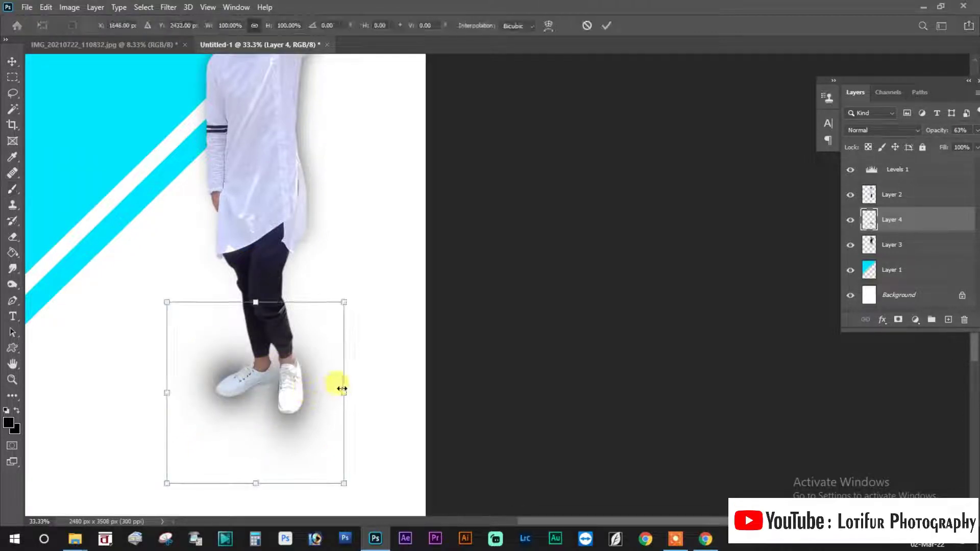
left_click_drag(342, 389, 343, 389)
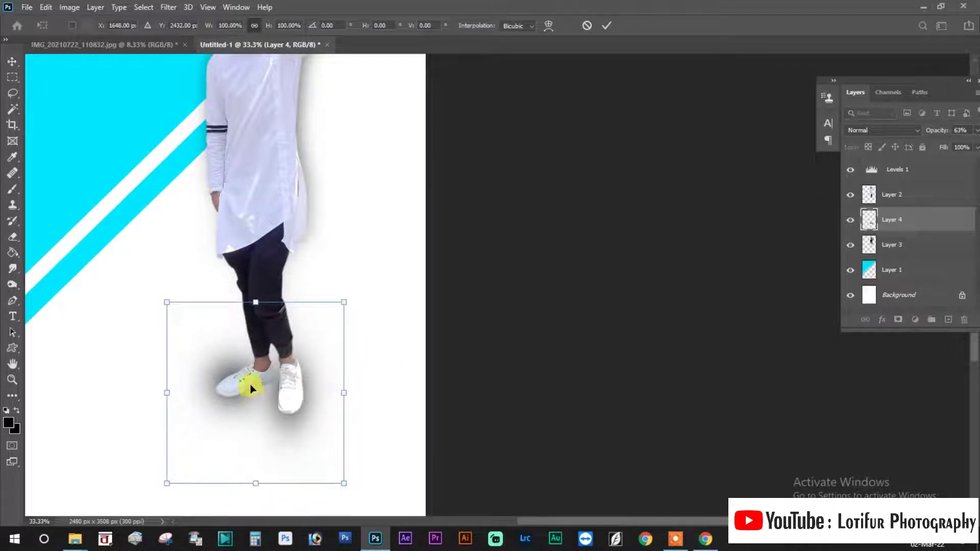
left_click_drag(251, 385, 257, 382)
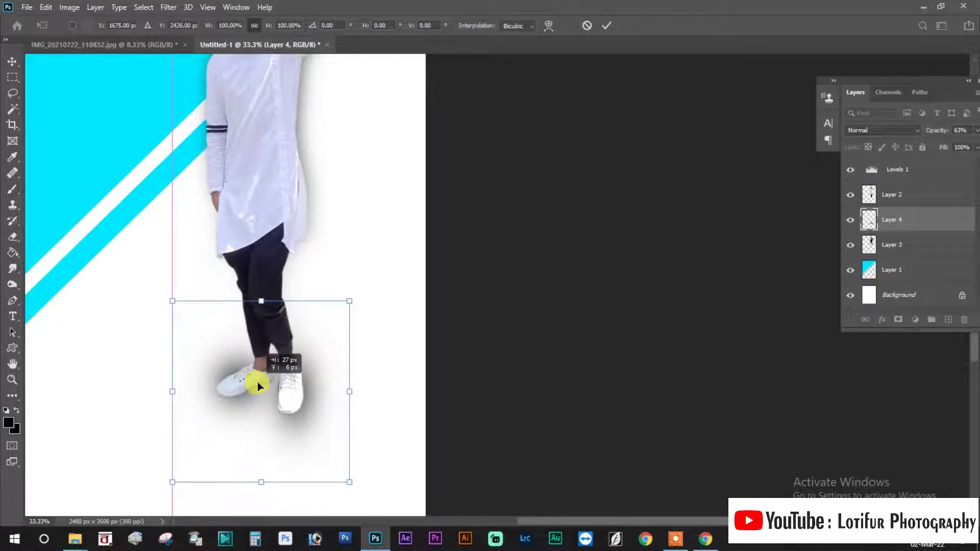
key("Return")
- Switch to the Eraser and reduce its brush size
key("b")
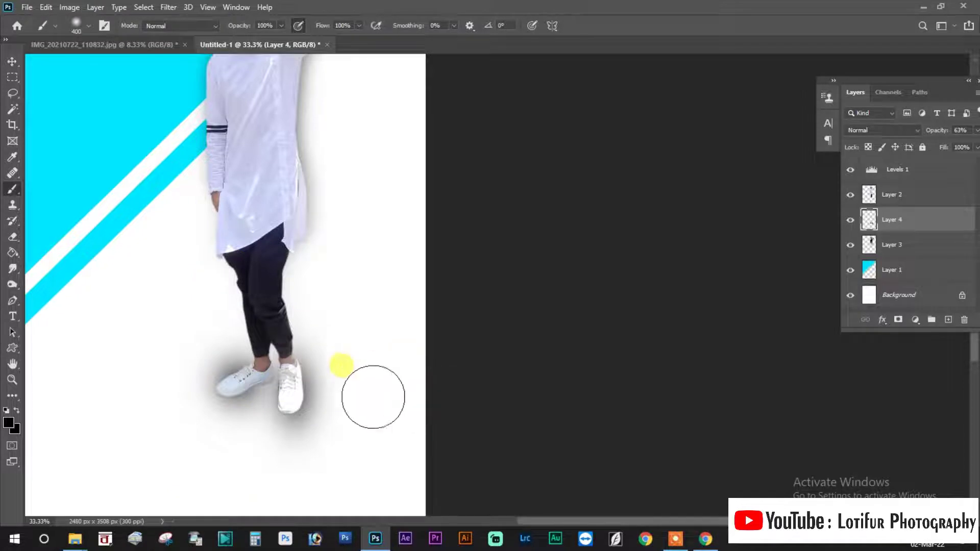
key("e")
key("bracketleft")
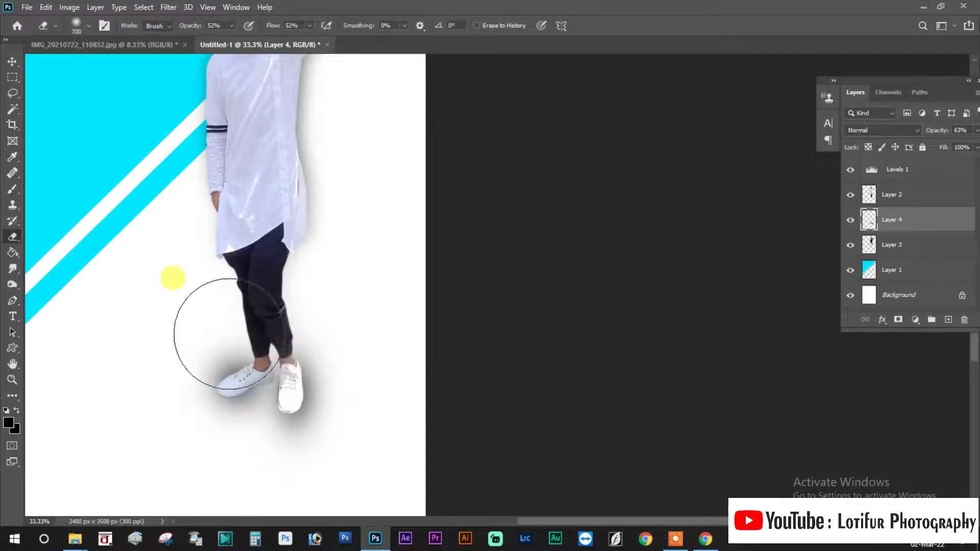
key("bracketleft")
key("bracketleft")
key("bracketleft")
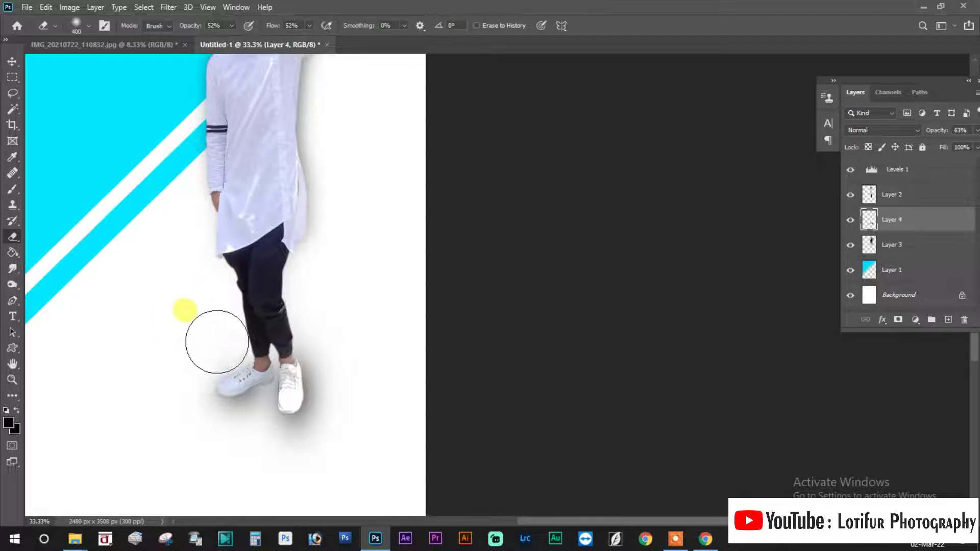
scroll(444, 292, "down", 1)
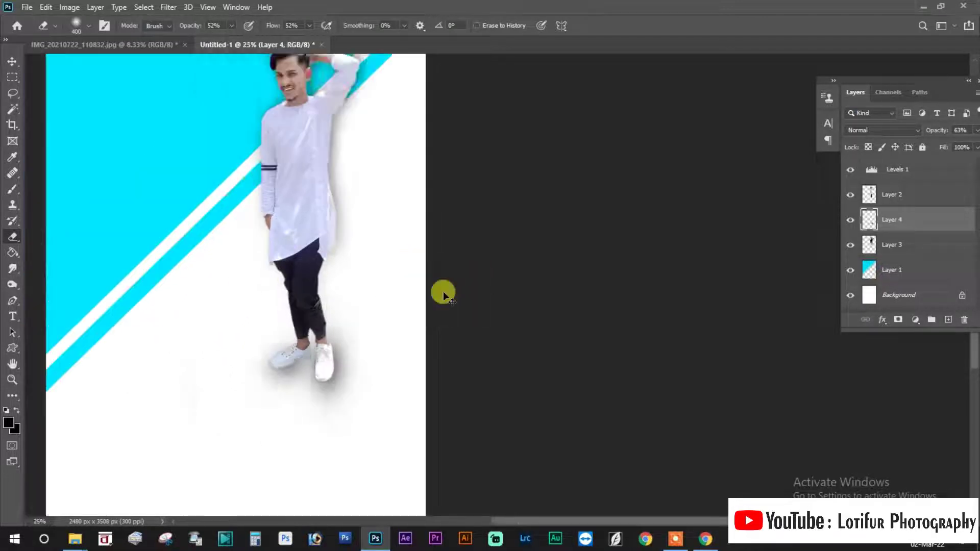
scroll(442, 291, "down", 2)
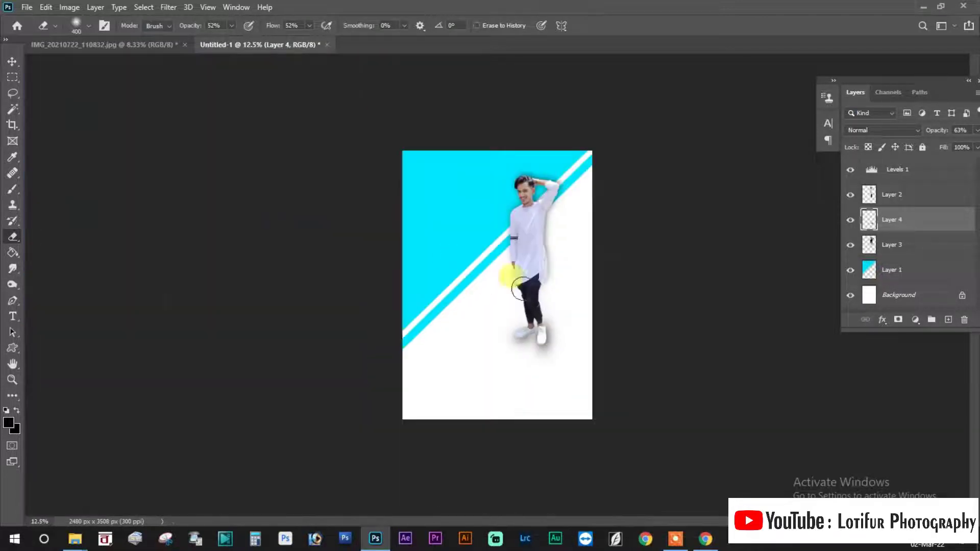
- Open the bg1 image folder from the desktop and drag the table image toward Photoshop
left_click(923, 6)
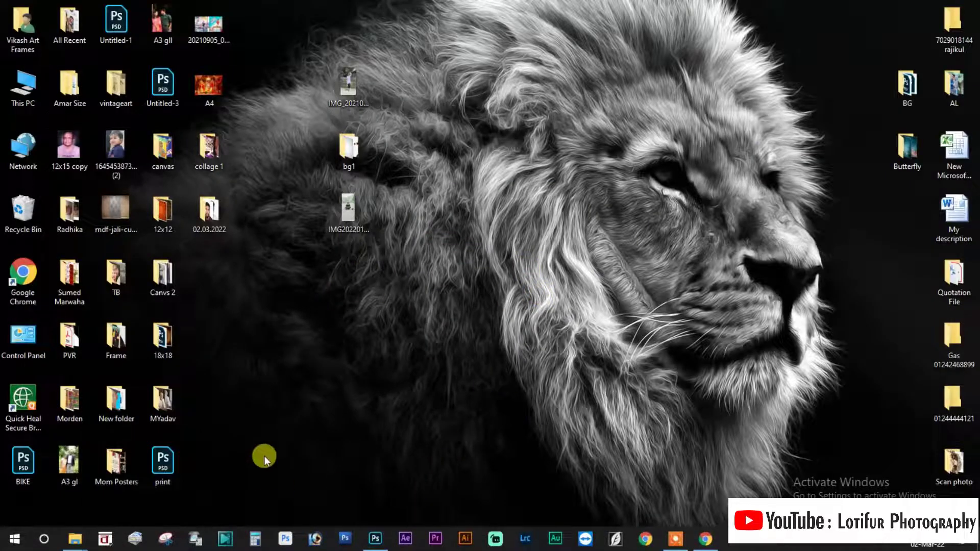
double_click(349, 150)
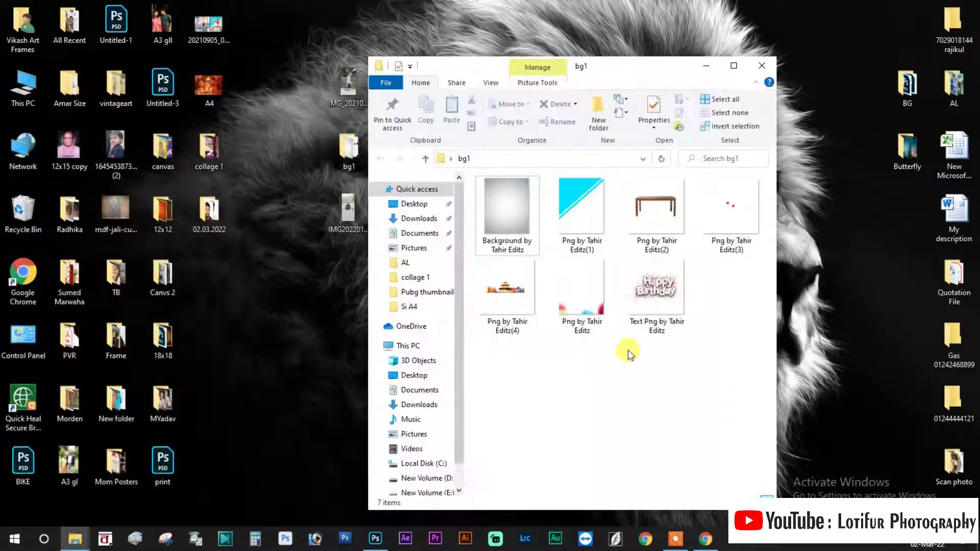
mouse_move(656, 209)
left_mouse_down()
mouse_move(393, 538)
mouse_move(177, 298)
left_mouse_up()
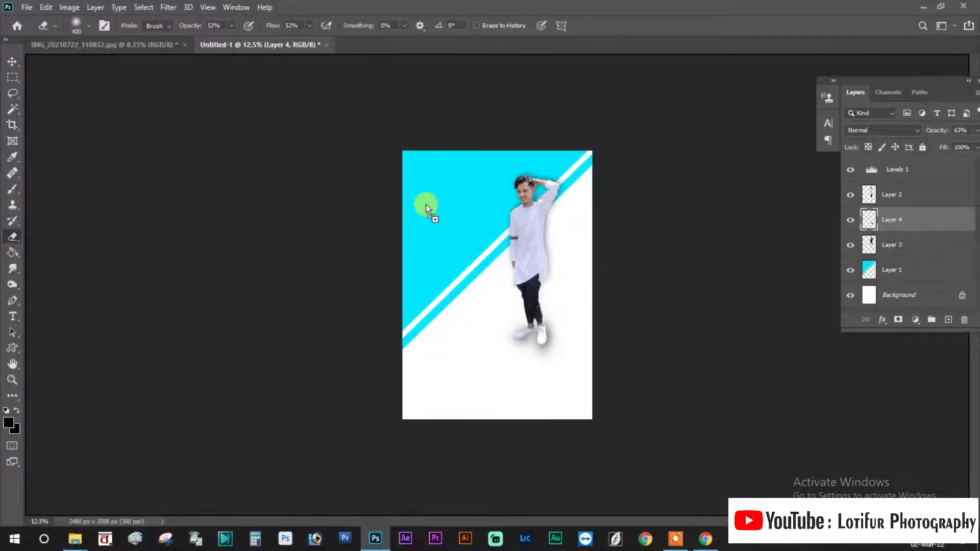
- Place the table image at the man's feet and bring it in front of him
left_click_drag(425, 205, 425, 204)
mouse_move(481, 280)
left_mouse_down()
mouse_move(487, 342)
mouse_move(487, 333)
left_mouse_up()
key("Return")
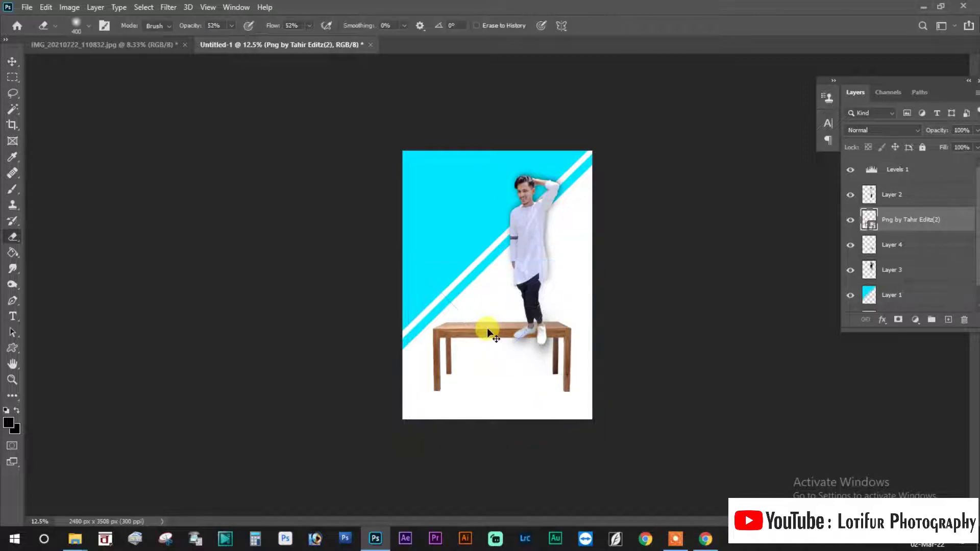
key("ctrl+bracketright")
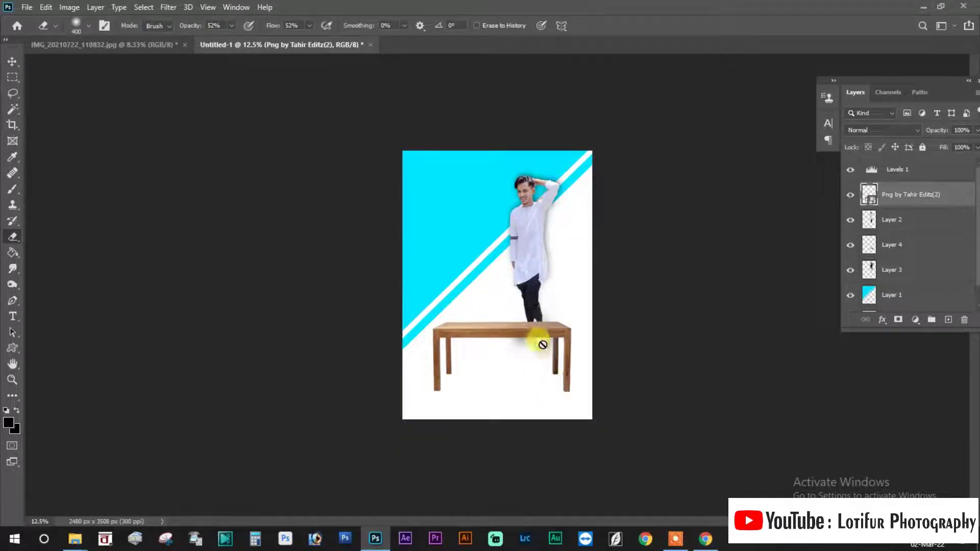
- Rasterize the table, erase its top around the man's legs, then select Levels 1
left_click(543, 345)
left_click(466, 212)
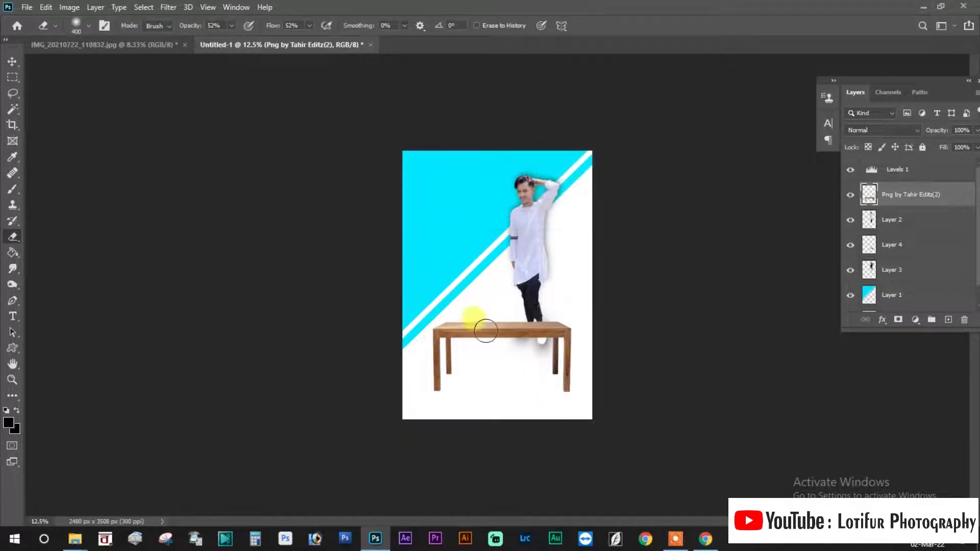
mouse_move(485, 331)
left_mouse_down()
mouse_move(510, 296)
mouse_move(574, 356)
mouse_move(572, 325)
left_mouse_up()
key("b")
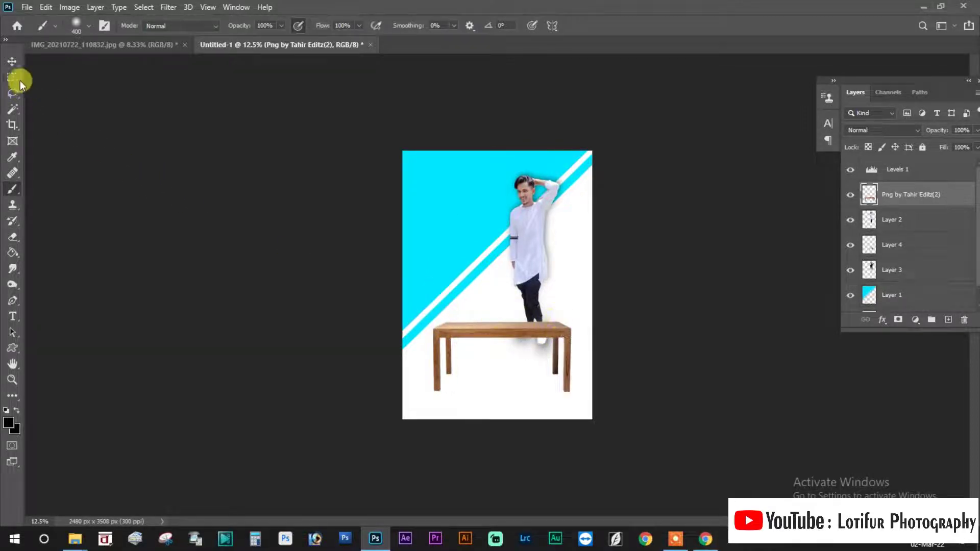
left_click(12, 62)
right_click(536, 247)
left_click(556, 248)
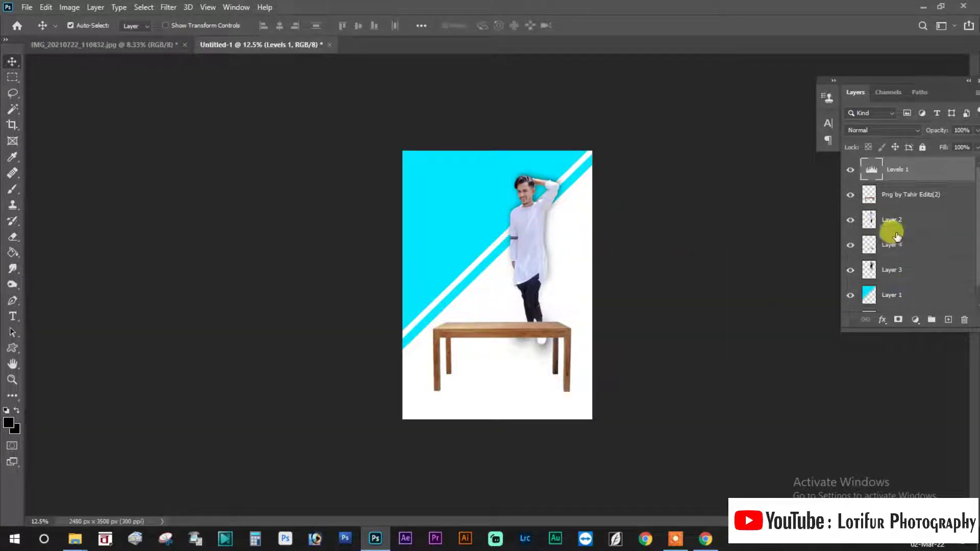
- Merge Layers 2, 3 and 4 of the standing man into one layer
left_click(892, 251)
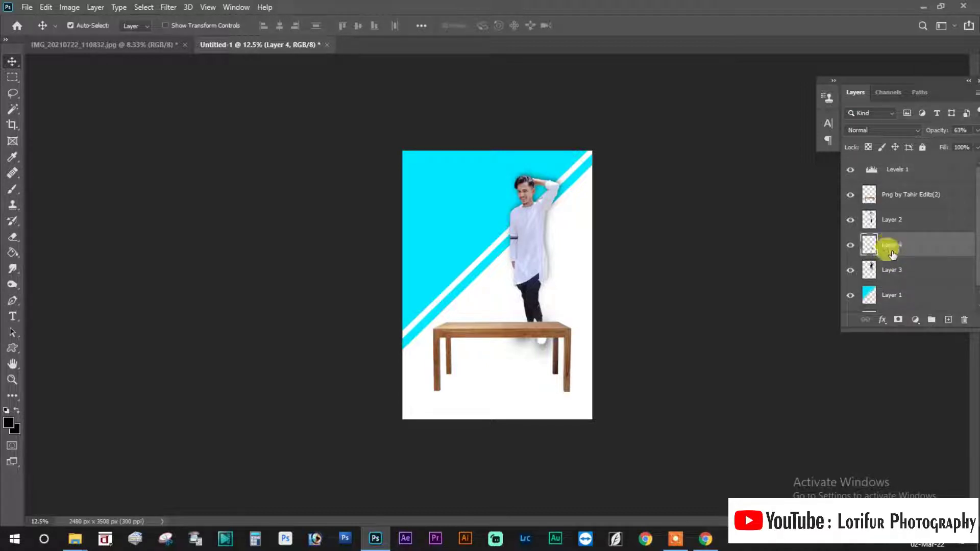
left_click(884, 270)
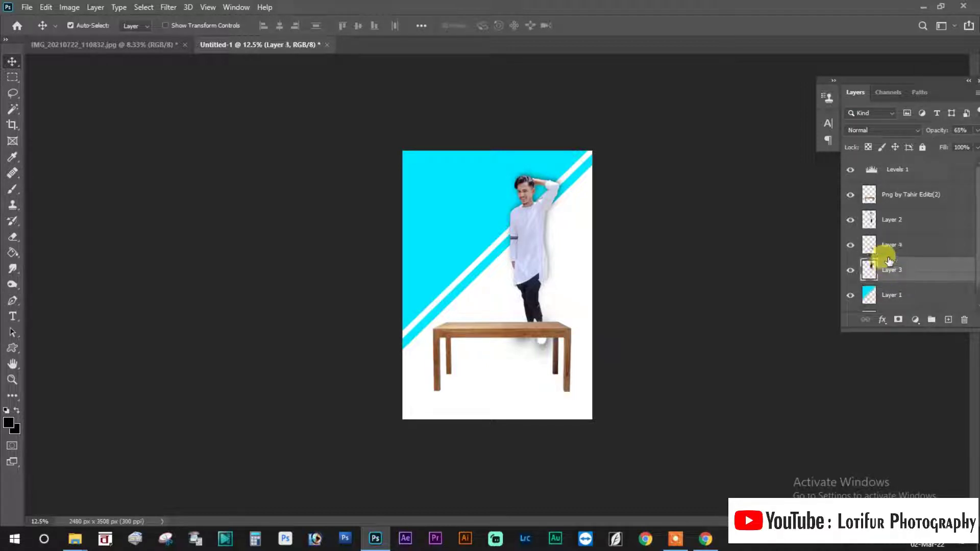
left_click(888, 249, "ctrl")
left_click(891, 221, "ctrl")
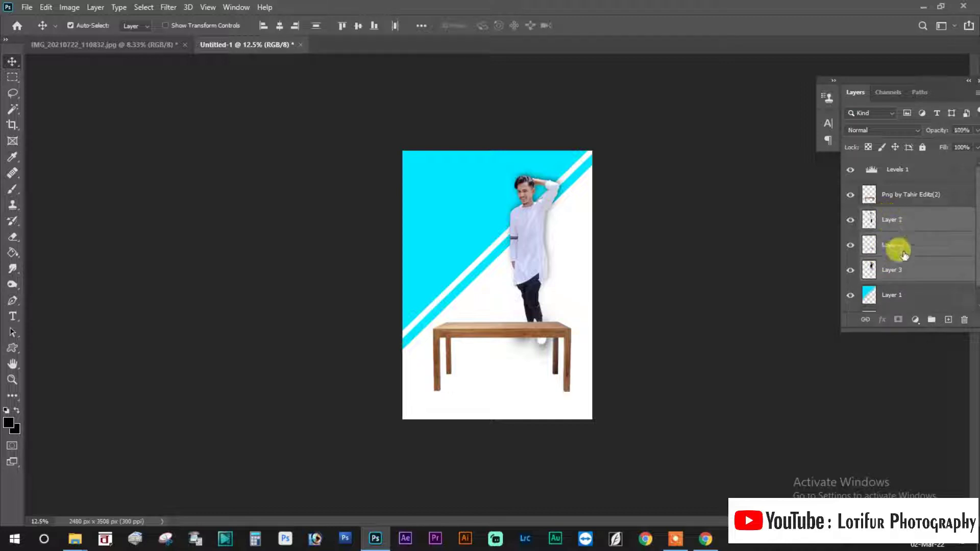
key("ctrl+e")
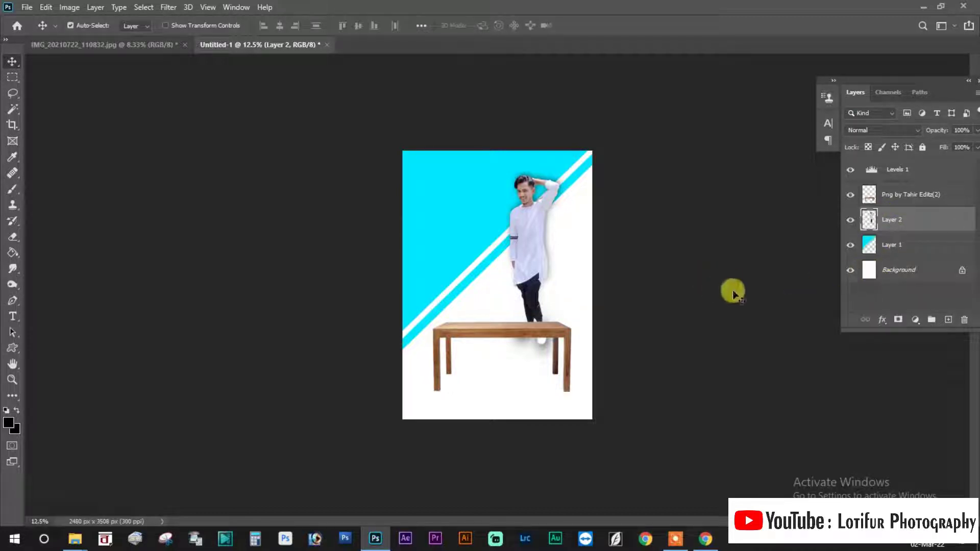
- Enlarge the merged man to about 110% and reposition him behind the table
key("ctrl+t")
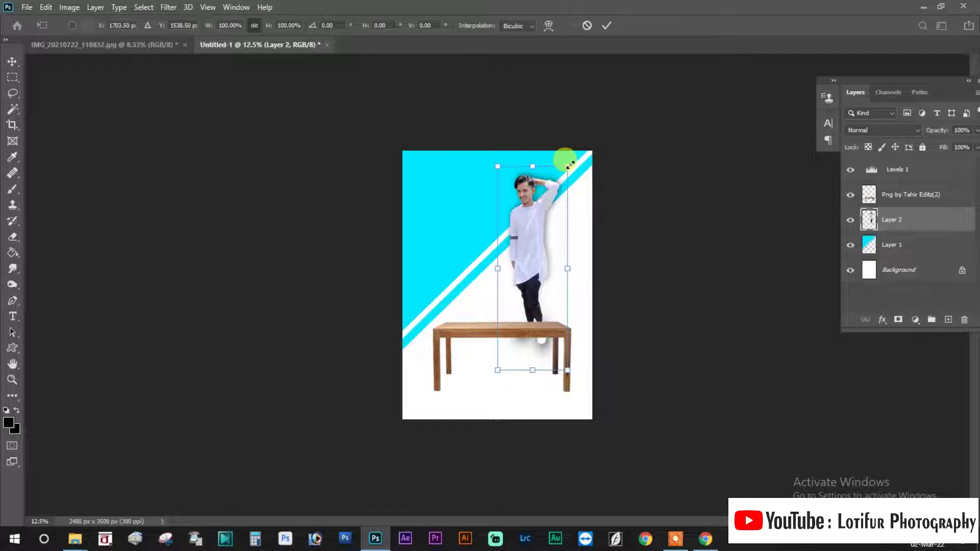
left_click_drag(570, 164, 573, 155)
left_click_drag(509, 204, 518, 220)
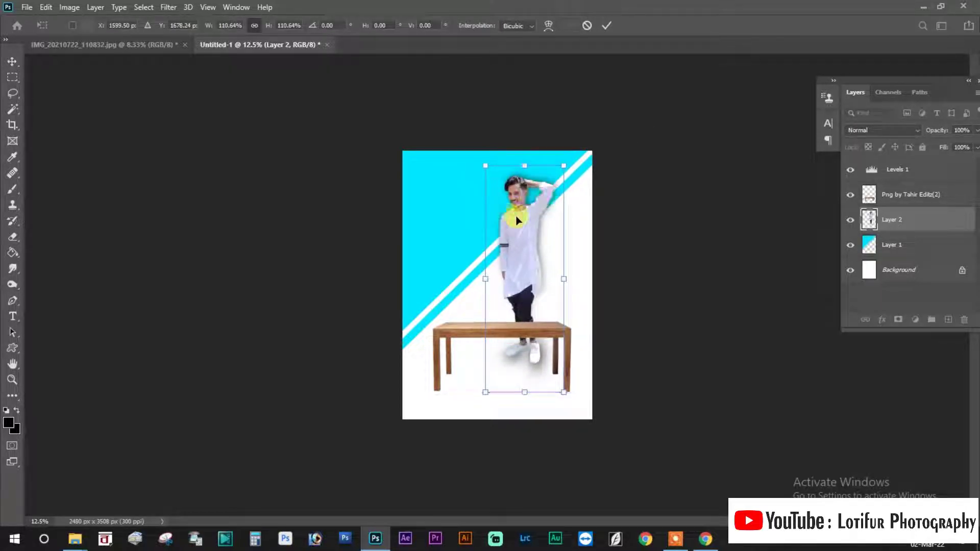
left_click_drag(544, 229, 543, 229)
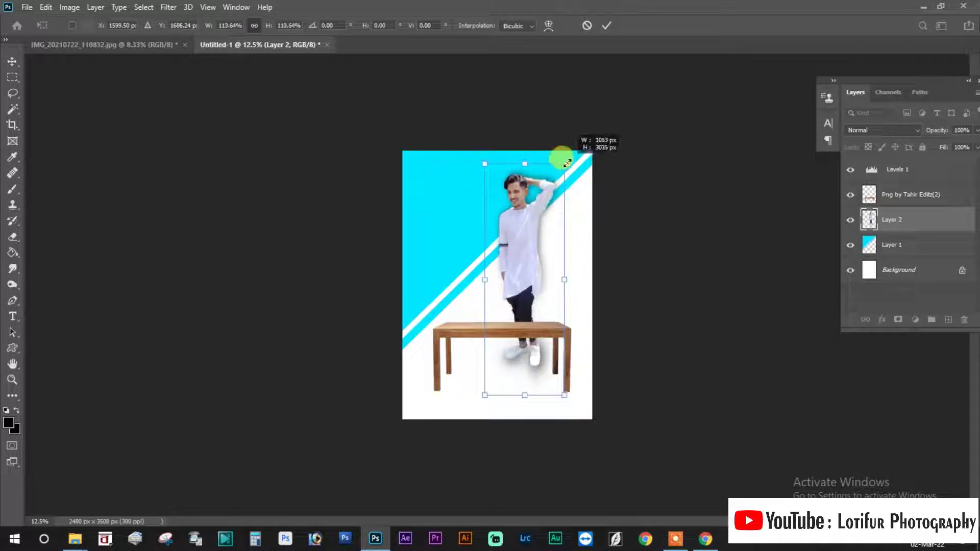
key("Return")
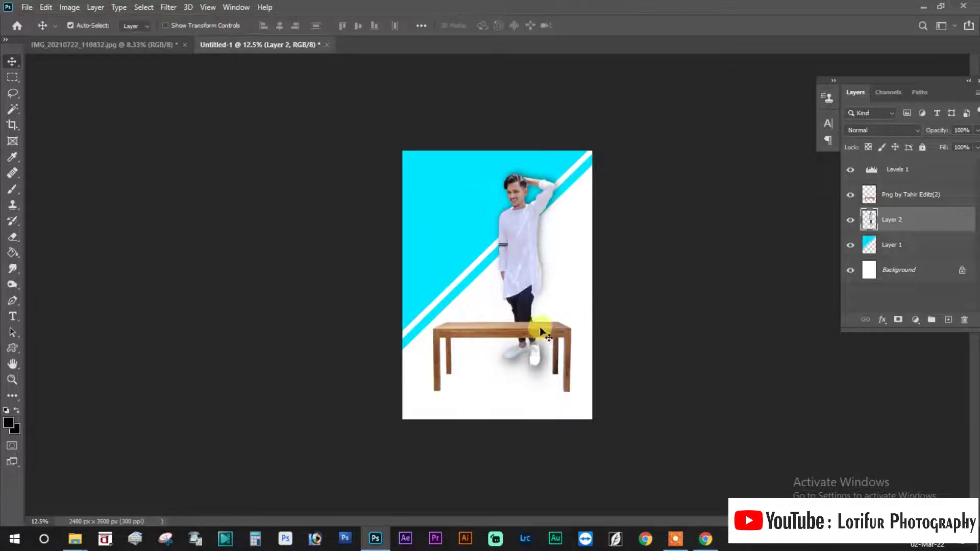
- Shrink the table layer slightly around its centre
left_click(542, 338)
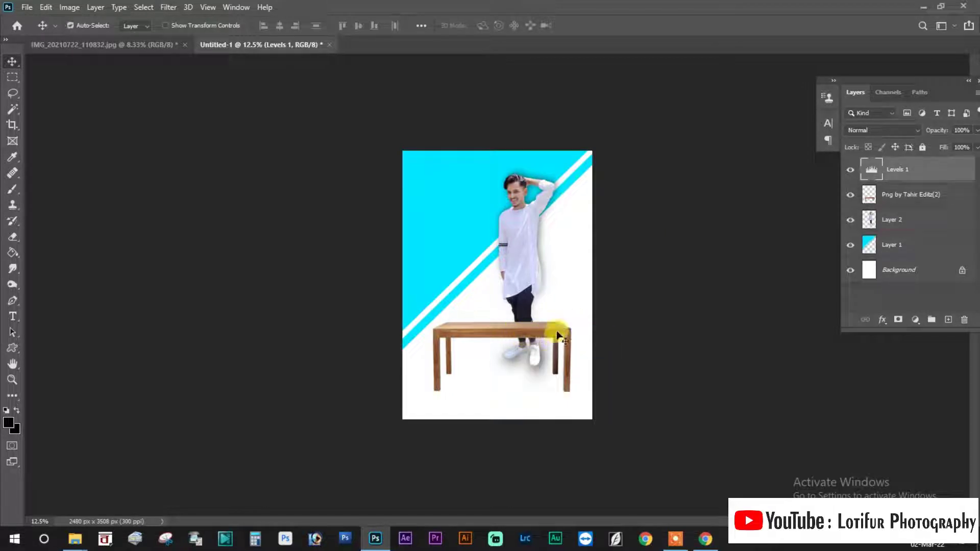
left_click_drag(554, 338, 530, 345)
left_click(911, 195)
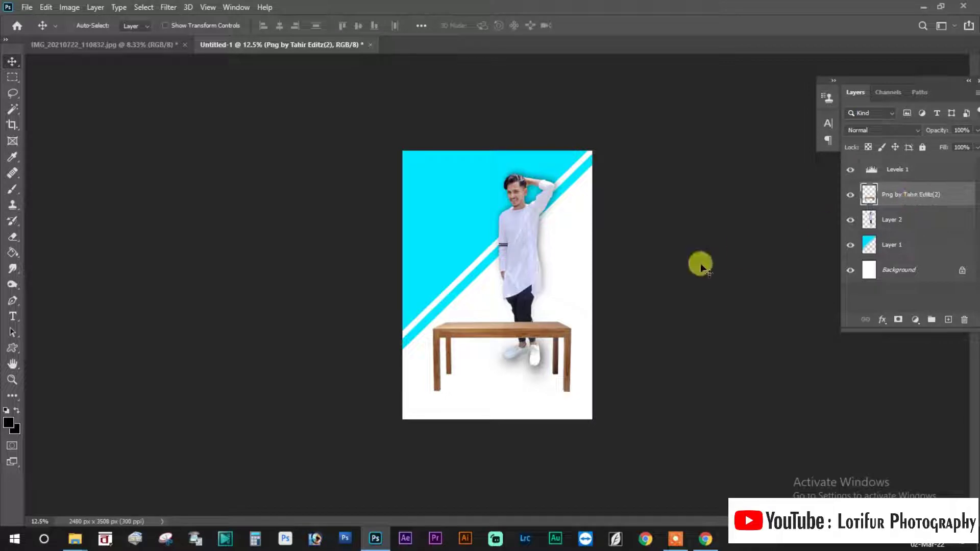
key("ctrl+t")
left_click_drag(571, 319, 567, 322)
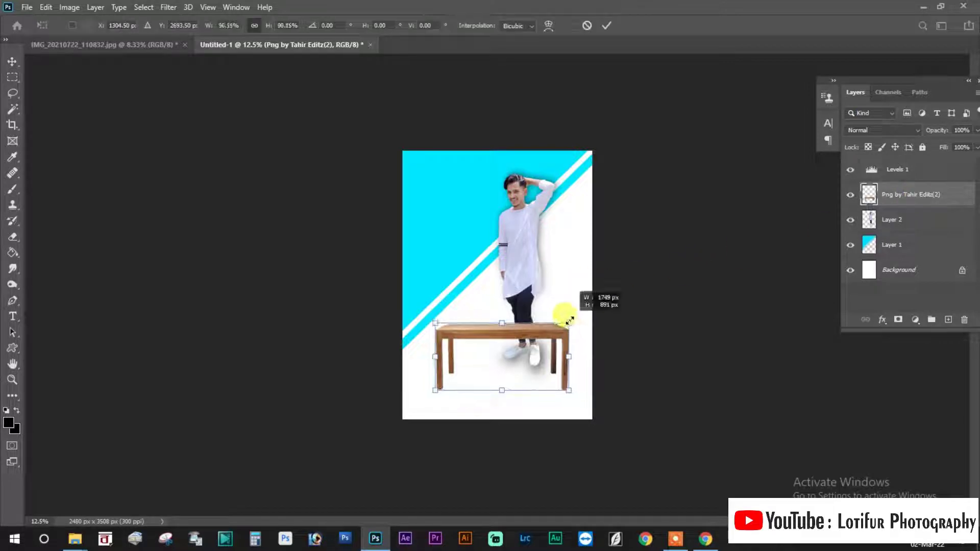
key("Return")
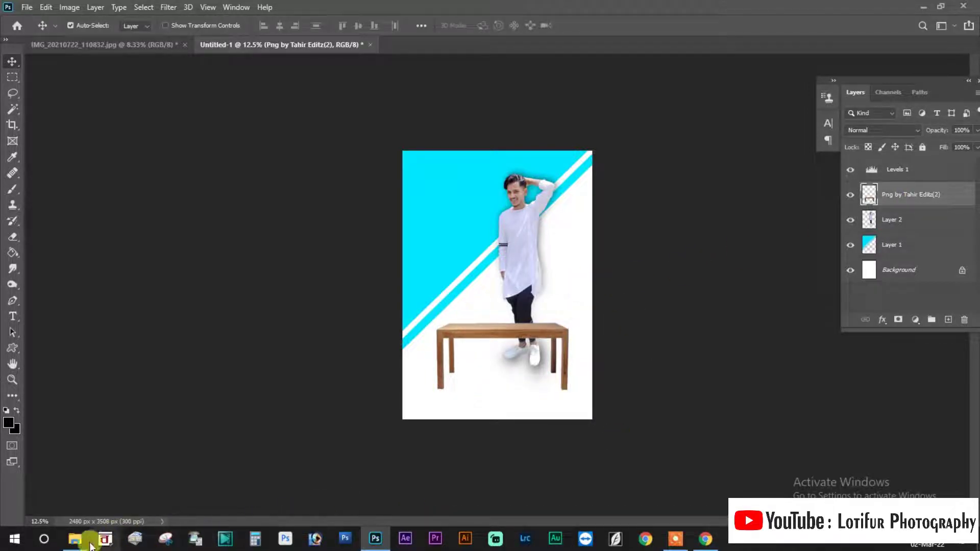
- Drag the cake and gifts image onto the table and scale it to 13.73%
mouse_move(75, 539)
left_click(166, 484)
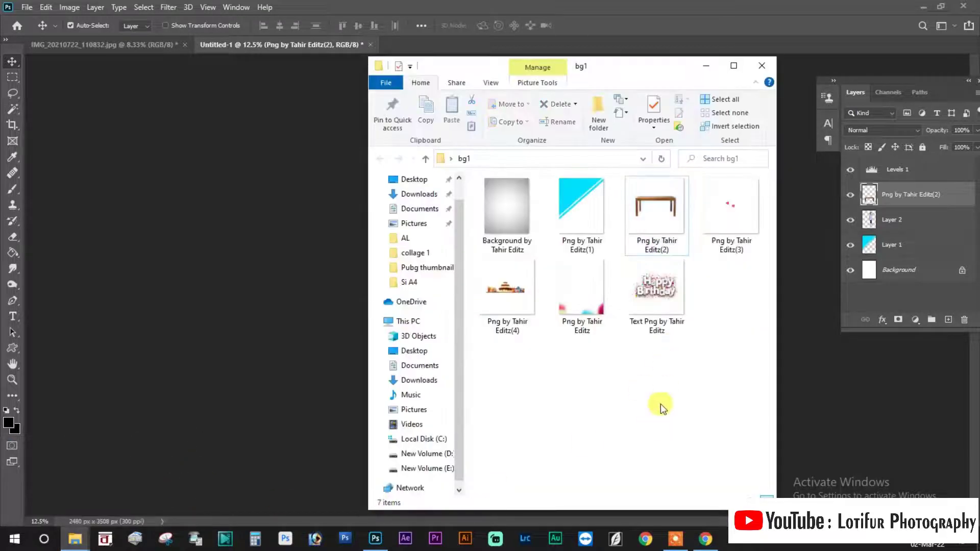
mouse_move(501, 298)
left_mouse_down()
mouse_move(377, 542)
mouse_move(489, 332)
left_mouse_up()
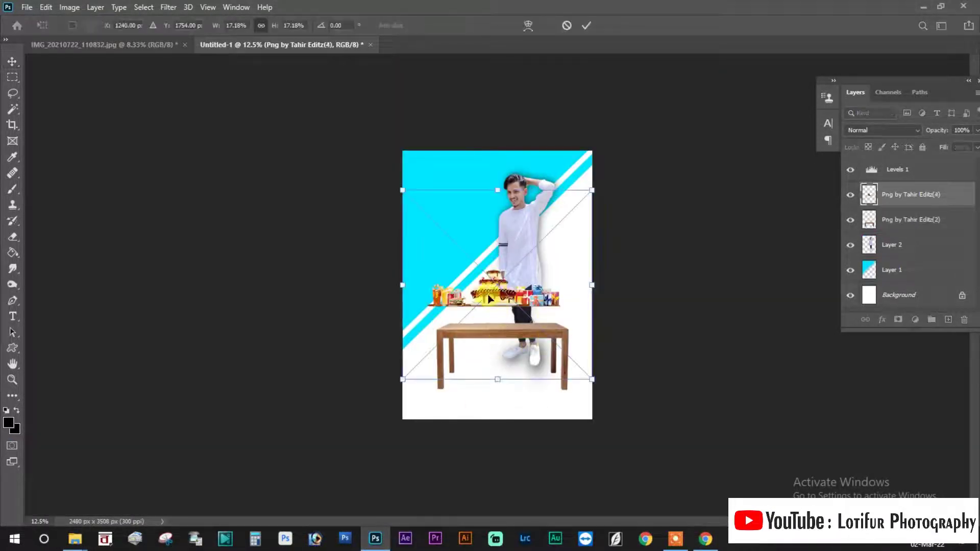
left_click_drag(489, 299, 503, 326)
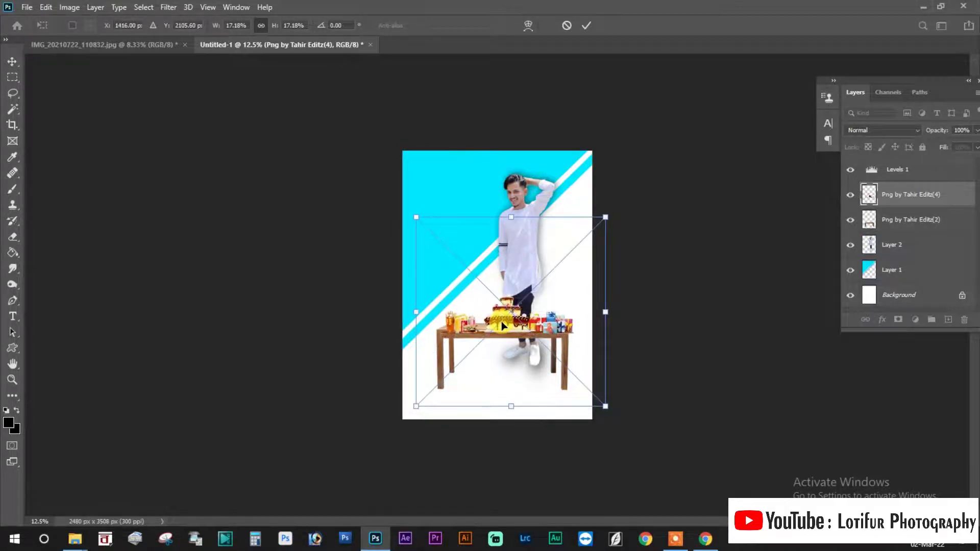
key("ctrl+plus")
key("ctrl+plus")
key("ctrl+plus")
mouse_move(280, 106)
left_mouse_down()
mouse_move(306, 143)
mouse_move(330, 154)
left_mouse_up()
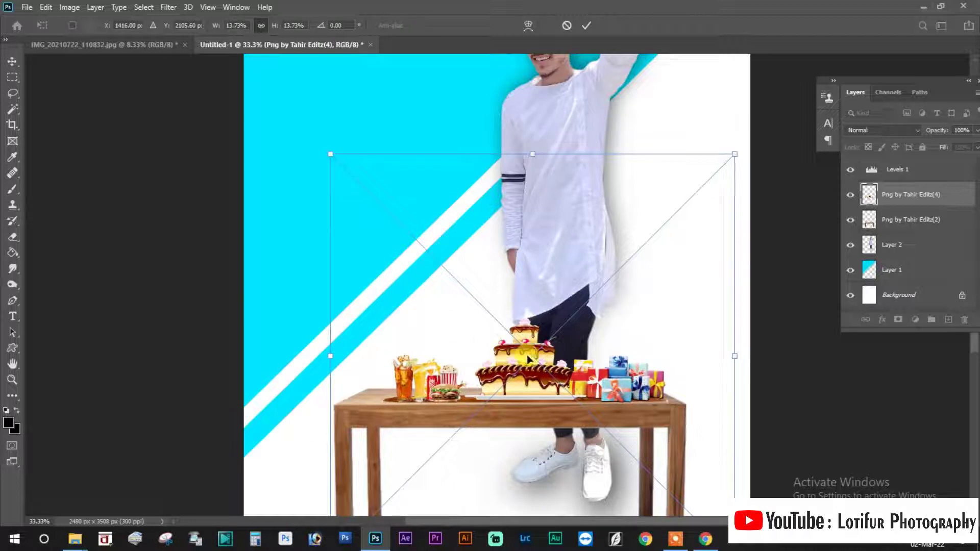
left_click_drag(526, 354, 511, 352)
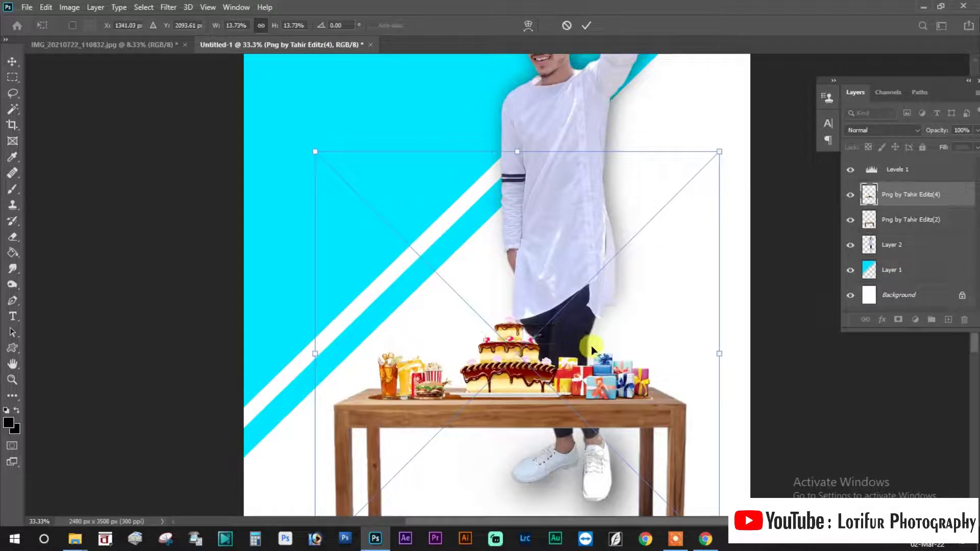
- Enlarge the cake and gifts to 14.94% and nudge them into place on the tabletop
key("Up")
key("Up")
key("Up")
key("Up")
key("Up")
key("Up")
key("Up")
key("Up")
key("Up")
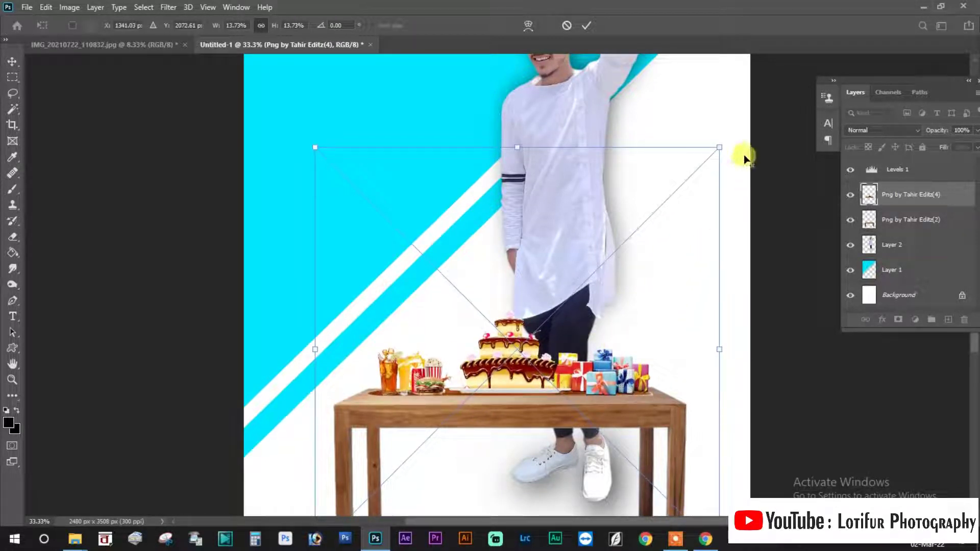
left_click_drag(724, 145, 742, 127)
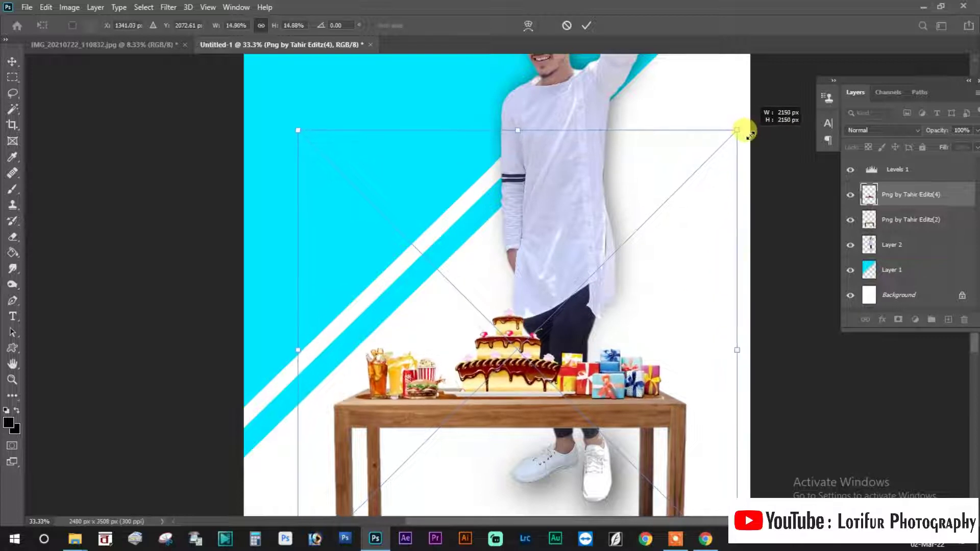
key("Right")
key("Right")
key("Right")
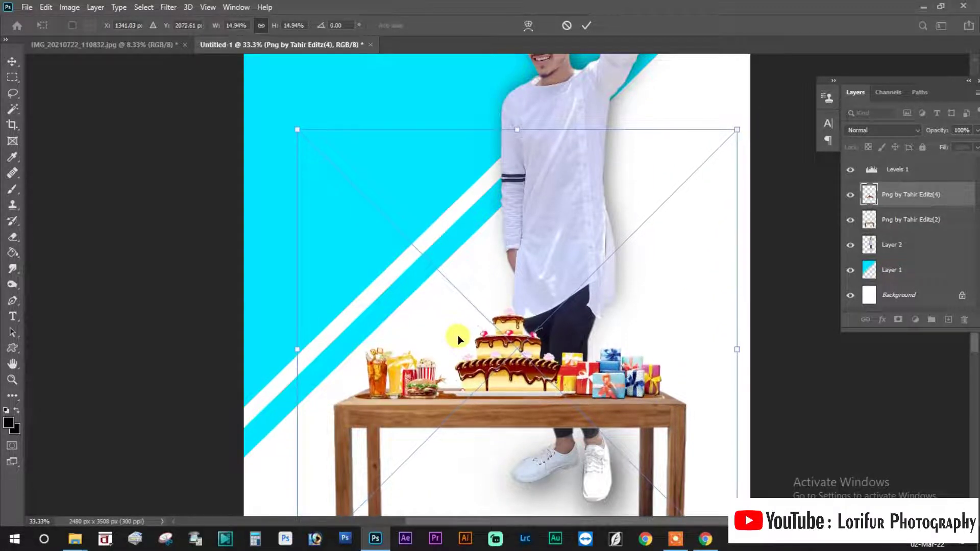
key("Down")
key("Down")
key("Down")
key("Right")
key("Right")
key("Right")
key("Up")
key("Up")
key("Up")
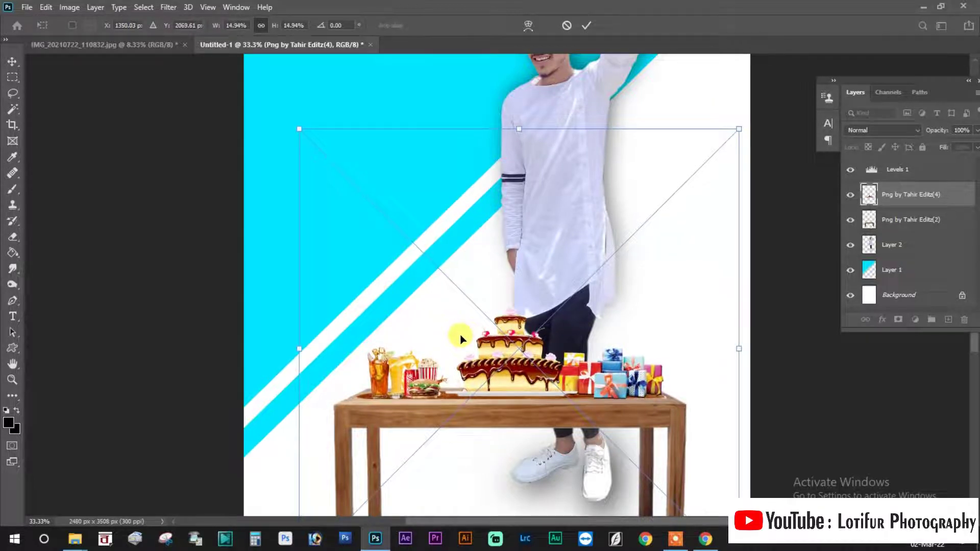
key("Return")
scroll(565, 425, "down", 1)
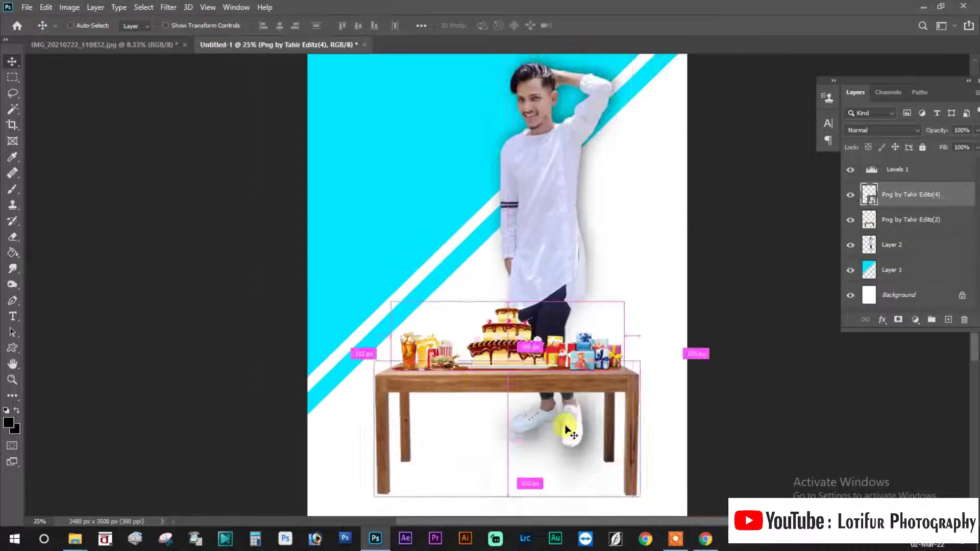
scroll(565, 424, "down", 2)
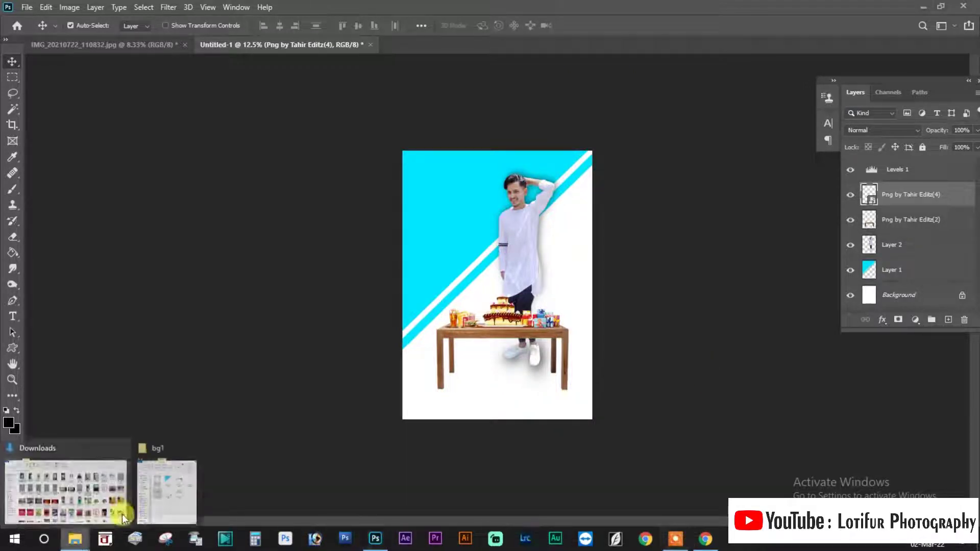
- Place the bokeh spots image along the bottom, scaled to about 112% across the full width
left_click(162, 482)
left_click(644, 356)
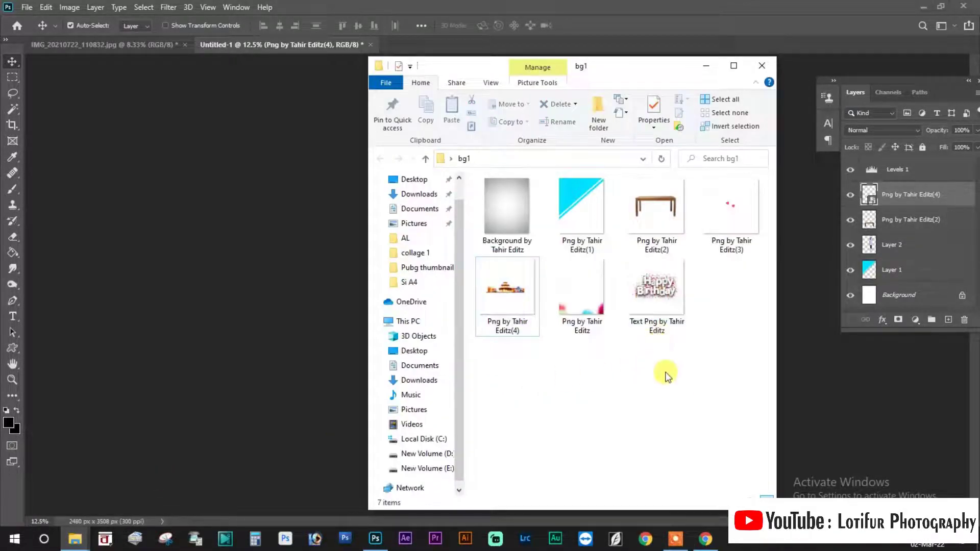
mouse_move(582, 296)
left_mouse_down()
mouse_move(383, 545)
mouse_move(536, 387)
left_mouse_up()
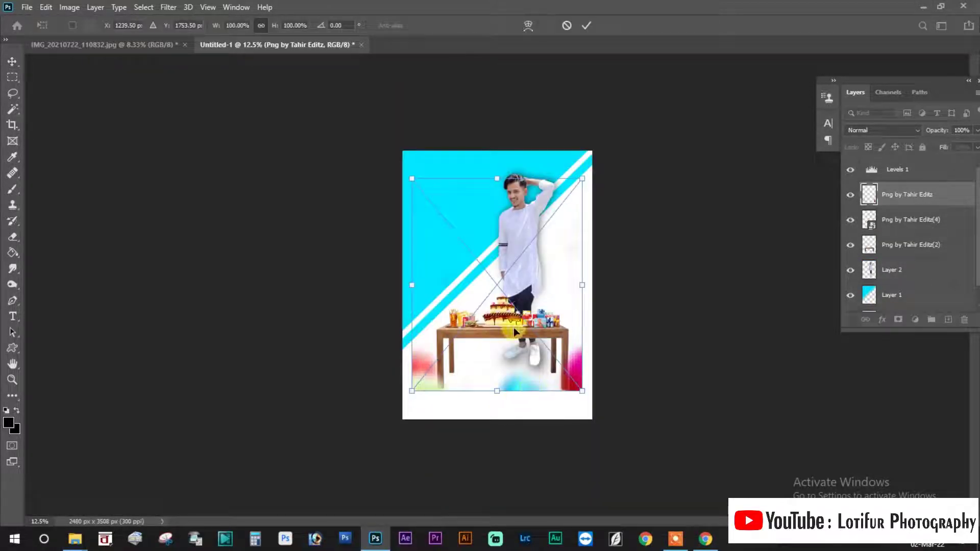
left_click_drag(513, 330, 519, 359)
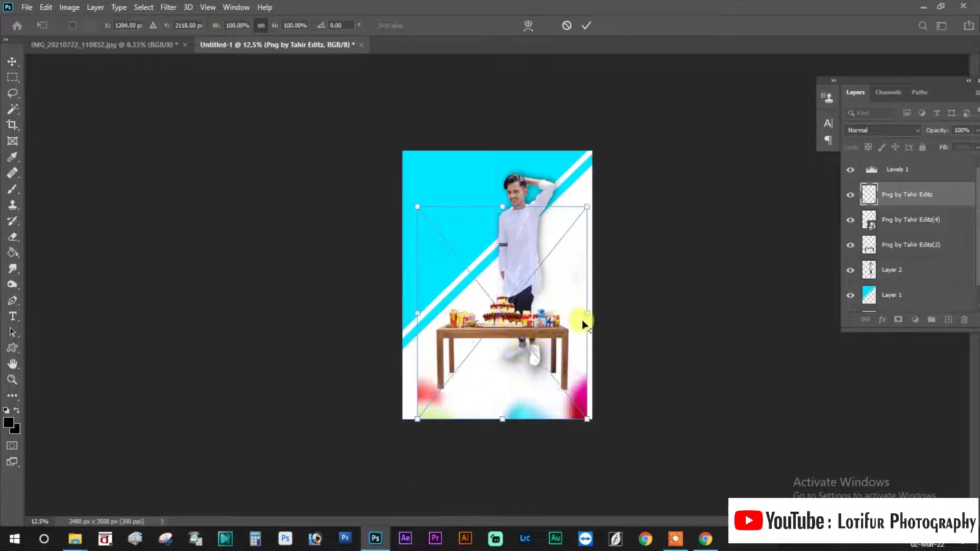
left_click_drag(586, 312, 596, 296)
left_click_drag(533, 359, 529, 349)
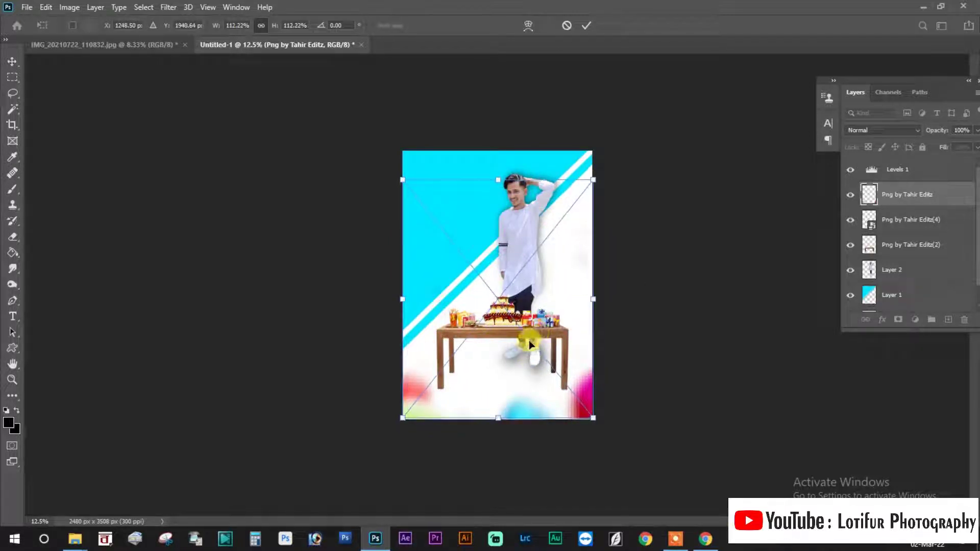
key("Return")
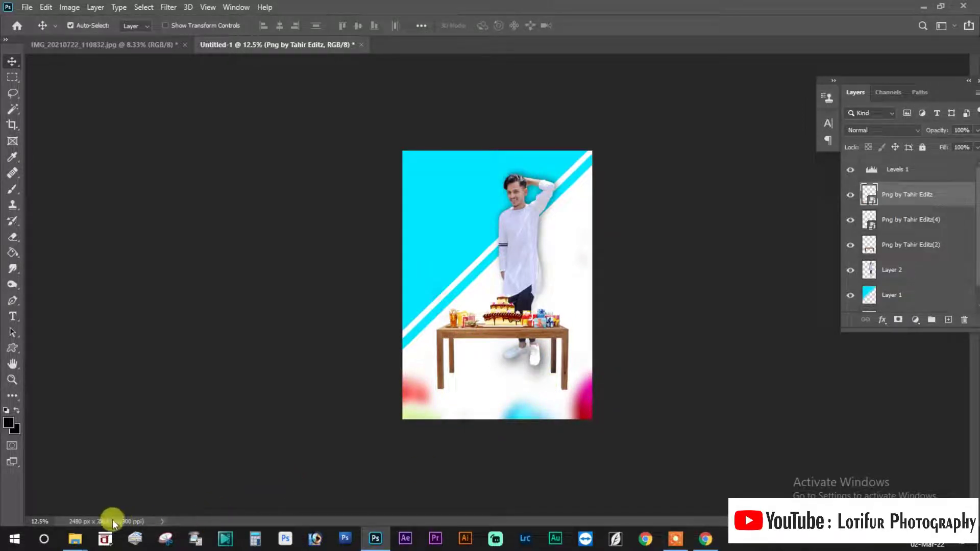
mouse_move(74, 539)
left_click(183, 476)
- Place the Happy Birthday image on the poster, tilt it diagonally and move it up-left
left_click(610, 445)
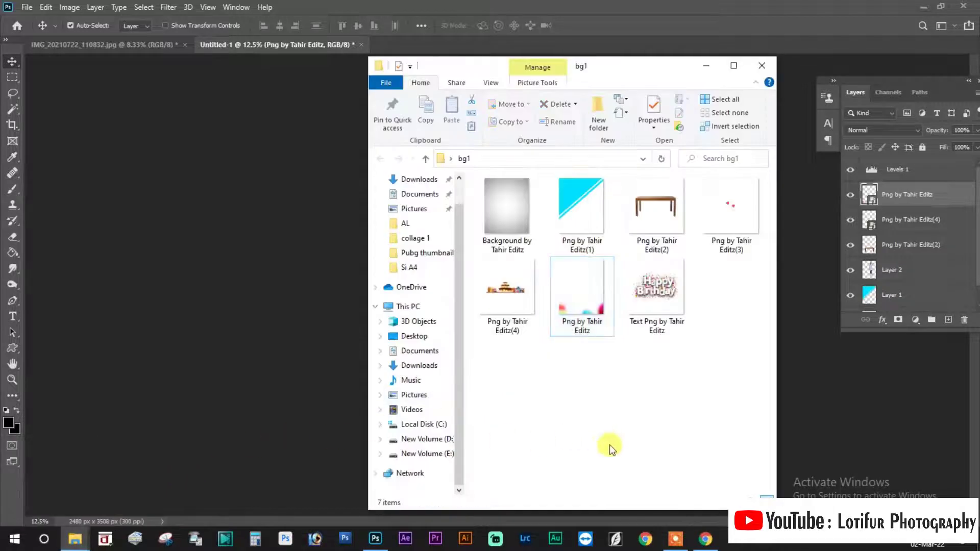
left_click_drag(655, 301, 251, 310)
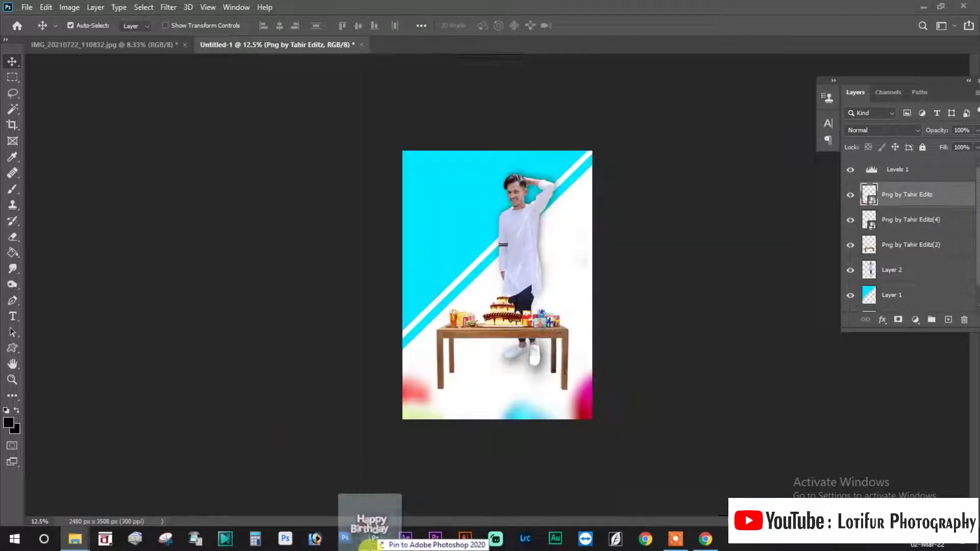
left_click_drag(489, 280, 465, 266)
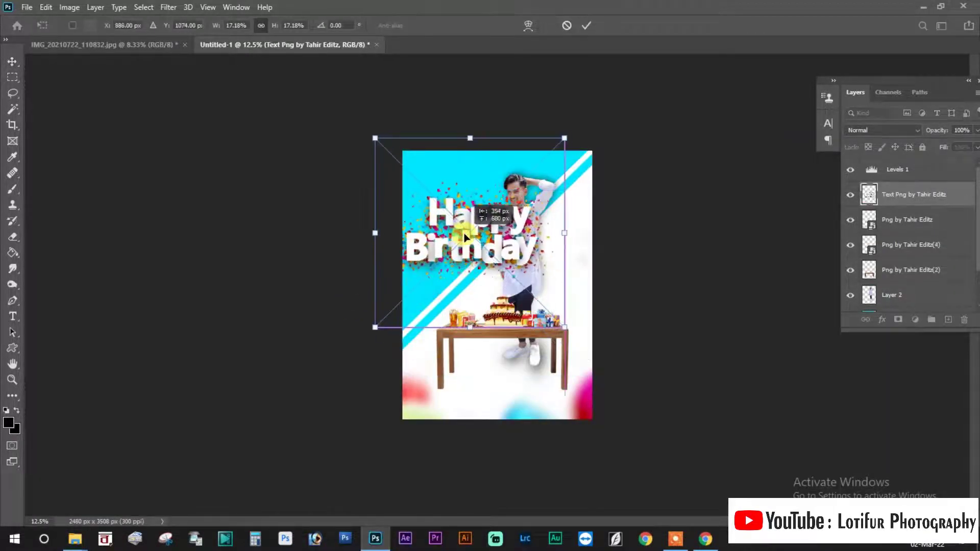
left_click_drag(651, 297, 712, 188)
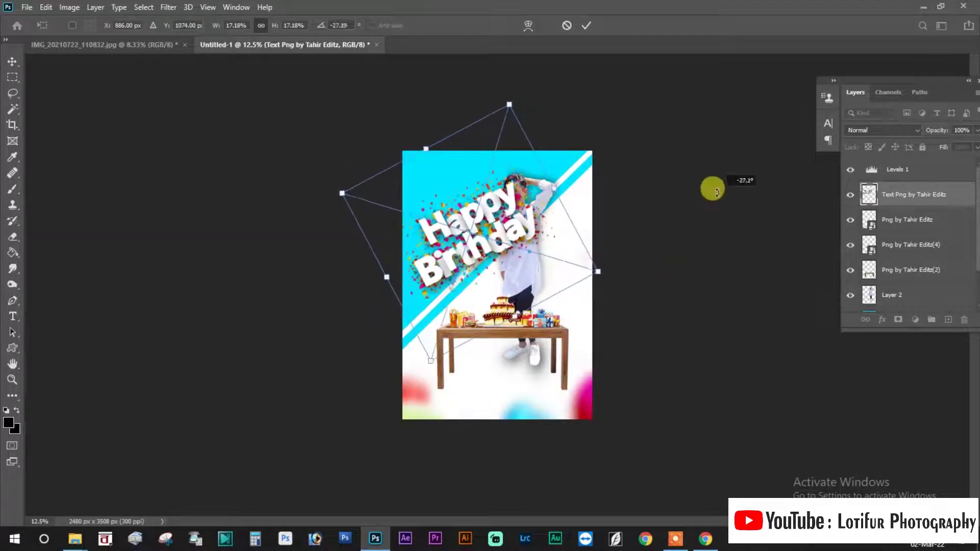
left_click_drag(464, 210, 460, 194)
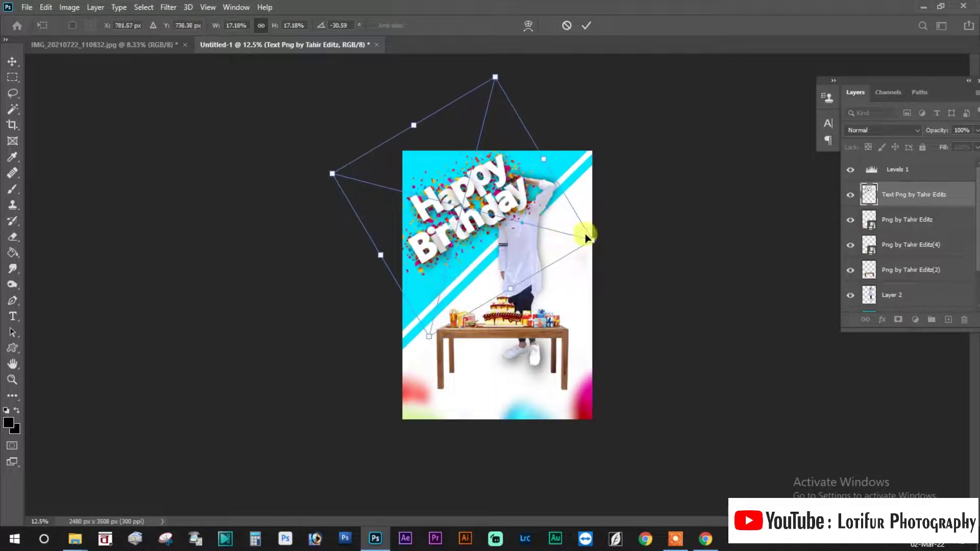
- Shrink the Happy Birthday text and move it into the cyan upper-left corner
left_click_drag(591, 238, 588, 238)
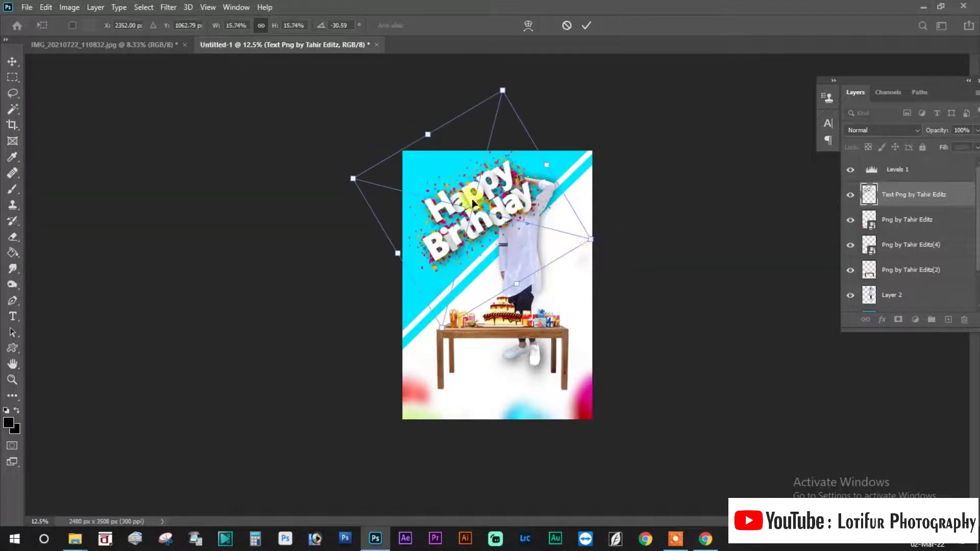
left_click_drag(469, 197, 464, 184)
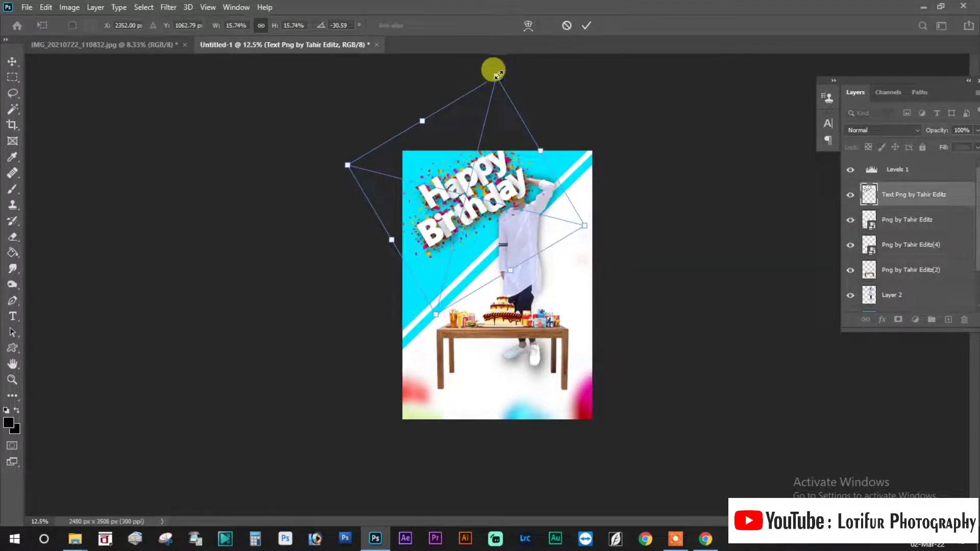
left_click_drag(496, 74, 510, 117)
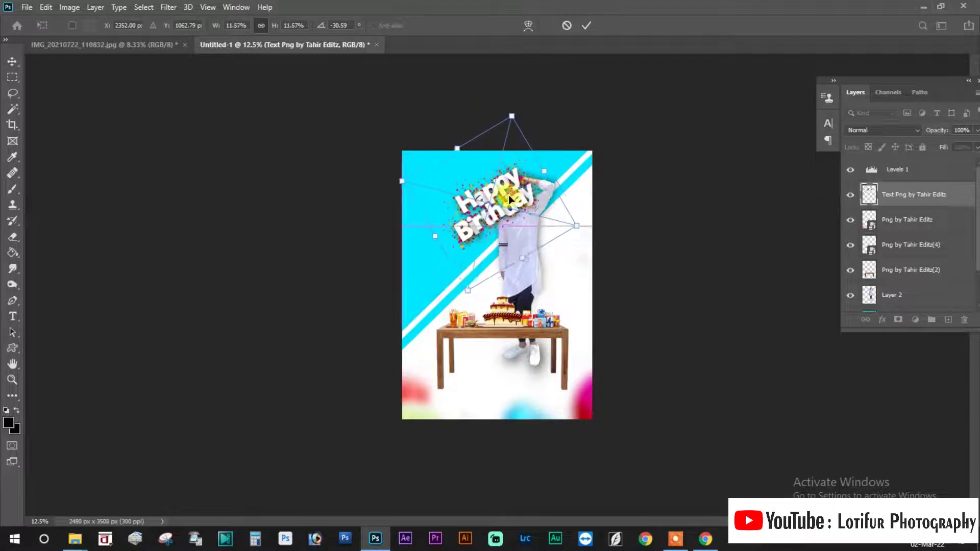
left_click_drag(509, 195, 477, 184)
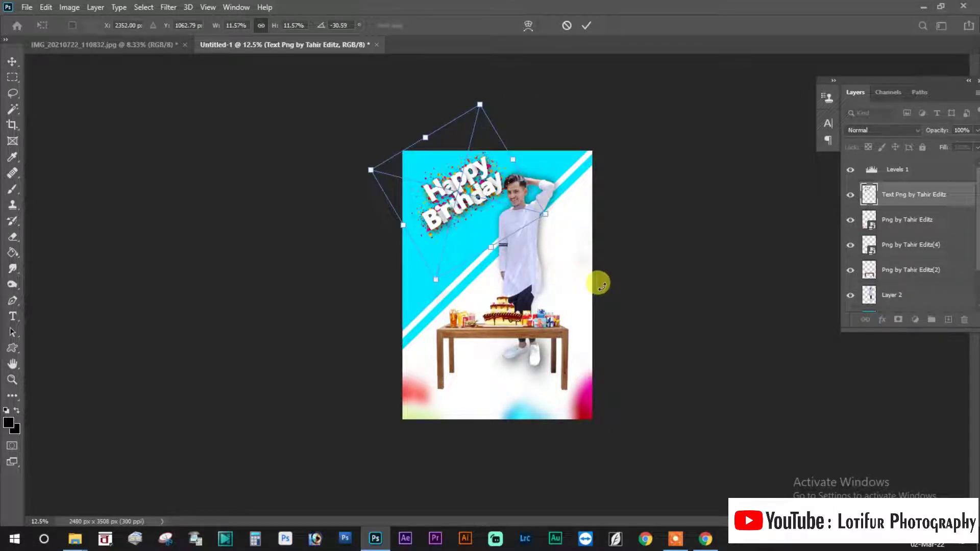
key("shift+Left")
key("shift+Left")
key("shift+Left")
- Steepen the text's tilt to about -36°, nudge it up, fine-tune its size and commit
left_click_drag(614, 250, 633, 245)
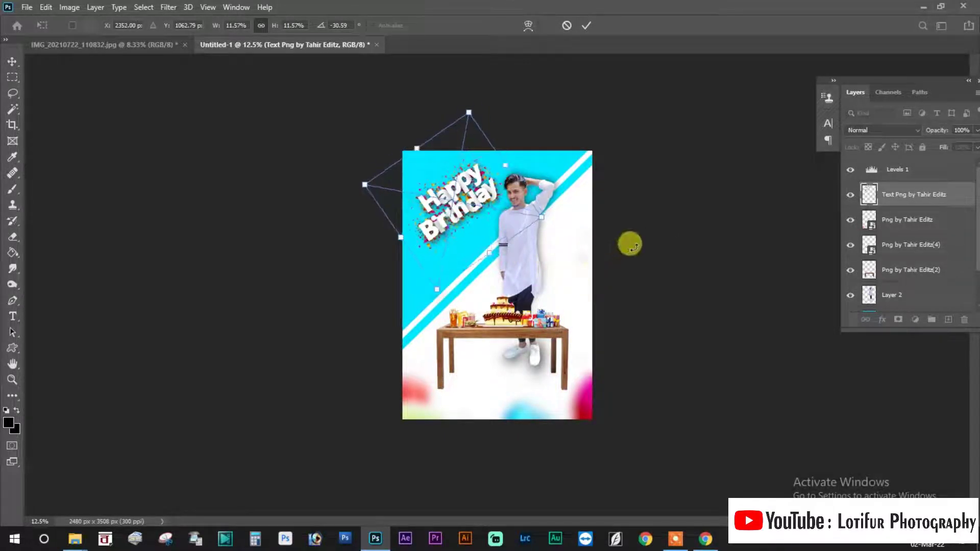
key("Up")
key("Up")
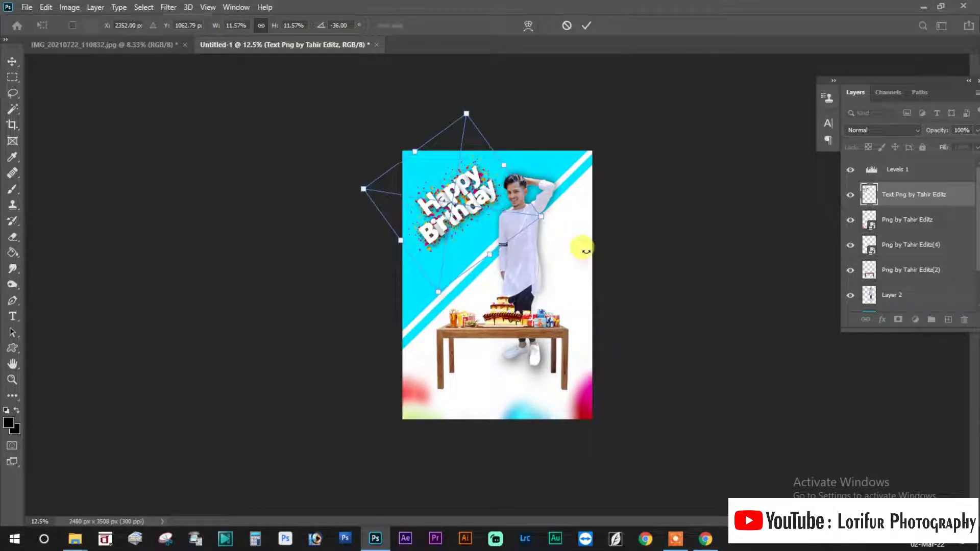
key("Up")
key("Up")
key("Up")
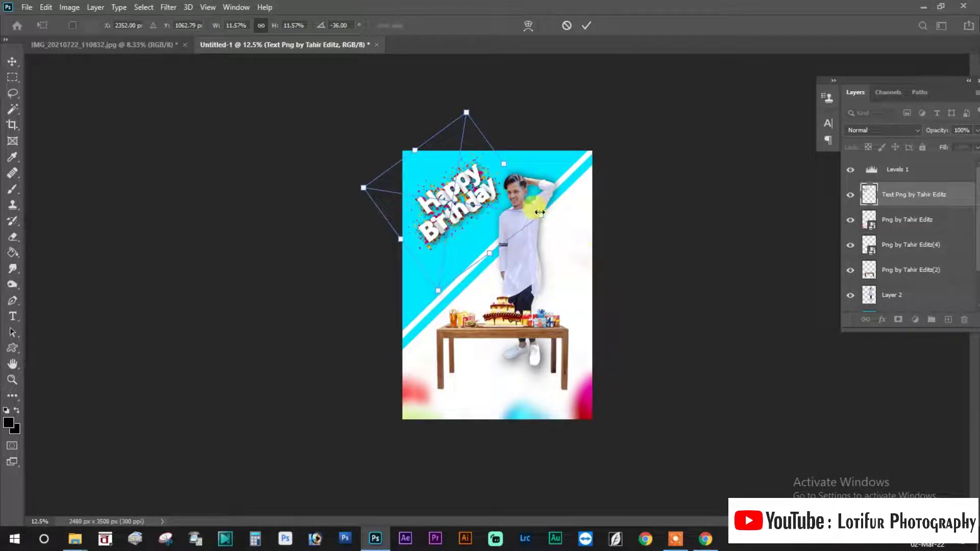
left_click_drag(540, 212, 537, 214)
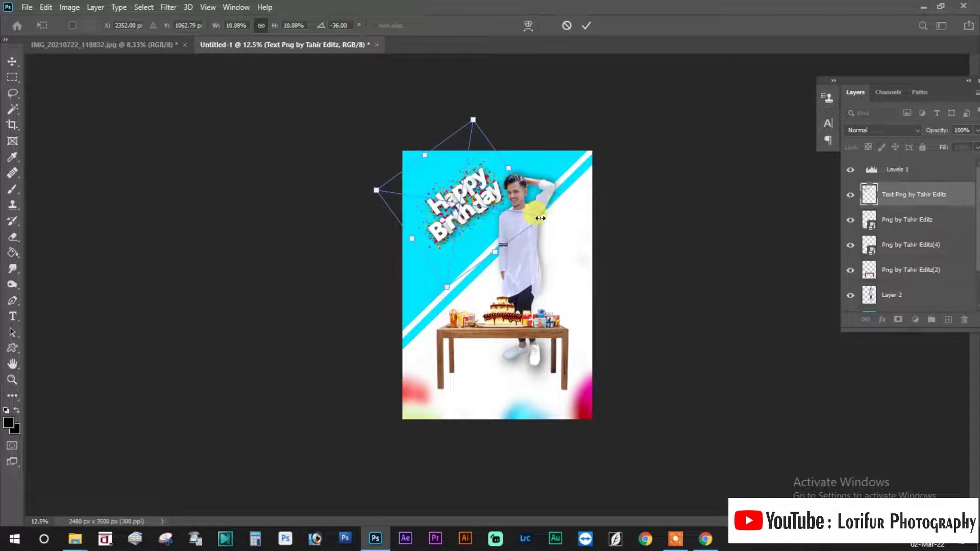
left_click_drag(506, 167, 496, 165)
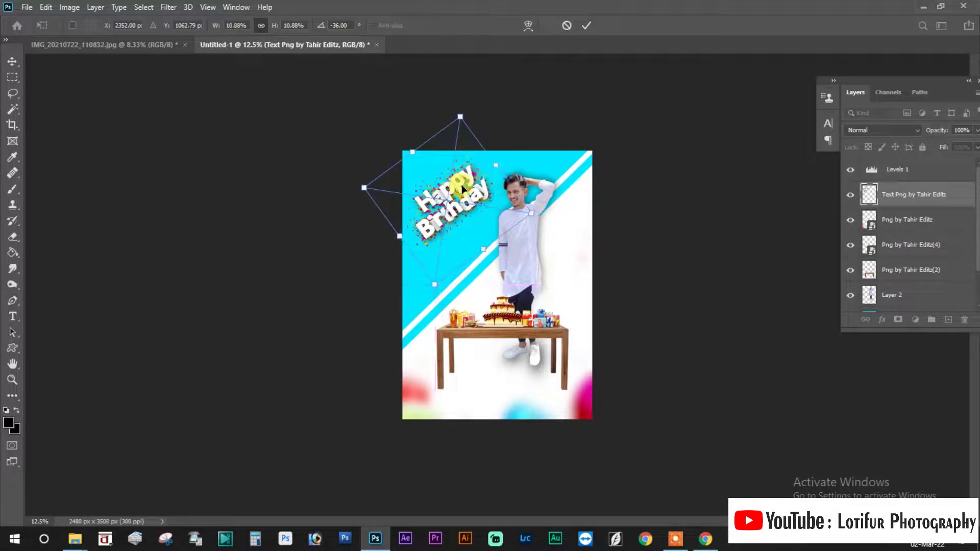
key("Return")
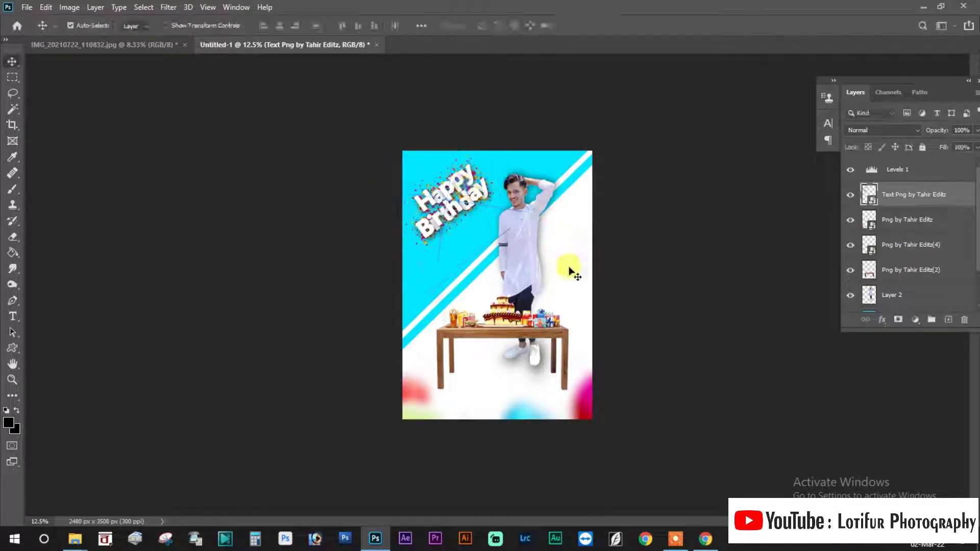
- Re-transform the text to a final -38.2° rotation at 10.88% scale and apply it
key("ctrl+t")
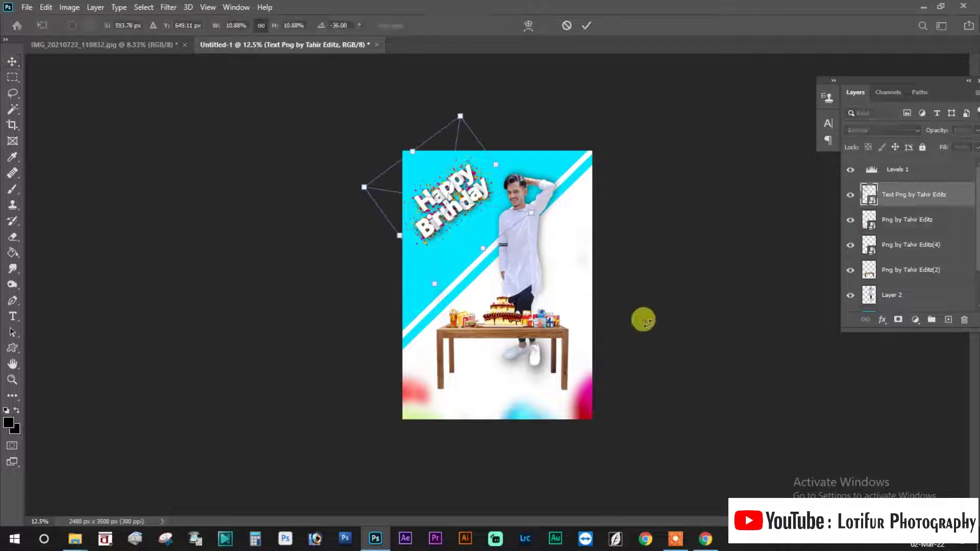
key("Return")
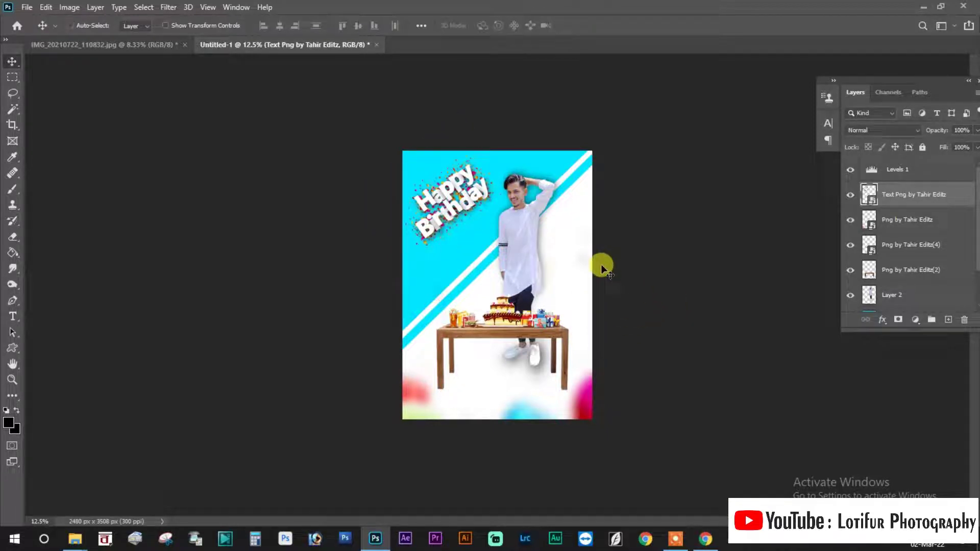
key("ctrl+t")
key("Return")
key("ctrl+t")
key("Return")
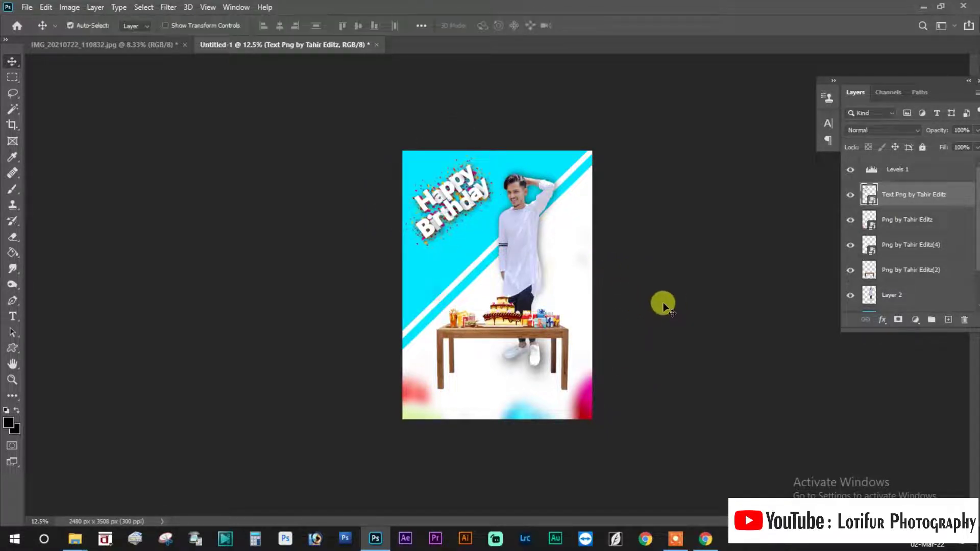
key("ctrl+t")
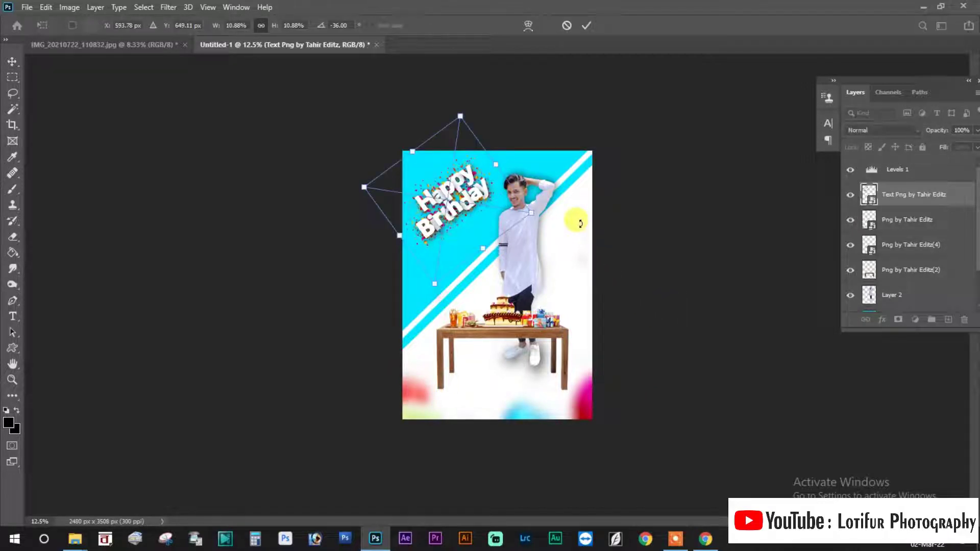
left_click_drag(575, 219, 583, 219)
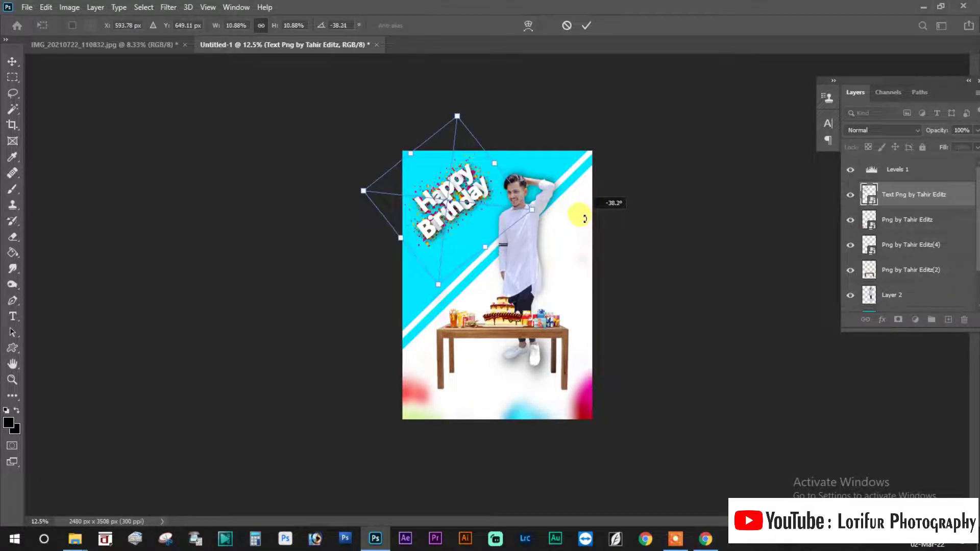
key("Return")
left_click(628, 368)
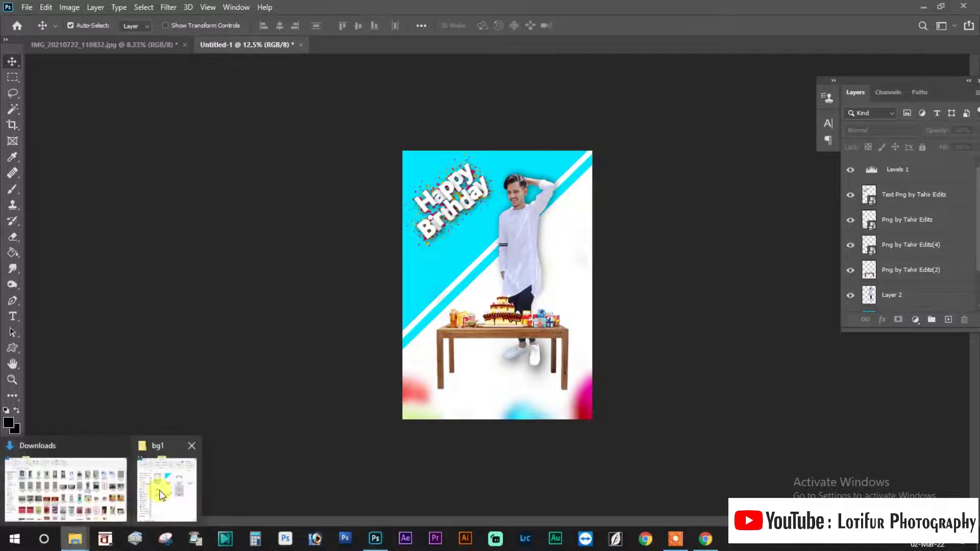
- Place the Background by Tahir Editz image from bg1 and stretch it to the poster's top and bottom edges
left_click(163, 474)
left_click(484, 214)
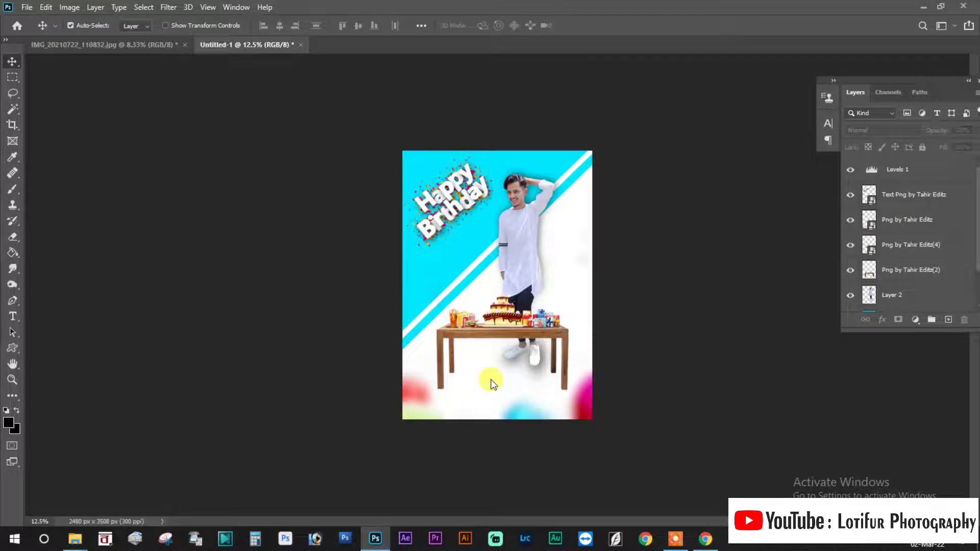
left_click_drag(446, 512, 519, 354)
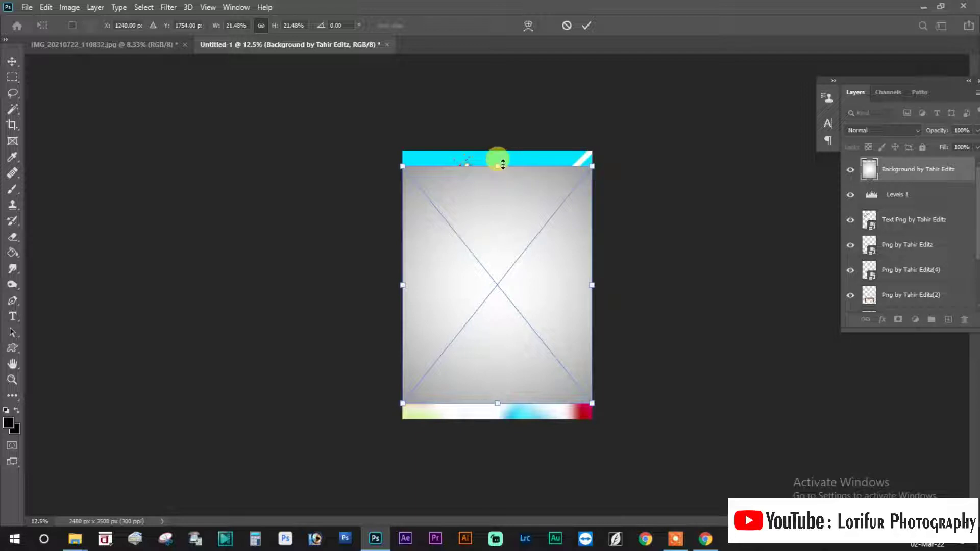
left_click_drag(502, 164, 501, 151)
left_click_drag(497, 403, 497, 419)
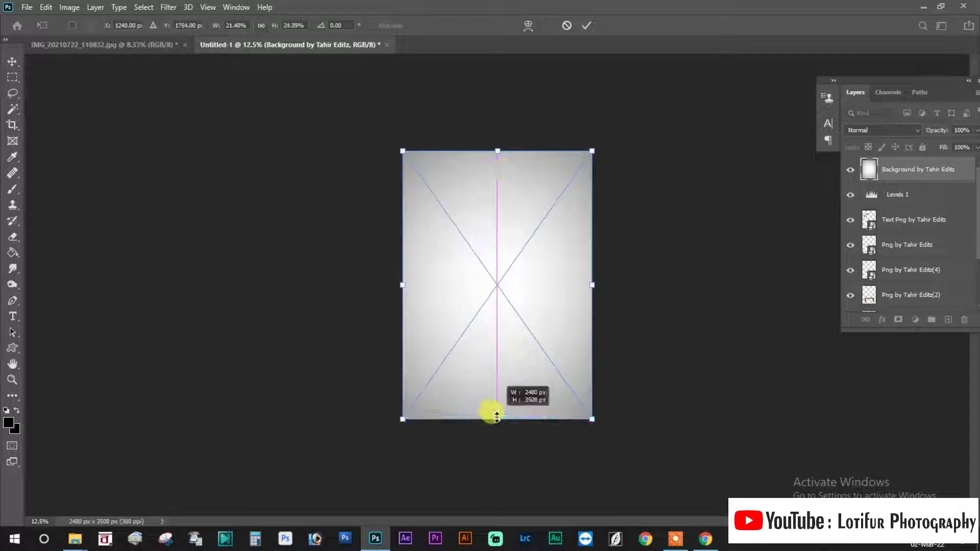
key("Return")
- Set the background image layer to Soft Light and shift it down the layer stack
left_click(870, 134)
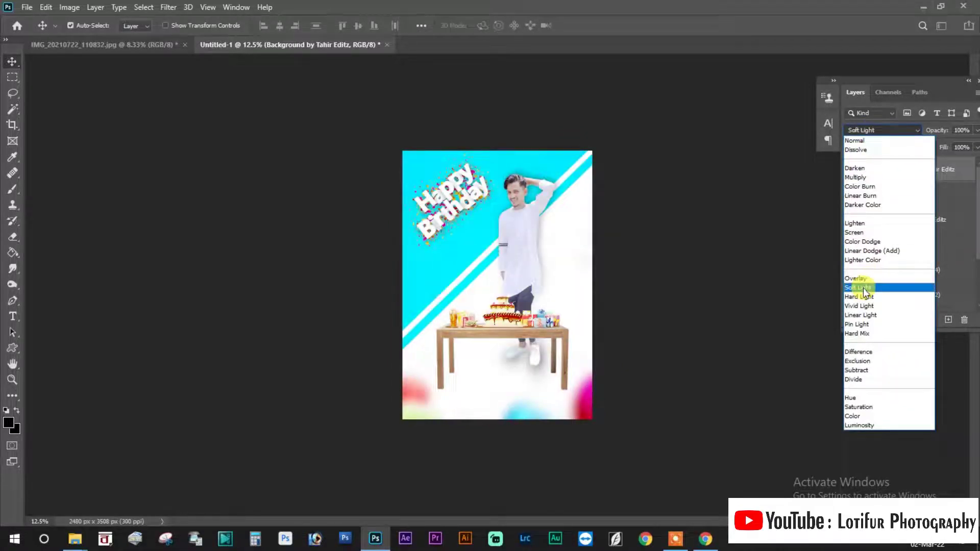
left_click(862, 287)
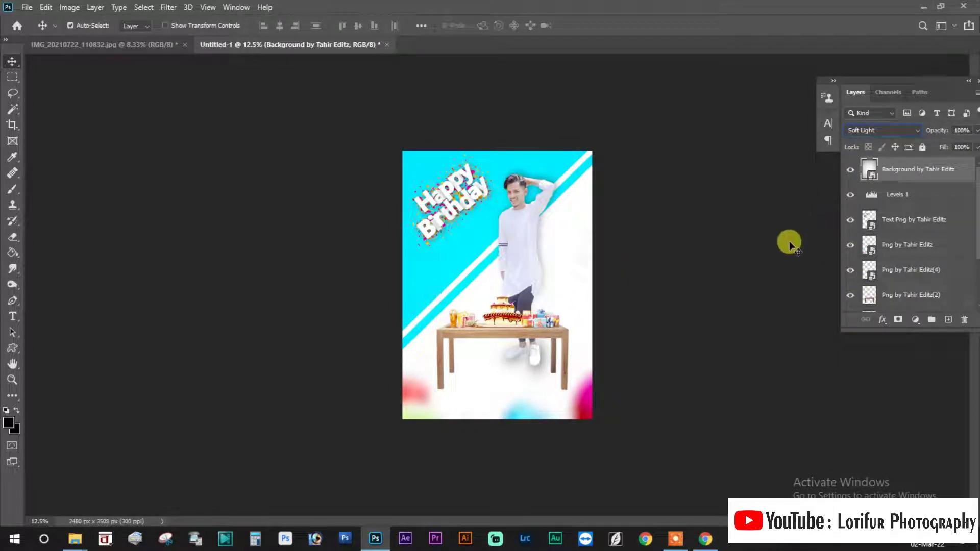
key("ctrl+bracketleft")
key("ctrl+bracketright")
key("ctrl+bracketleft")
key("ctrl+bracketleft")
key("ctrl+bracketleft")
key("ctrl+bracketleft")
key("ctrl+bracketleft")
key("ctrl+bracketleft")
key("ctrl+bracketleft")
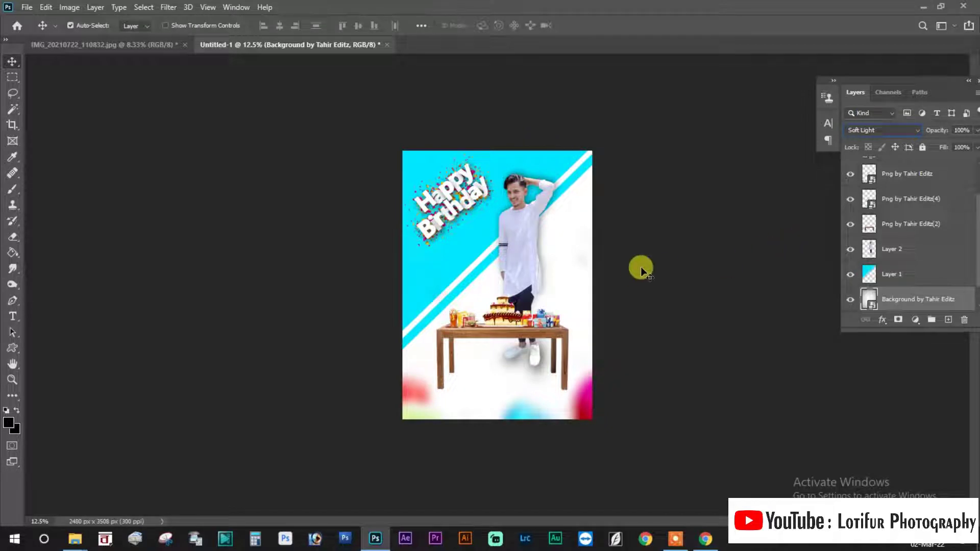
- Reorder the background layer so it sits just above Layer 1
key("ctrl+plus")
key("ctrl+plus")
key("ctrl+plus")
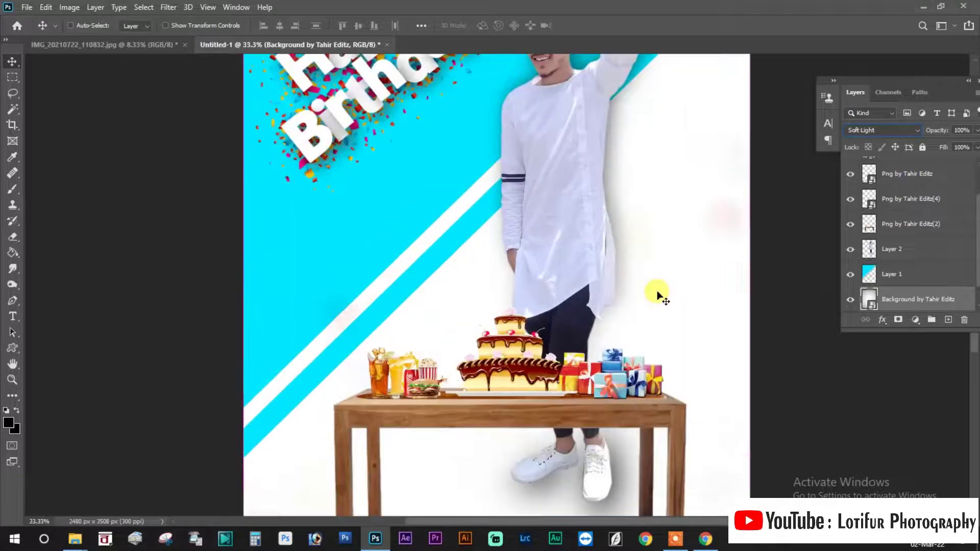
mouse_move(576, 333)
left_mouse_down()
mouse_move(578, 262)
mouse_move(577, 338)
mouse_move(550, 294)
left_mouse_up()
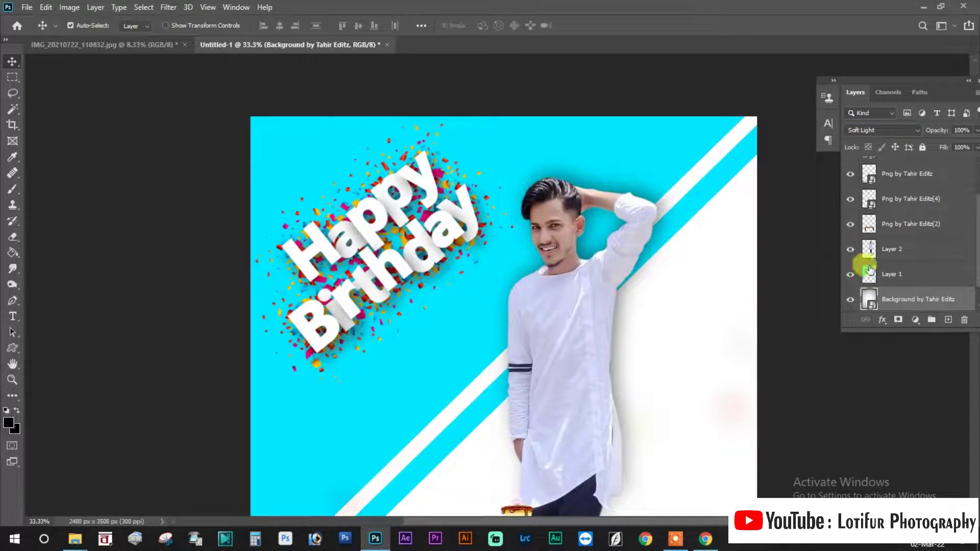
left_click_drag(869, 269, 883, 305)
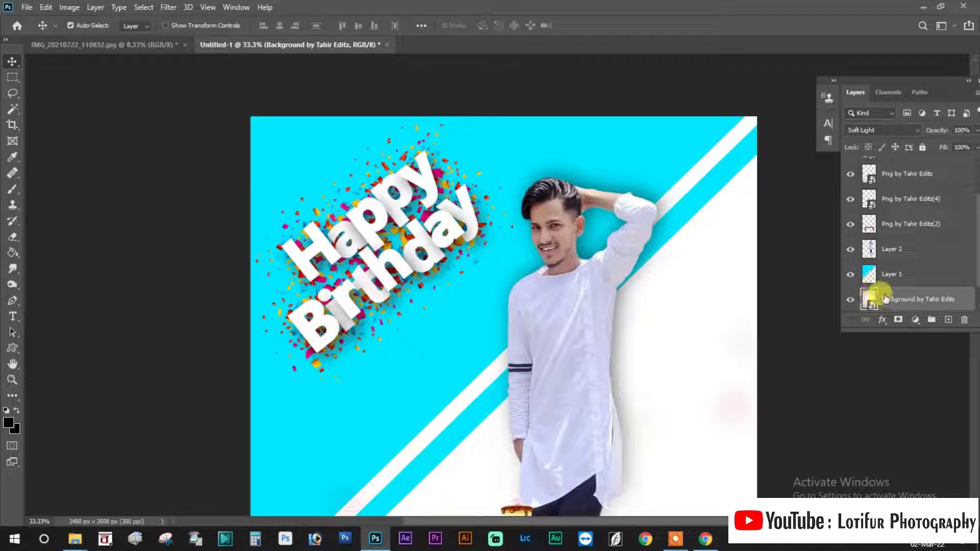
left_click_drag(884, 297, 889, 262)
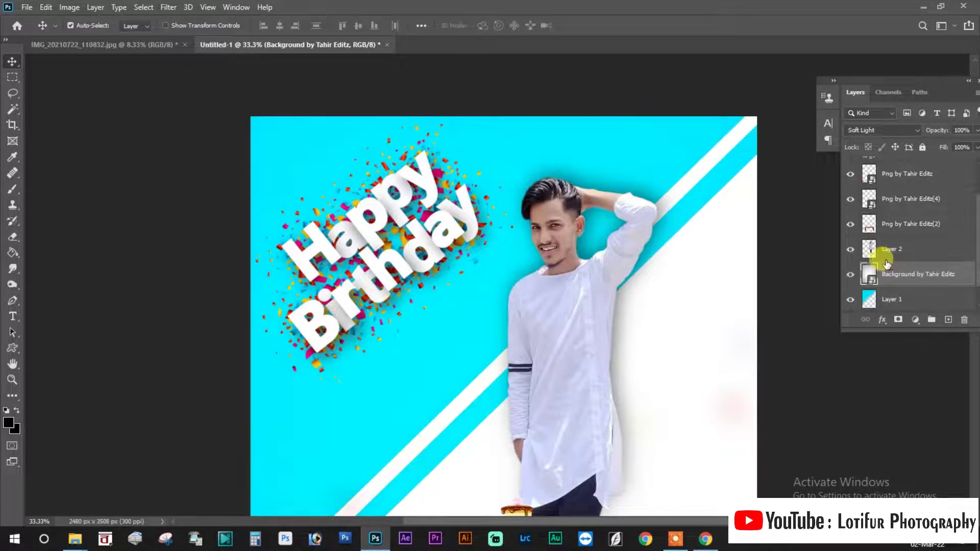
scroll(490, 208, "down", 3)
scroll(530, 235, "down", 4)
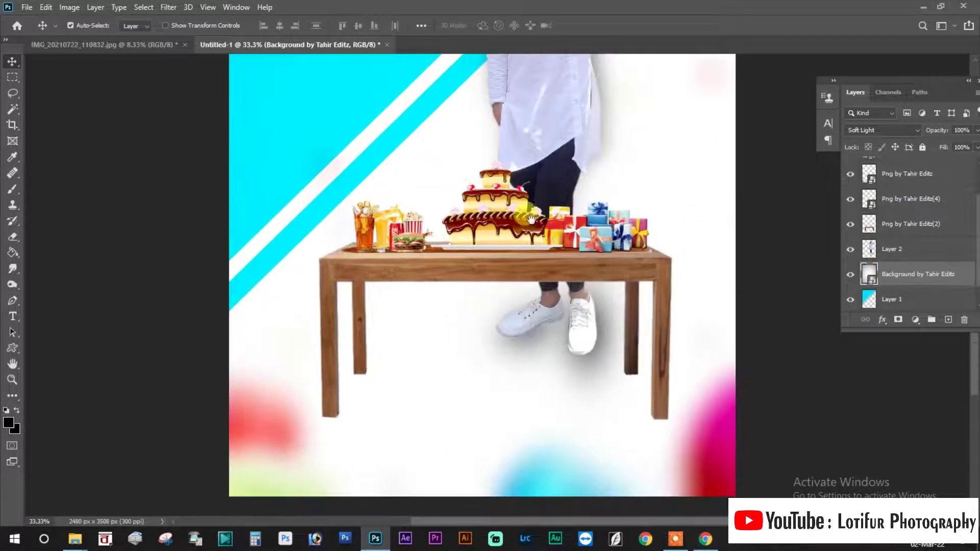
scroll(531, 219, "up", 3)
scroll(536, 299, "down", 2)
scroll(508, 346, "down", 1)
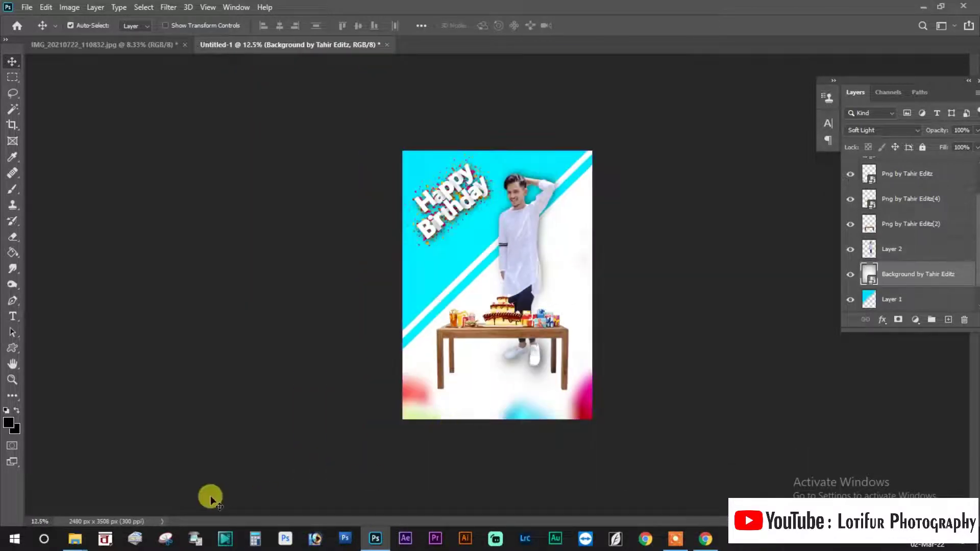
- Place the red hearts image beside the standing man and shrink it
left_click(166, 480)
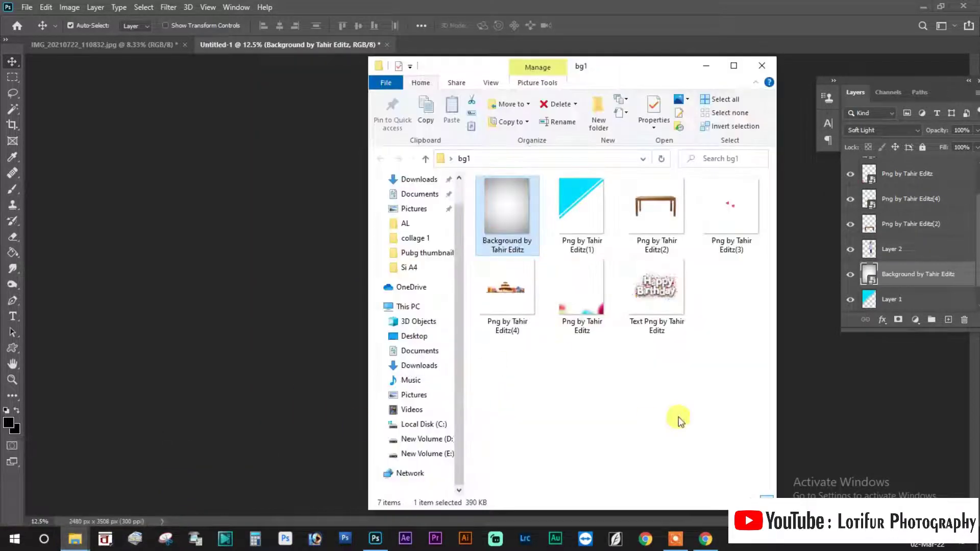
left_click(727, 235)
left_click(375, 539)
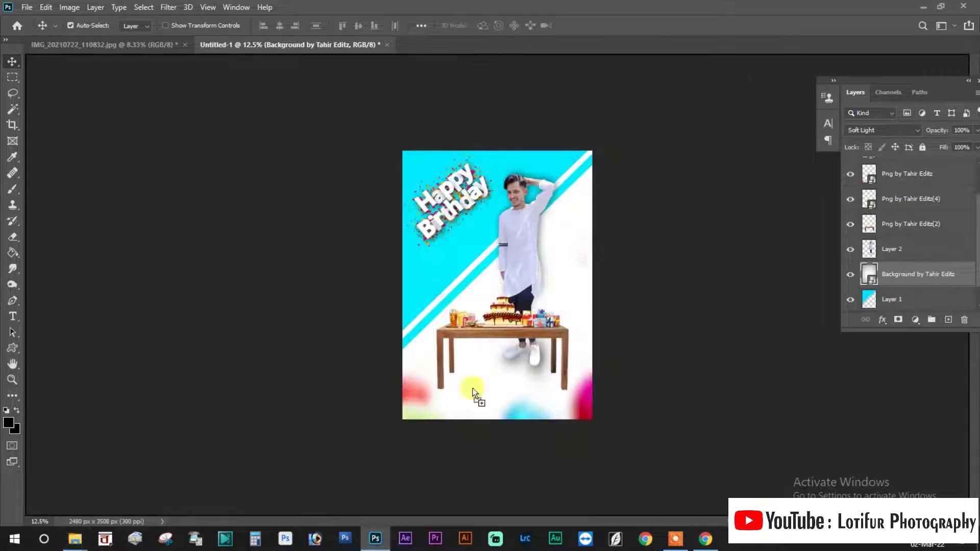
left_click_drag(561, 269, 556, 306)
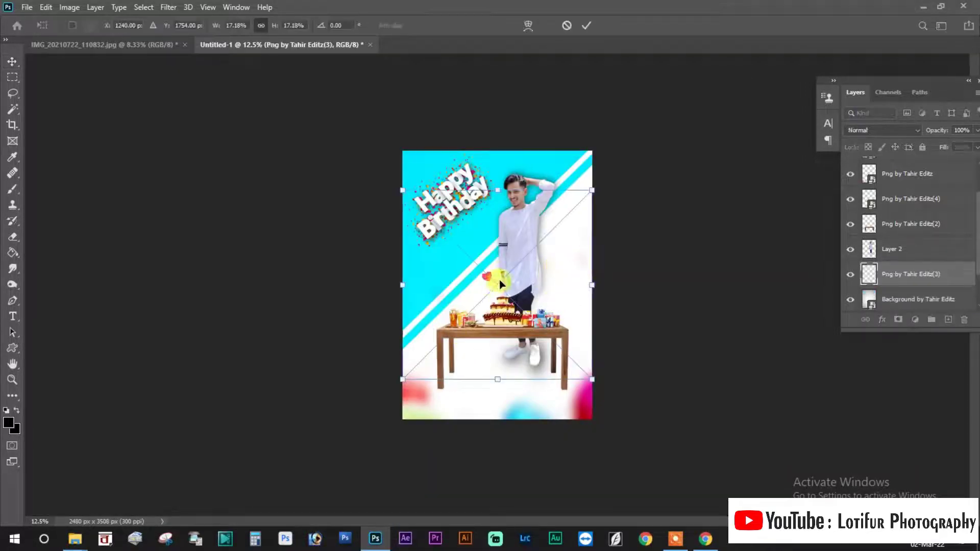
left_click_drag(500, 284, 570, 228)
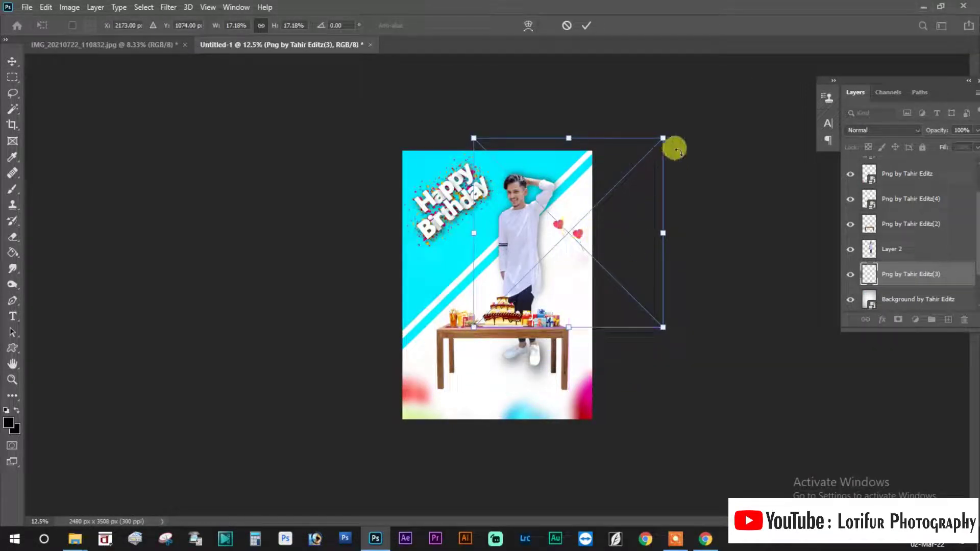
left_click_drag(662, 136, 641, 163)
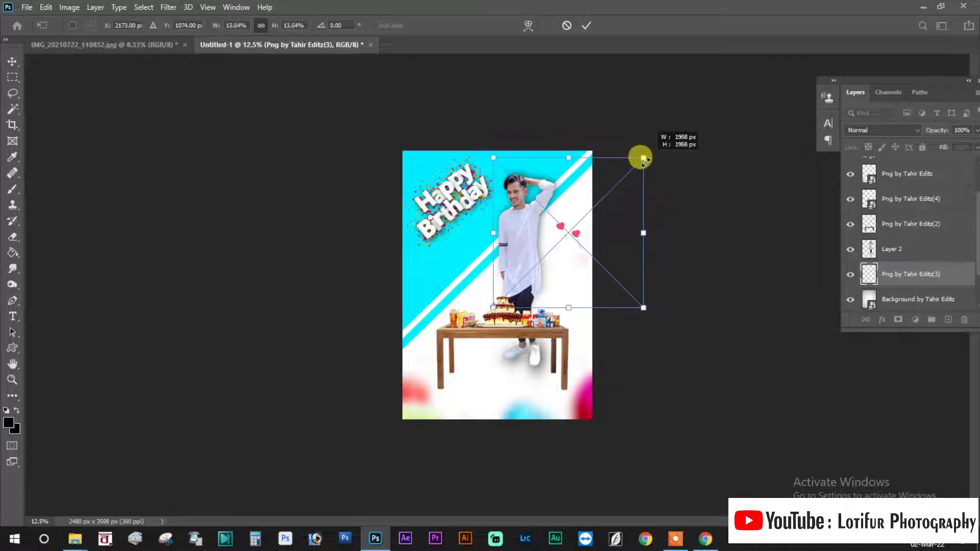
key("Return")
- Duplicate the hearts lower down, shrink that copy, and add another copy near the cake
key("ctrl+plus")
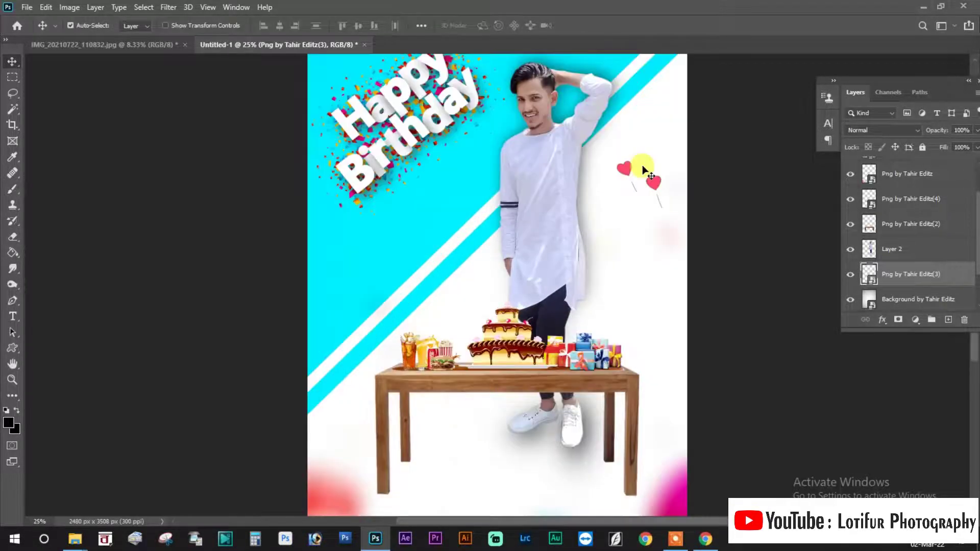
mouse_move(613, 186)
left_mouse_down()
mouse_move(632, 224)
mouse_move(627, 258)
left_mouse_up()
key("ctrl+t")
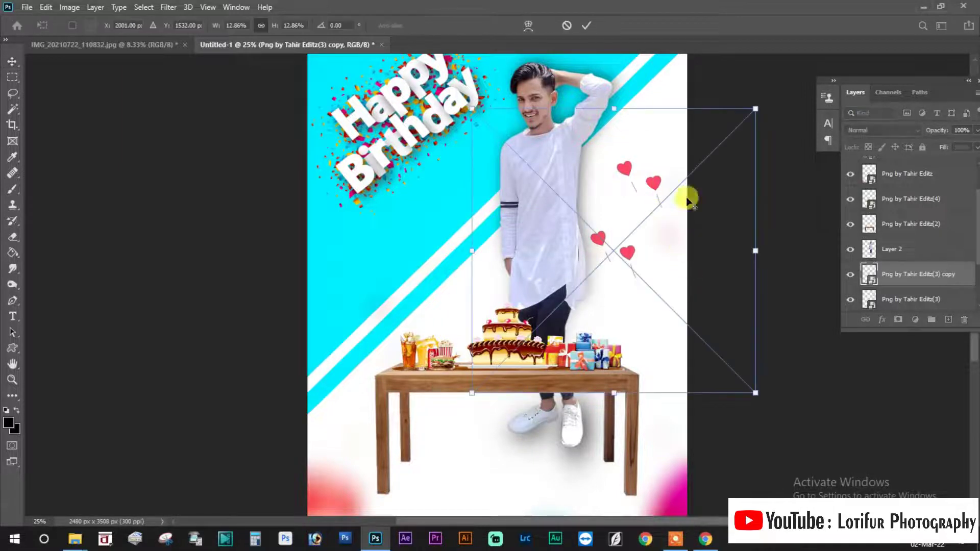
left_click_drag(758, 104, 731, 133)
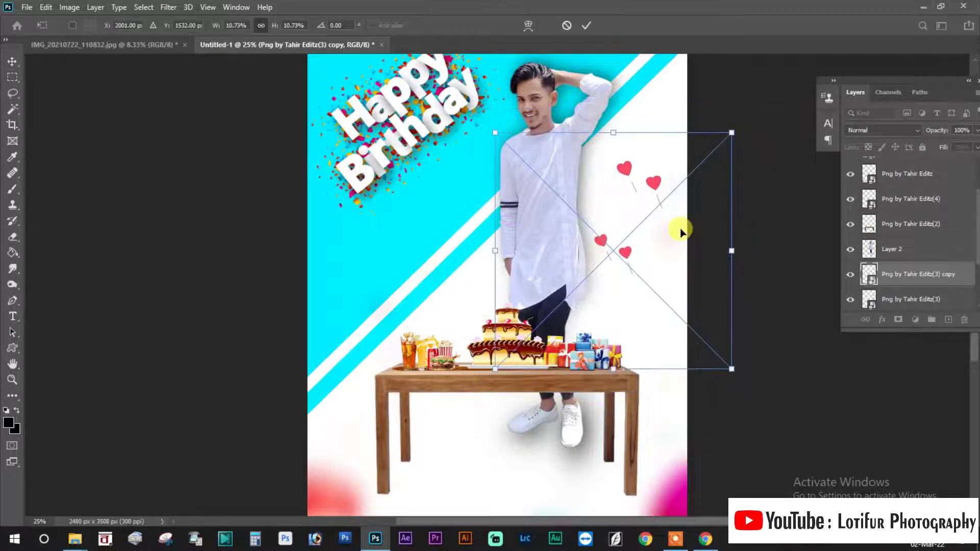
key("Return")
left_click_drag(625, 255, 484, 304)
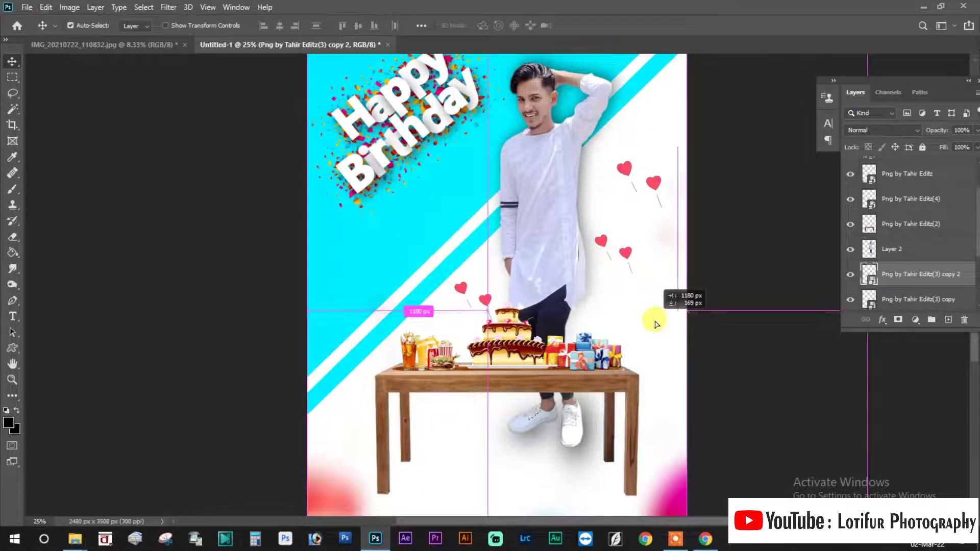
- Add a hearts copy right of the table, shrink it, and zoom back out
left_click(642, 357)
left_click_drag(488, 302, 666, 339)
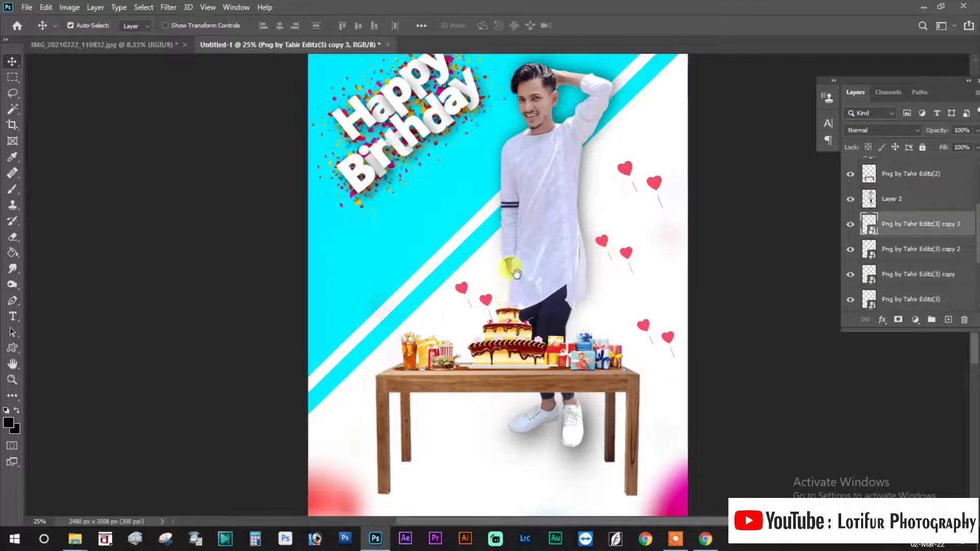
left_click_drag(532, 308, 542, 244)
key("ctrl+t")
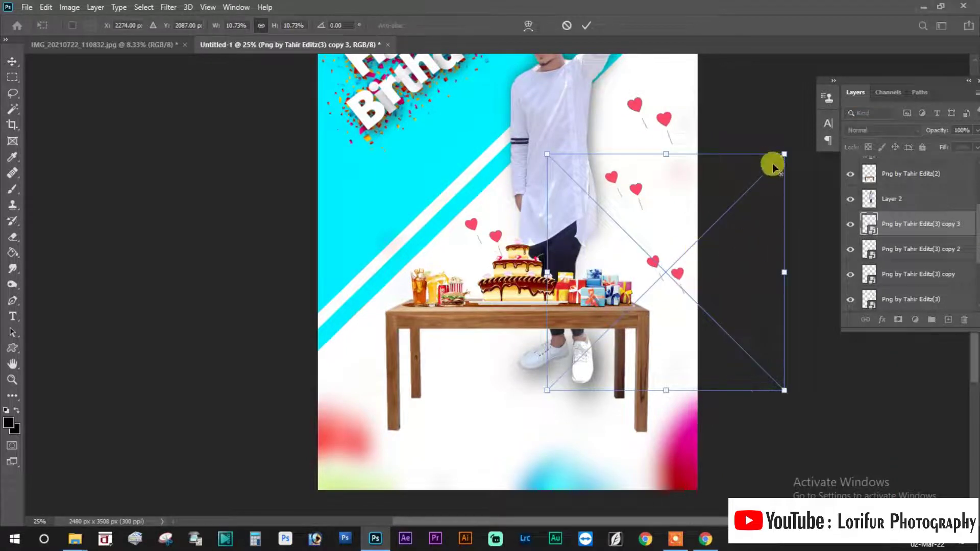
left_click_drag(782, 150, 747, 195)
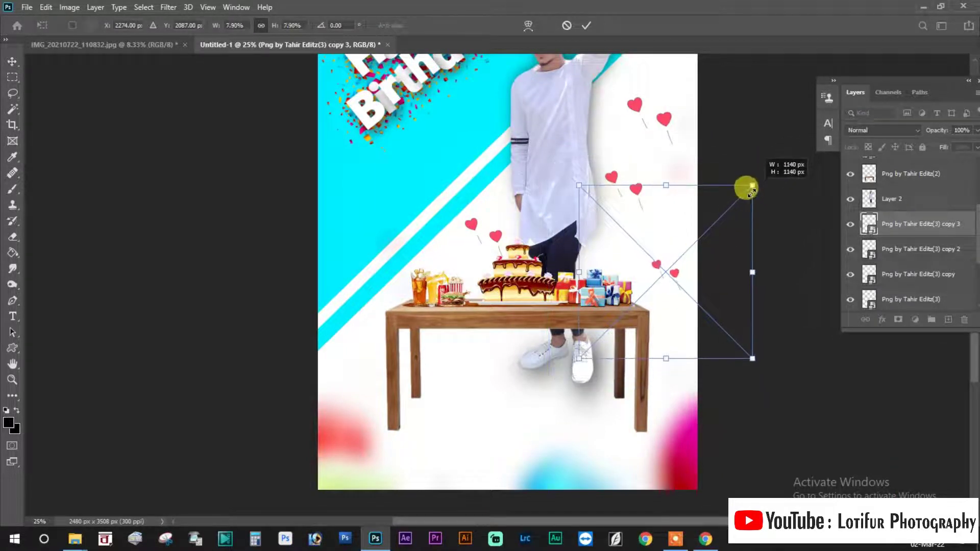
key("Return")
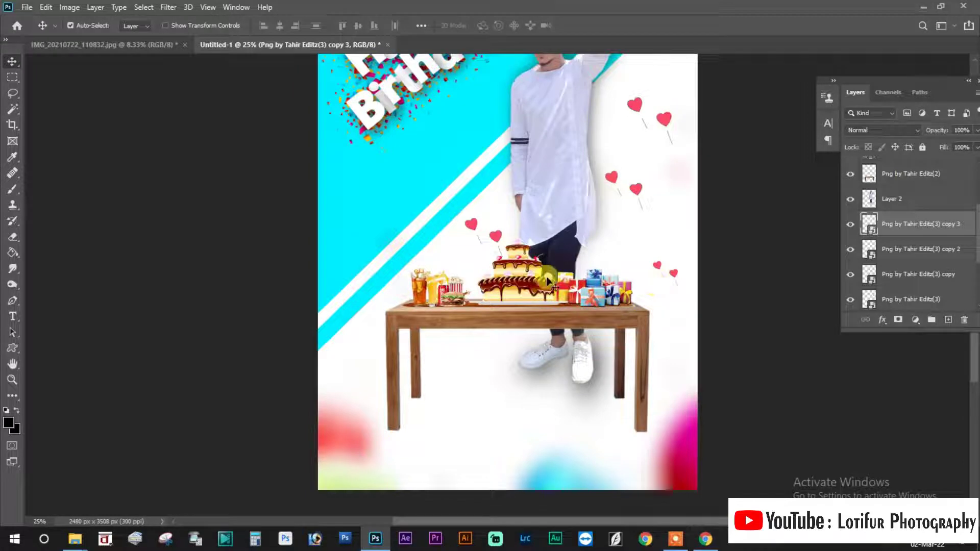
key("ctrl+minus")
key("ctrl+minus")
key("ctrl+minus")
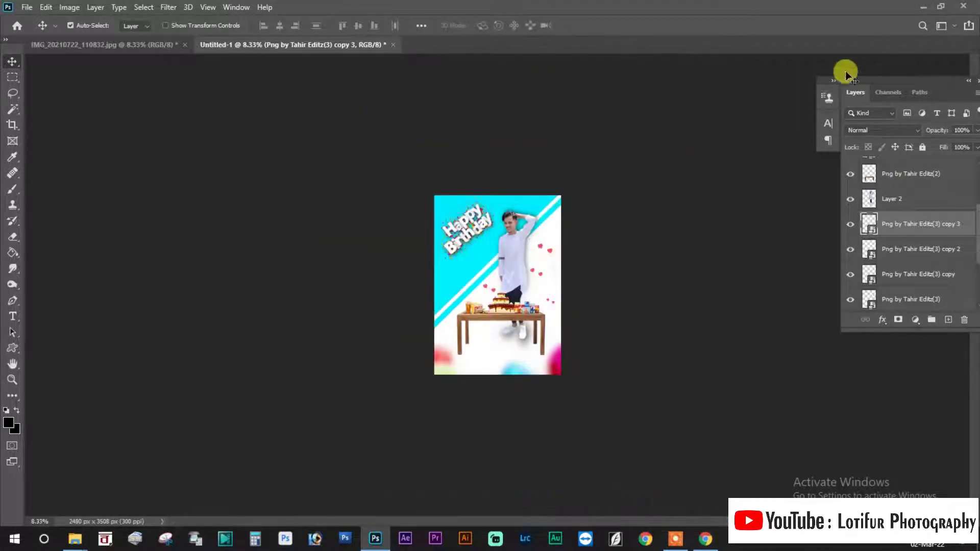
- Minimize Photoshop, close the bg1 folder and open IMG20220101152751.jpg in Photoshop
left_click(919, 5)
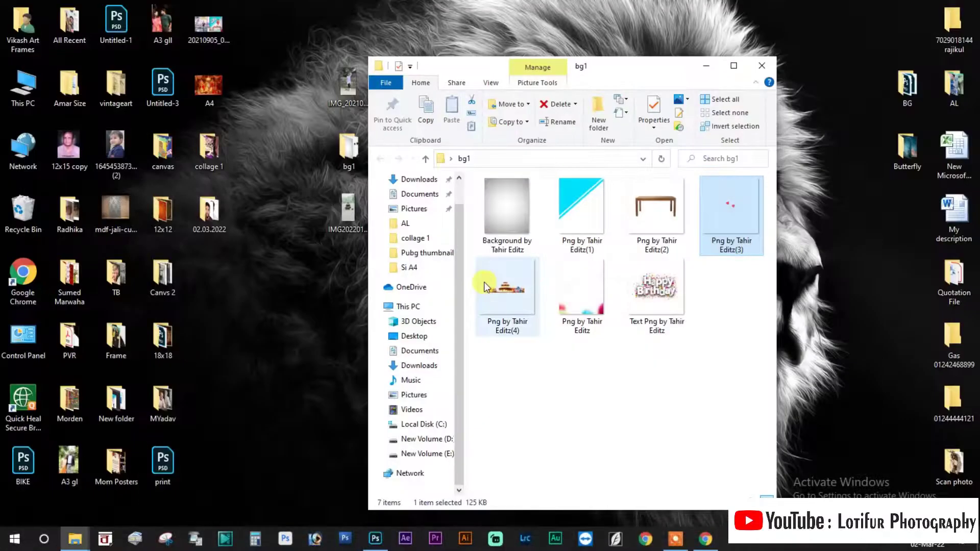
left_click(772, 58)
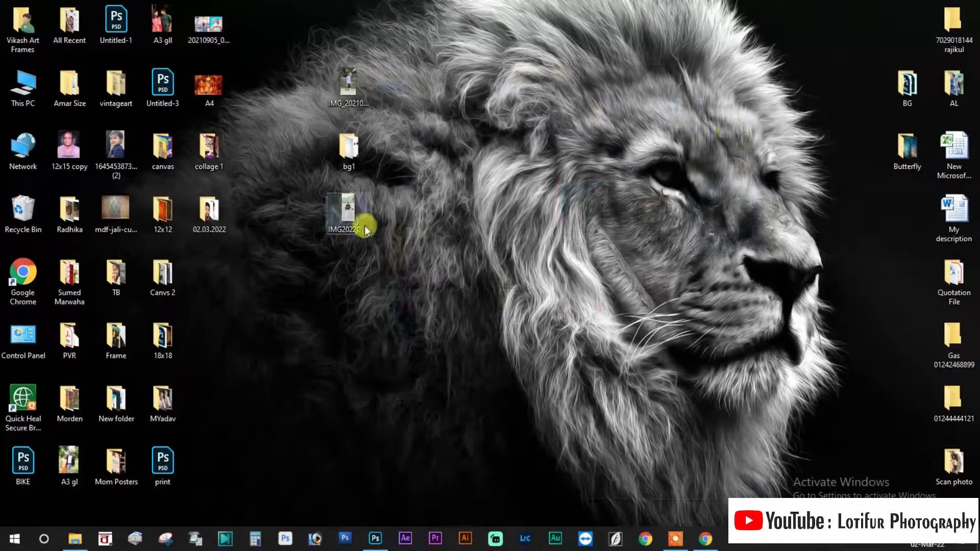
mouse_move(365, 226)
left_mouse_down()
mouse_move(687, 155)
mouse_move(648, 48)
left_mouse_up()
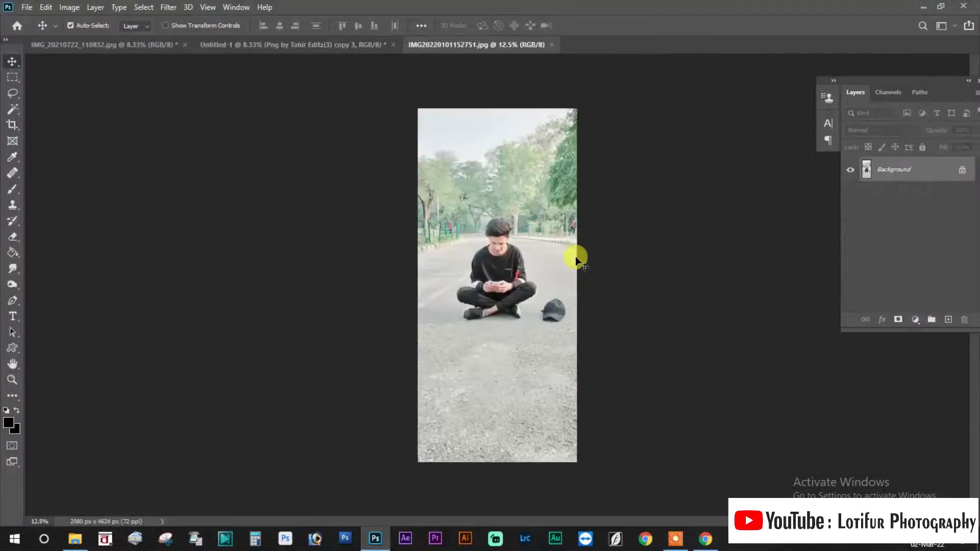
- Switch to the Pen tool and place the first path anchors at the sitting man's legs
scroll(576, 260, "up", 2)
scroll(547, 245, "up", 3)
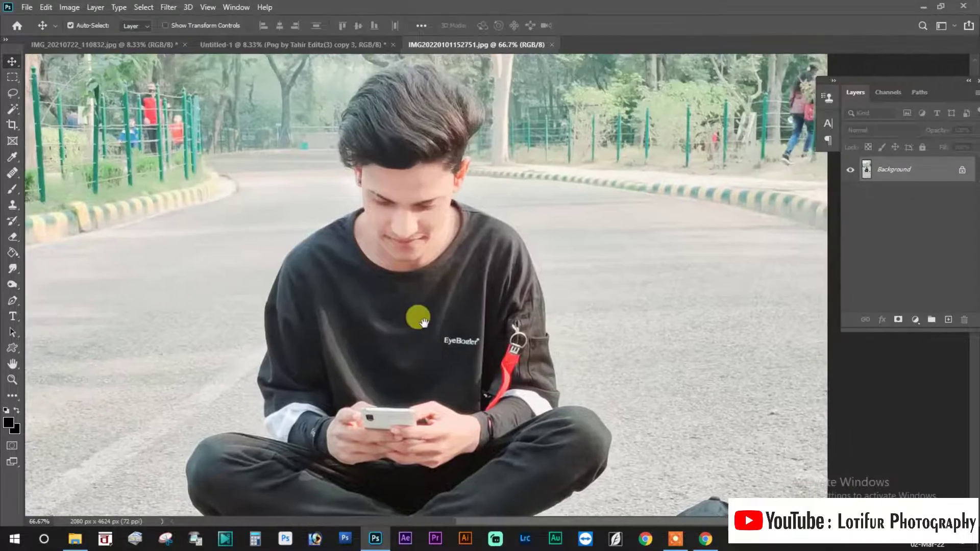
mouse_move(423, 322)
left_mouse_down()
mouse_move(399, 247)
mouse_move(390, 321)
left_mouse_up()
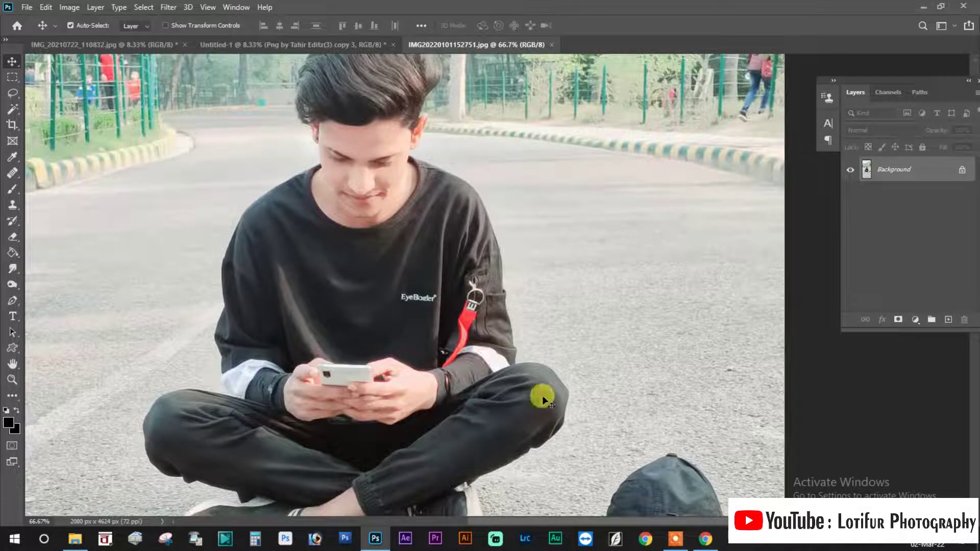
key("ctrl+shift+z")
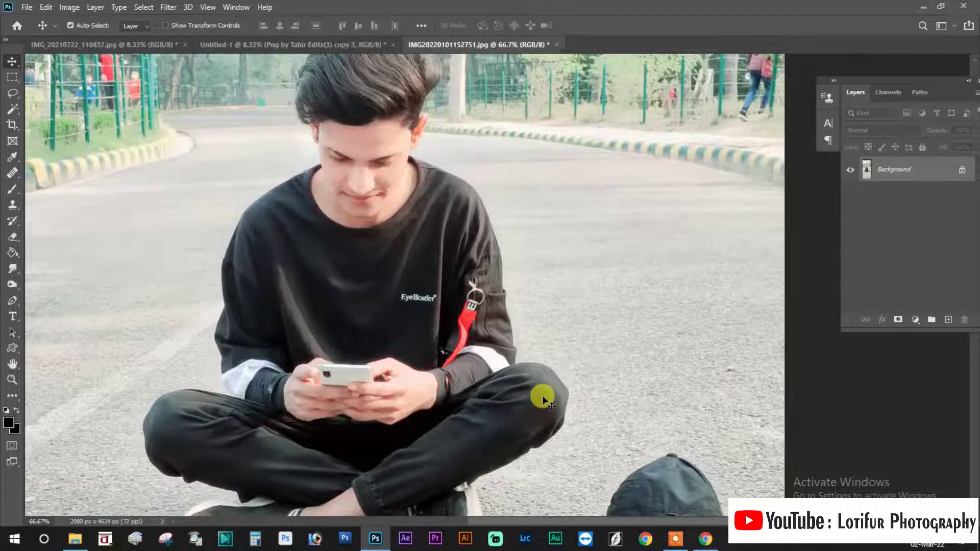
key("p")
left_click_drag(535, 431, 524, 352)
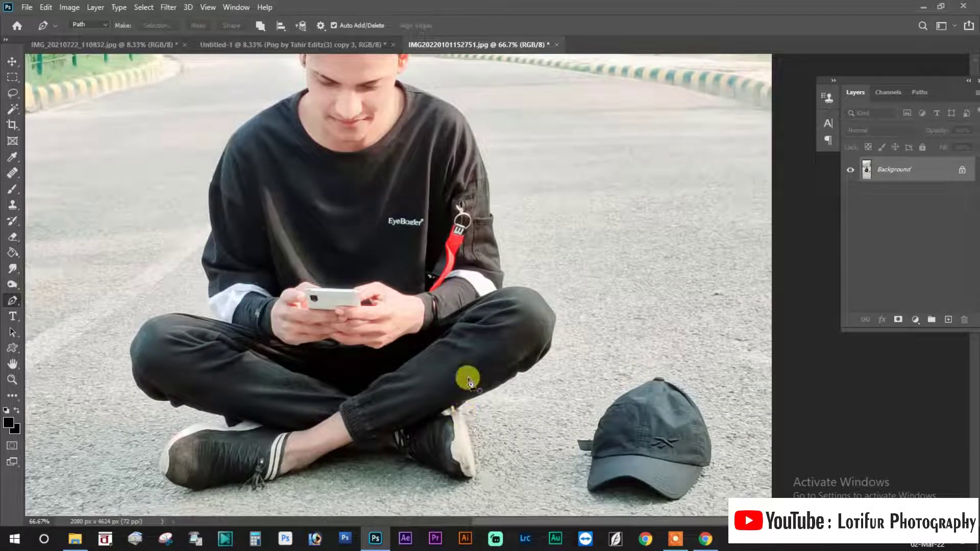
scroll(434, 370, "up", 3)
left_click(255, 507)
left_click(231, 493)
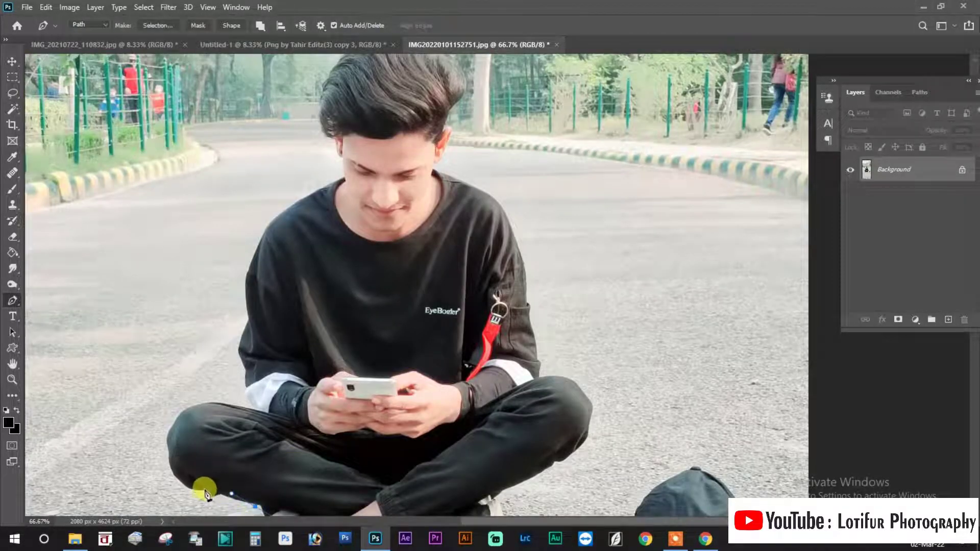
key("ctrl+plus")
key("ctrl+plus")
scroll(326, 332, "down", 5)
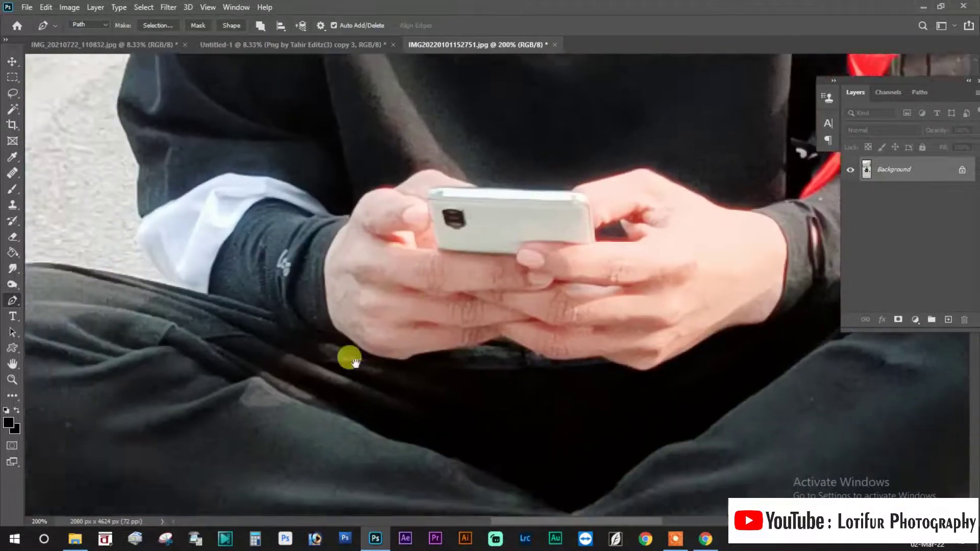
scroll(365, 322, "down", 2)
- Trace the path along the outer edge of the trousers and the top of the thigh
left_click(183, 379)
left_click(140, 362)
left_click(100, 353)
left_click(75, 335)
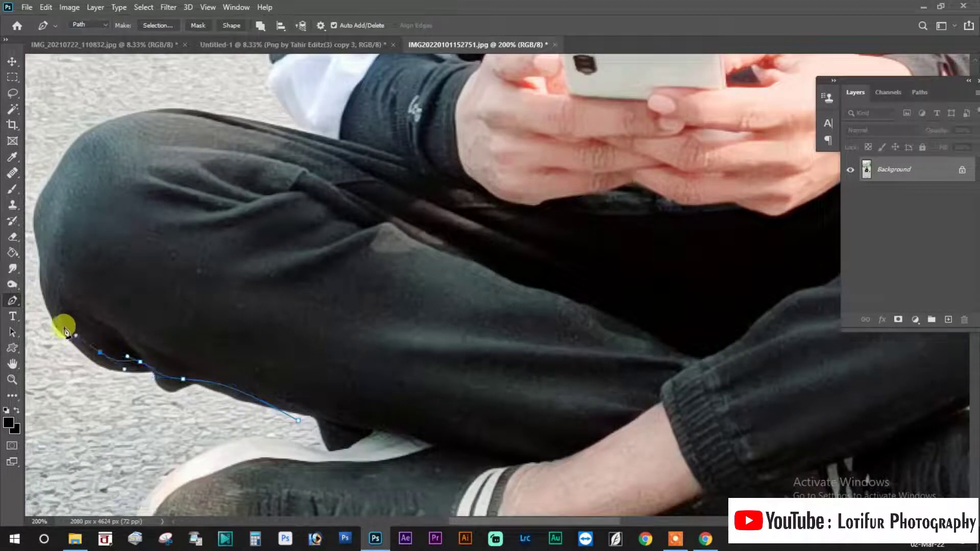
left_click(45, 302)
left_click(38, 276)
left_click(180, 107)
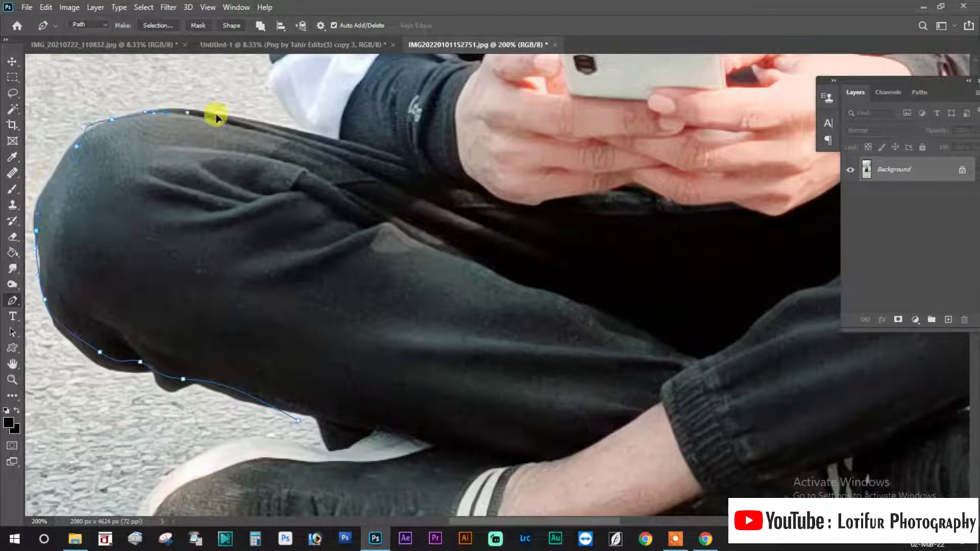
left_click(243, 111)
left_click(290, 115)
left_click_drag(332, 127, 308, 347)
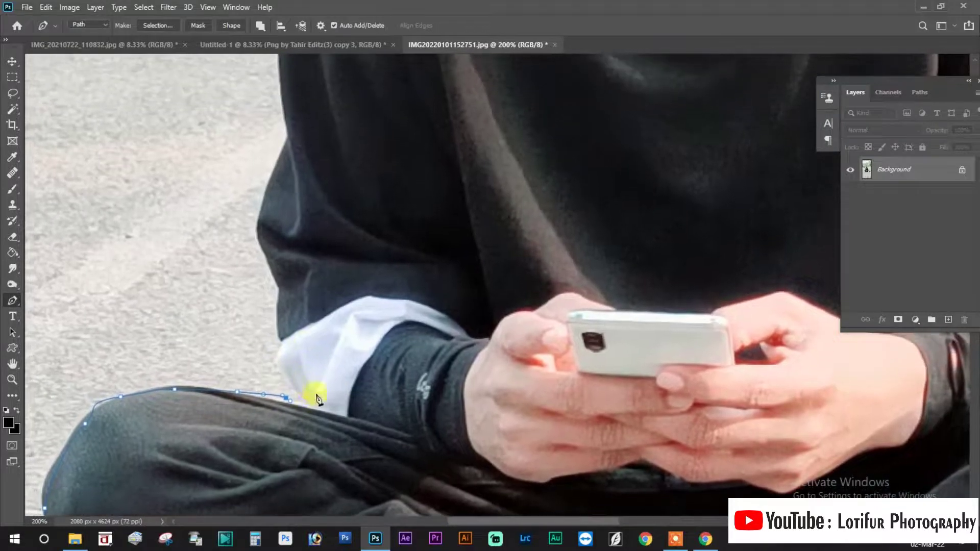
- Continue the outline up the sleeve edge and the side of the shirt
left_click(281, 319)
left_click(273, 269)
left_click(258, 223)
left_click(264, 204)
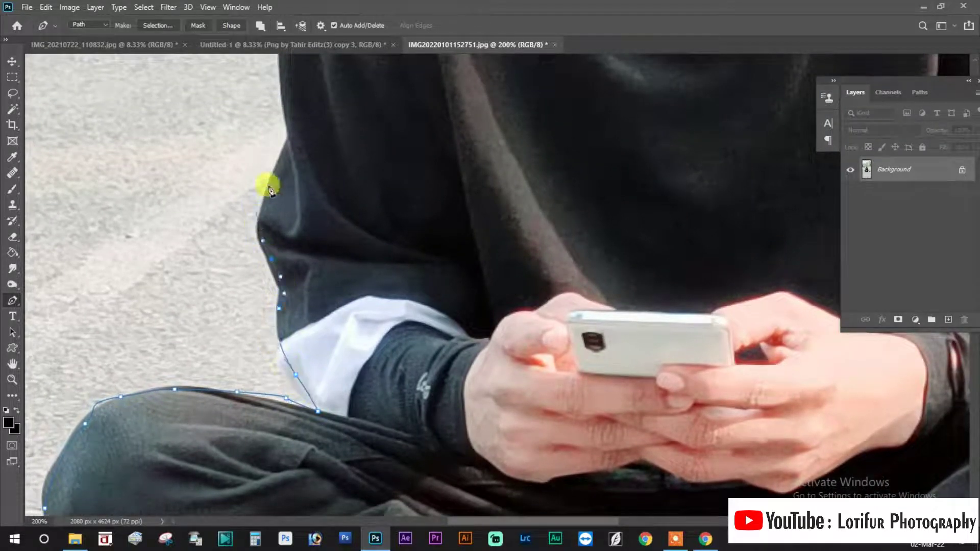
left_click(283, 173)
left_click_drag(301, 134, 305, 315)
left_click(284, 214)
left_click(286, 188)
left_click(306, 153)
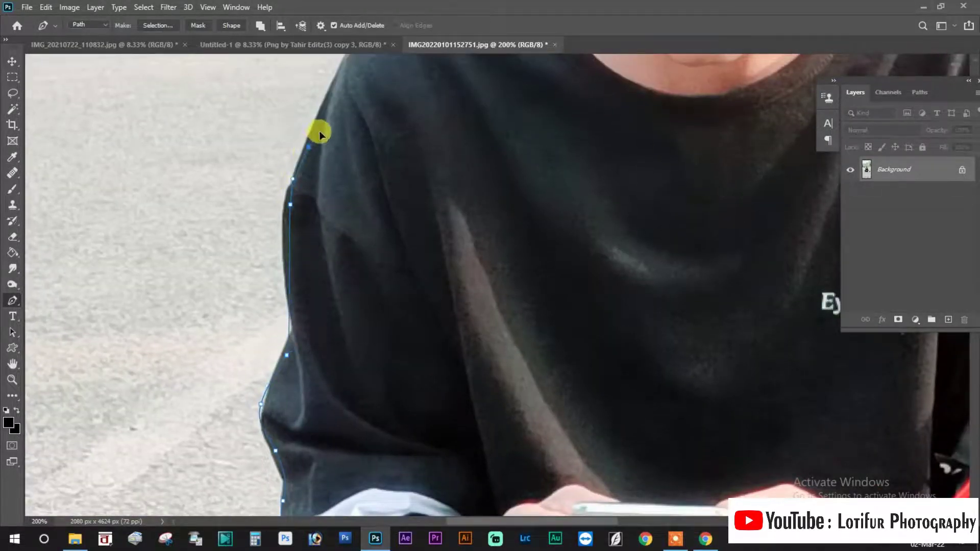
- Trace the shoulder edge up toward the neck
left_click_drag(320, 136, 345, 360)
left_click(406, 249)
left_click(439, 226)
left_click(458, 208)
left_click(474, 201)
left_click(490, 194)
left_click_drag(540, 186, 445, 308)
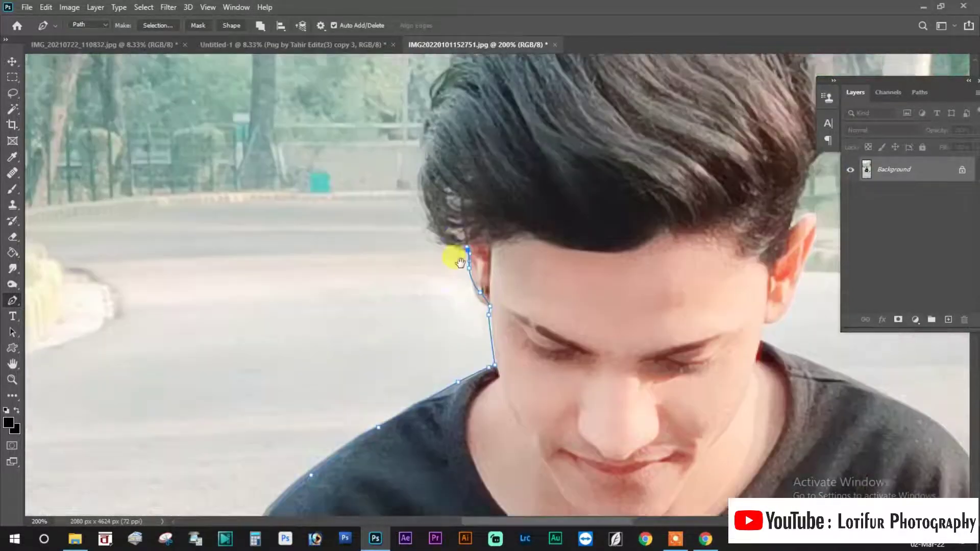
- Outline the left edge, top and right side of the man's hair
left_click_drag(469, 153, 449, 332)
left_click(442, 323)
left_click(421, 262)
left_click(421, 240)
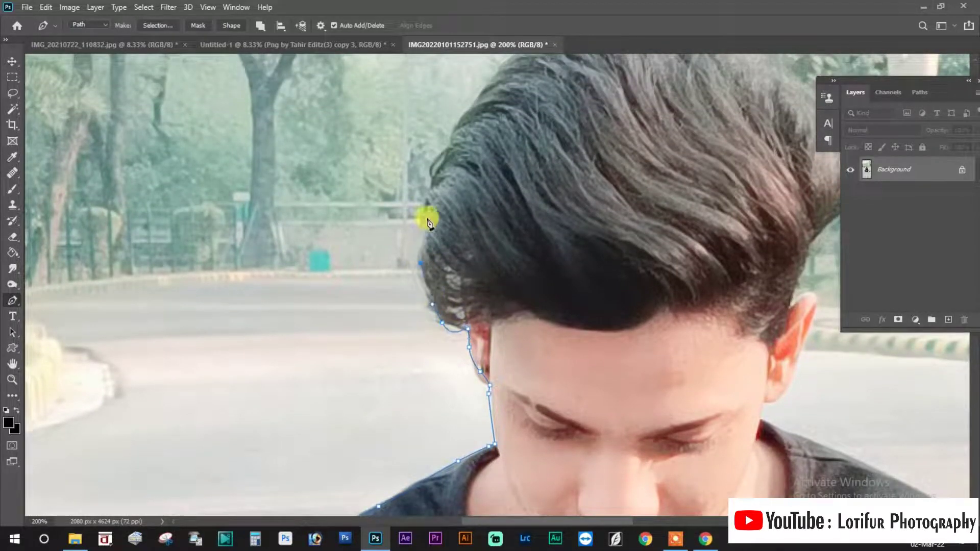
left_click(435, 194)
left_click_drag(436, 193, 352, 355)
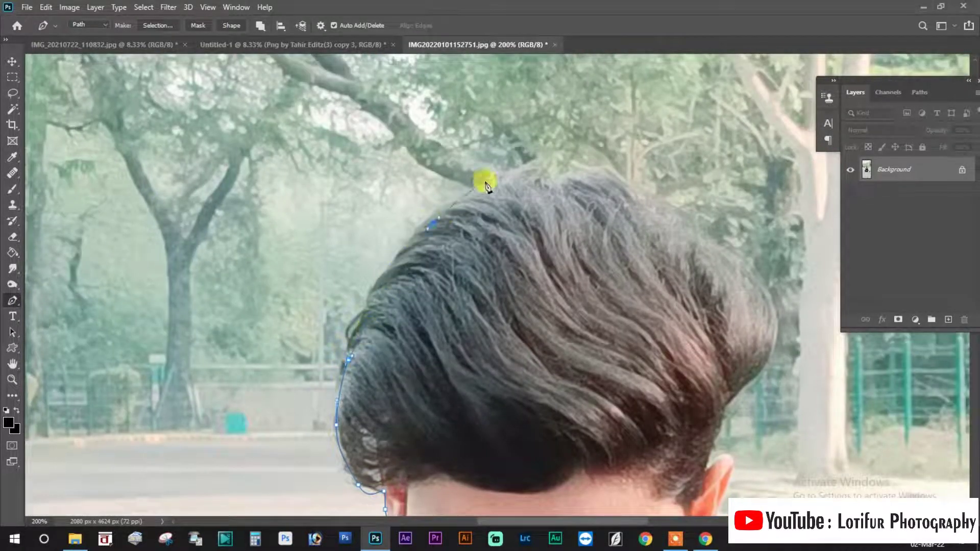
left_click(568, 170)
left_click(638, 197)
left_click(709, 254)
left_click(758, 299)
left_click(763, 339)
left_click(756, 368)
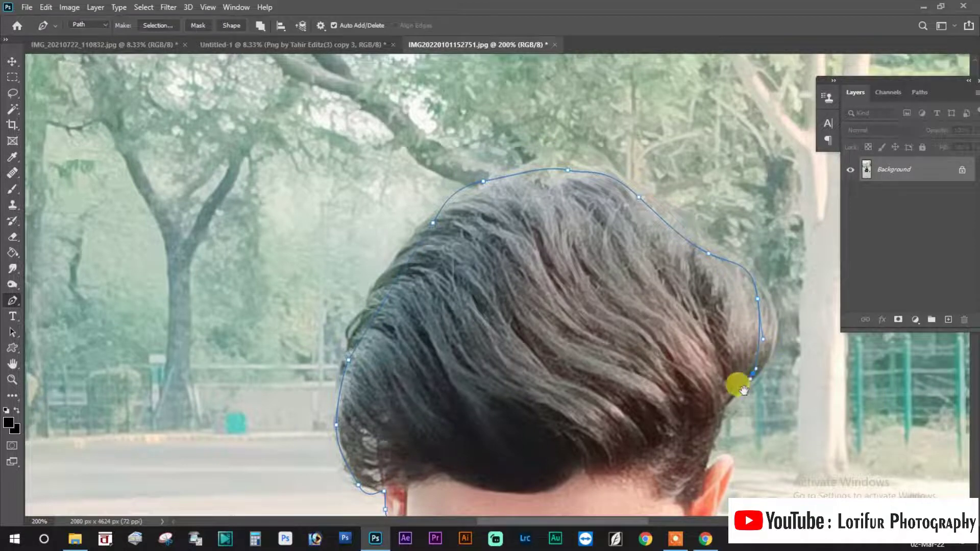
left_click_drag(743, 390, 715, 256)
- Continue the path past the right ear, down the shoulder and along the sleeve
left_click(715, 324)
left_click(704, 372)
left_click_drag(704, 372, 683, 173)
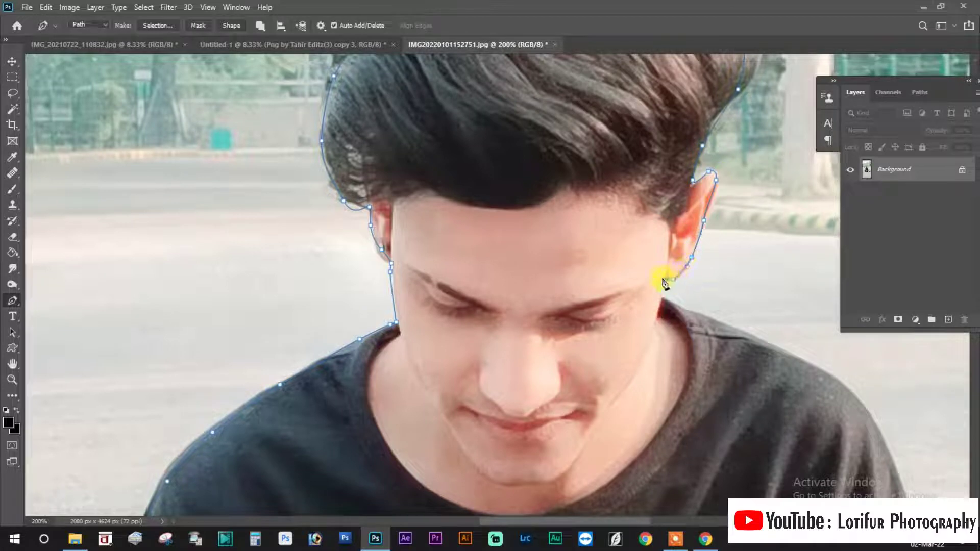
left_click_drag(665, 284, 634, 204)
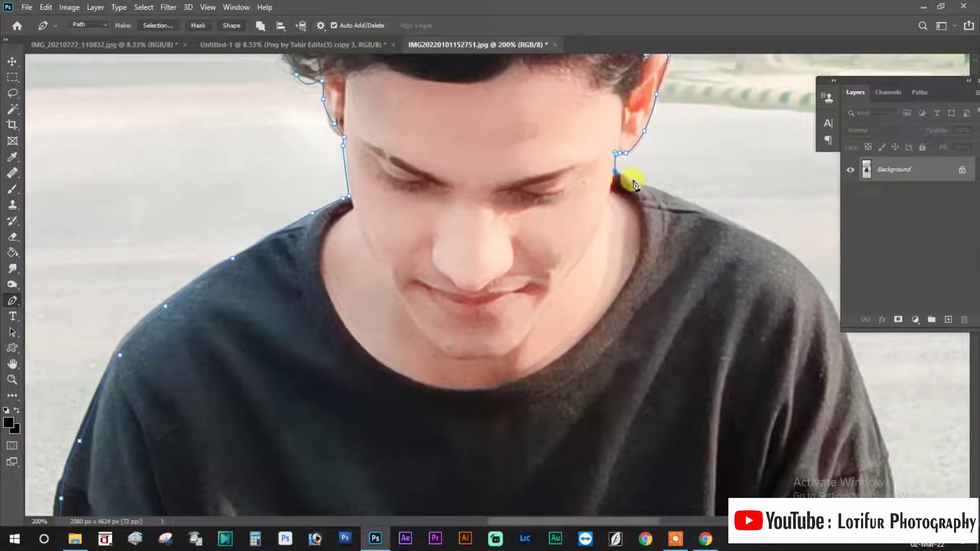
left_click(753, 237)
left_click_drag(797, 260, 605, 152)
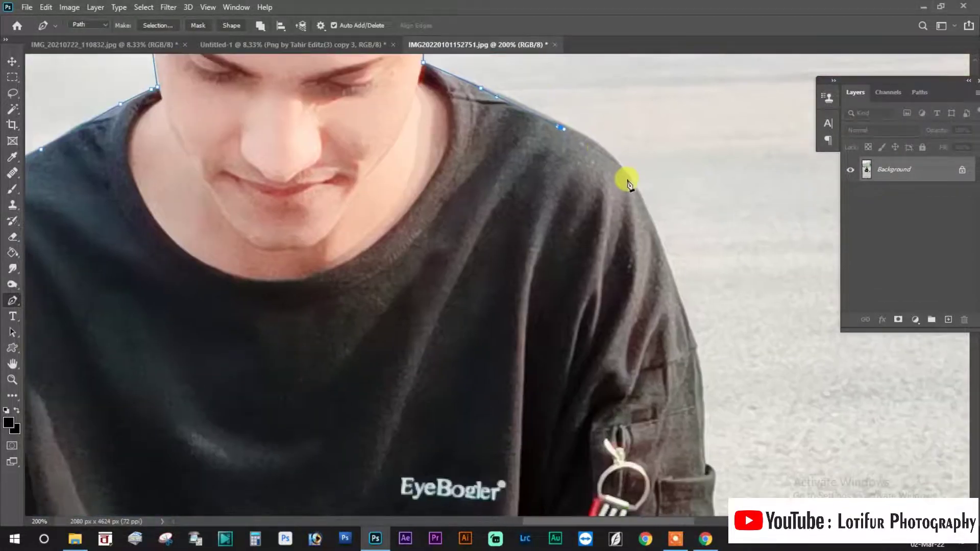
left_click(639, 206)
left_click(670, 272)
left_click_drag(676, 297, 618, 155)
left_click_drag(644, 273, 642, 307)
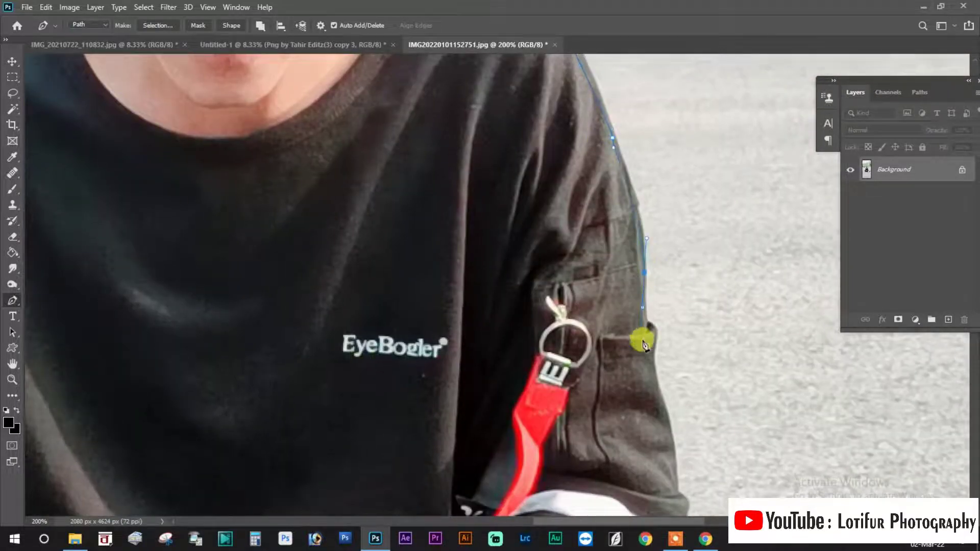
left_click_drag(657, 401, 663, 182)
- Curve the outline around the knee and along the lower legs back to the start
left_click(675, 304)
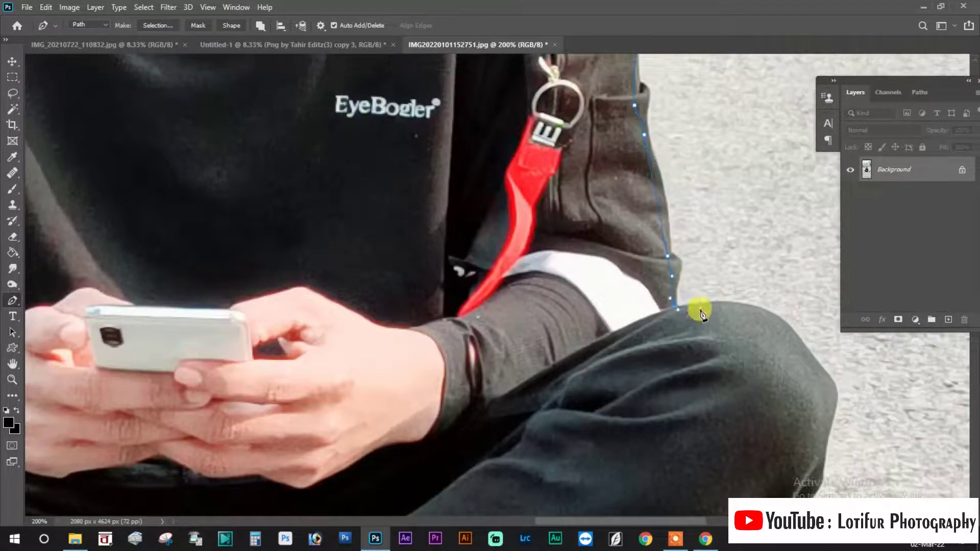
mouse_move(782, 332)
left_mouse_down()
mouse_move(808, 346)
mouse_move(817, 406)
left_mouse_up()
left_click_drag(808, 477, 780, 360)
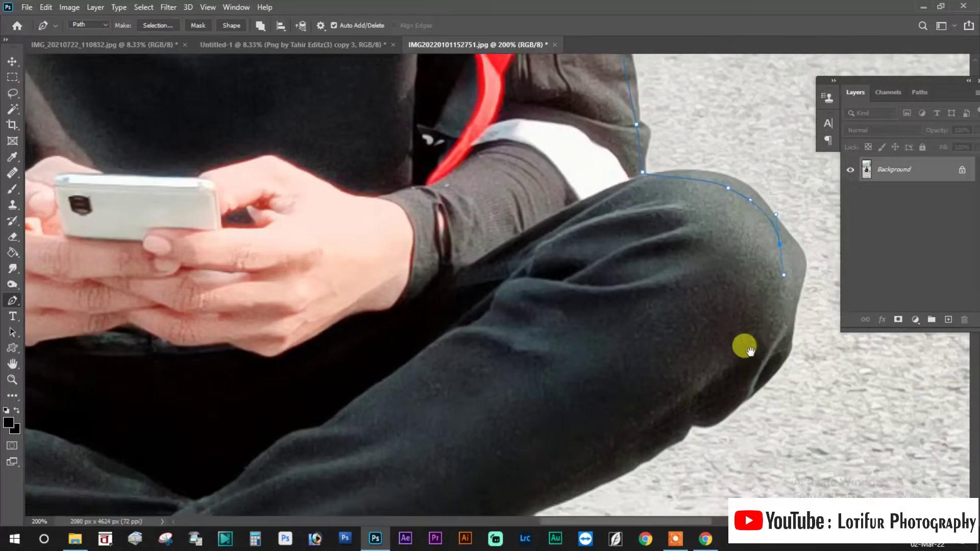
left_click(715, 436)
left_click(594, 482)
key("ctrl+minus")
key("ctrl+minus")
left_click(500, 401)
left_click(434, 406)
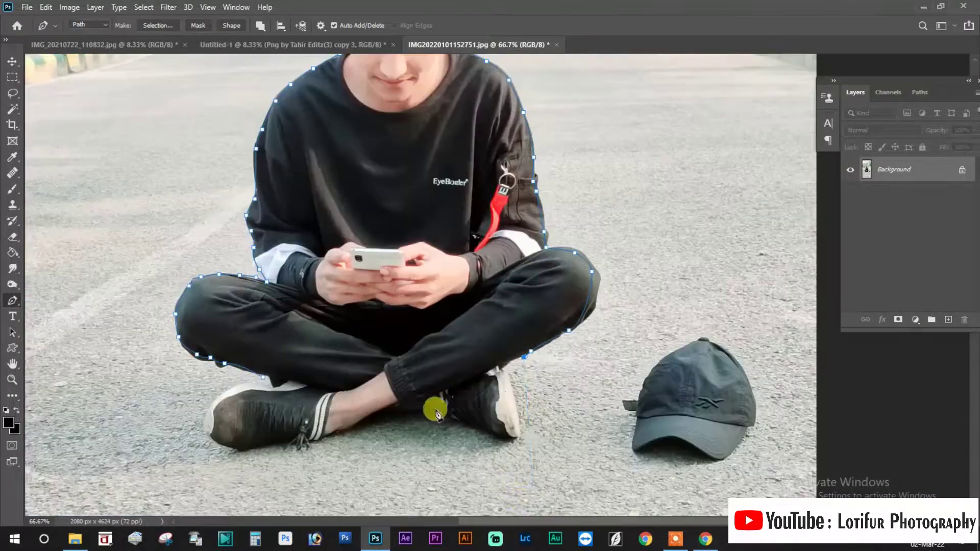
left_click(307, 400)
- Close the outline around the sitting man, turn it into a selection, and invert it
left_click(263, 378)
key("ctrl+Return")
key("m")
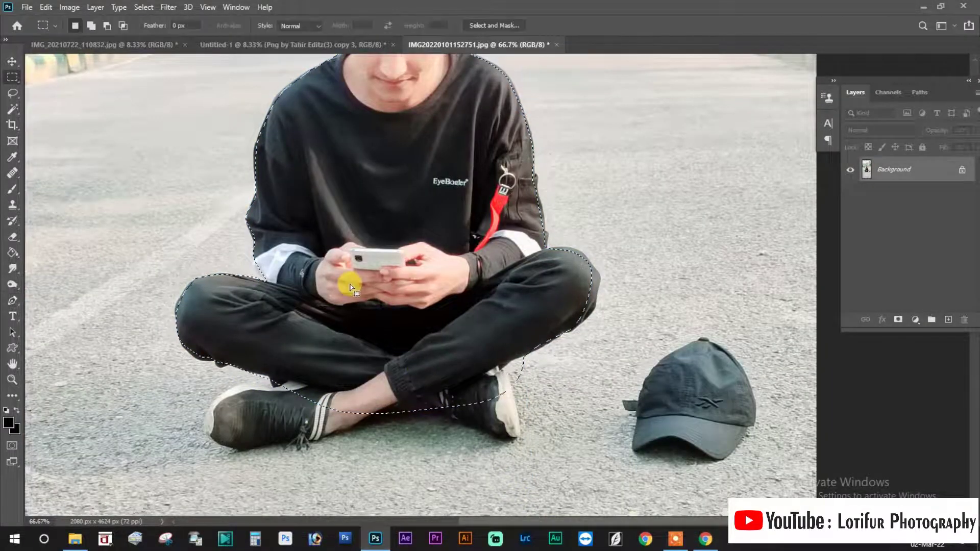
right_click(352, 283)
left_click(366, 302)
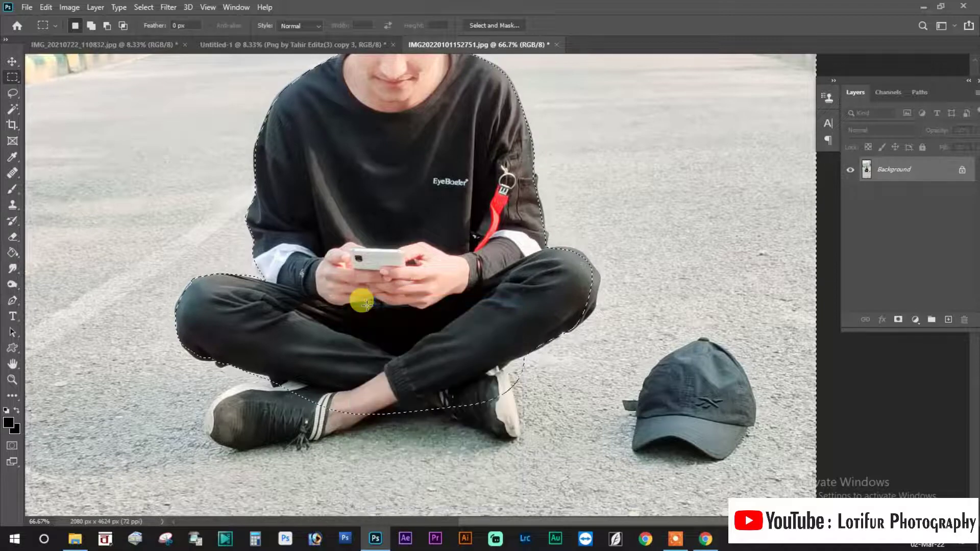
- Feather the sitting man's selection by 2.5 pixels
right_click(387, 247)
left_click(414, 279)
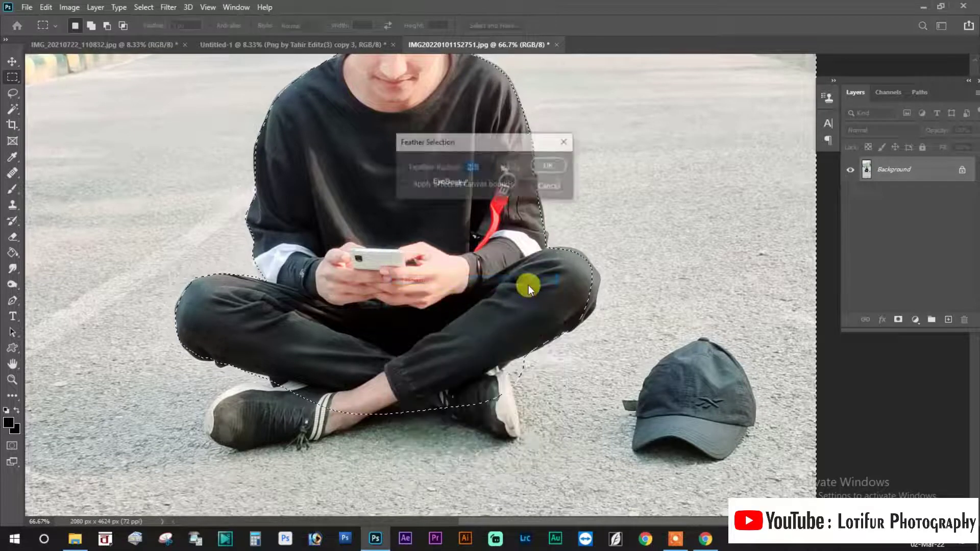
left_click(539, 160)
key("ctrl+minus")
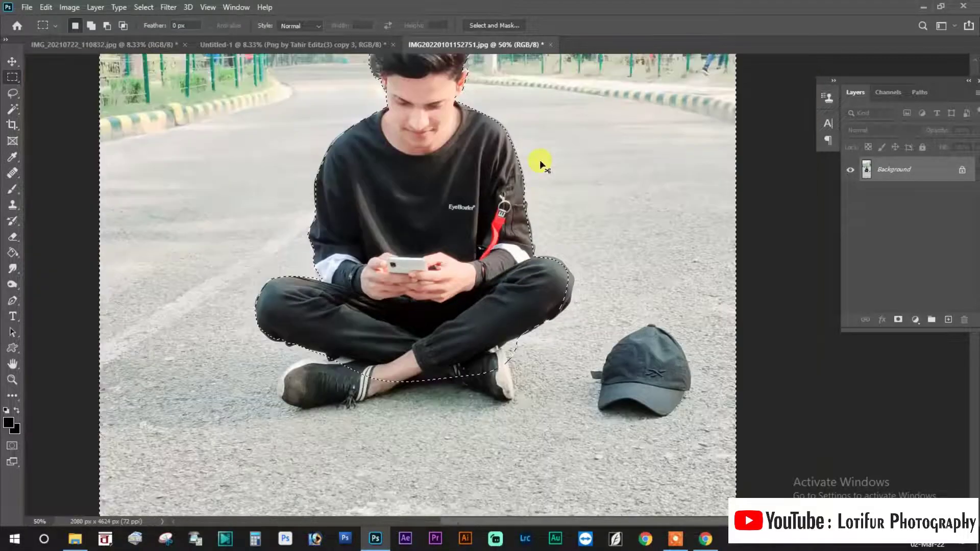
right_click(450, 156)
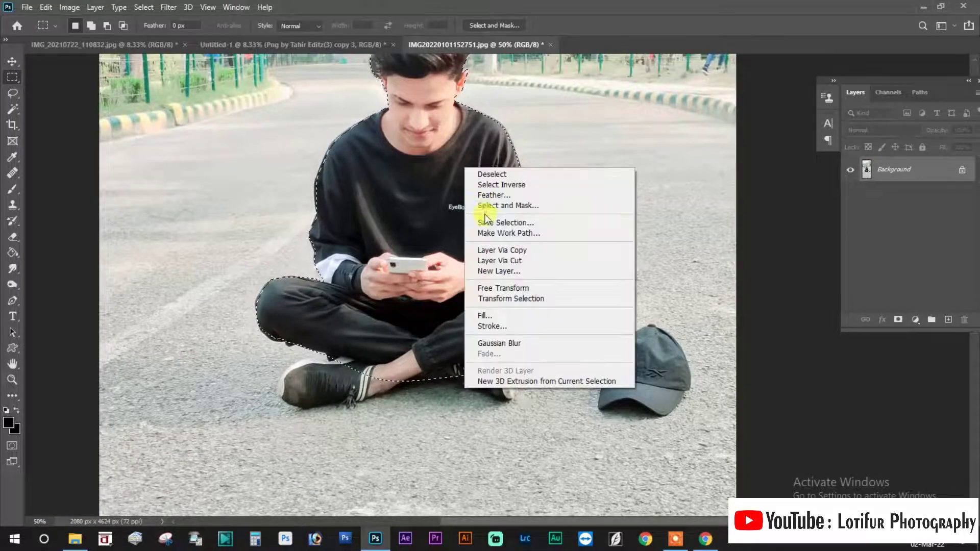
left_click(485, 195)
key("Return")
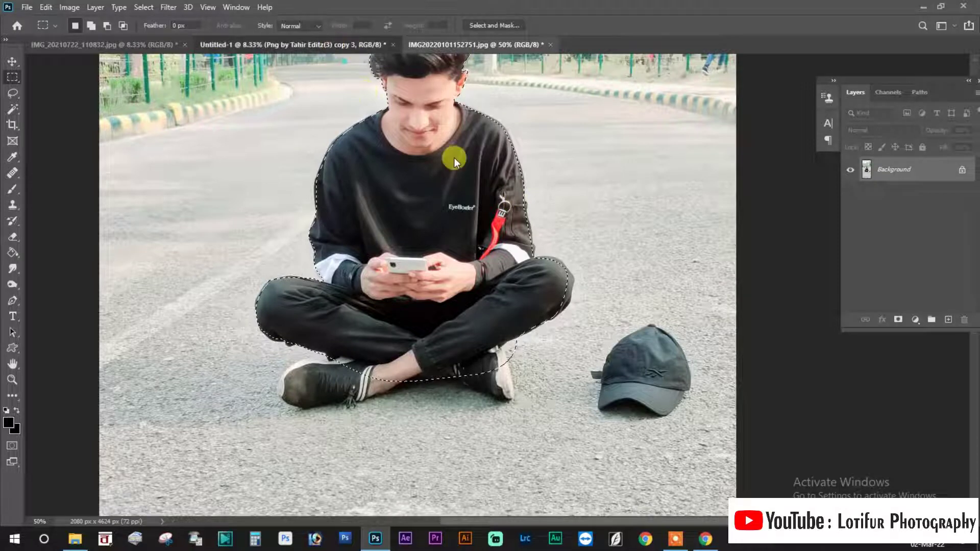
left_click(341, 47)
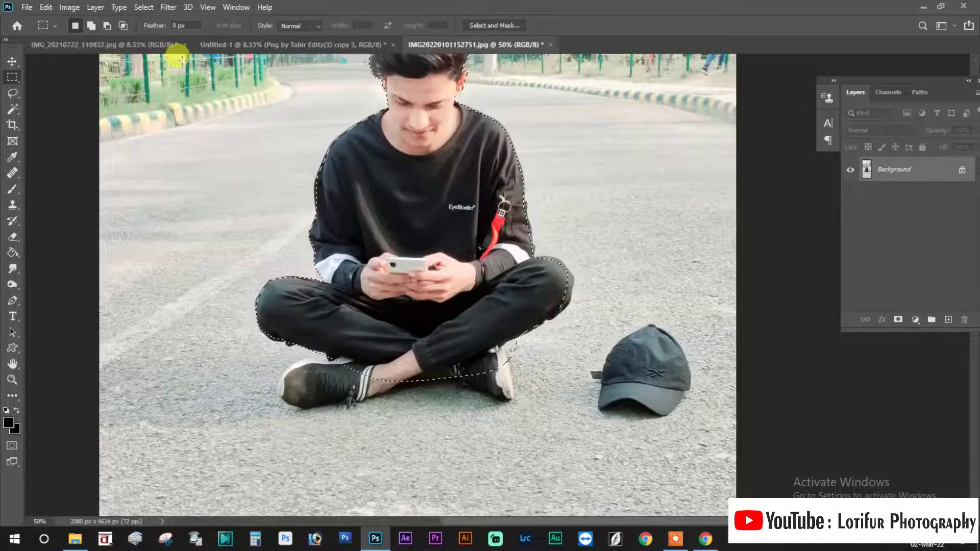
- Paste the sitting man into the birthday poster, enlarged to about 190% at the upper left
left_click(152, 45)
left_click(281, 47)
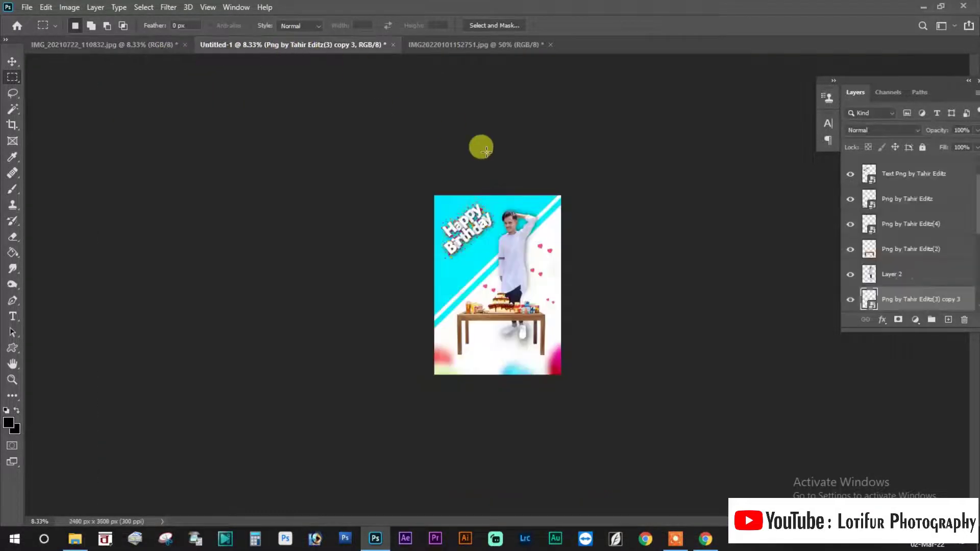
key("ctrl+v")
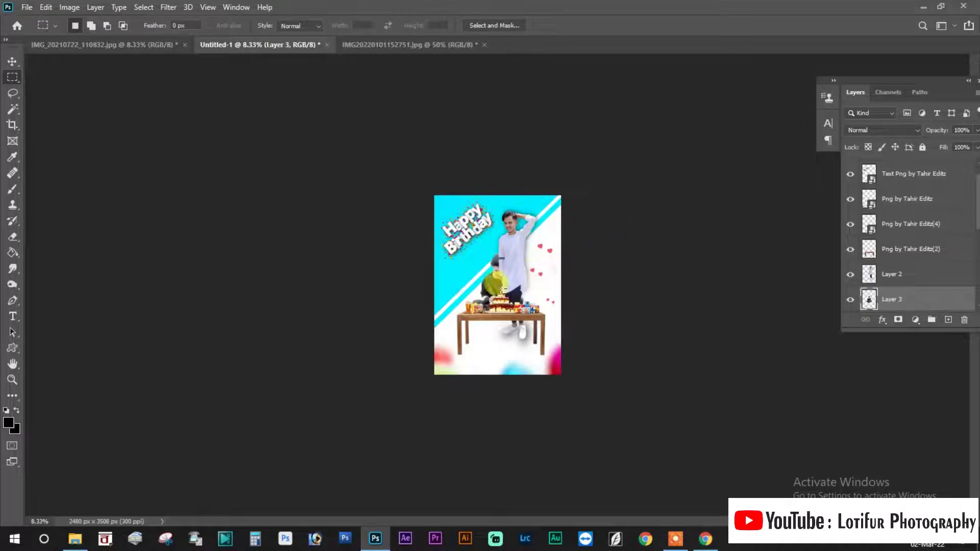
key("ctrl+t")
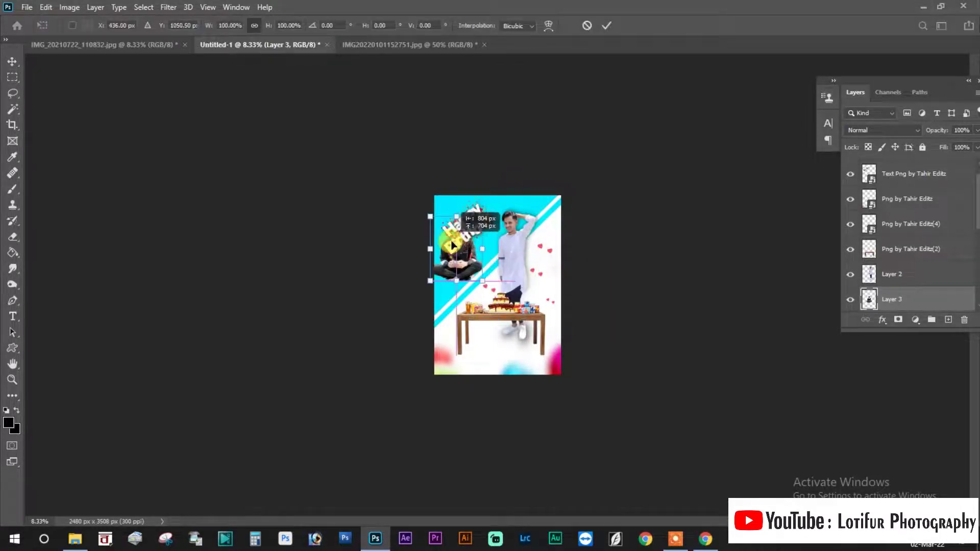
left_click_drag(484, 274, 459, 242)
key("ctrl+plus")
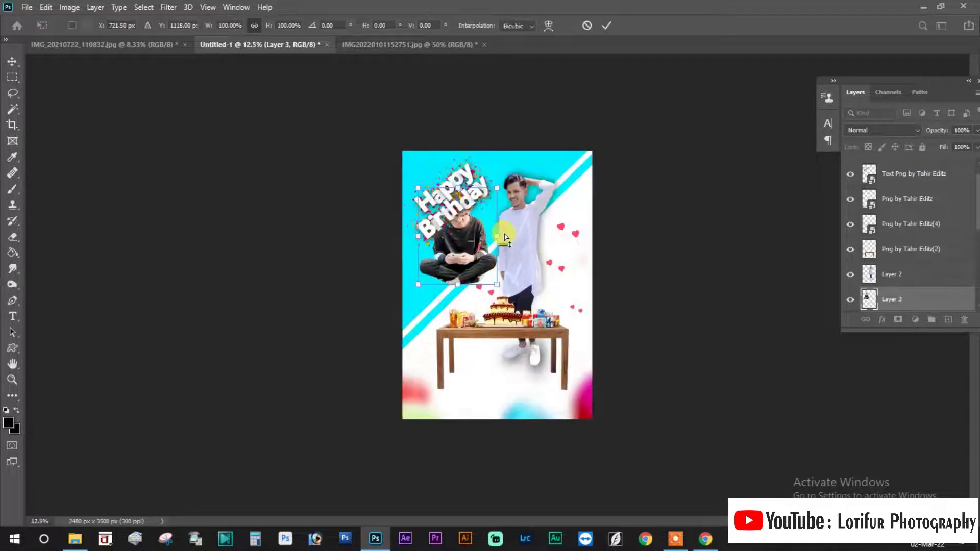
key("ctrl+plus")
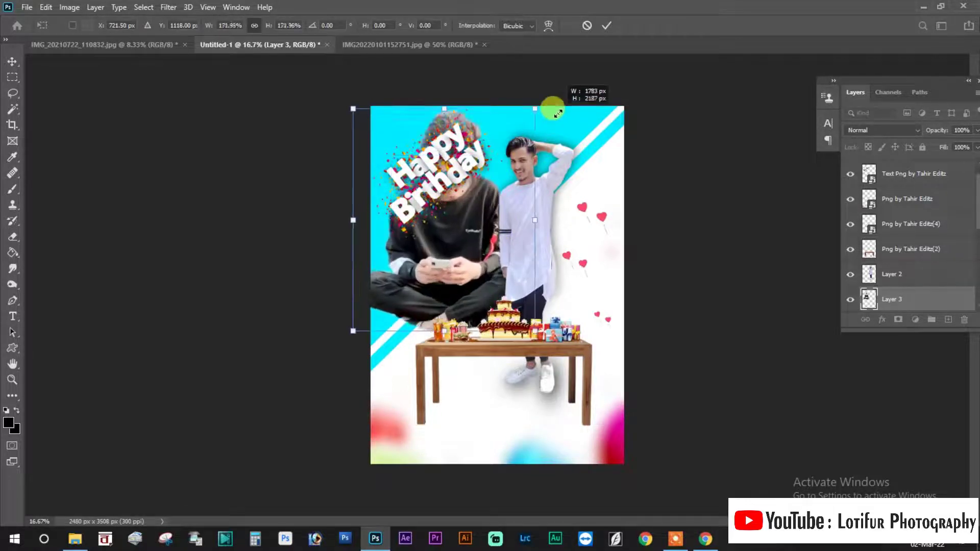
left_click_drag(496, 154, 544, 96)
mouse_move(458, 199)
left_mouse_down()
mouse_move(465, 208)
mouse_move(469, 197)
left_mouse_up()
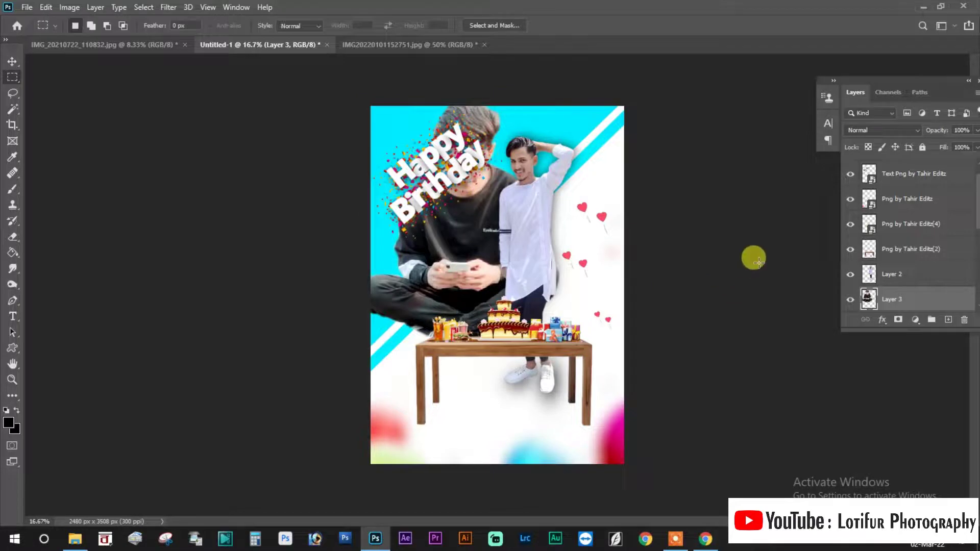
- Tilt the sitting man about -12.6° and settle him behind the standing man
key("ctrl+t")
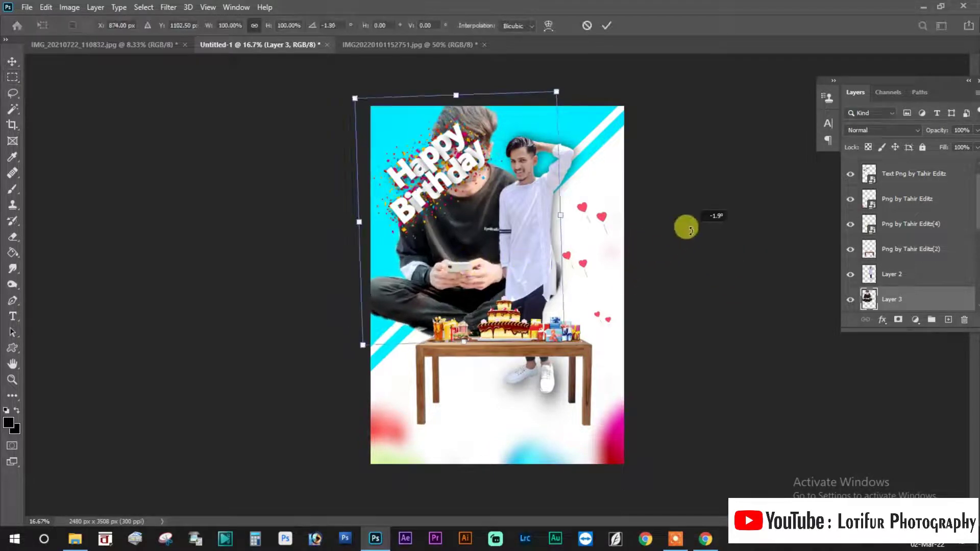
left_click_drag(646, 245, 708, 188)
left_click_drag(431, 203, 401, 189)
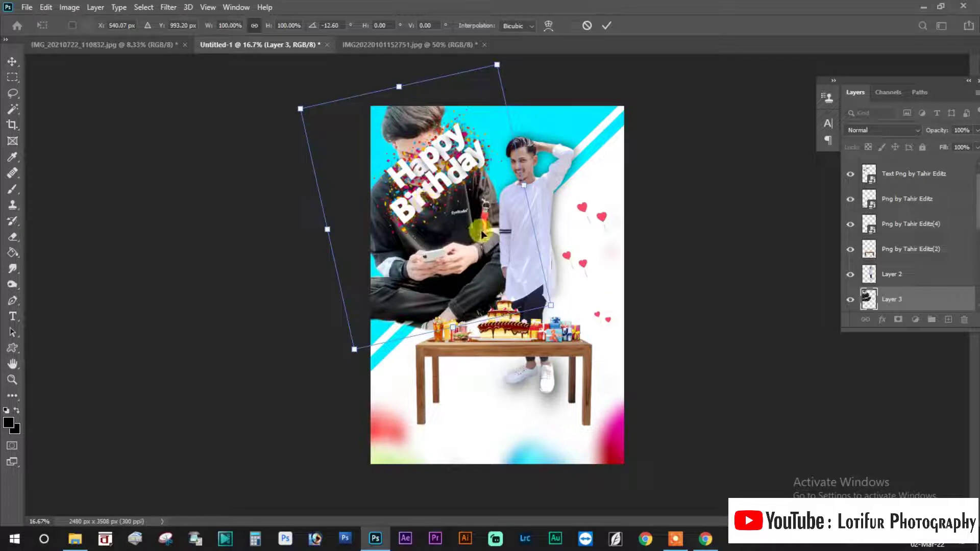
left_click_drag(482, 233, 487, 233)
mouse_move(487, 233)
left_mouse_down()
mouse_move(500, 253)
mouse_move(459, 252)
left_mouse_up()
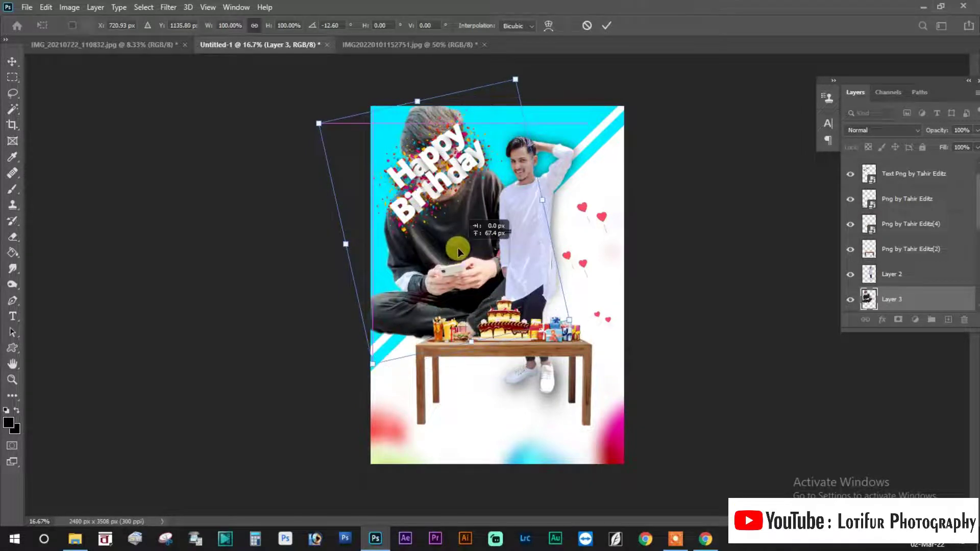
key("Return")
key("m")
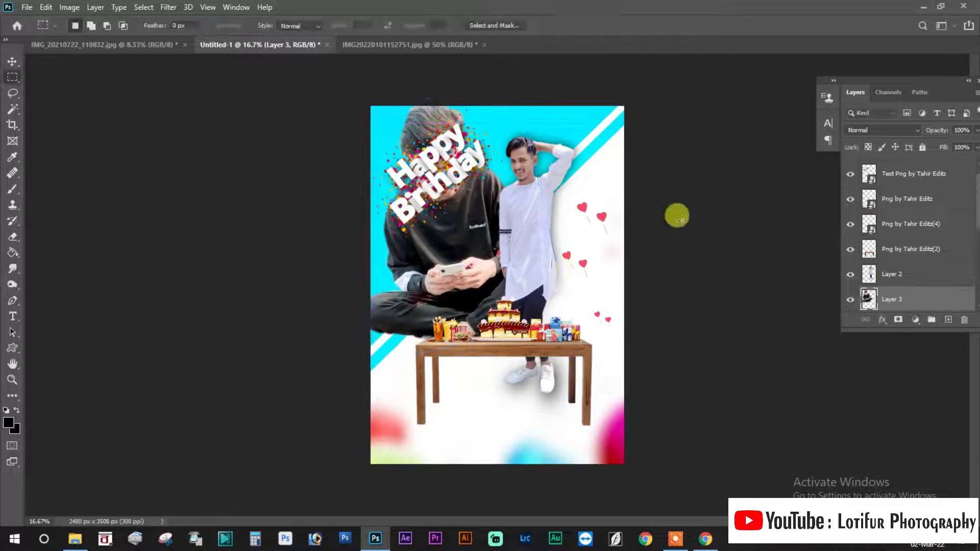
key("v")
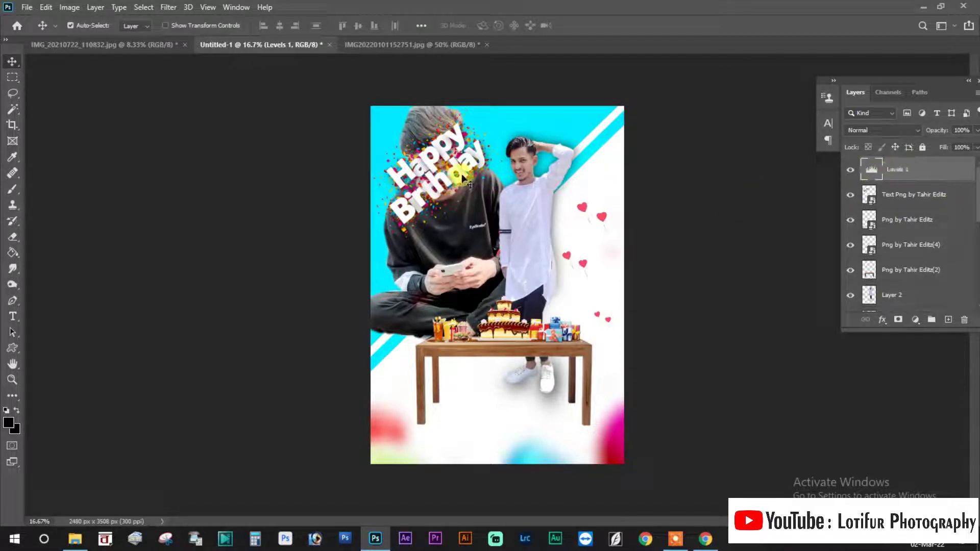
- Nudge the Happy Birthday text slightly, then hide its layer
right_click(462, 178)
left_click(760, 235)
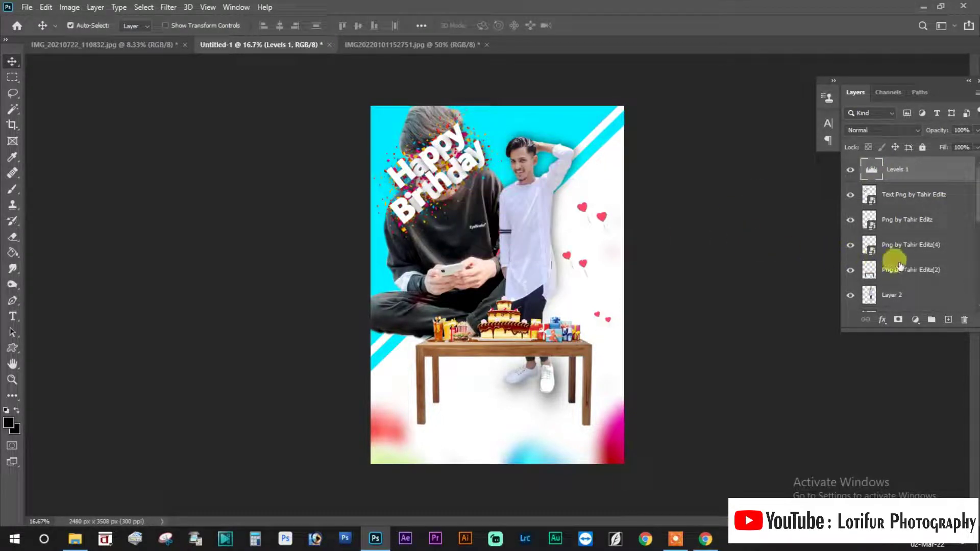
left_click_drag(452, 185, 437, 170)
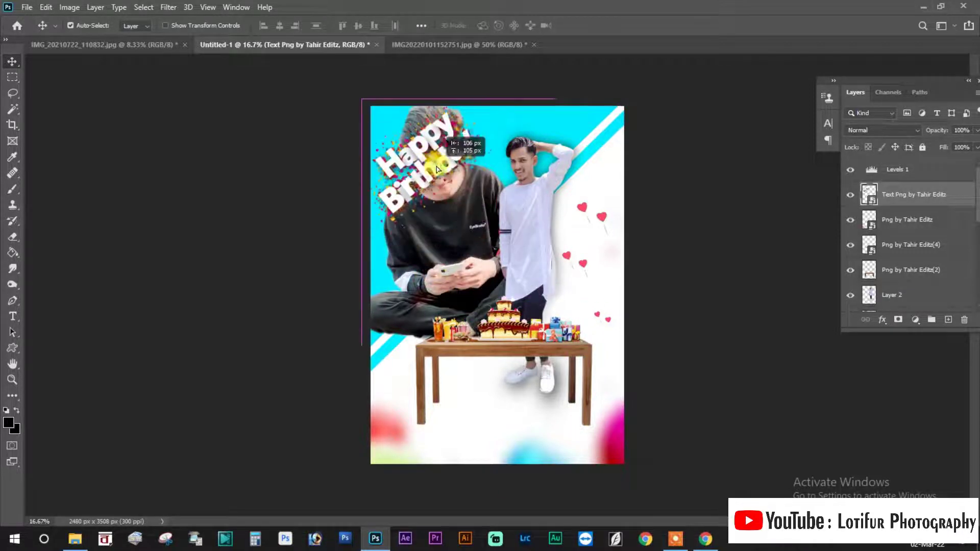
left_click_drag(438, 169, 449, 179)
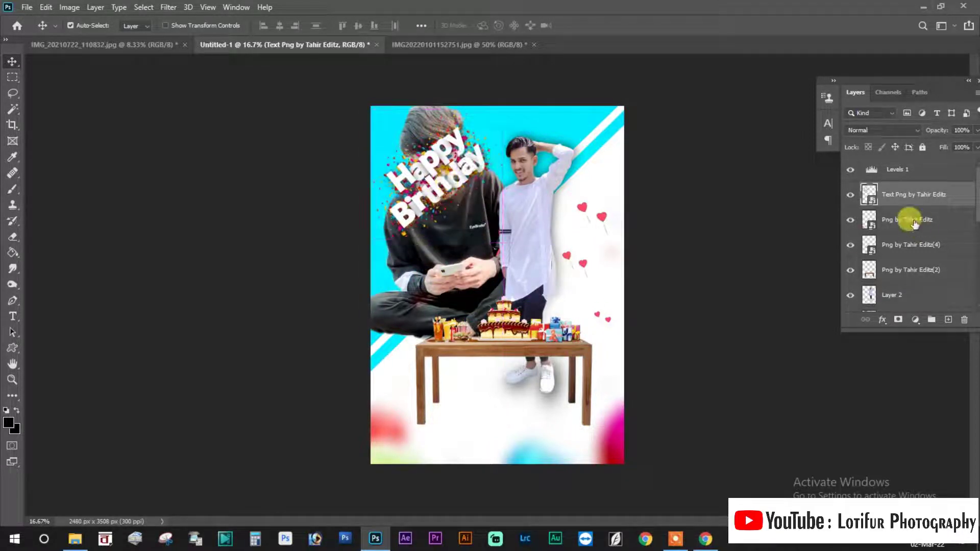
left_click(851, 195)
- Select the Levels 1 adjustment and set its blend mode to Luminosity
right_click(437, 184)
left_click(442, 191)
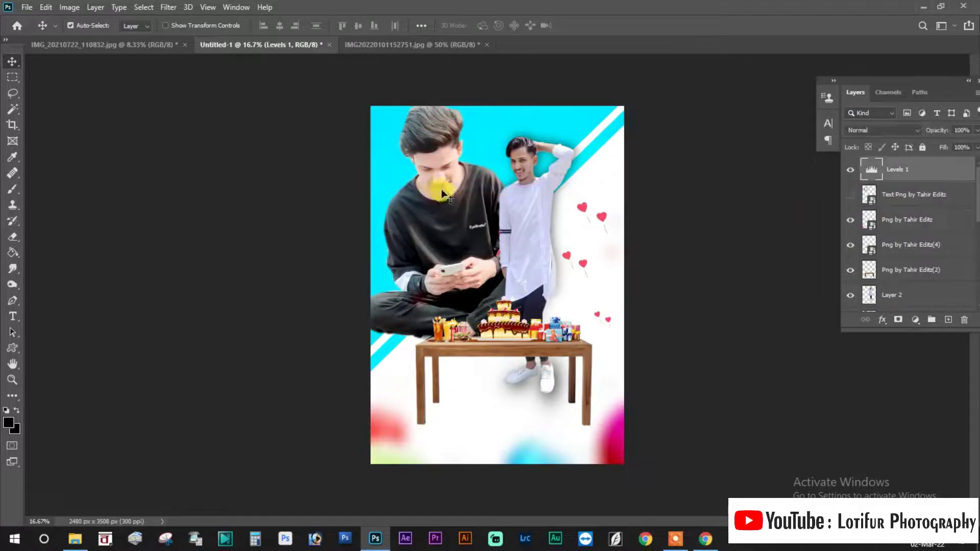
left_click(882, 130)
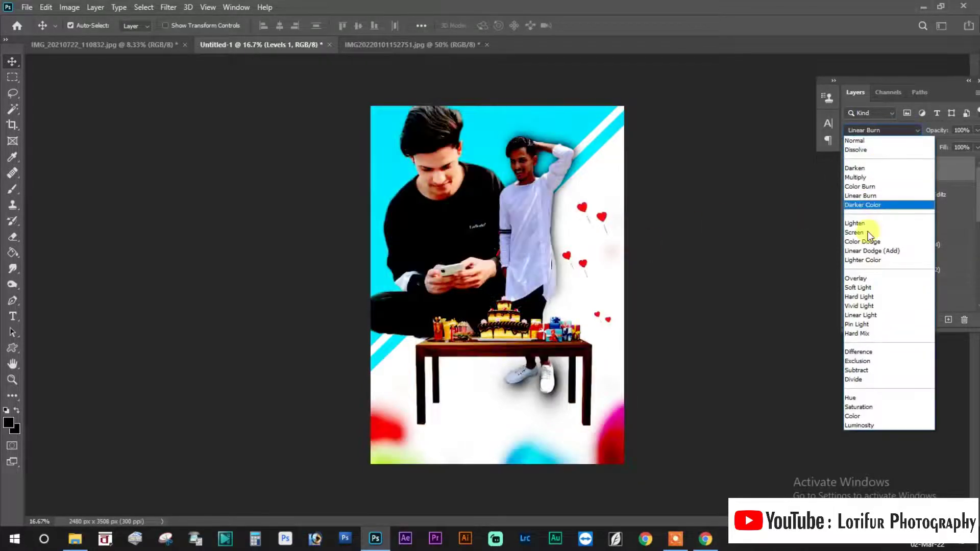
left_click(865, 425)
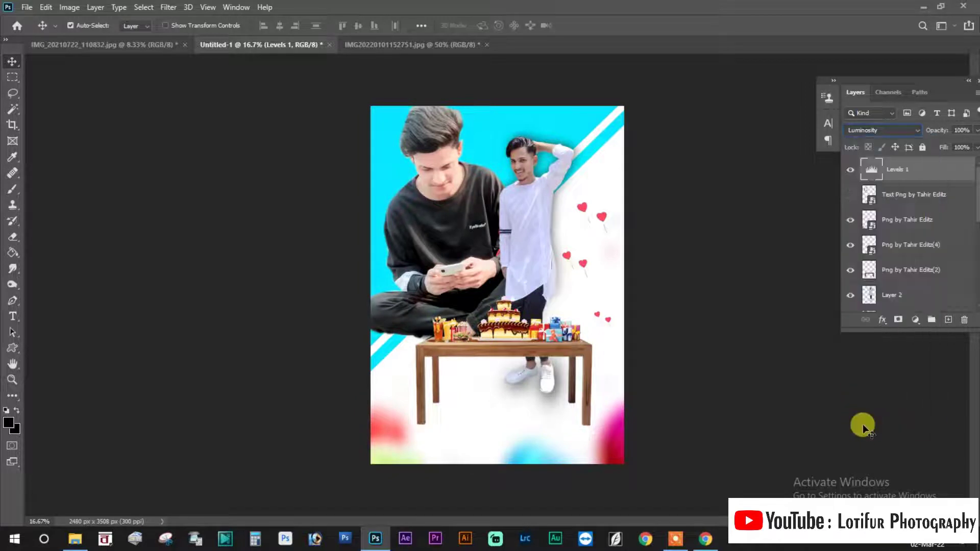
left_click(860, 130)
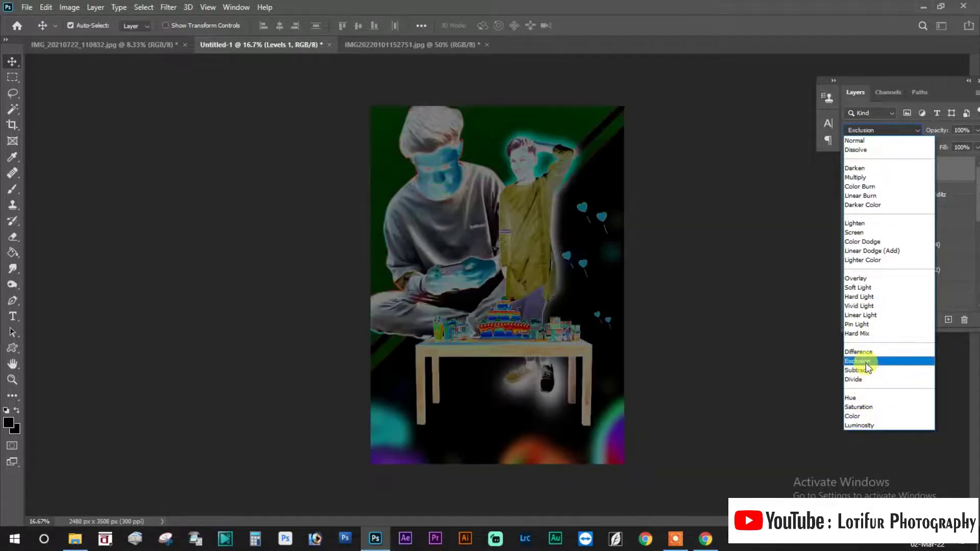
left_click(749, 213)
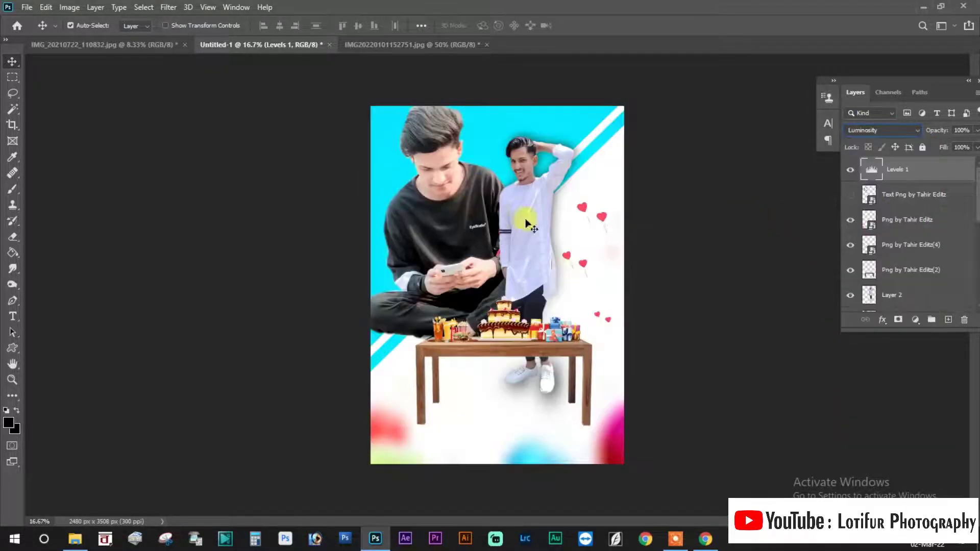
- Set the Levels 1 adjustment's opacity to 100%
right_click(447, 198)
left_click(445, 199)
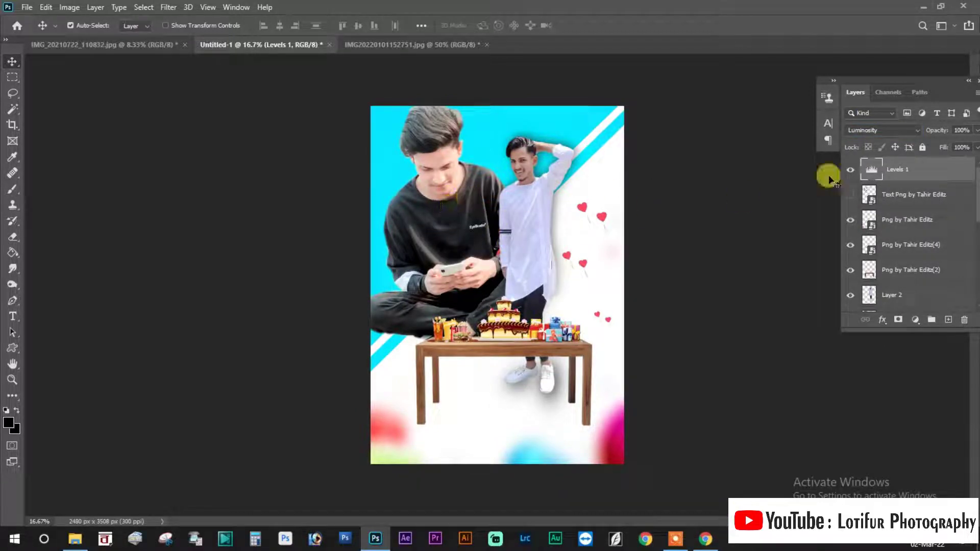
left_click(976, 131)
left_click_drag(972, 144, 920, 143)
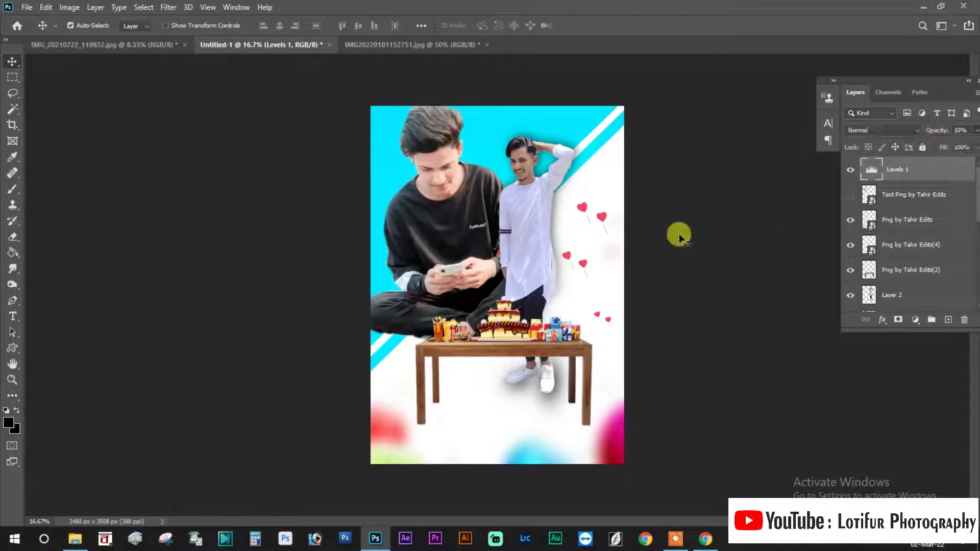
right_click(466, 230)
left_click(877, 220)
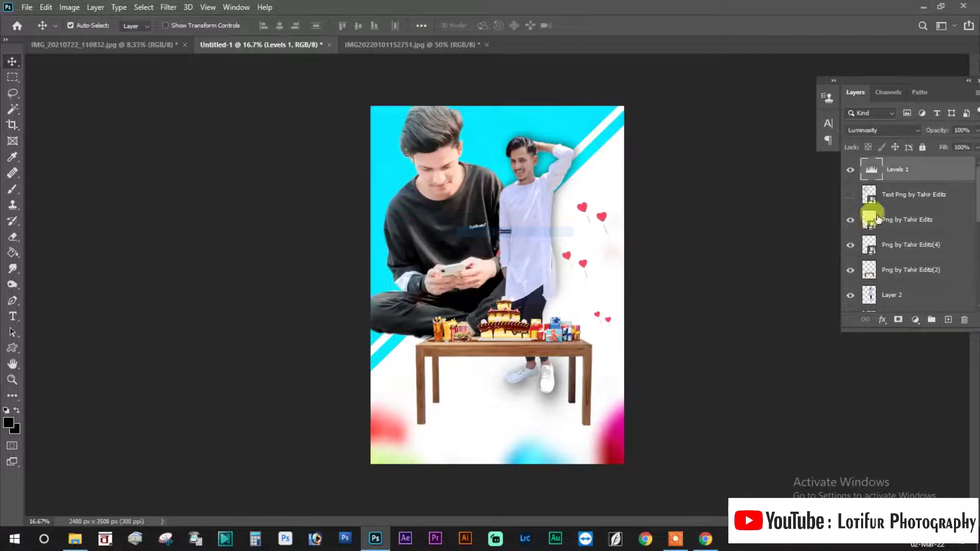
- Select Layer 3, nudge the seated man upward, and set its opacity to about 76%
right_click(455, 201)
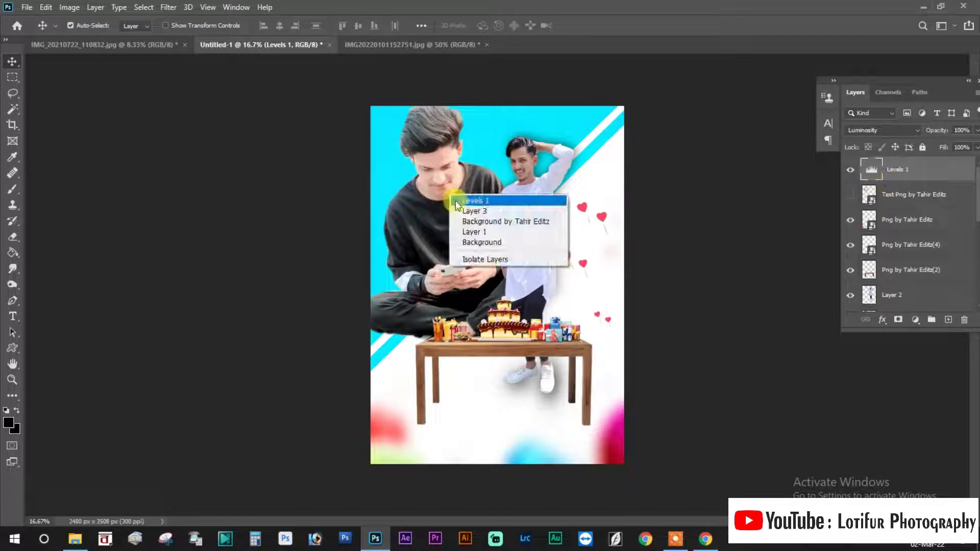
left_click(474, 211)
left_click_drag(459, 202, 448, 186)
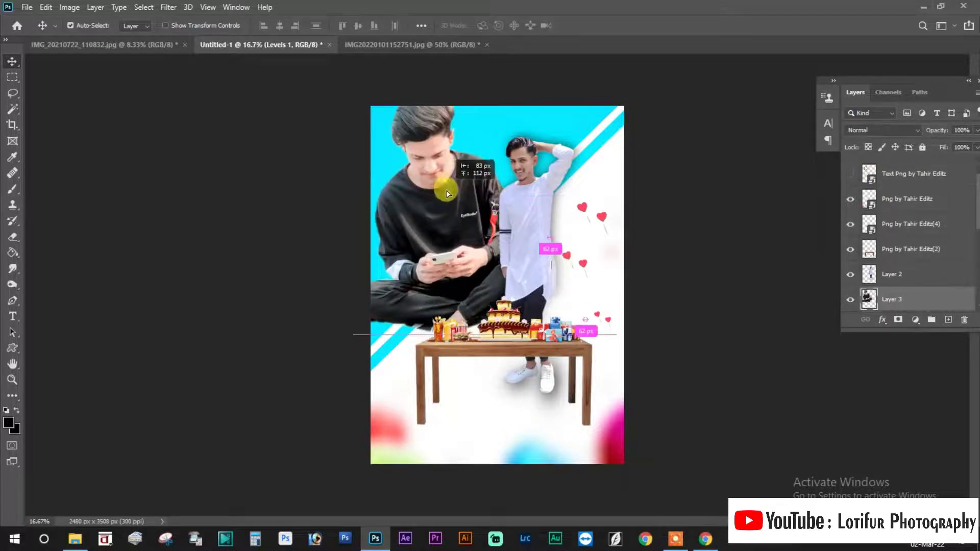
left_click(976, 131)
left_click_drag(950, 144, 945, 145)
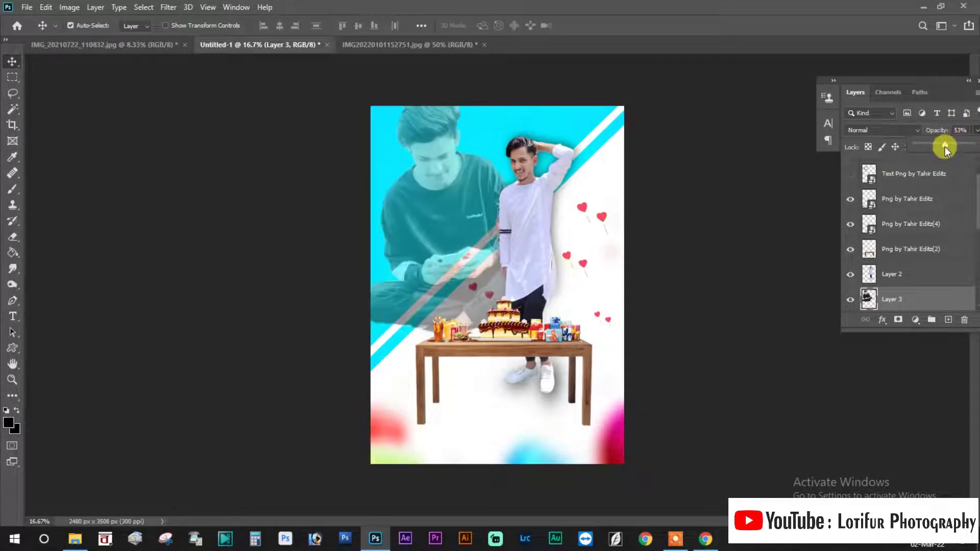
left_click_drag(440, 223, 447, 224)
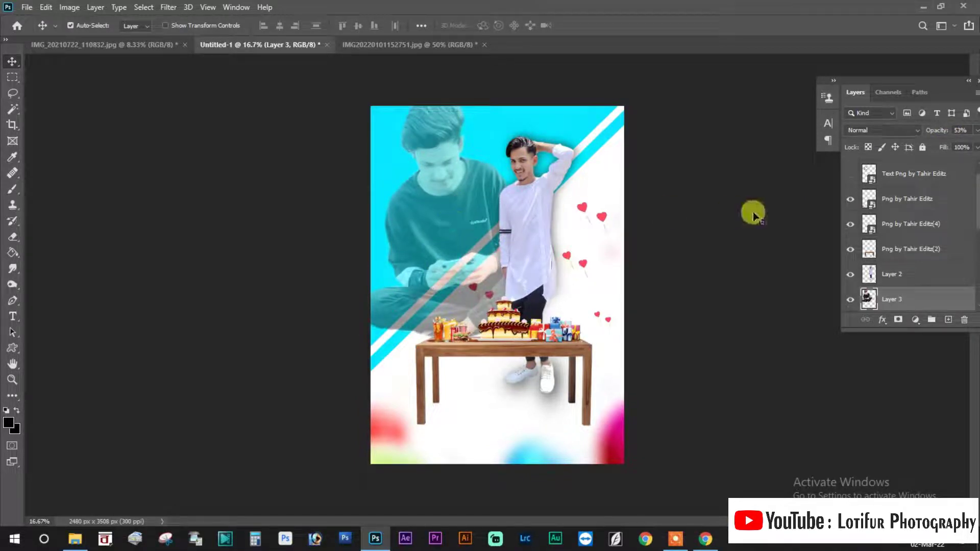
left_click(958, 145)
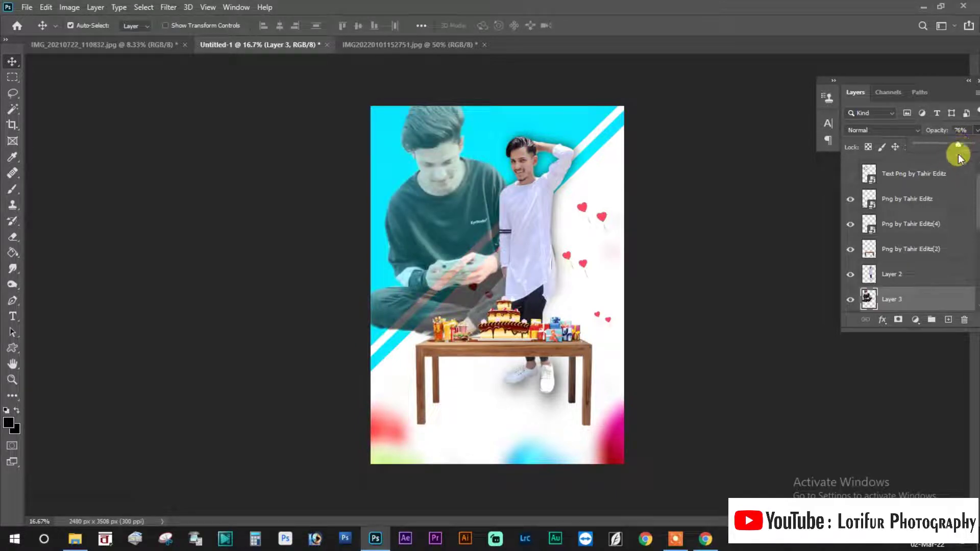
- Switch the seated man's layer to Luminosity blending
left_click(892, 130)
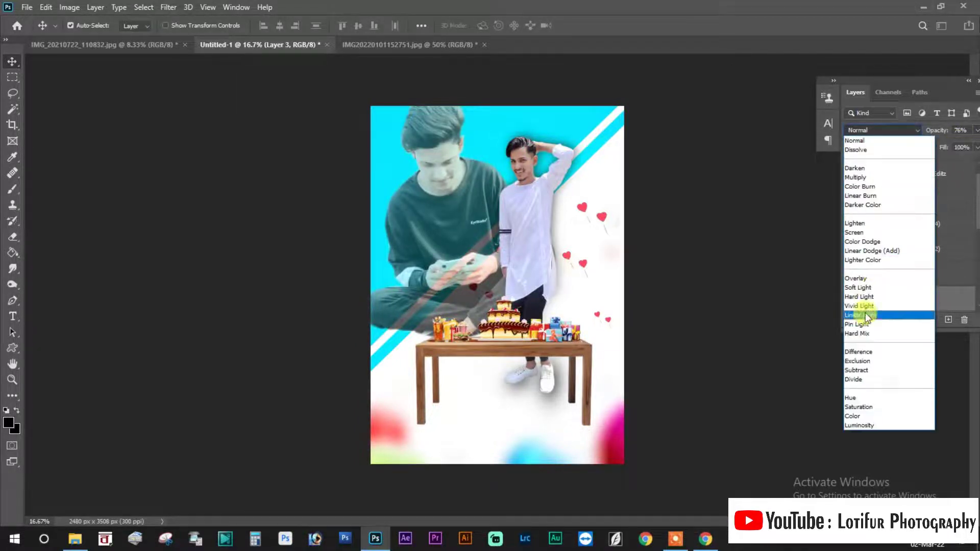
left_click(862, 426)
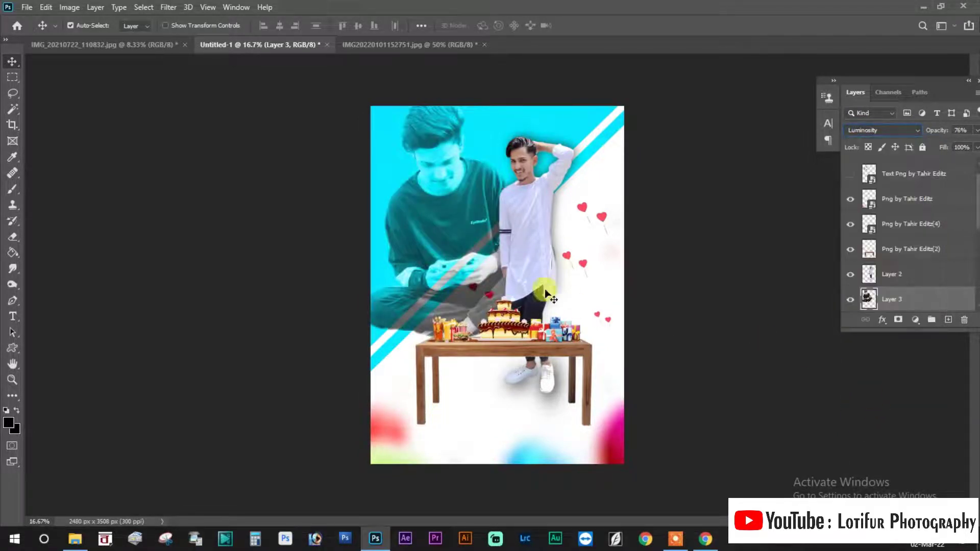
right_click(414, 185)
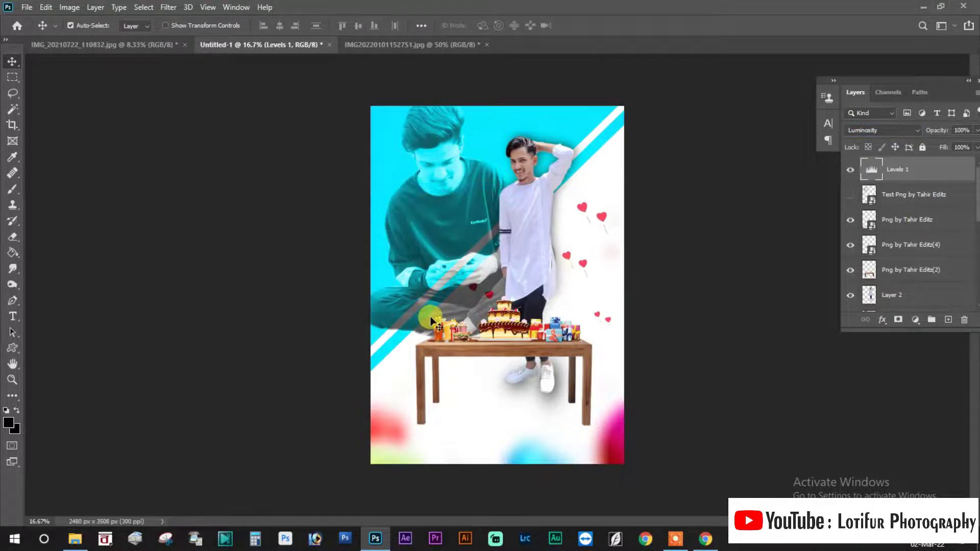
- Load the Layer 1 stripes as a selection, shift them slightly right, then deselect
scroll(431, 321, "up", 2)
scroll(418, 291, "up", 1)
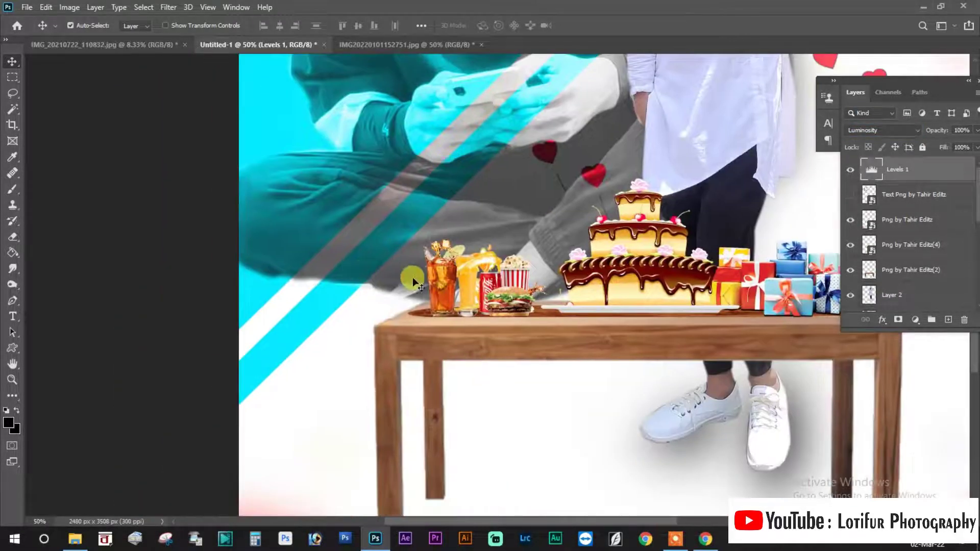
scroll(929, 260, "down", 3)
scroll(932, 266, "down", 1)
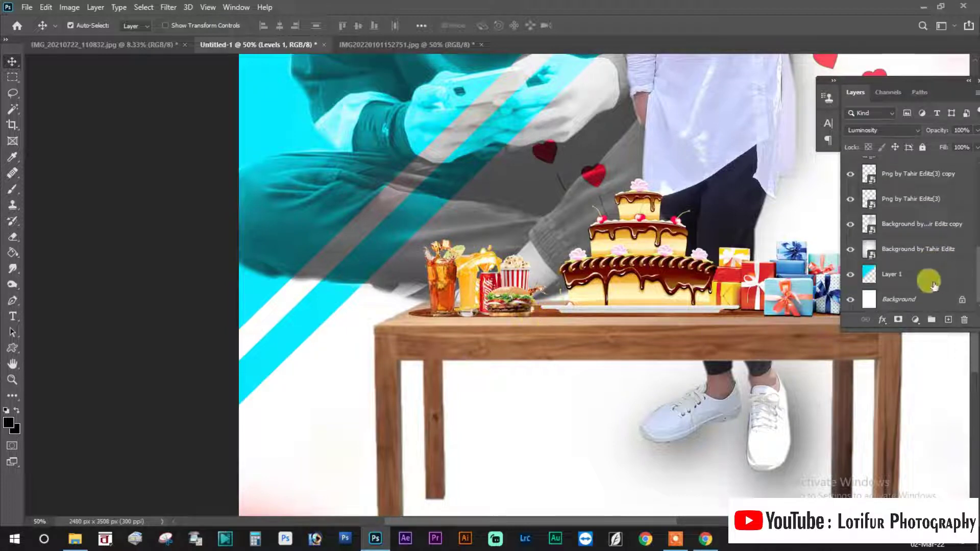
left_click(874, 276)
key("super")
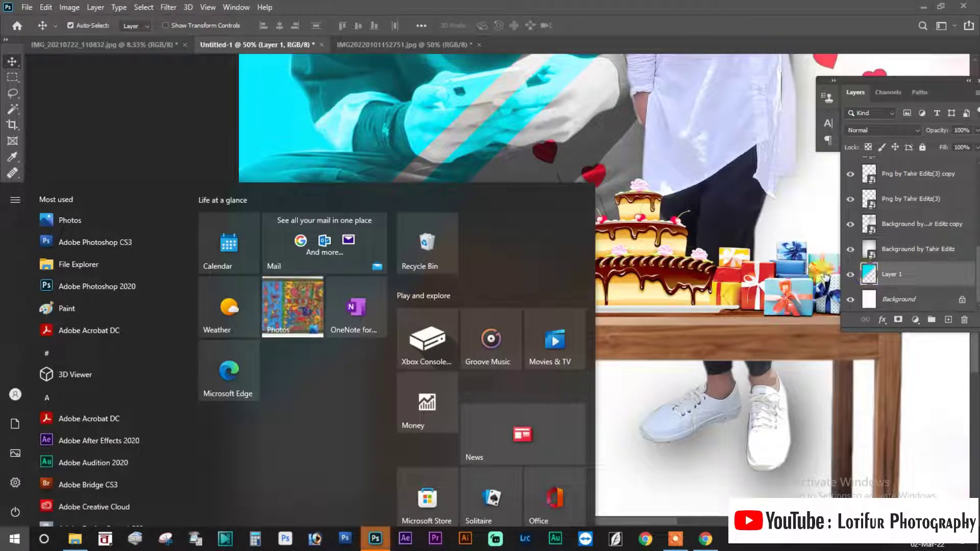
left_click(632, 165)
left_click(871, 275, "ctrl")
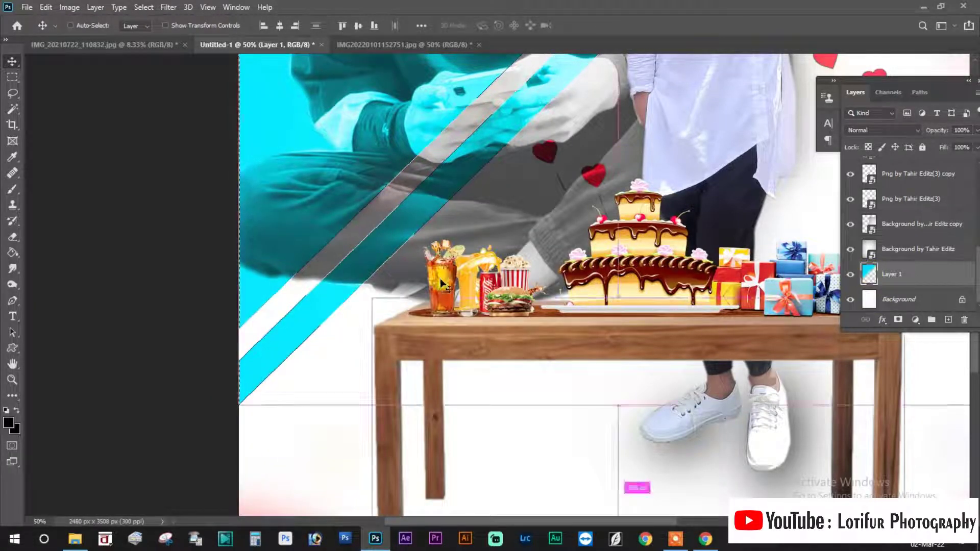
left_click_drag(439, 284, 458, 287)
key("ctrl+minus")
key("ctrl+minus")
key("ctrl+minus")
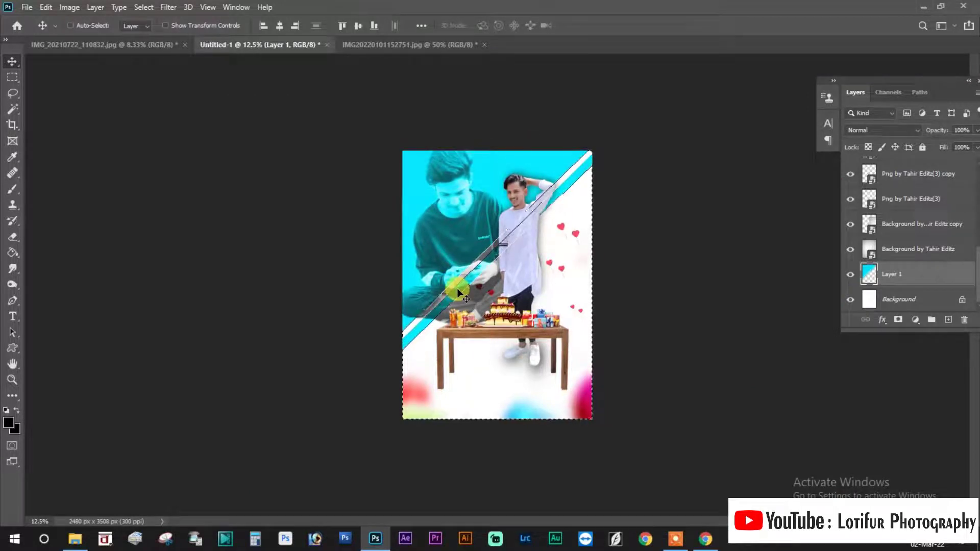
key("ctrl+d")
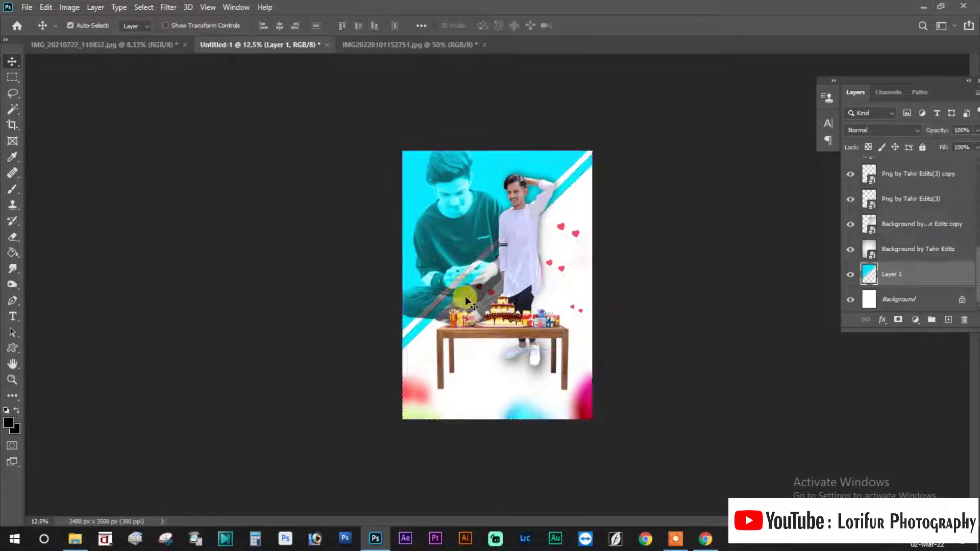
key("ctrl+plus")
key("ctrl+plus")
key("ctrl+plus")
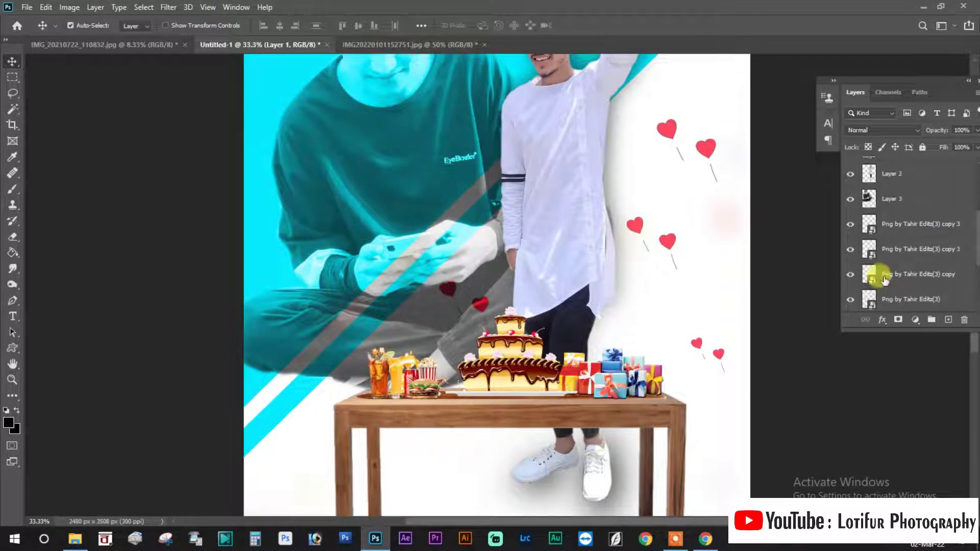
- Select the seated man's layer and return it to full opacity
left_click_drag(884, 289, 875, 247)
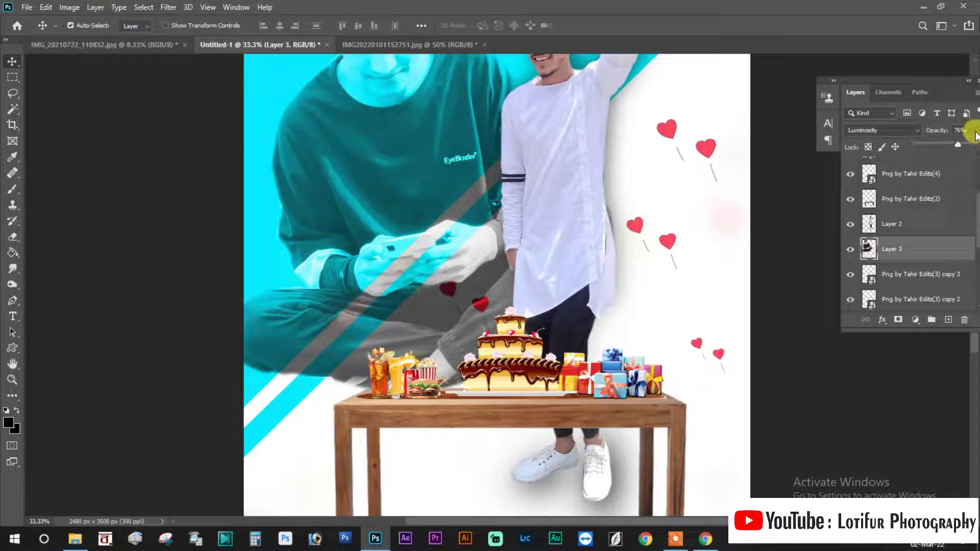
left_click_drag(961, 147, 974, 146)
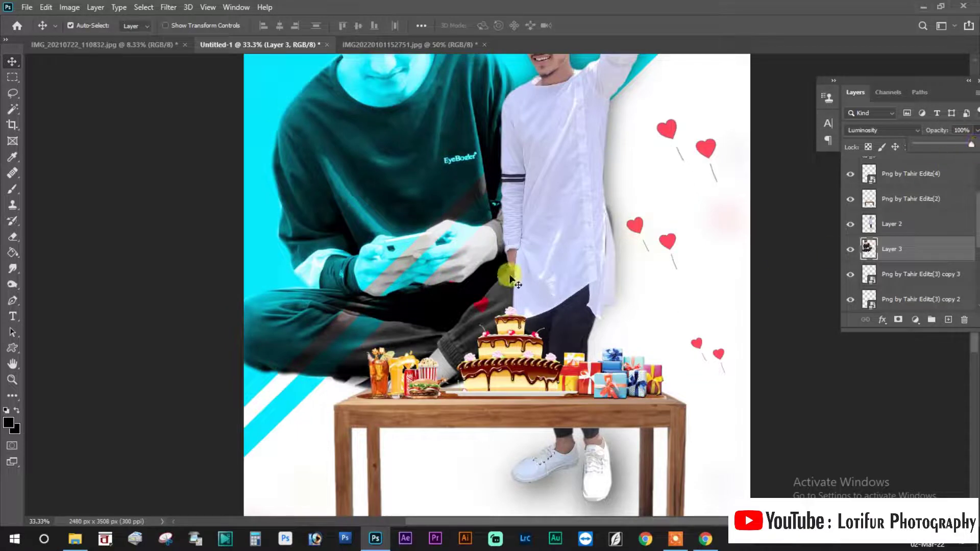
left_click_drag(437, 205, 402, 280)
left_click_drag(495, 281, 423, 224)
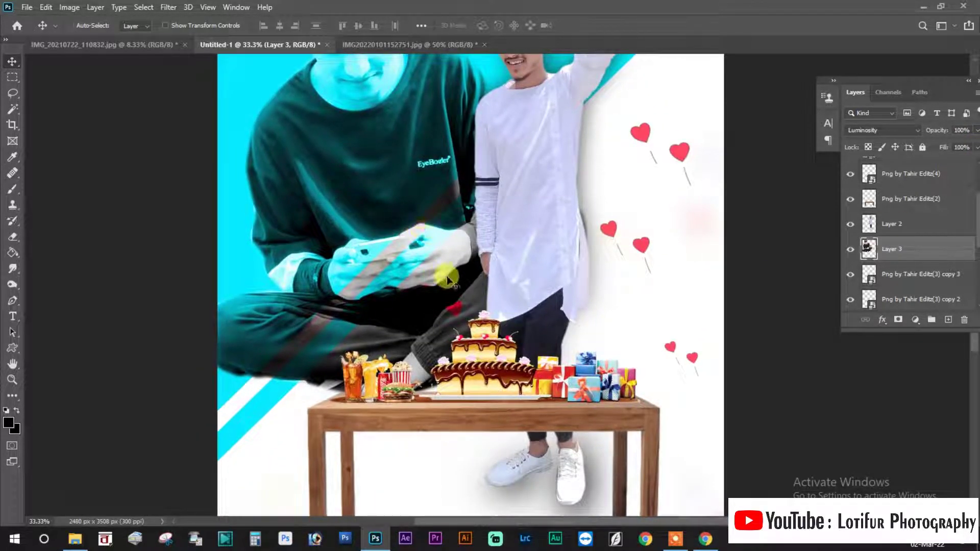
- Load the stripe selection, delete the seated man inside it, and deselect
left_click(885, 275)
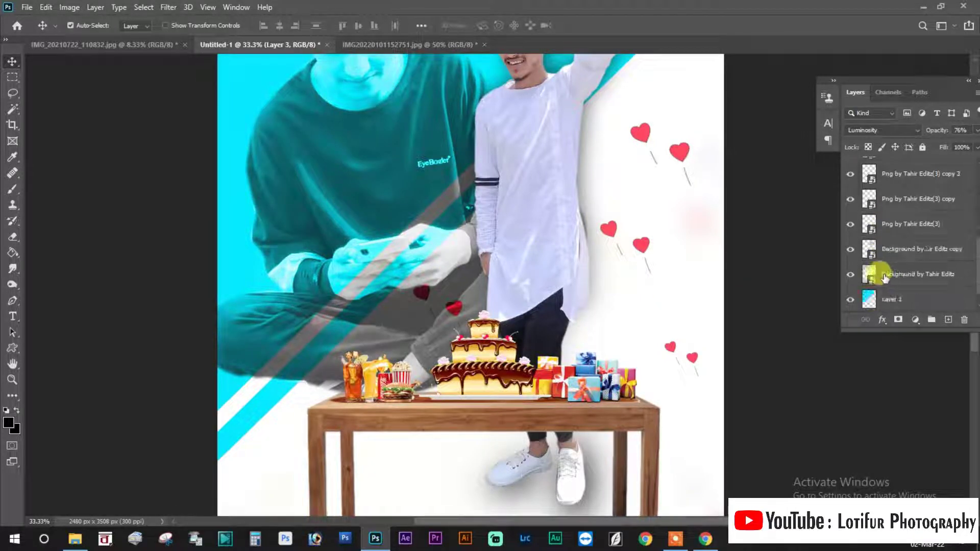
scroll(887, 286, "down", 1)
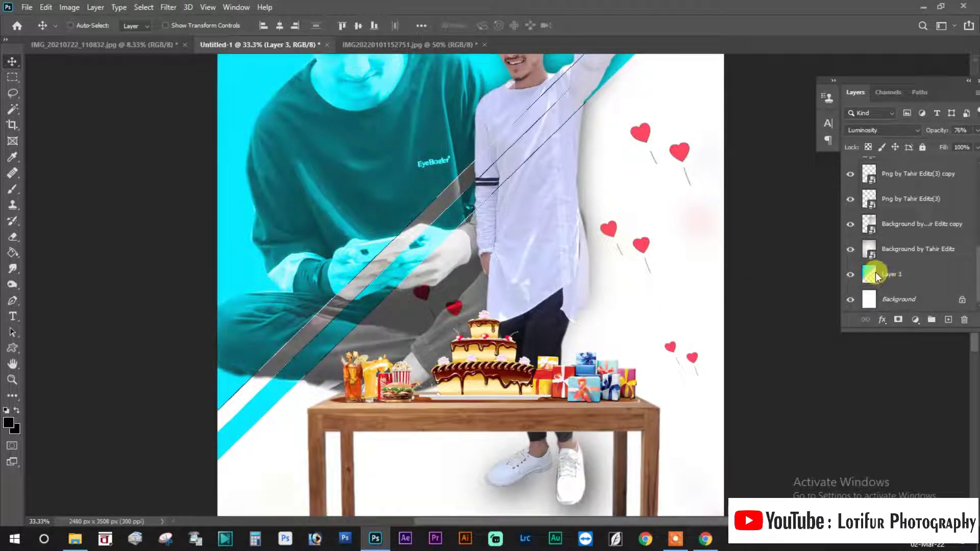
left_click_drag(501, 217, 431, 339)
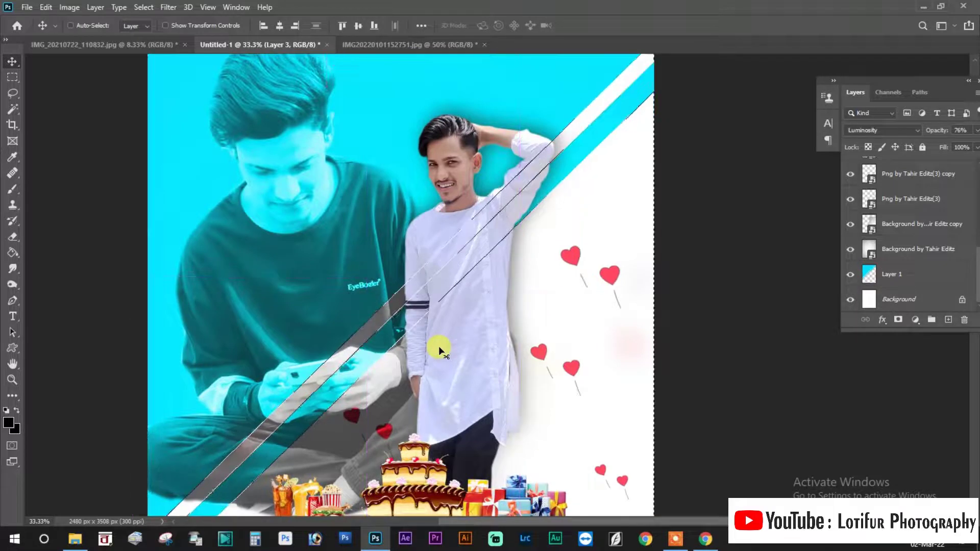
scroll(890, 260, "up", 5)
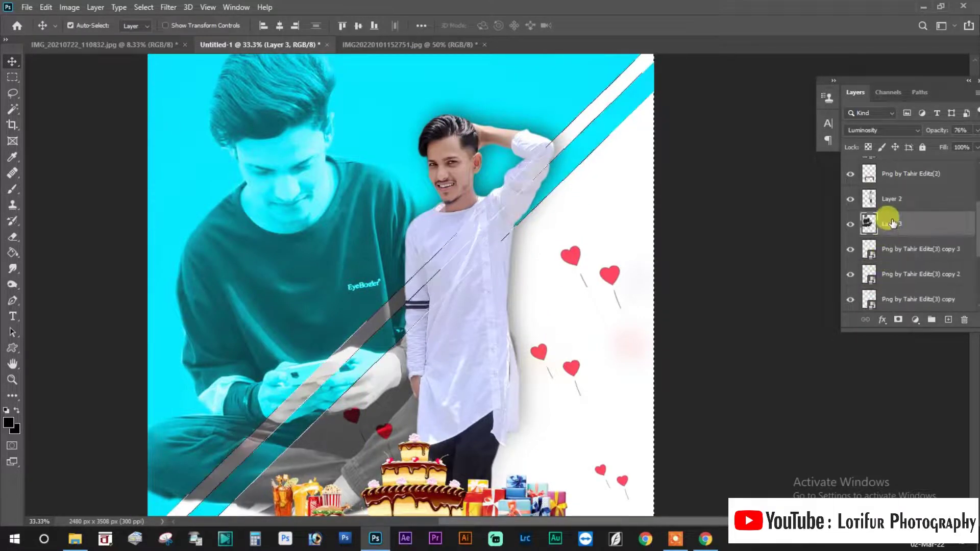
key("Delete")
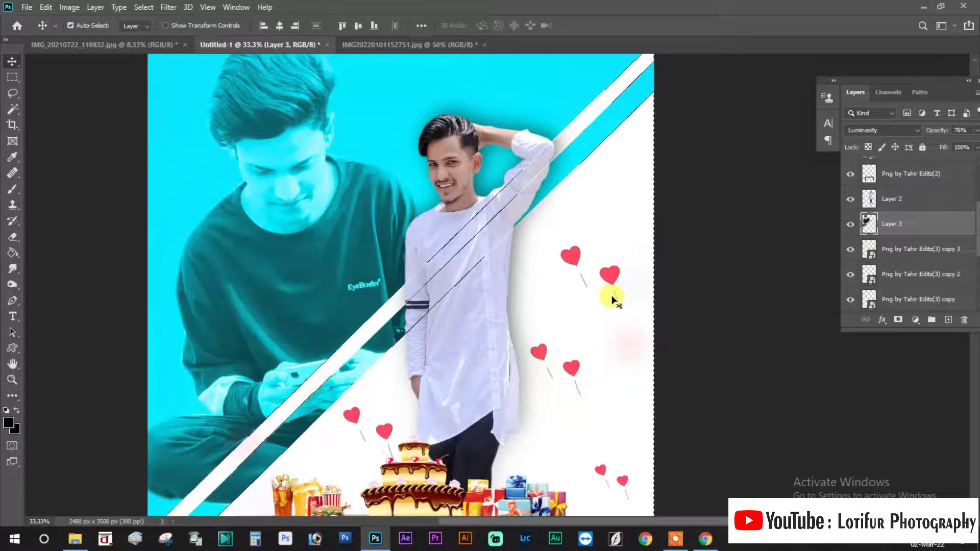
key("m")
left_click(695, 365)
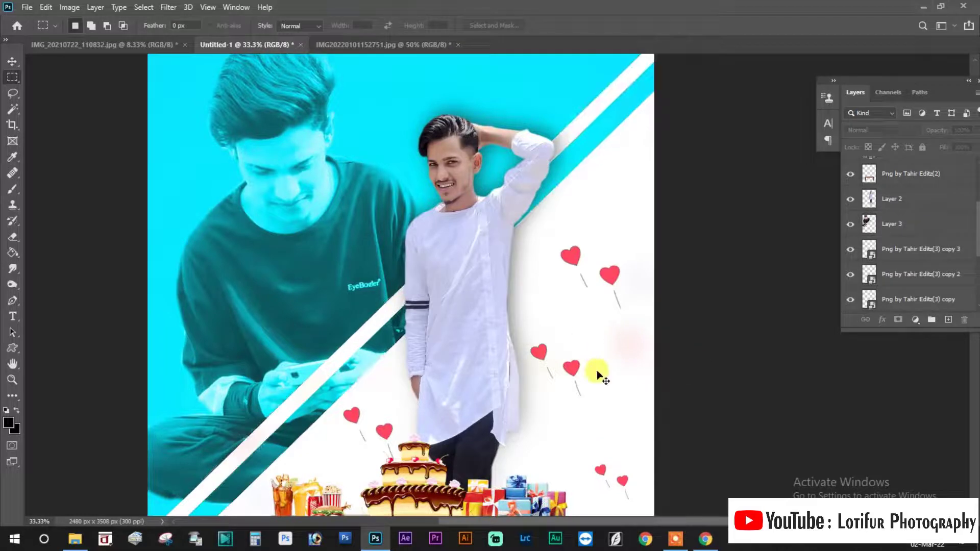
- Select Layer 3 and lower the seated man's opacity to 62%
key("ctrl+minus")
key("ctrl+minus")
key("ctrl+plus")
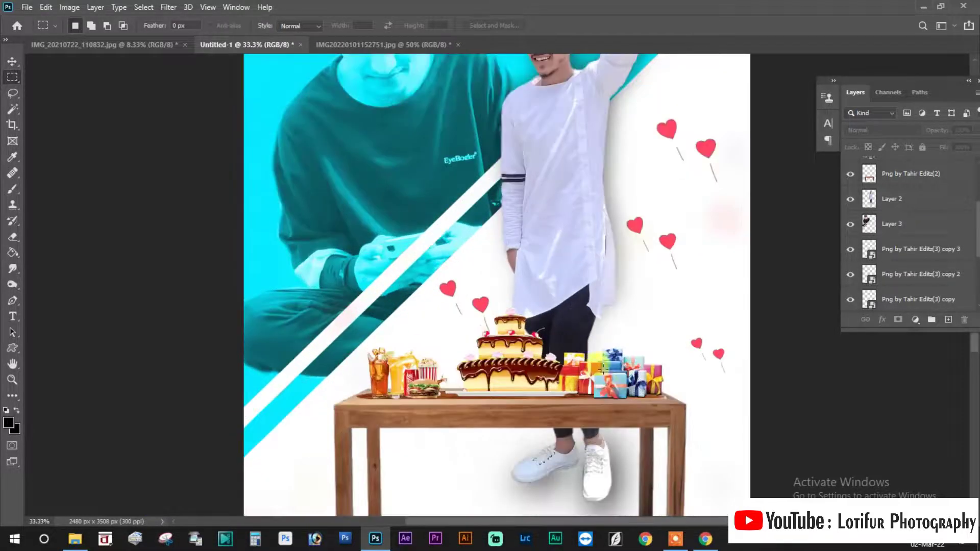
left_click_drag(452, 237, 445, 405)
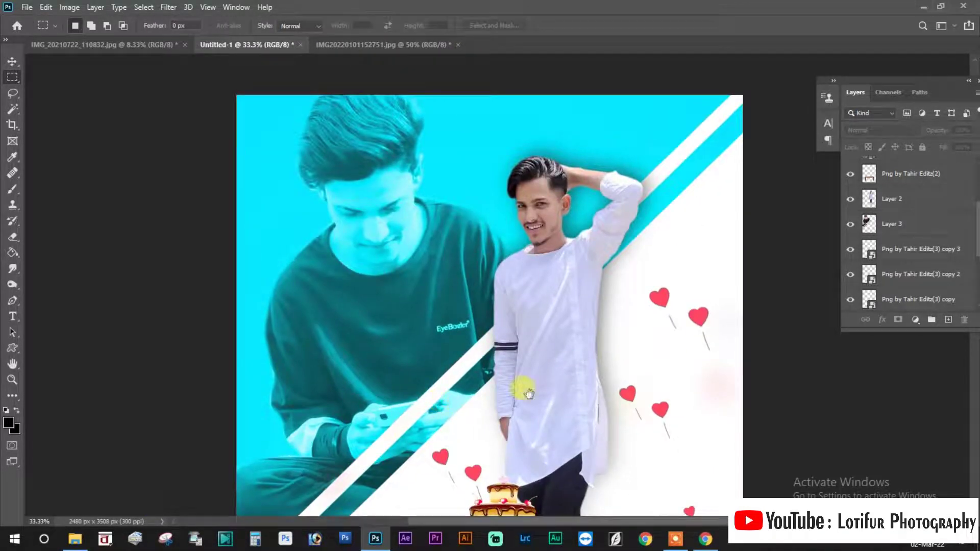
left_click(875, 224)
left_click(976, 130)
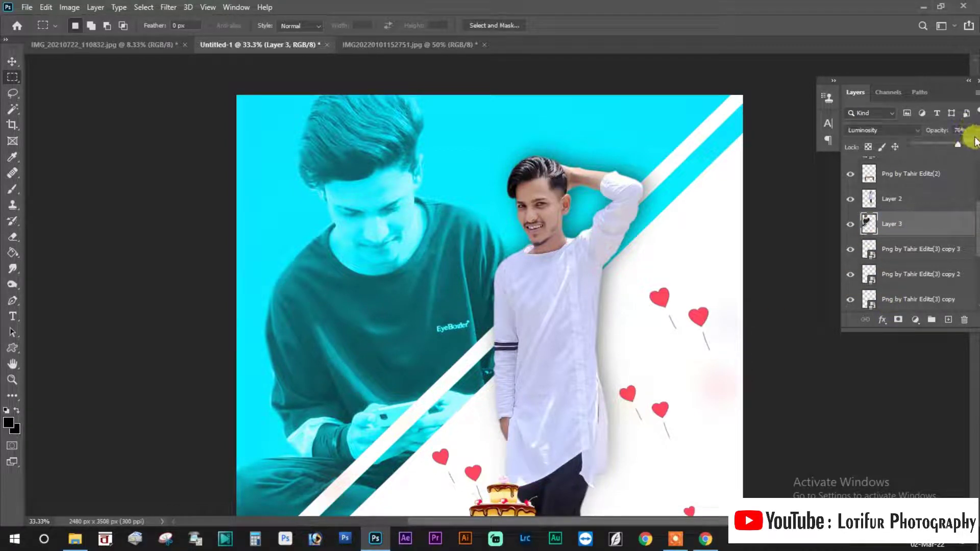
left_click(819, 322)
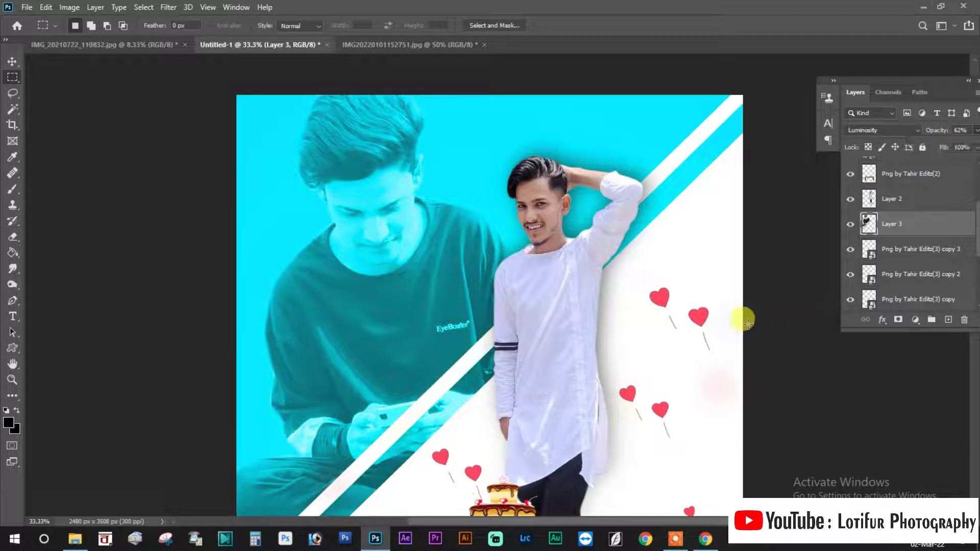
key("ctrl+minus")
key("ctrl+minus")
key("ctrl+minus")
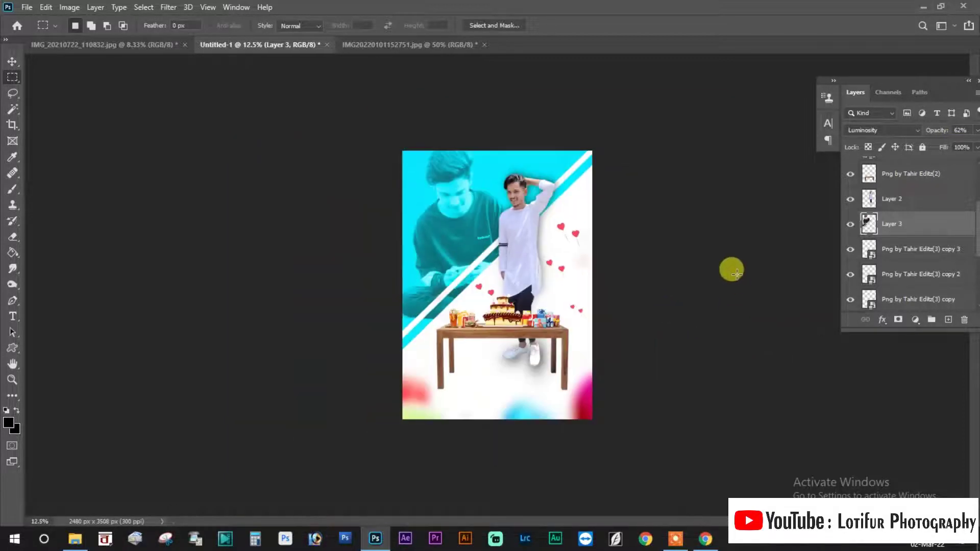
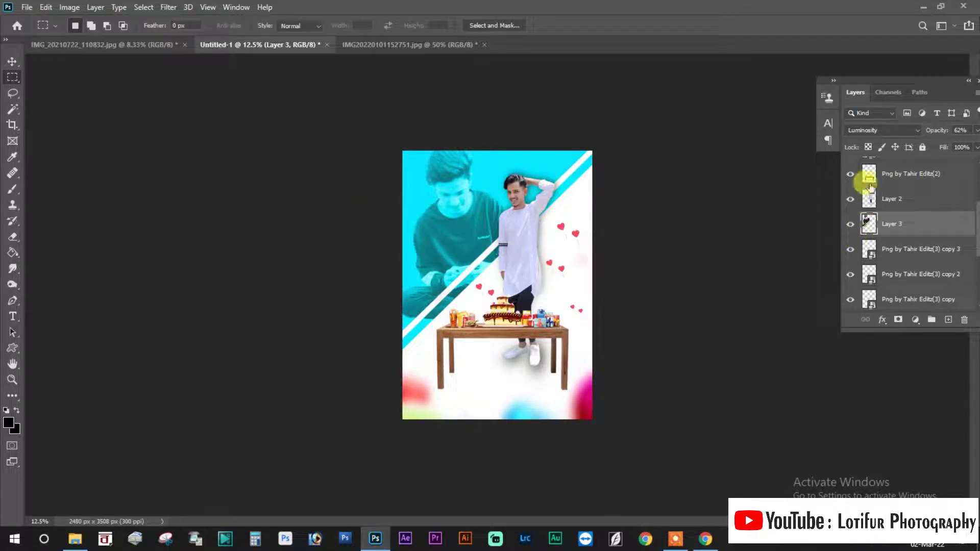
- Show the Happy Birthday text layer and drag the text onto the poster
scroll(841, 188, "up", 3)
scroll(841, 188, "up", 1)
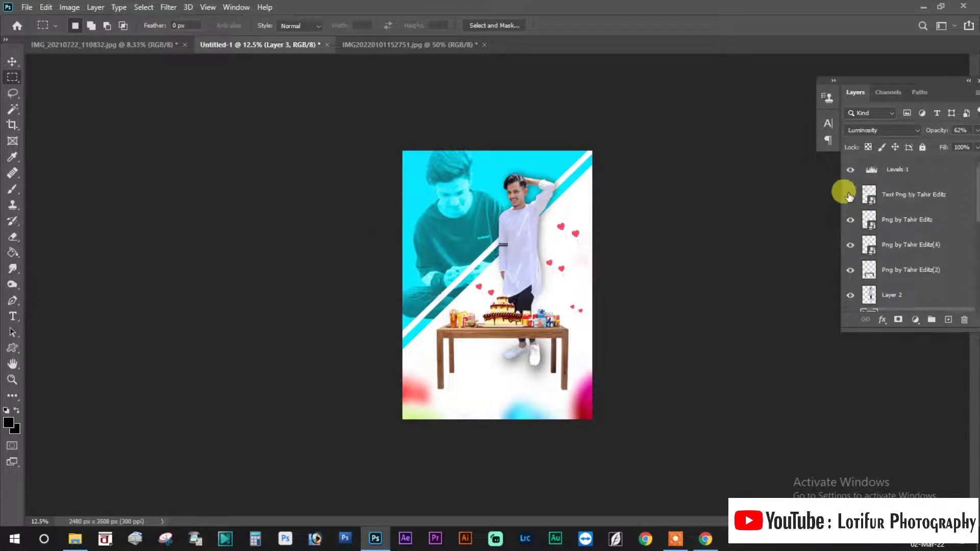
left_click(849, 196)
key("v")
mouse_move(464, 220)
left_mouse_down()
mouse_move(563, 342)
mouse_move(476, 391)
mouse_move(462, 256)
left_mouse_up()
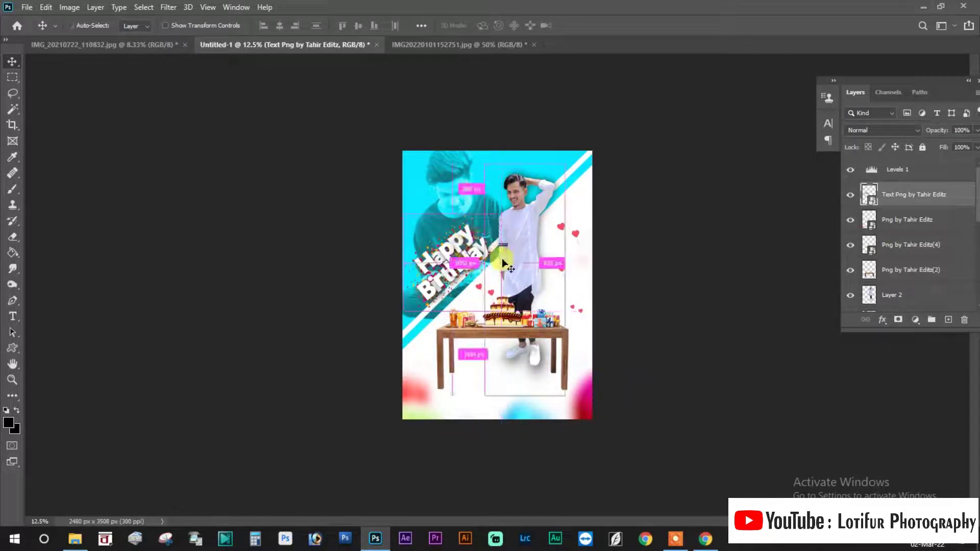
left_click_drag(462, 255, 462, 254)
- Shrink the text, tilt it slightly and set it on the cyan area, then commit
key("ctrl+t")
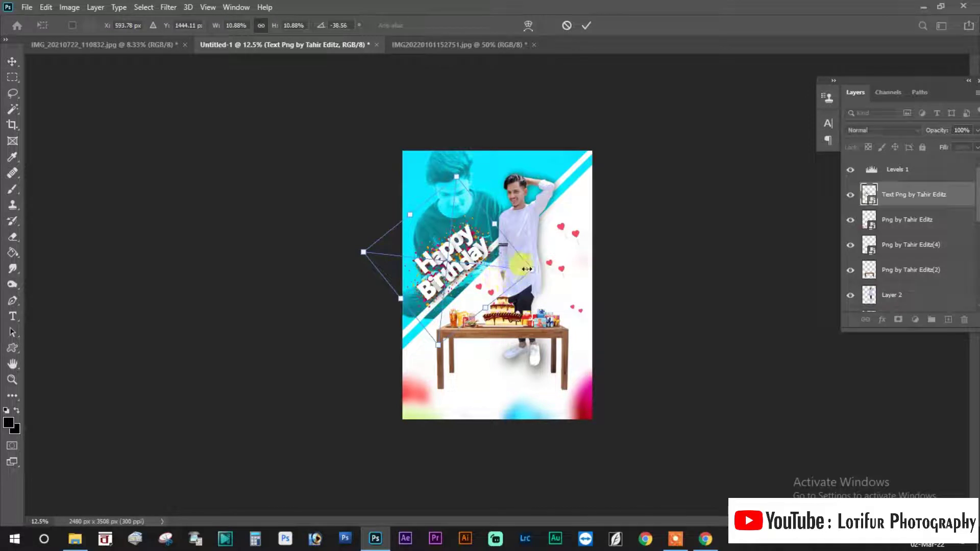
left_click_drag(526, 269, 507, 269)
left_click_drag(449, 259, 444, 266)
left_click_drag(690, 272, 697, 263)
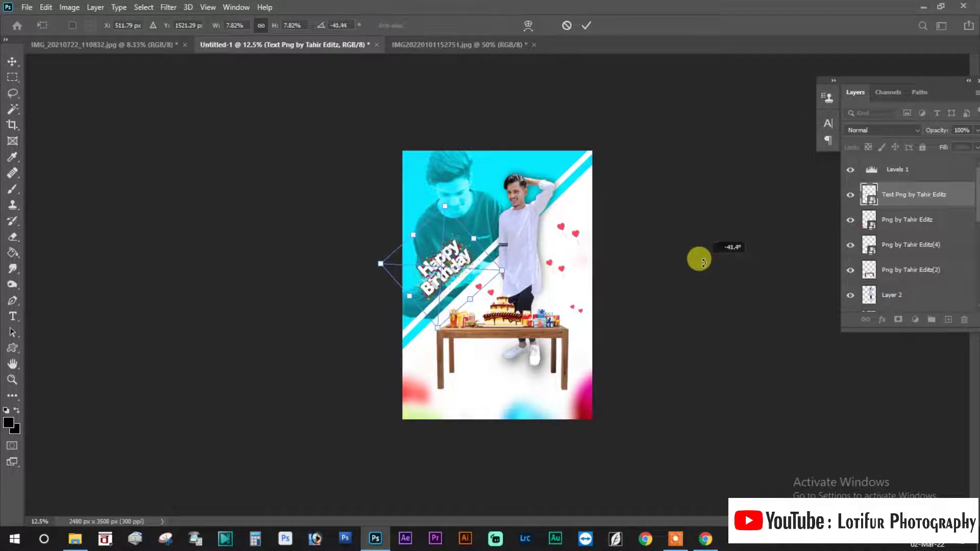
double_click(472, 273)
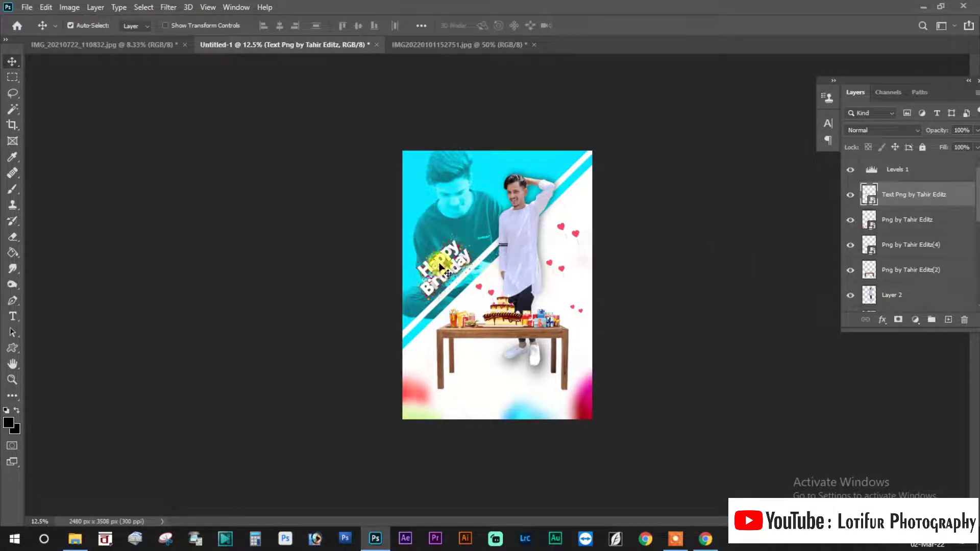
- Zoom in to check the text placement, then zoom back out to the whole poster
key("ctrl+plus")
key("ctrl+plus")
key("ctrl+plus")
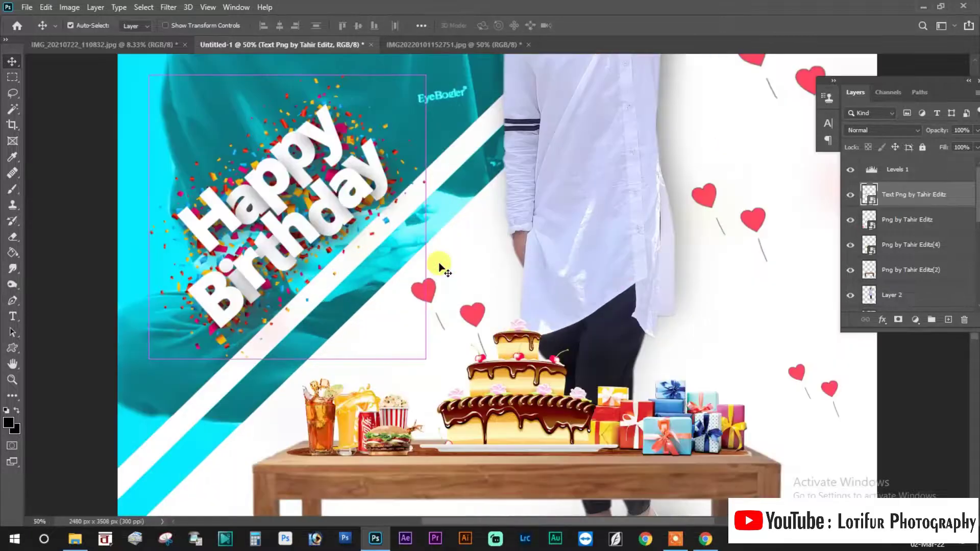
left_click_drag(334, 252, 373, 306)
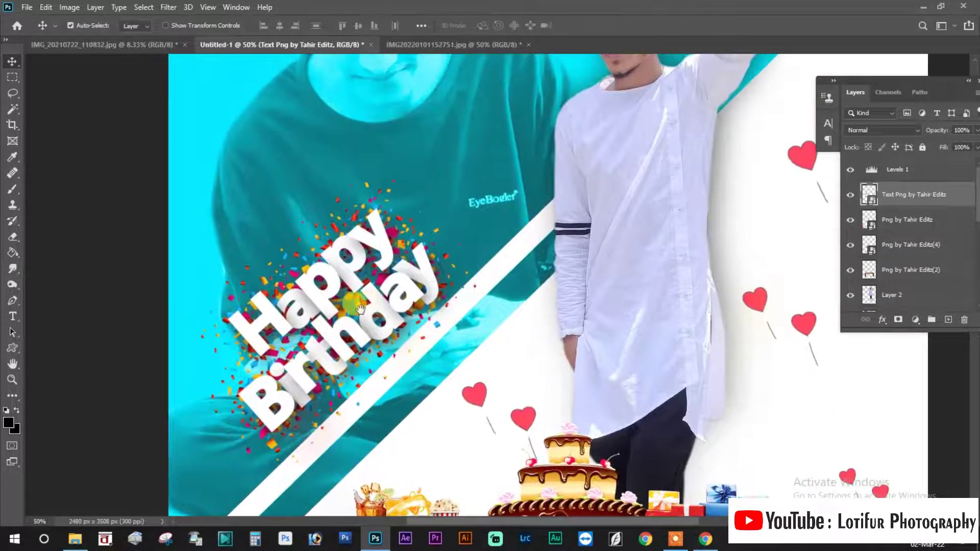
key("ctrl+minus")
key("ctrl+minus")
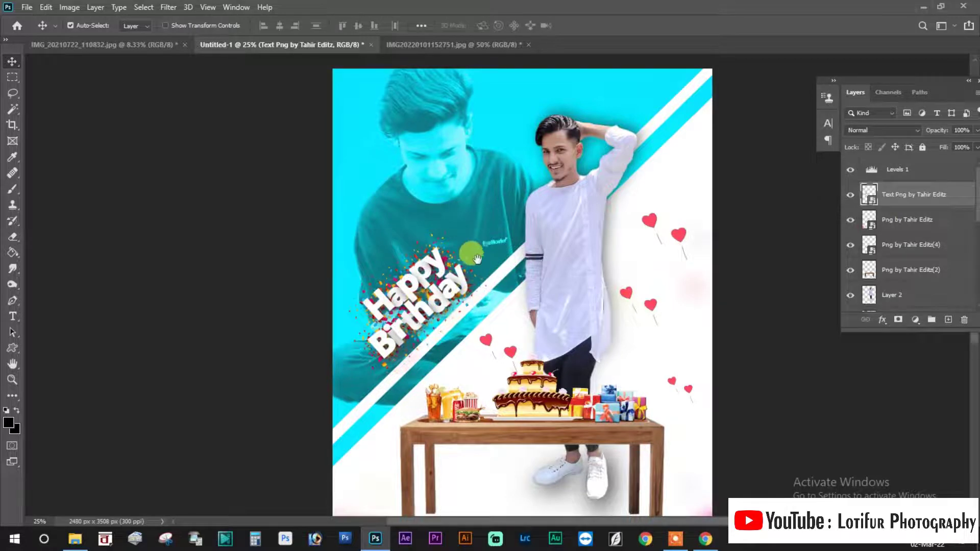
left_click_drag(470, 253, 454, 340)
key("ctrl+minus")
key("ctrl+minus")
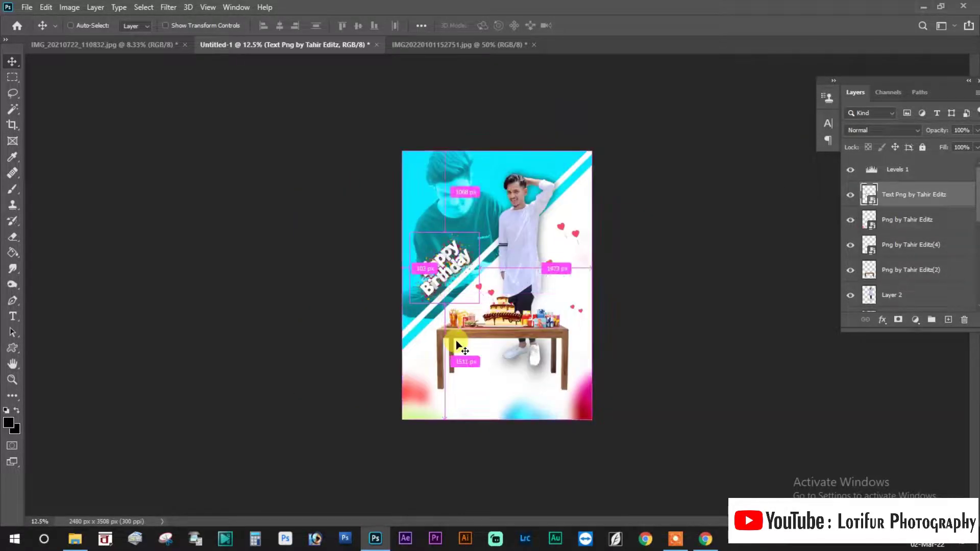
left_click(662, 365)
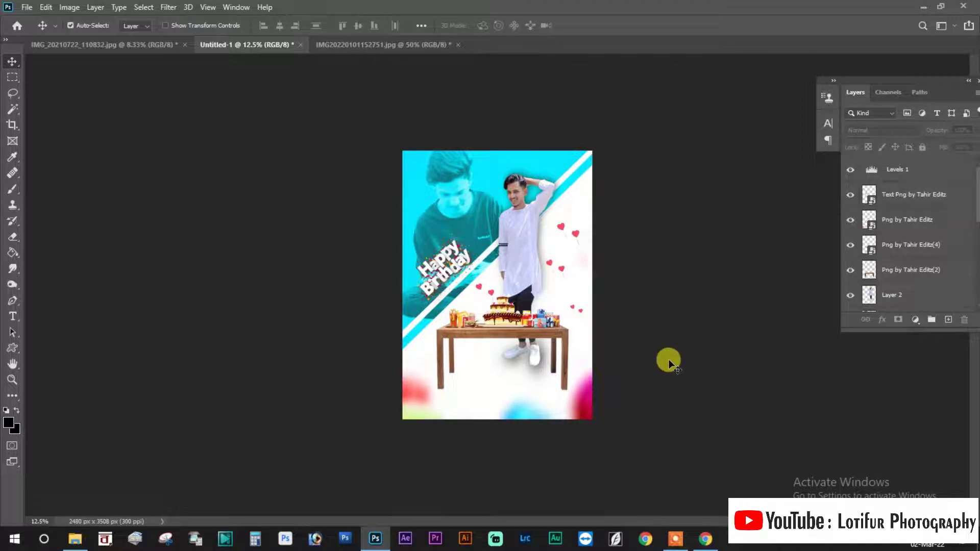
- Make a black-filled A4 document and paste it as a top layer on the poster
key("ctrl+n")
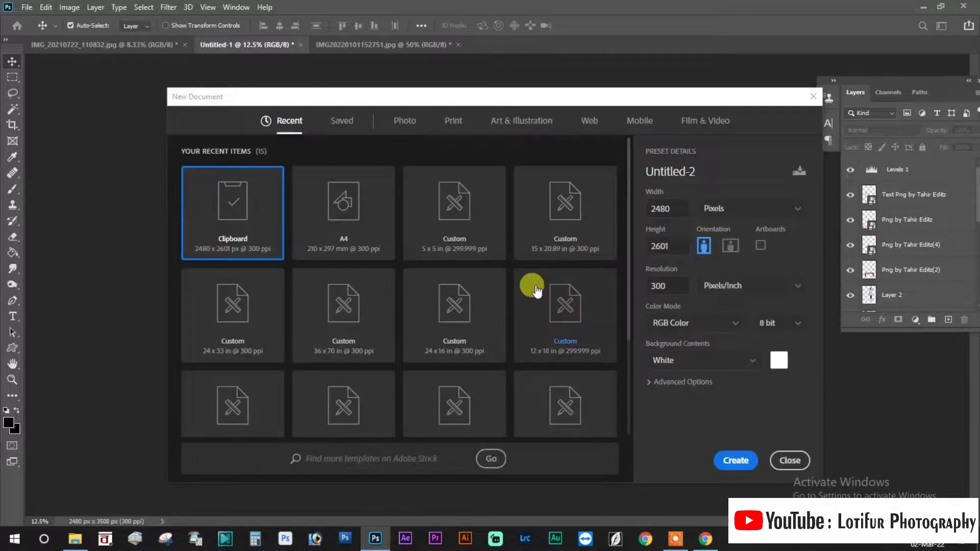
double_click(352, 231)
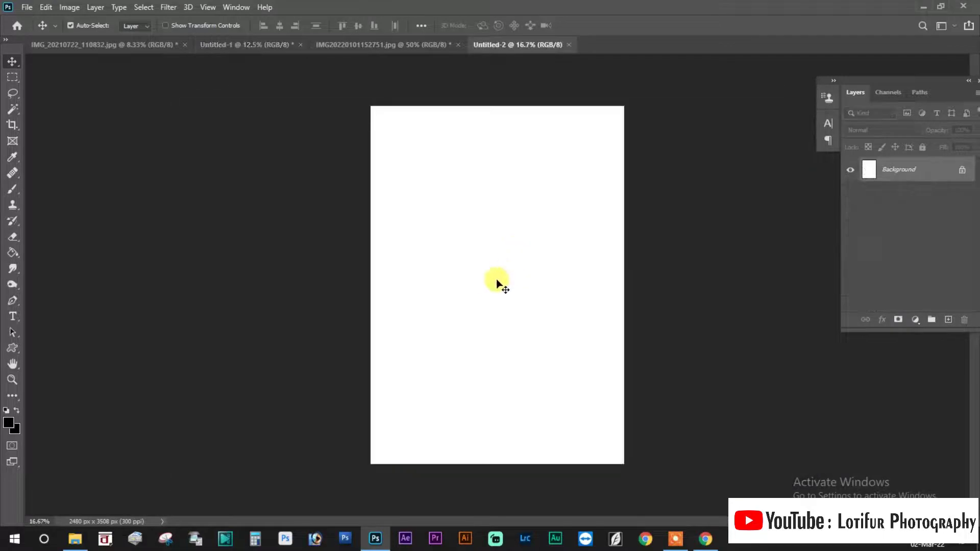
key("ctrl+a")
key("alt+BackSpace")
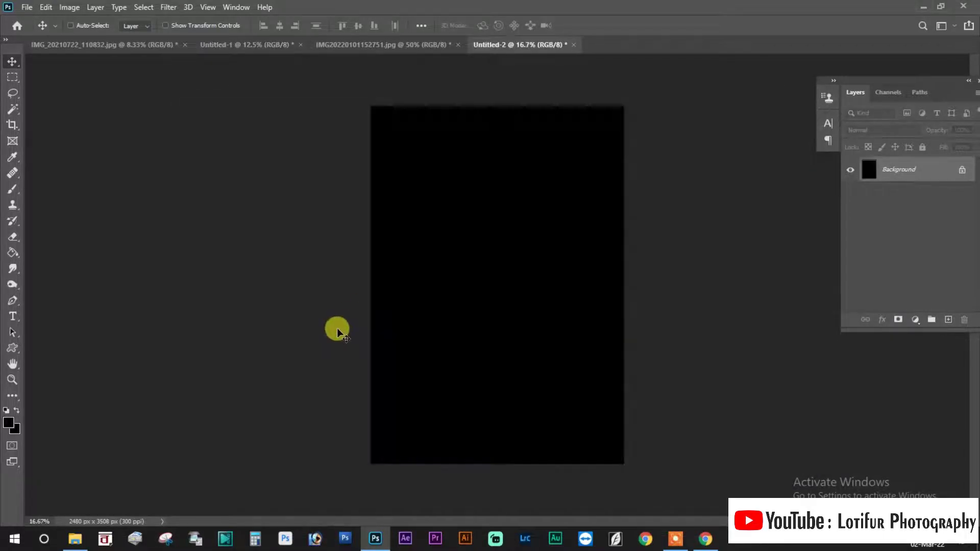
left_click(258, 44)
key("ctrl+v")
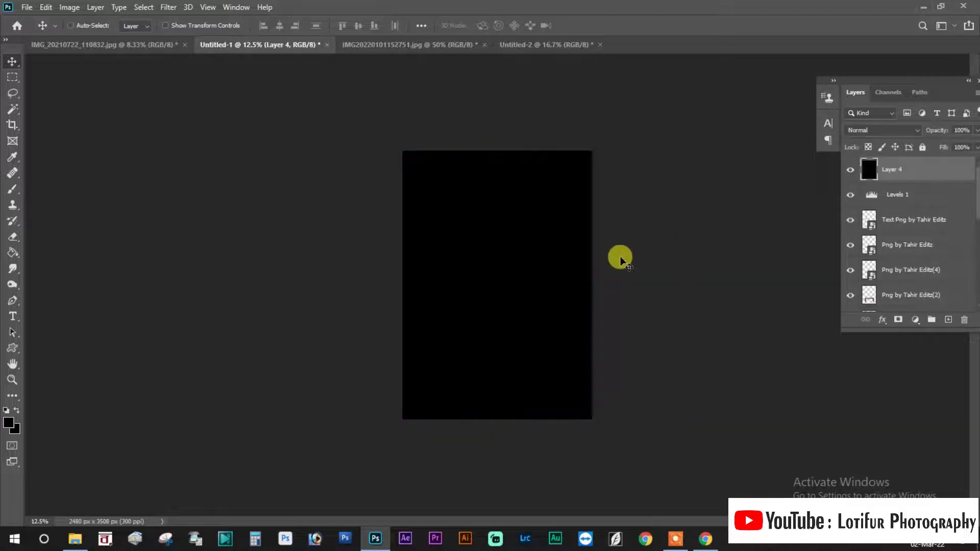
- Draw an elliptical selection over the centre of the poster
key("m")
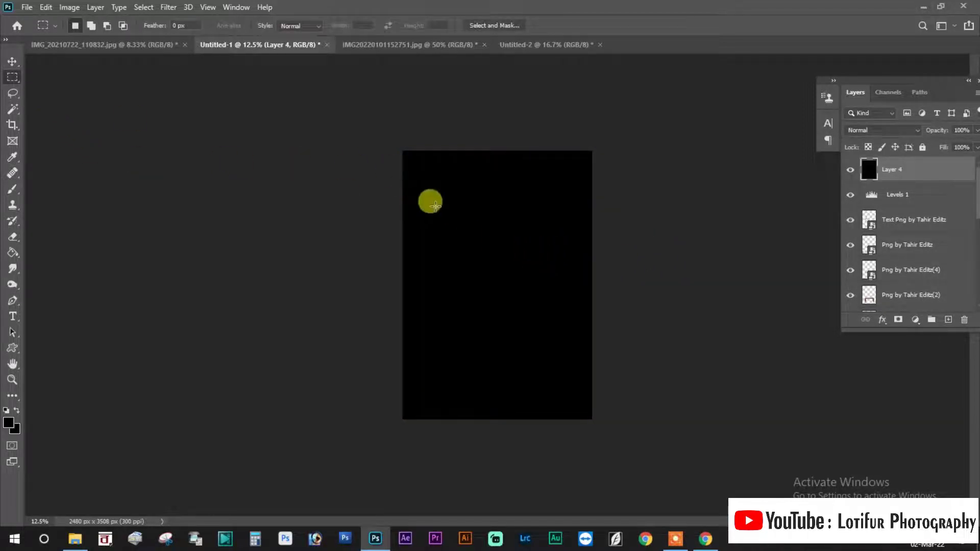
left_click_drag(424, 168, 570, 391)
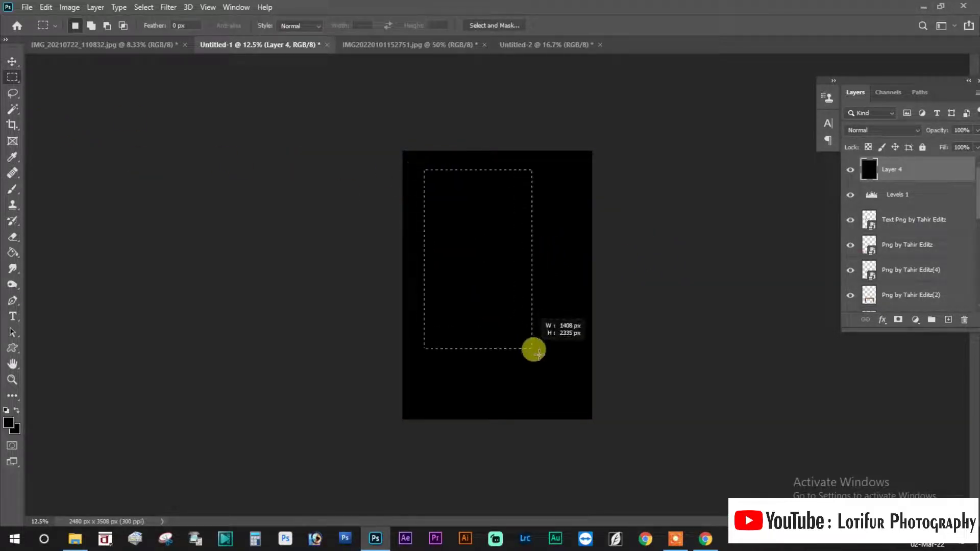
left_click(569, 391)
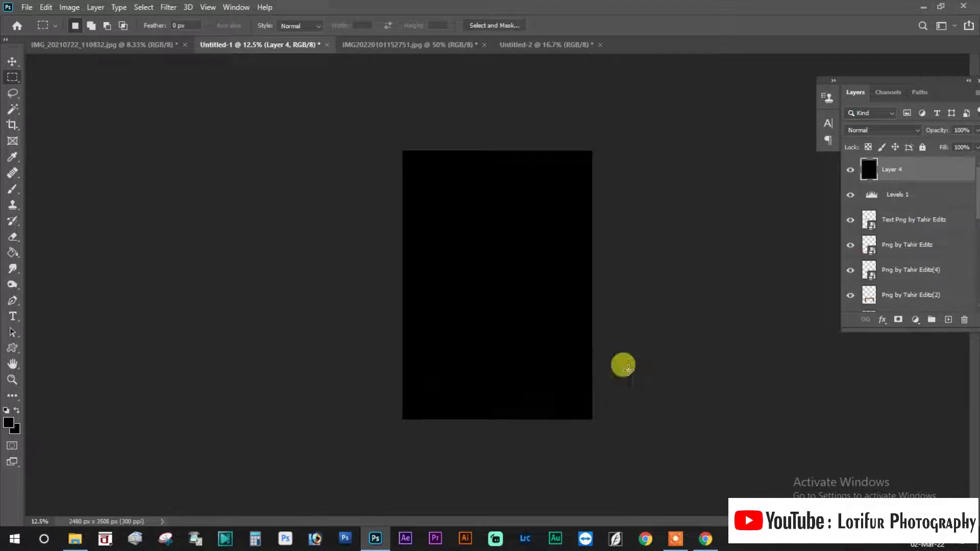
right_click(11, 78)
left_click(58, 89)
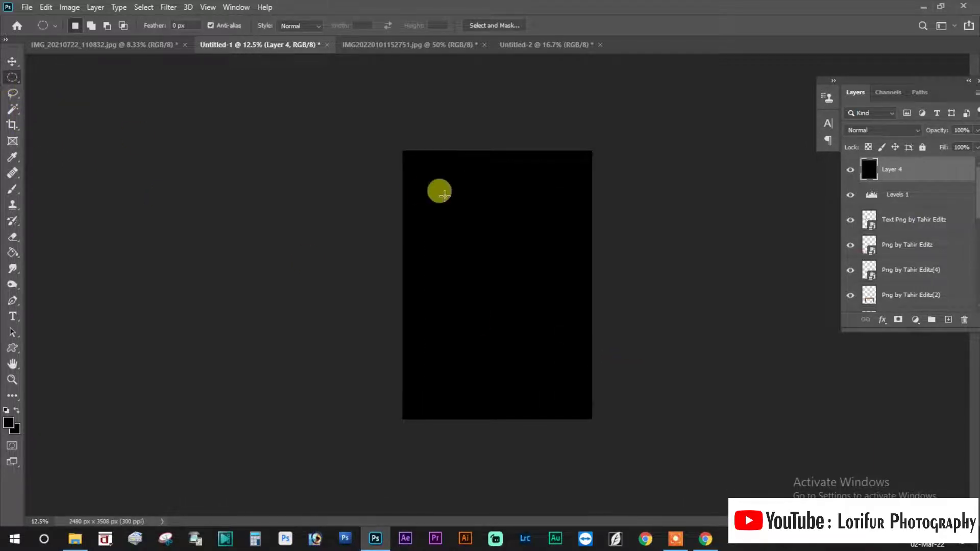
mouse_move(425, 167)
left_mouse_down()
mouse_move(576, 375)
mouse_move(507, 280)
left_mouse_up()
- Feather the oval 1000 px, delete the black inside it, and deselect
right_click(491, 255)
left_click(518, 283)
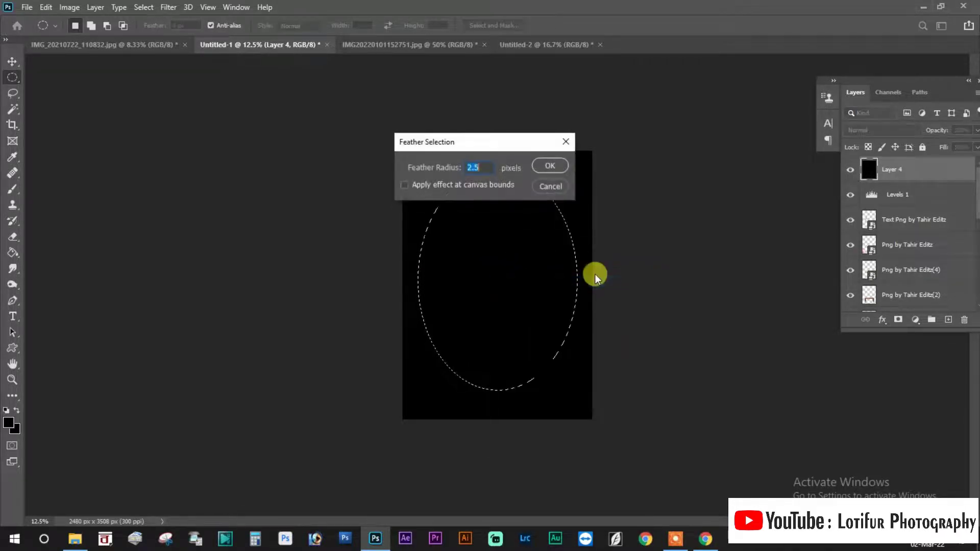
type("150")
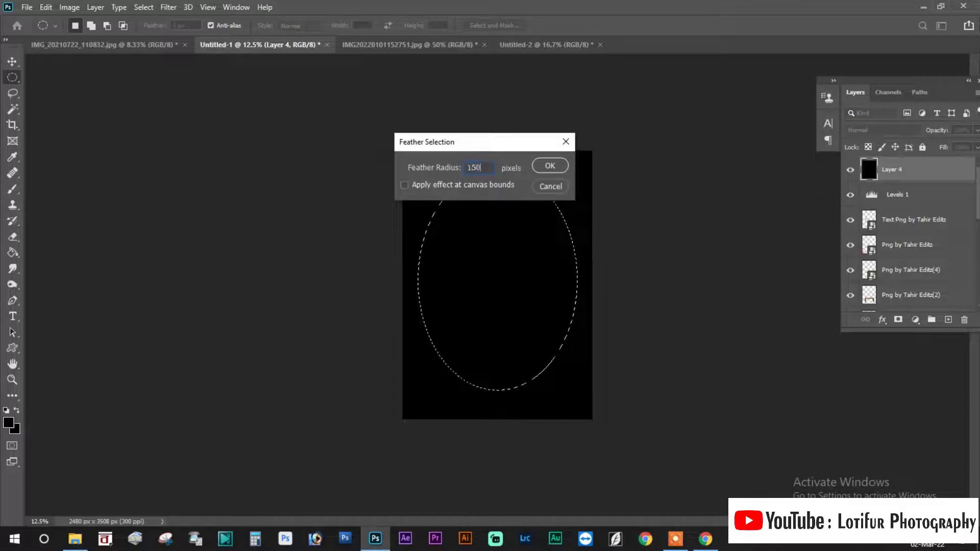
key("BackSpace")
key("BackSpace")
key("BackSpace")
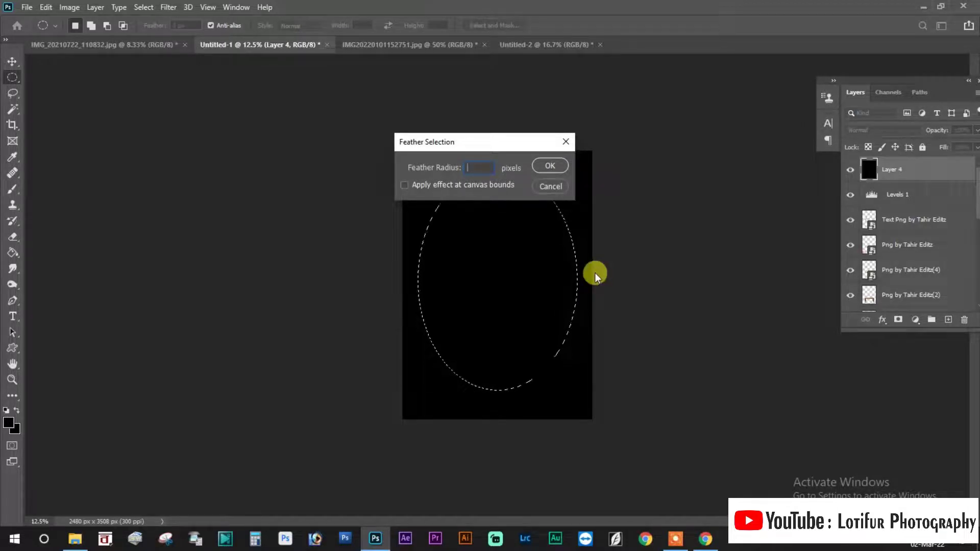
type("000")
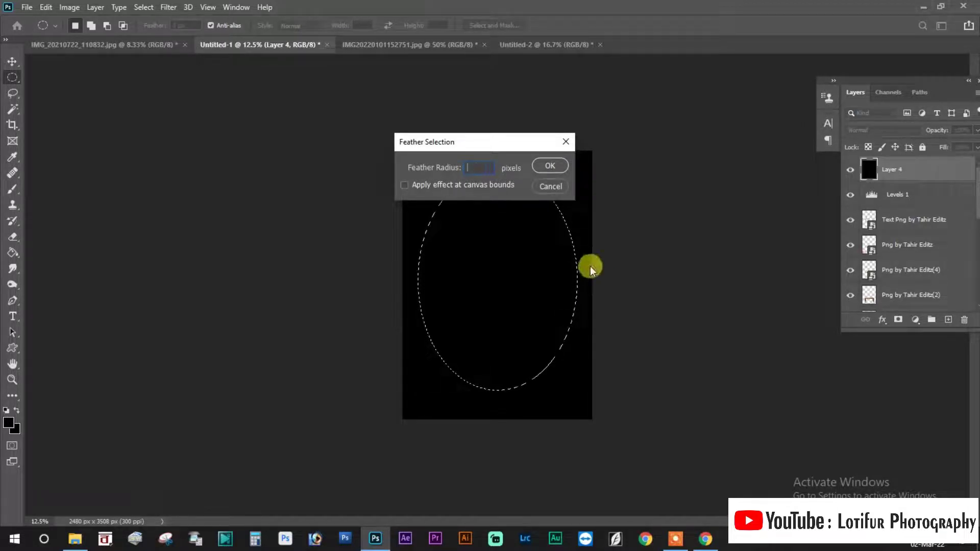
left_click(549, 166)
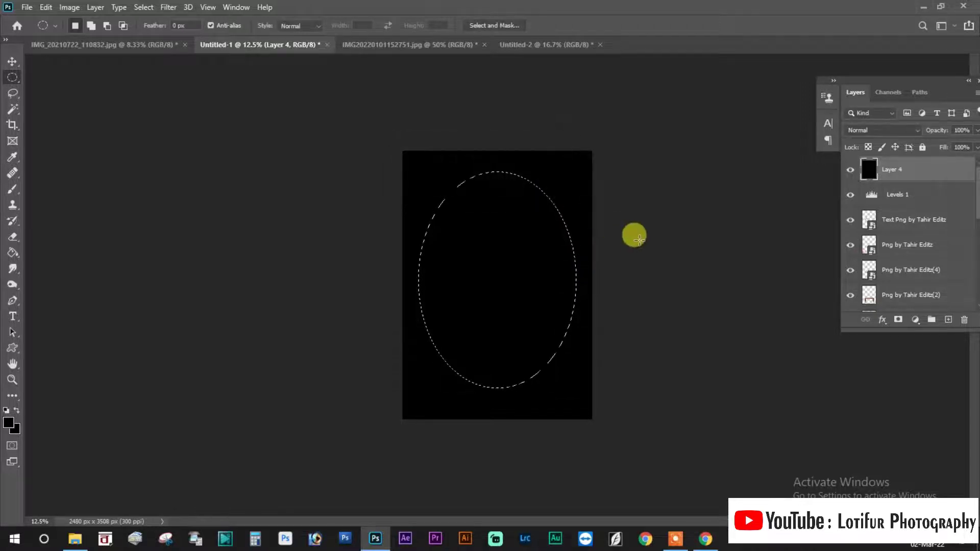
key("Delete")
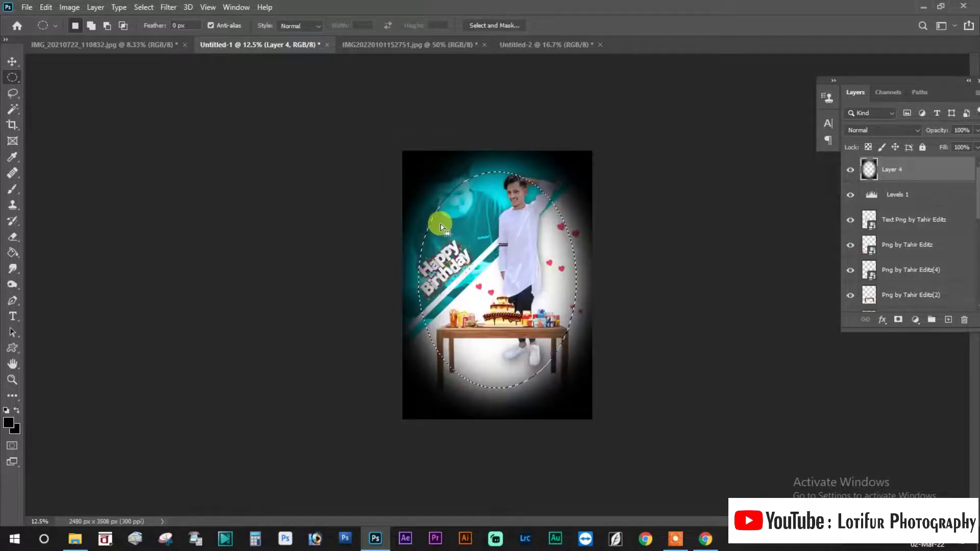
key("ctrl+d")
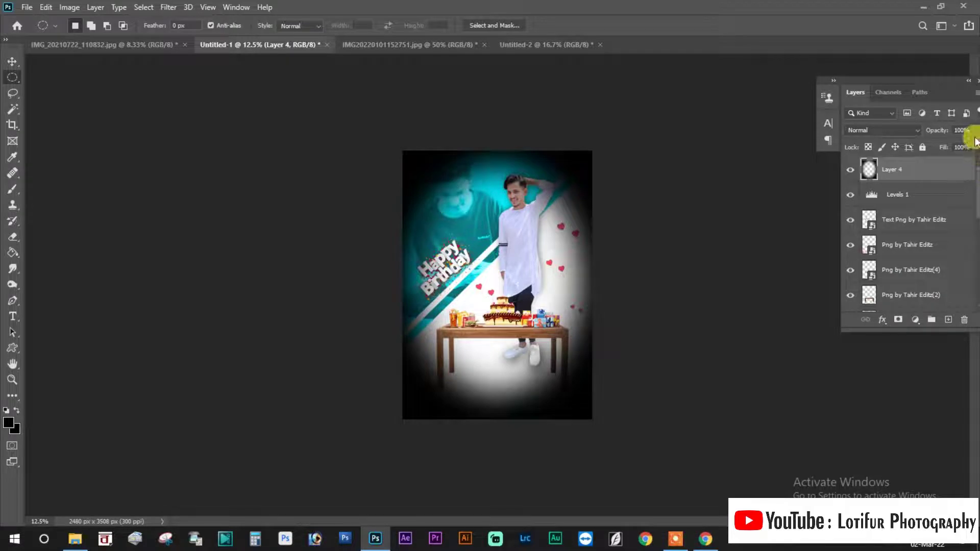
- Fade the black vignette layer to about 23% opacity
left_click(975, 136)
mouse_move(933, 145)
left_mouse_down()
mouse_move(924, 143)
mouse_move(942, 147)
mouse_move(928, 147)
left_mouse_up()
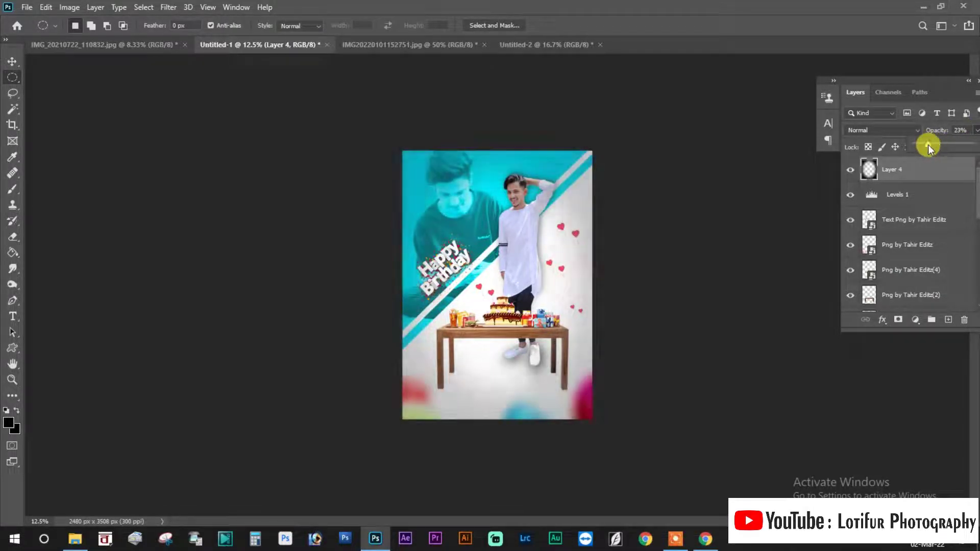
left_click(684, 336)
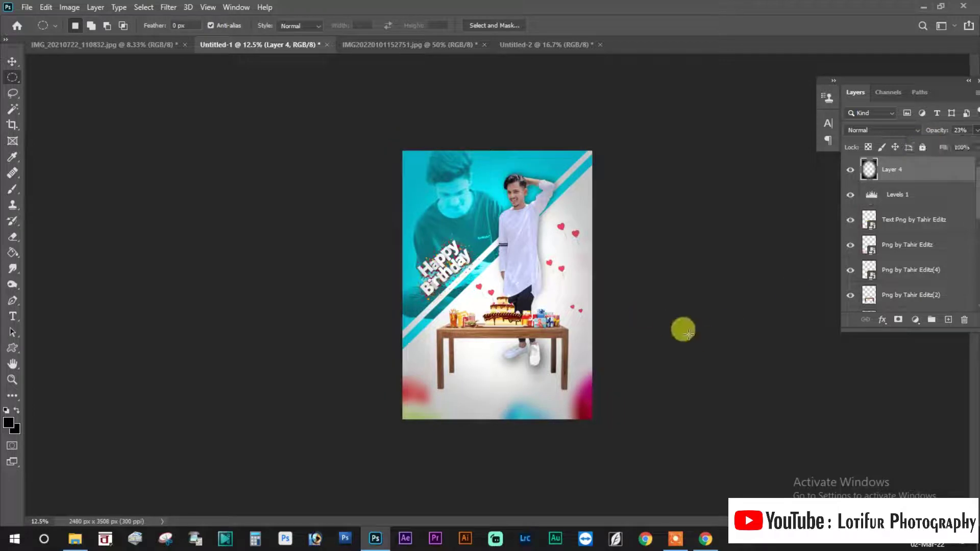
- Erase the white glow on Layer 4 around the man's head and shoulder
scroll(522, 255, "up", 1)
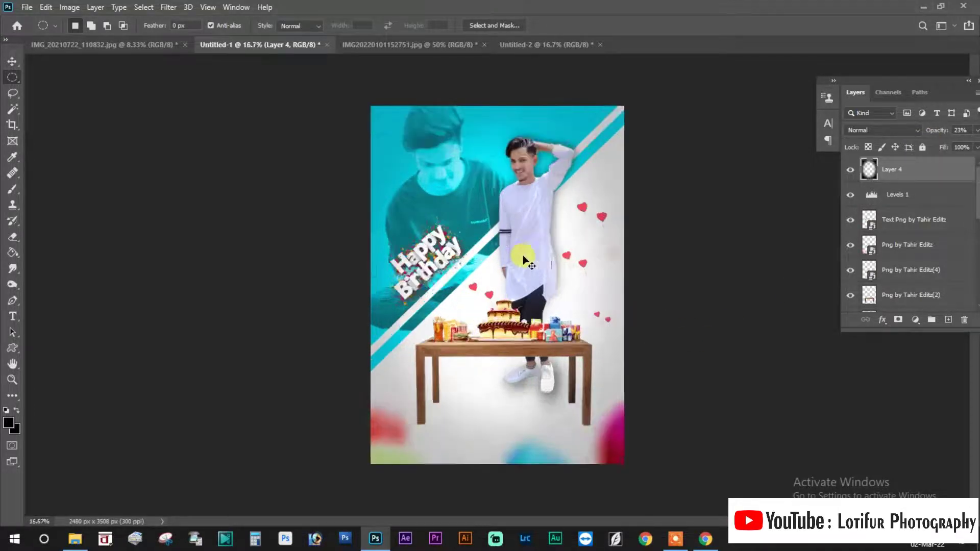
scroll(526, 256, "up", 2)
left_click_drag(540, 269, 511, 357)
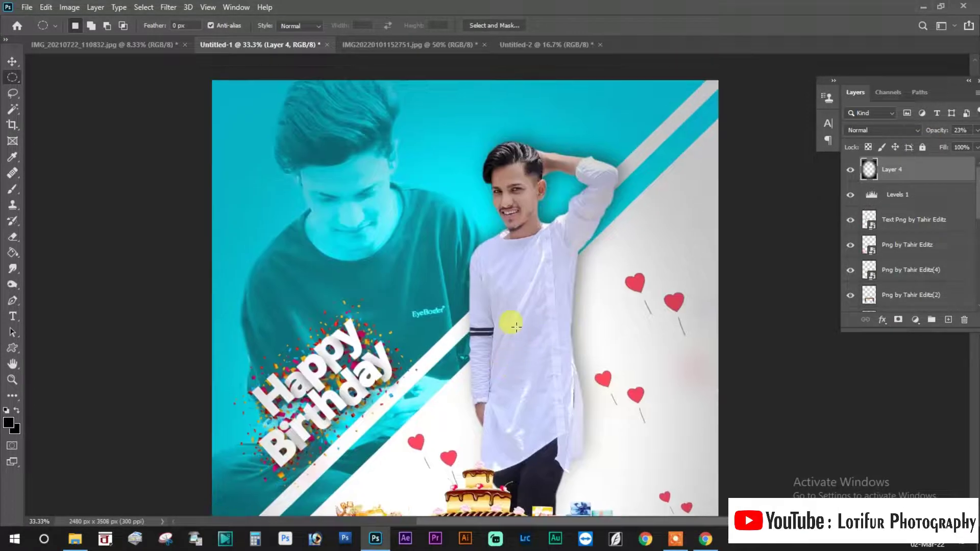
key("e")
mouse_move(487, 148)
left_mouse_down()
mouse_move(512, 186)
mouse_move(508, 339)
mouse_move(604, 193)
mouse_move(529, 269)
left_mouse_up()
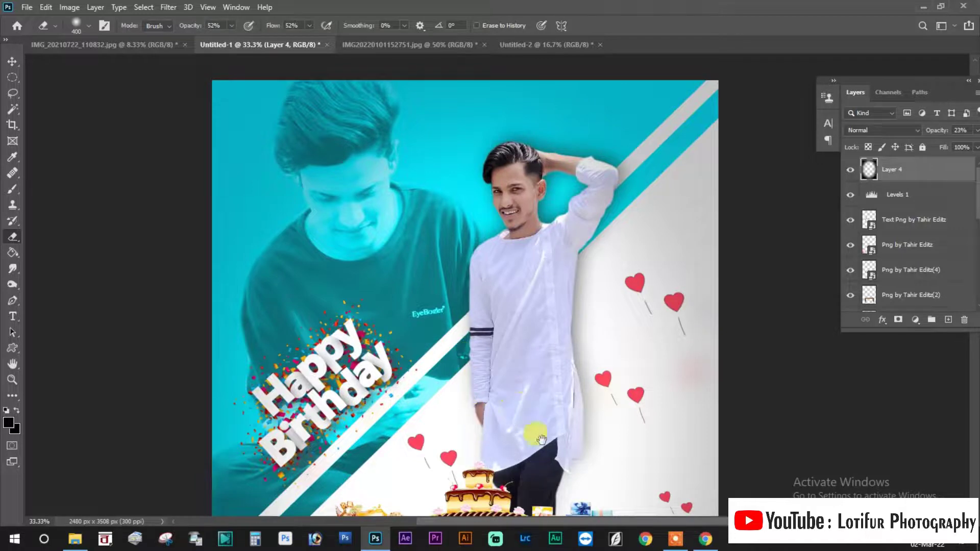
left_click_drag(531, 434, 518, 407)
left_click_drag(517, 235, 524, 371)
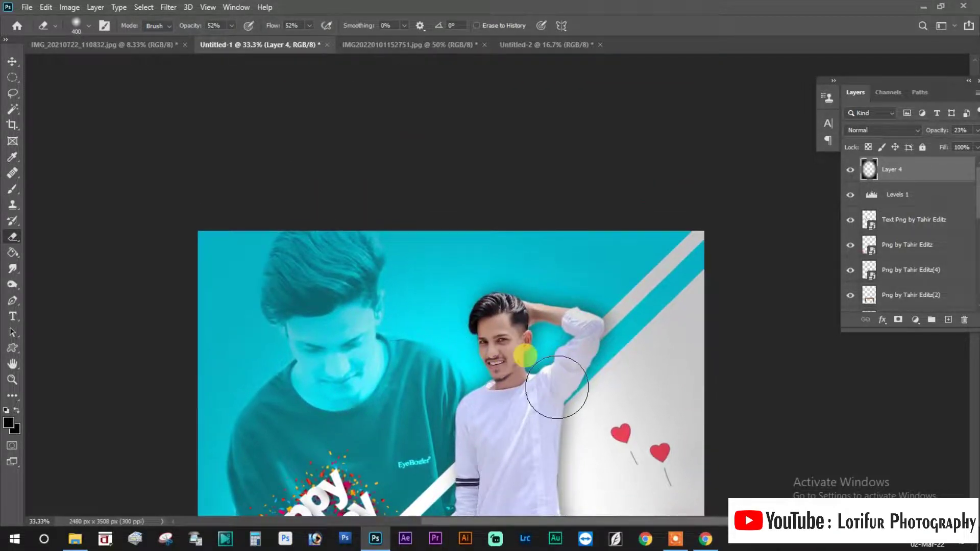
scroll(558, 385, "down", 1)
scroll(580, 382, "down", 2)
scroll(590, 379, "up", 1)
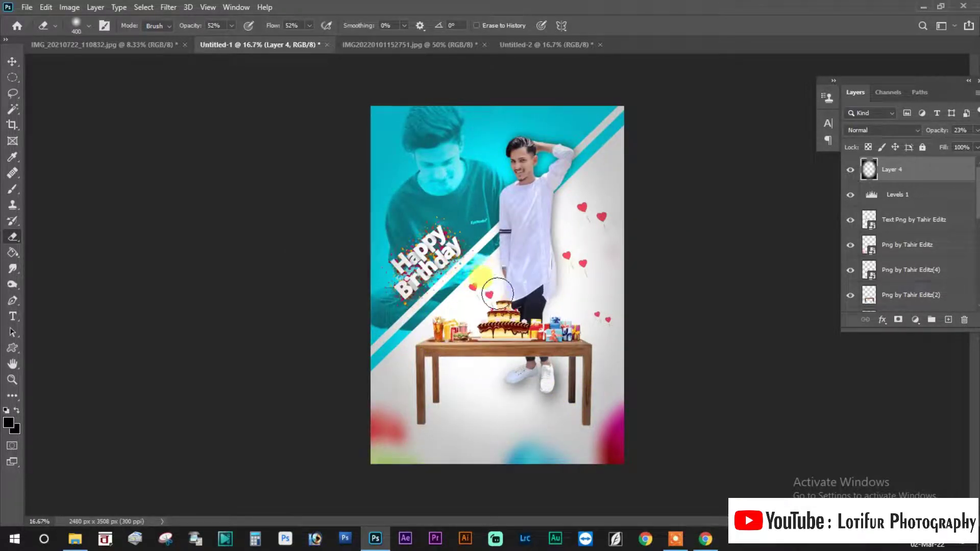
- Select the Happy Birthday text layer and move it below the cake table
key("v")
right_click(426, 255)
left_click(449, 271)
mouse_move(427, 250)
left_mouse_down()
mouse_move(494, 403)
mouse_move(485, 403)
left_mouse_up()
key("ctrl+t")
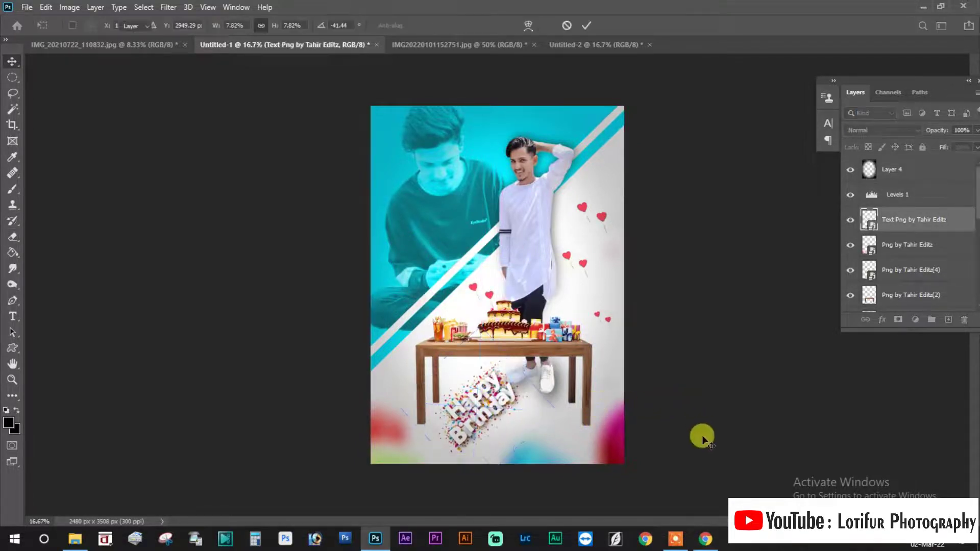
key("Return")
- Rotate the text level, enlarge it, and position it near the bottom centre
key("ctrl+t")
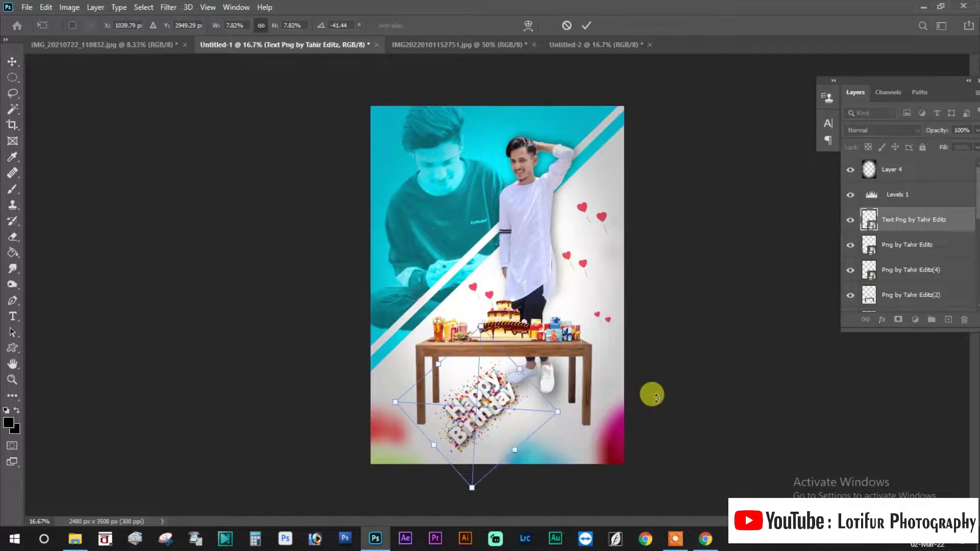
mouse_move(652, 393)
left_mouse_down()
mouse_move(618, 498)
mouse_move(608, 501)
left_mouse_up()
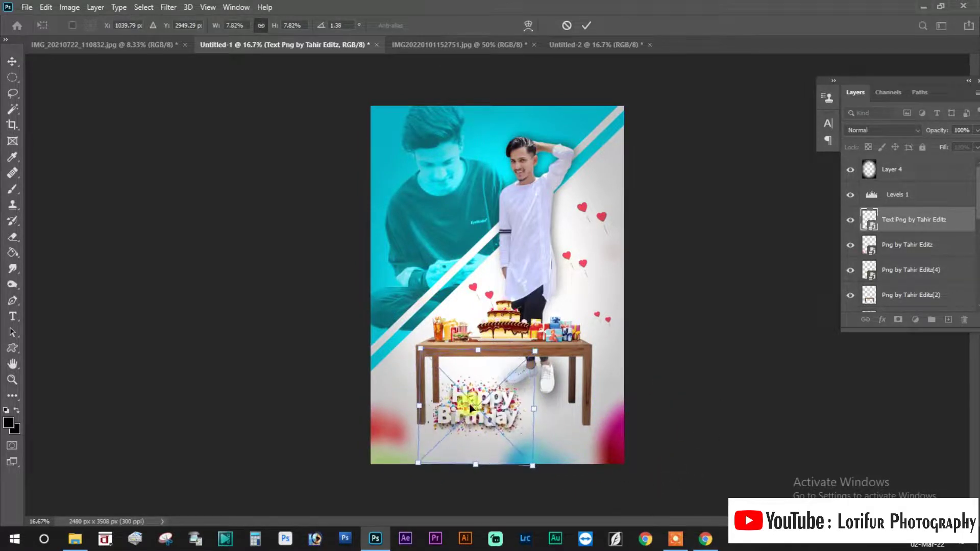
left_click_drag(490, 411, 507, 409)
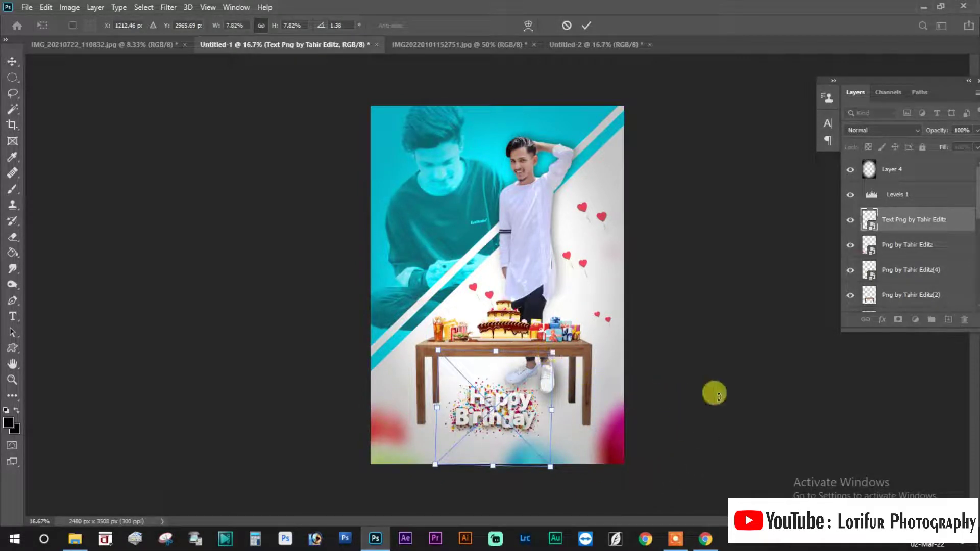
left_click_drag(552, 359, 720, 390)
left_click_drag(548, 360, 576, 334)
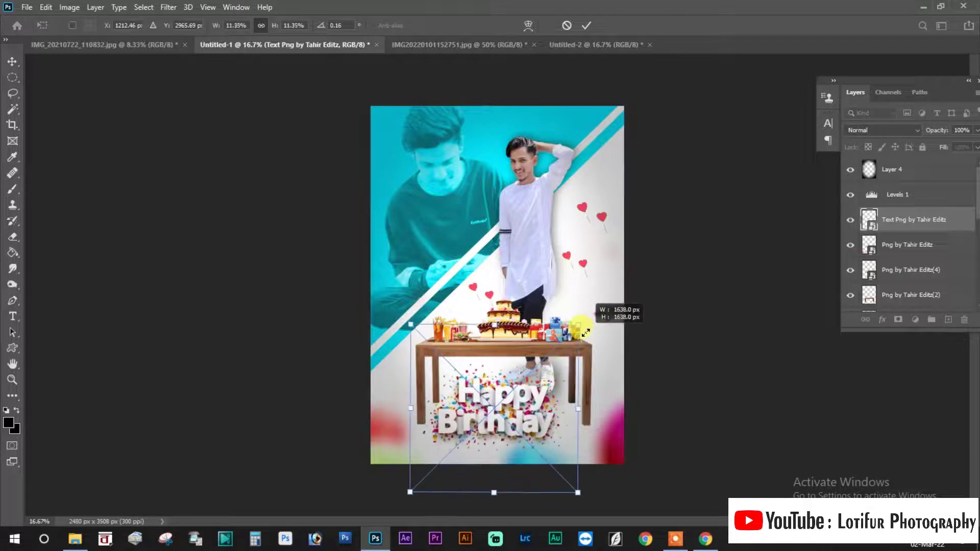
left_click_drag(475, 392, 473, 397)
left_click_drag(651, 427, 730, 416)
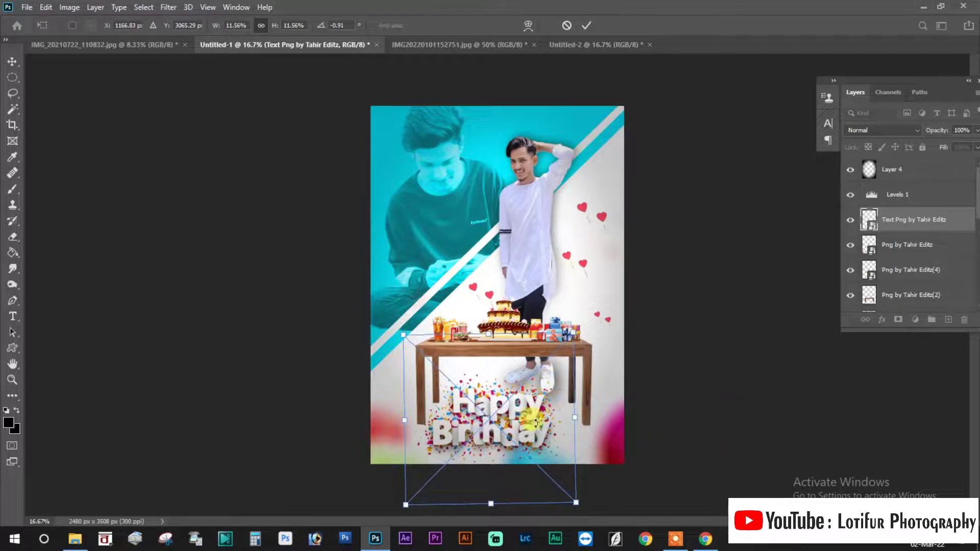
left_click_drag(504, 427, 507, 426)
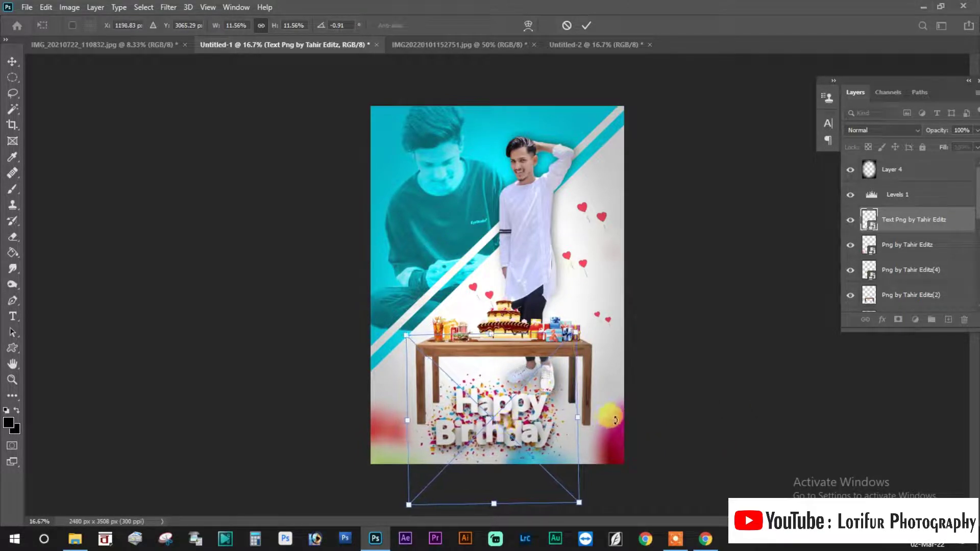
key("Return")
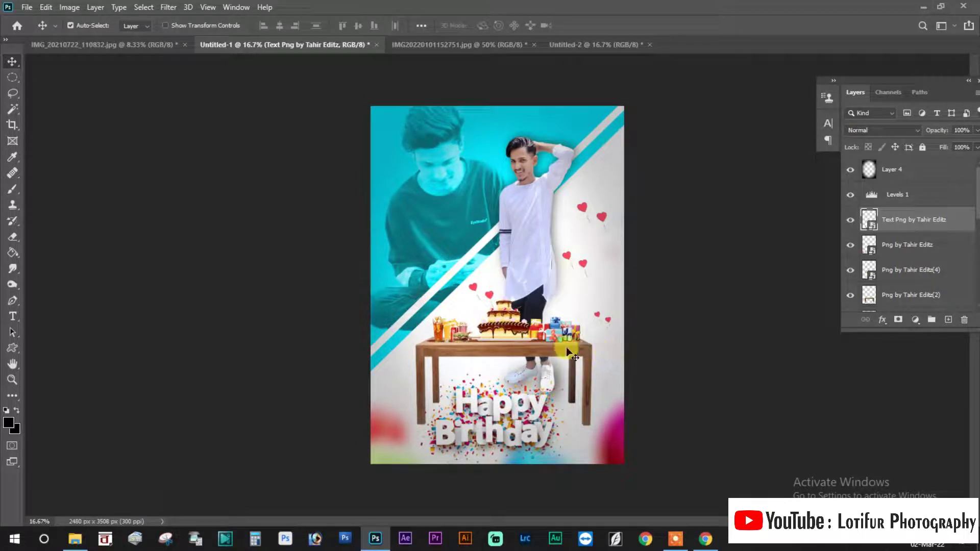
left_click(503, 408)
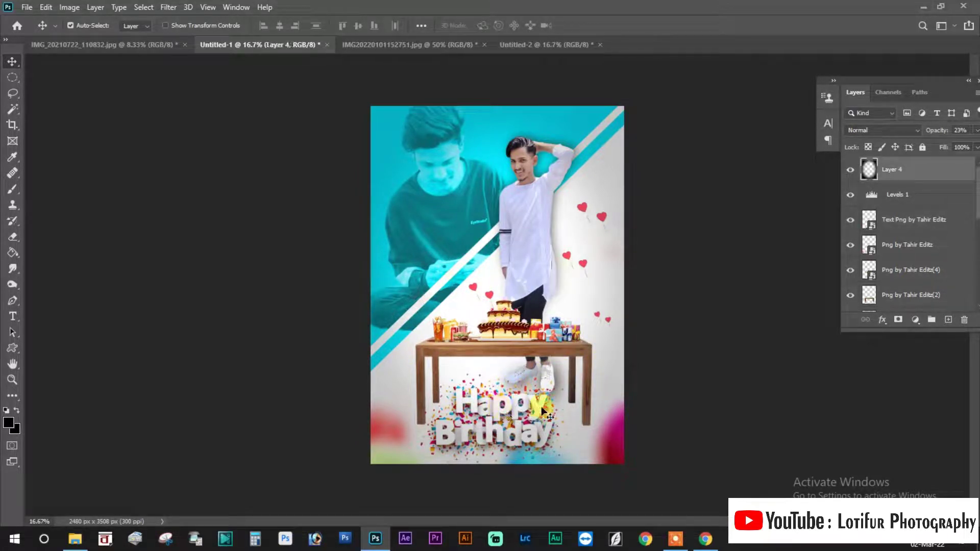
- Place the balloons image into the poster and magic-wand its white background
left_click(652, 540)
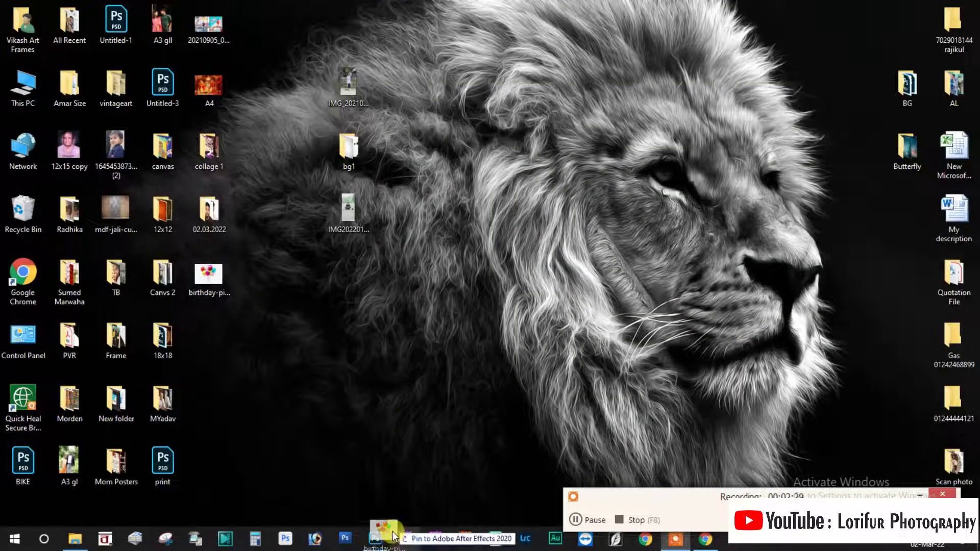
left_click(380, 545)
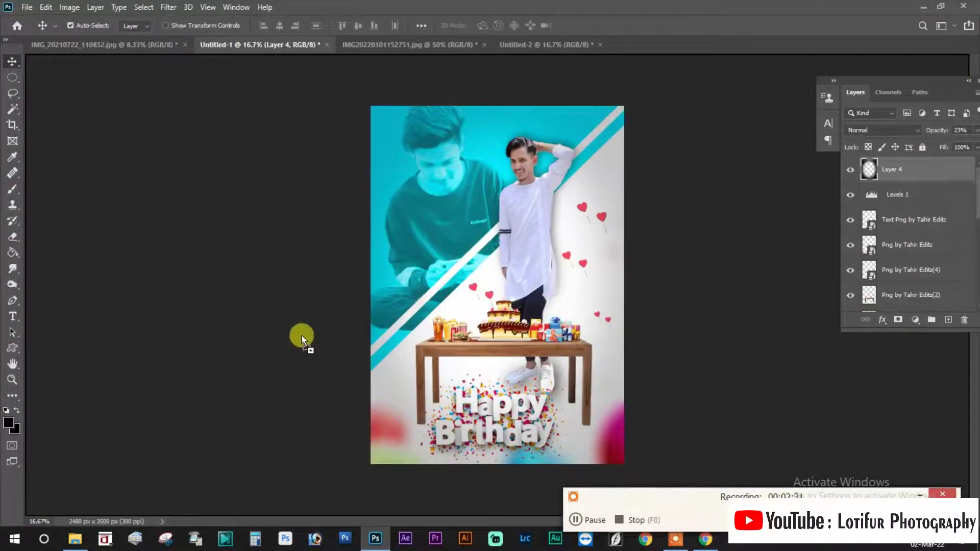
left_click_drag(302, 335, 256, 278)
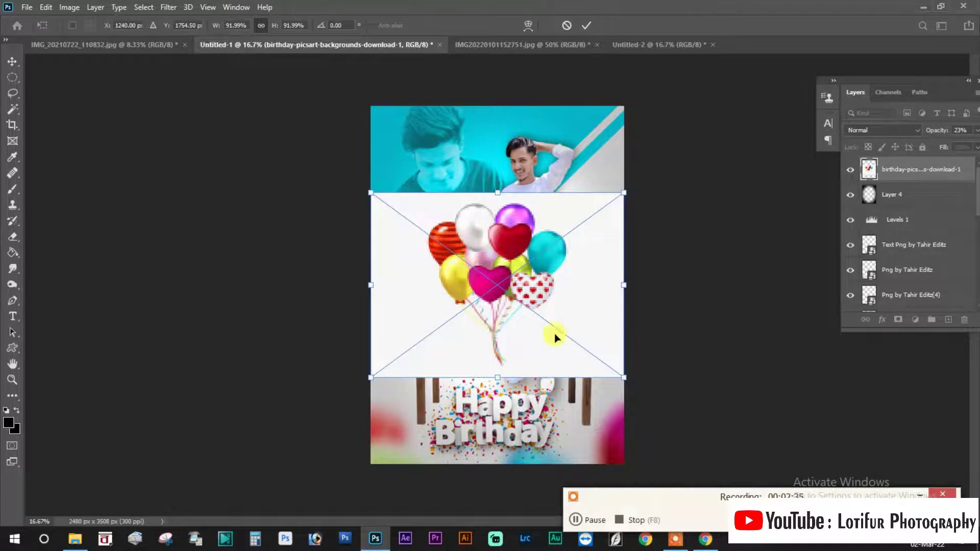
key("Return")
key("w")
left_click(609, 312)
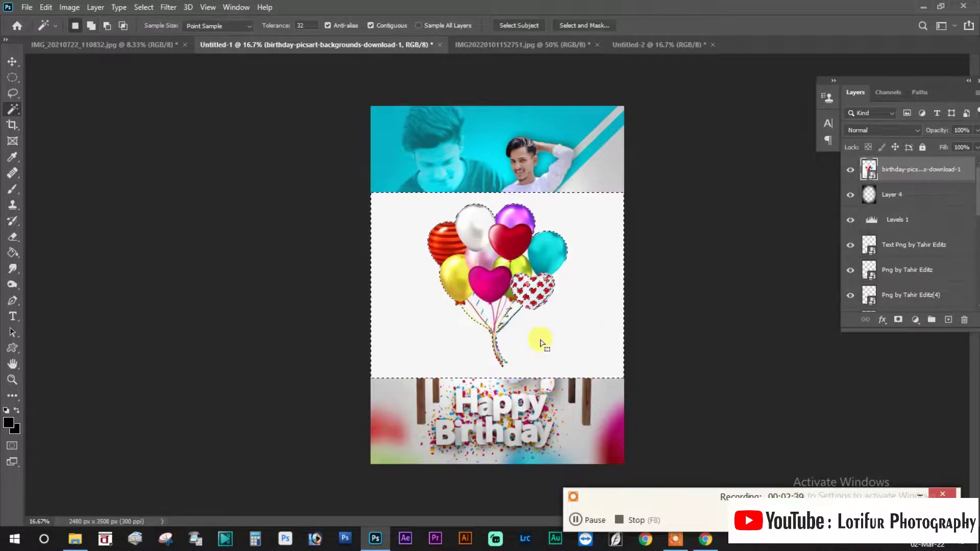
- Lasso around the patterned heart balloon and try deleting the white background
scroll(535, 342, "up", 2)
scroll(536, 340, "up", 1)
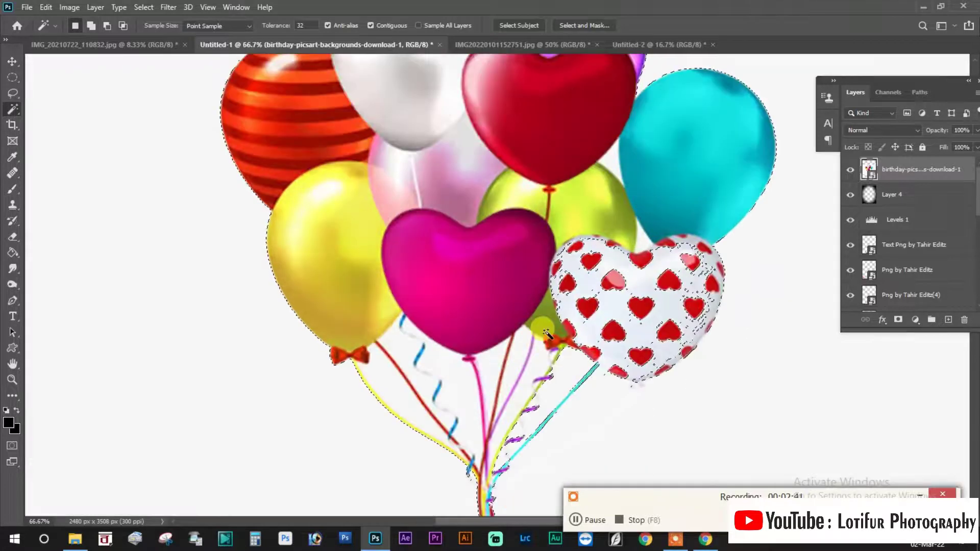
scroll(454, 316, "up", 1)
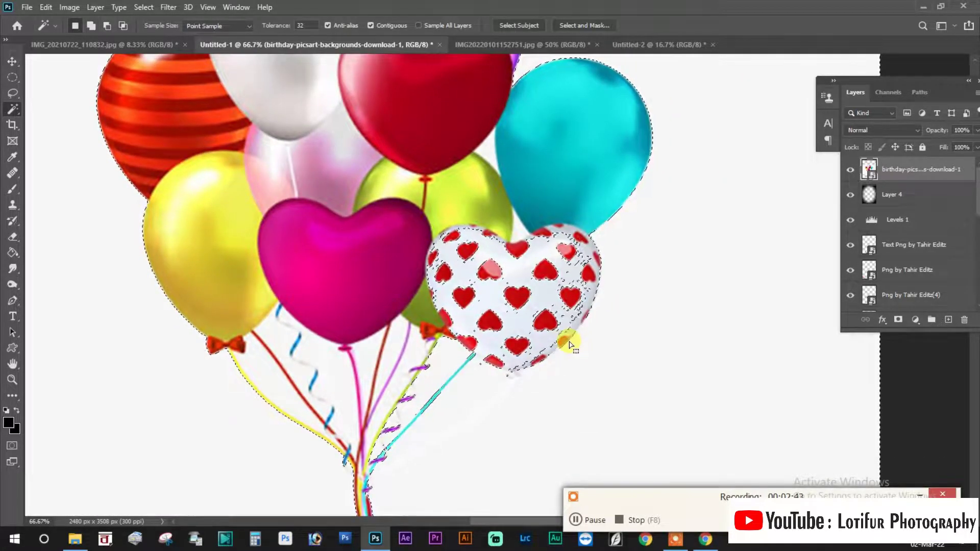
key("l")
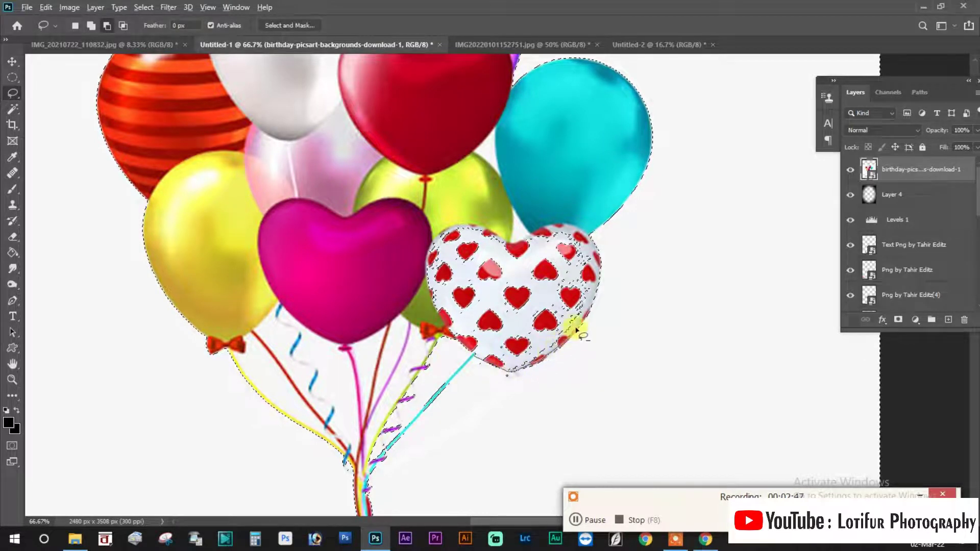
left_click_drag(521, 219, 423, 300)
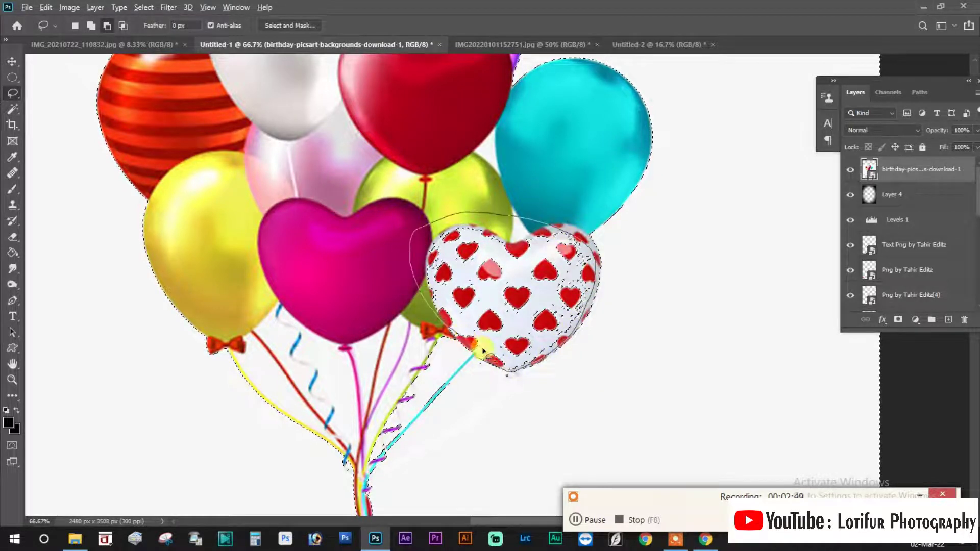
left_click_drag(482, 350, 478, 352)
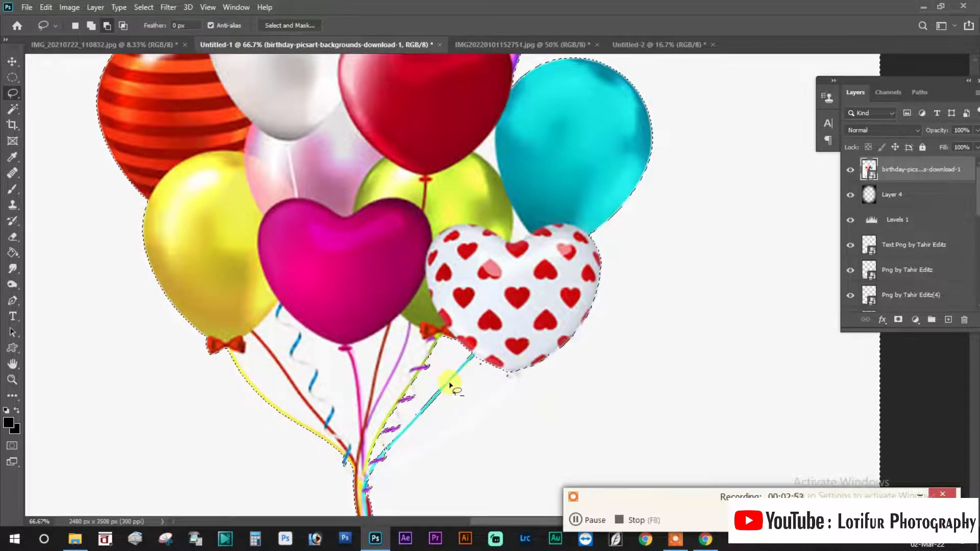
key("ctrl+0")
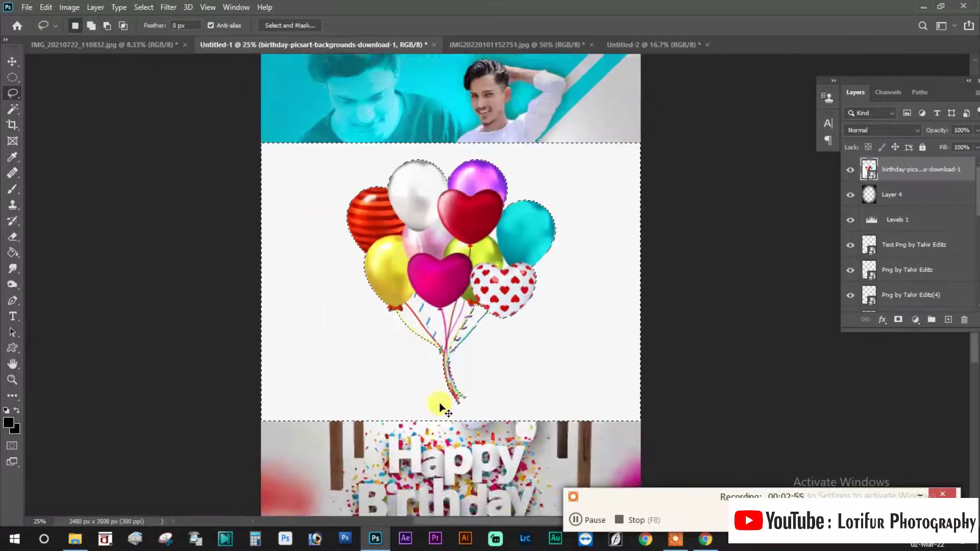
key("Delete")
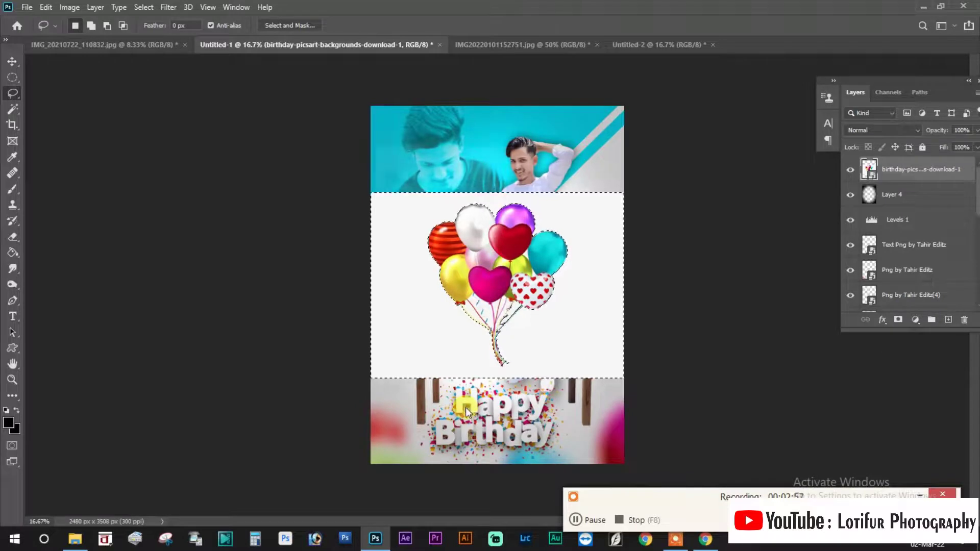
left_click(474, 205)
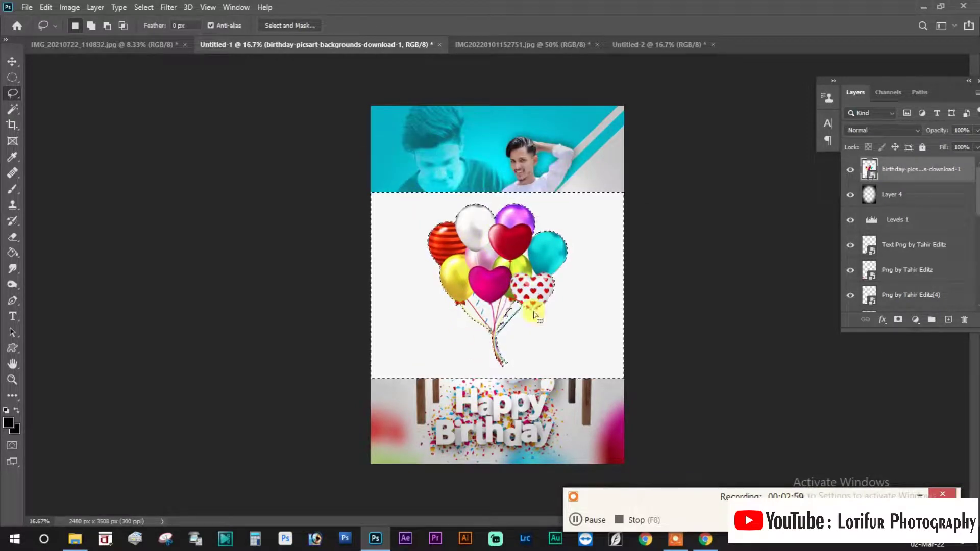
- Retry removing the balloon image's white background, dismissing the resulting errors
key("v")
right_click(602, 310)
left_click(612, 308)
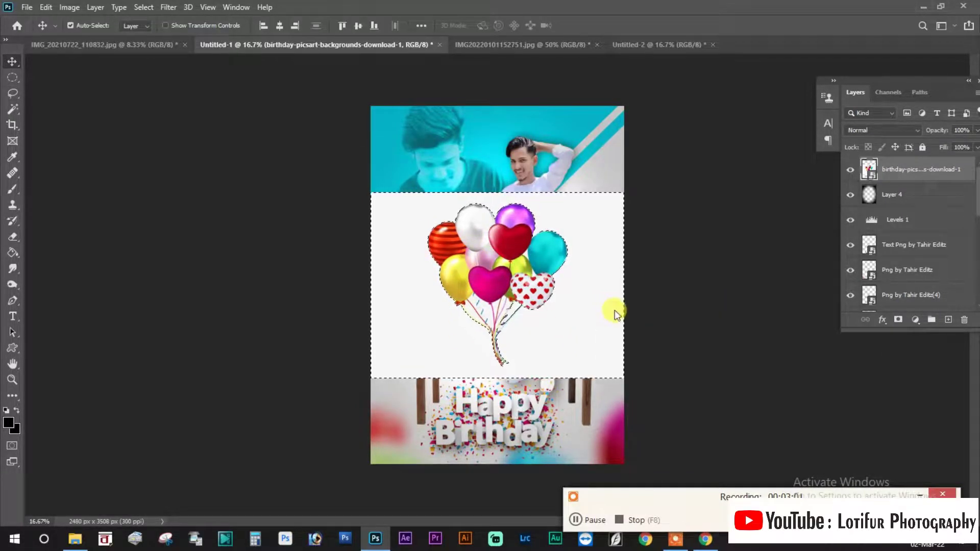
key("Delete")
left_click(462, 204)
key("ctrl+a")
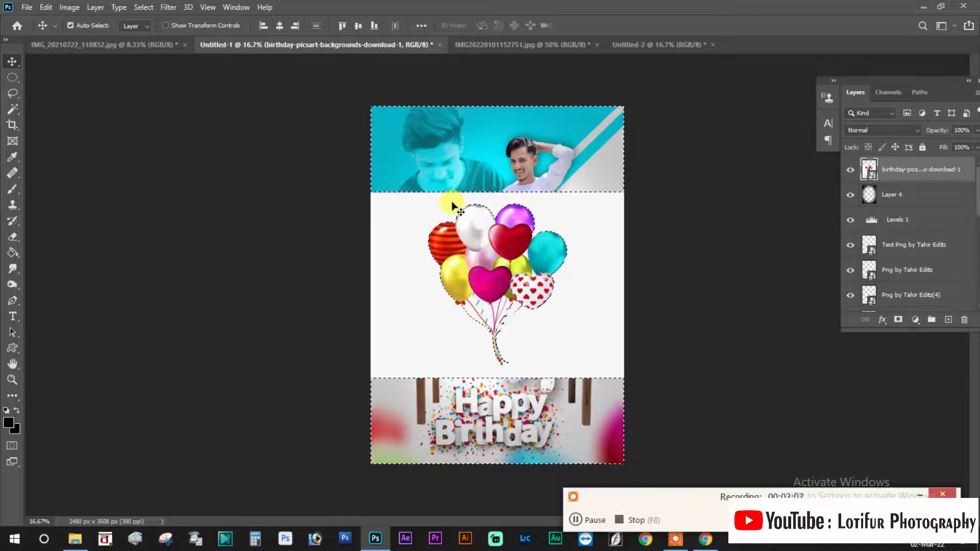
key("ctrl+x")
left_click(461, 204)
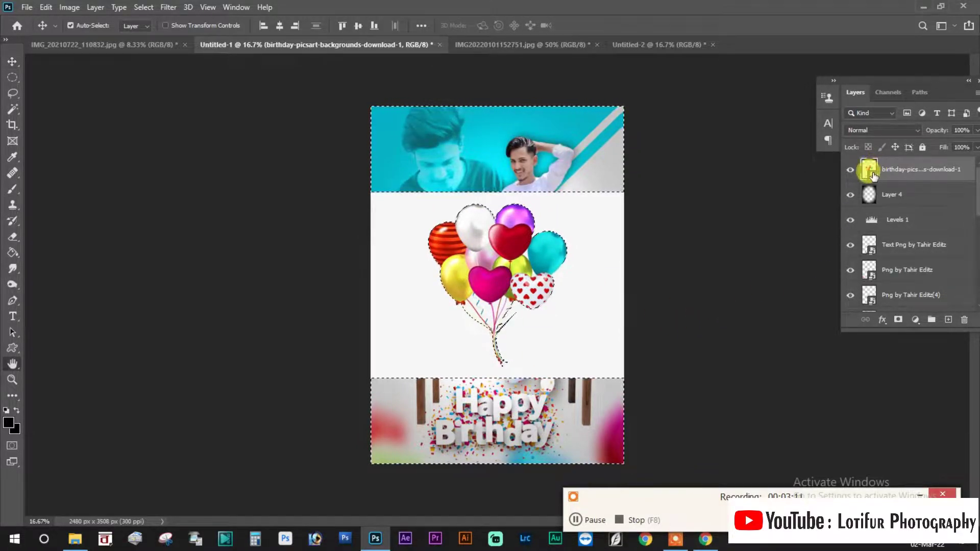
- Pick the birthday-picsart balloon picture layer and hide it
double_click(863, 193)
left_click(911, 254)
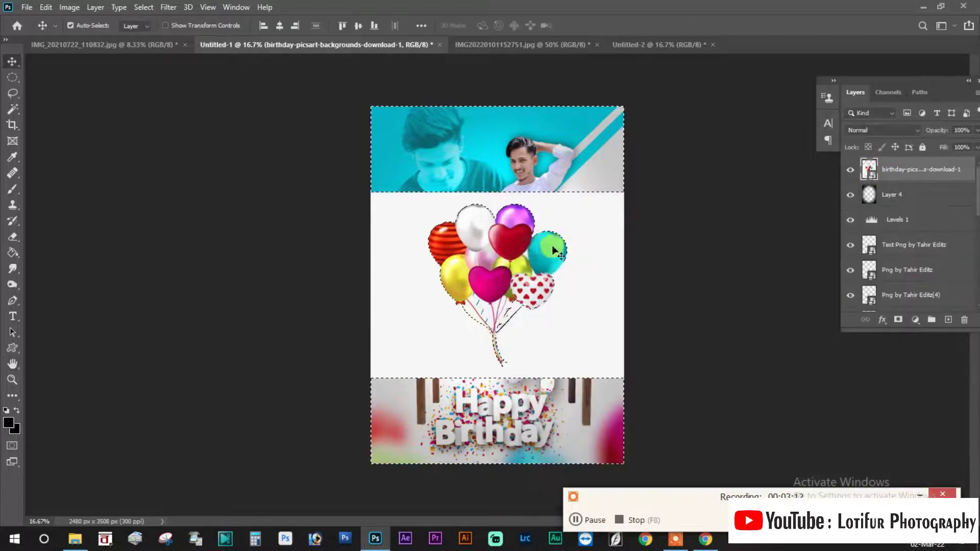
right_click(516, 246)
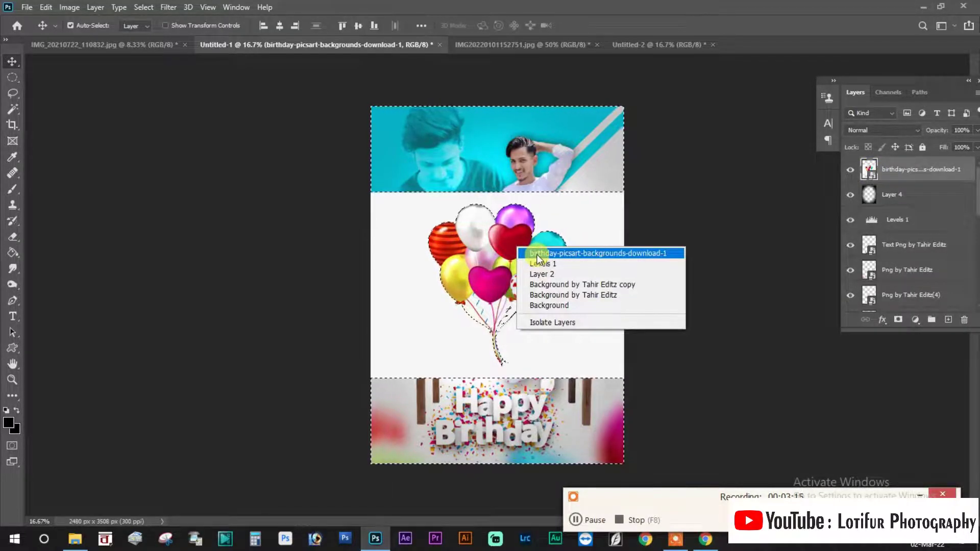
left_click(536, 254)
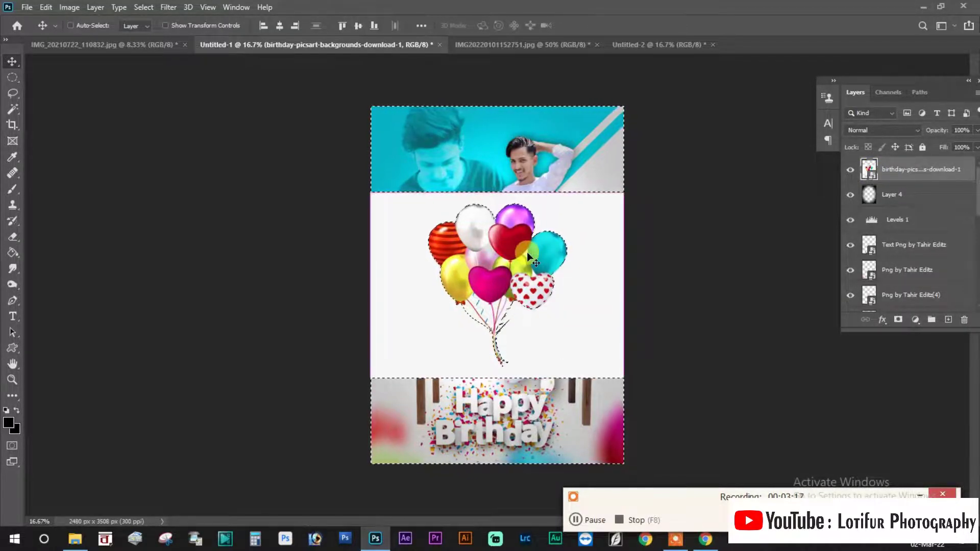
left_click(686, 340)
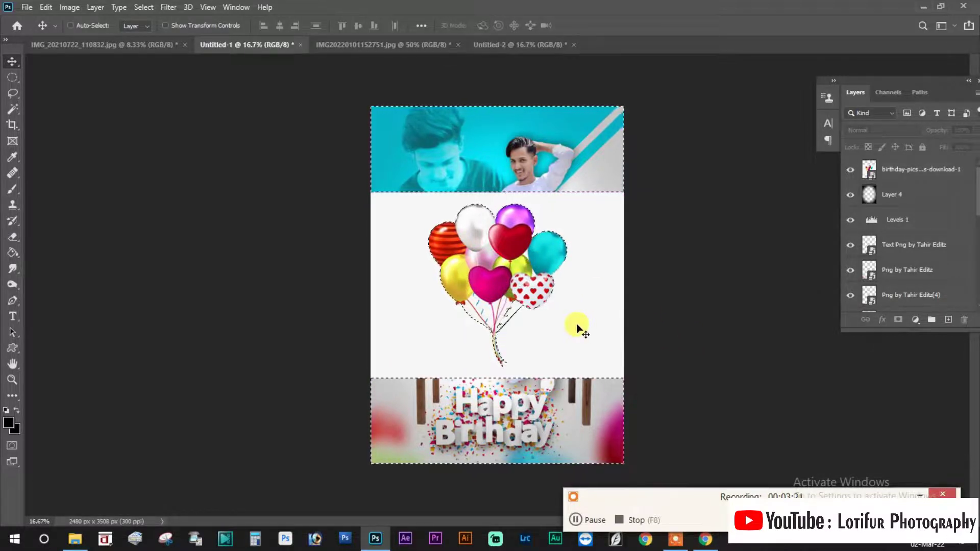
left_click(849, 169)
- Add and remove a black fill layer, then drag the balloon image file into Photoshop
key("m")
left_click(606, 284)
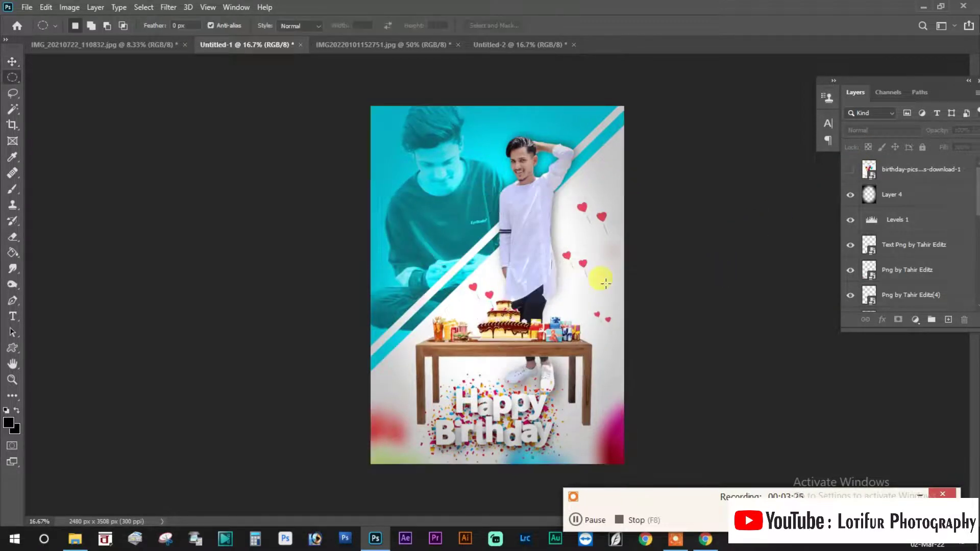
key("ctrl+shift+alt+n")
key("alt+BackSpace")
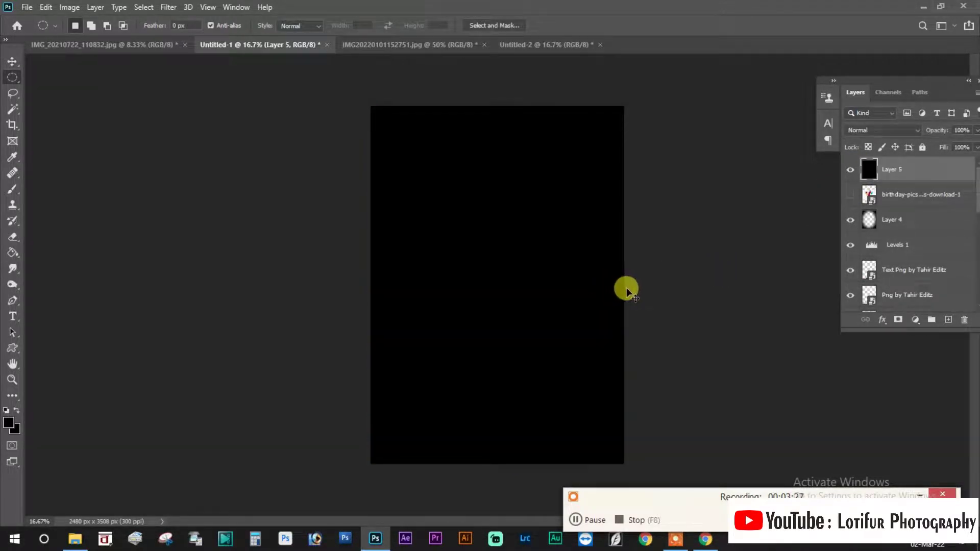
key("Delete")
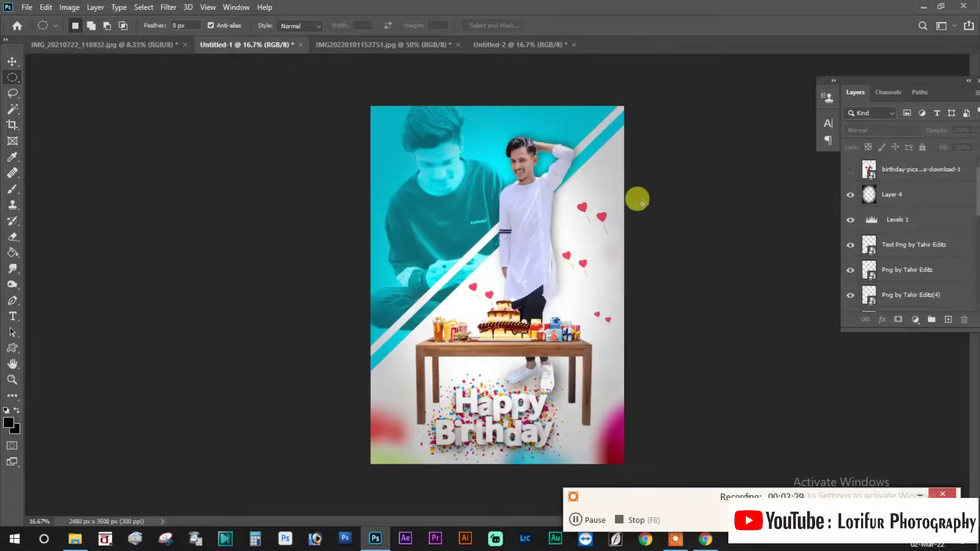
left_click(935, 5)
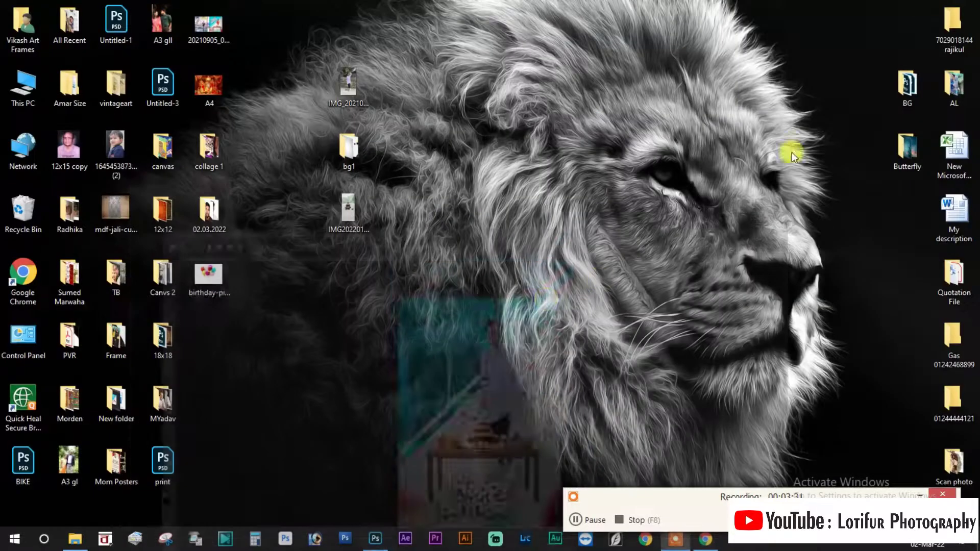
left_click_drag(214, 276, 673, 290)
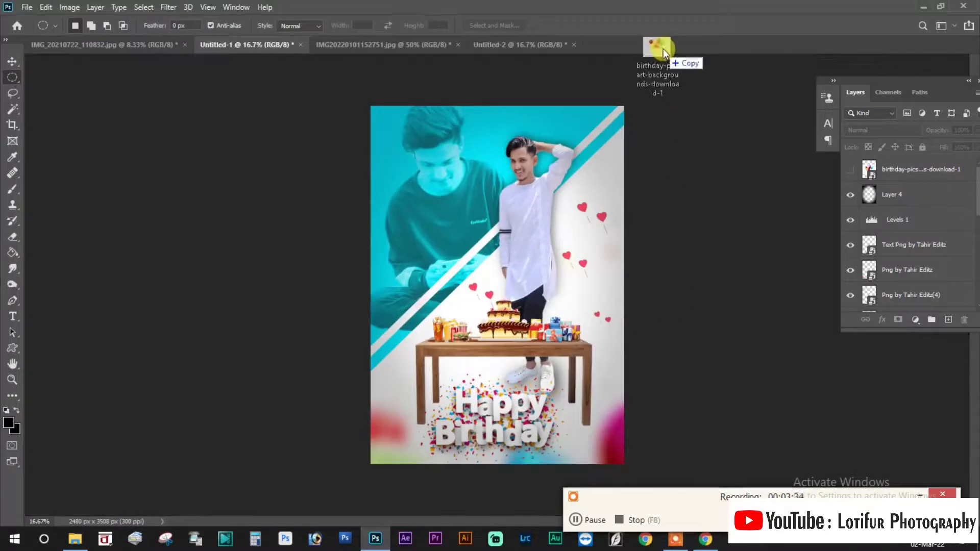
- Open the balloon image and select the balloons, lasso-adding the polka-dot heart balloon
left_click_drag(669, 119, 662, 47)
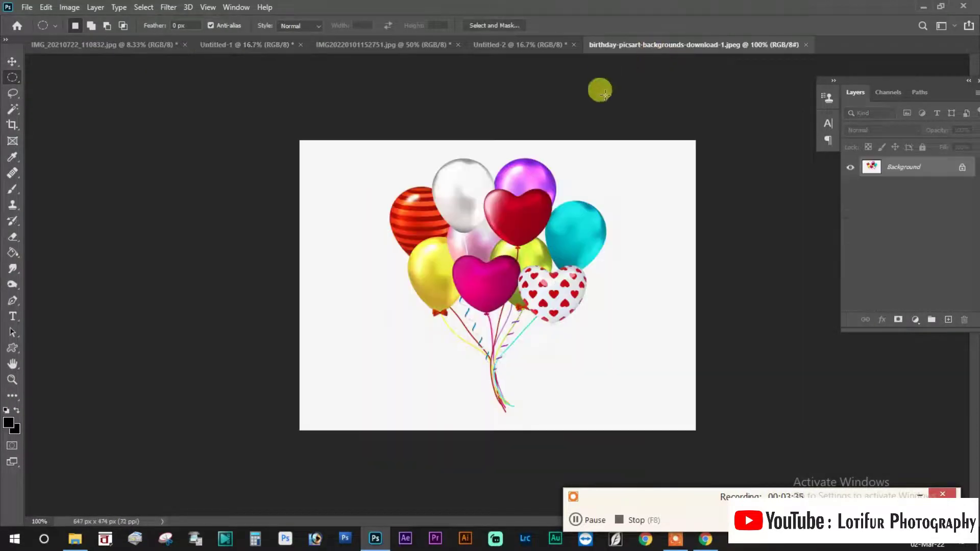
key("w")
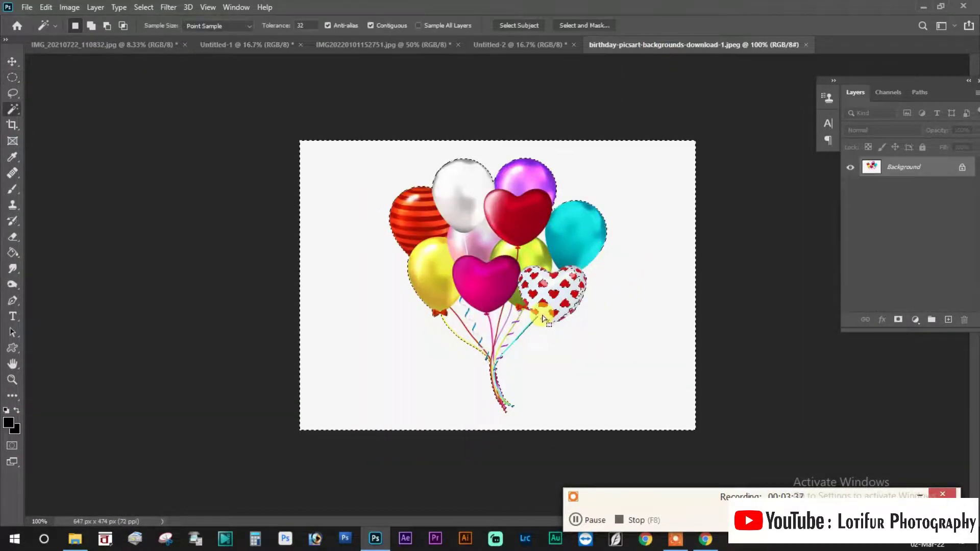
left_click(543, 319)
key("ctrl+plus")
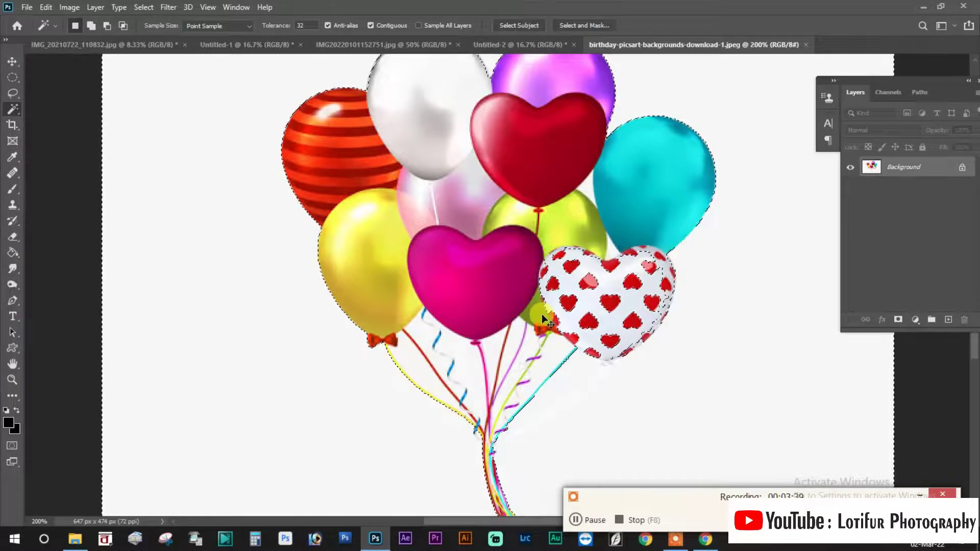
key("l")
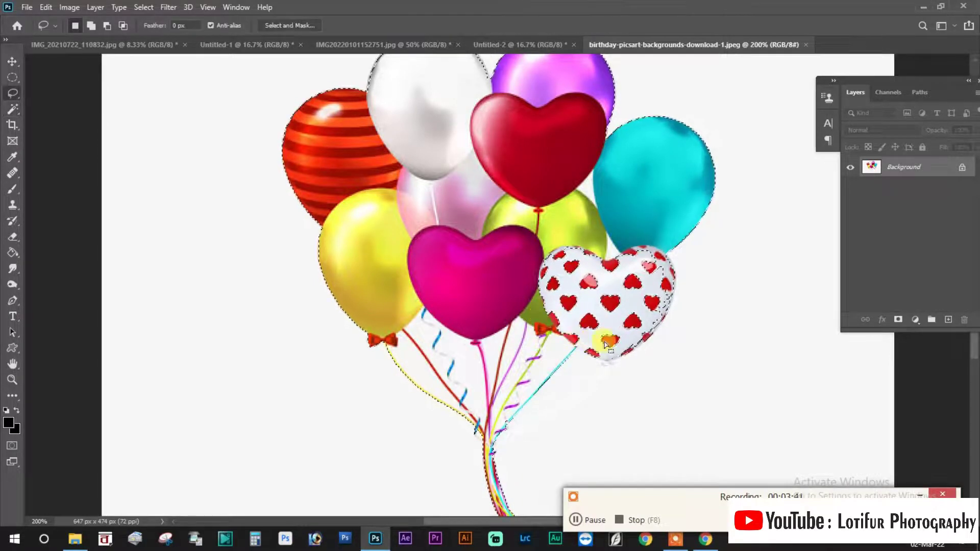
left_click_drag(575, 348, 598, 357)
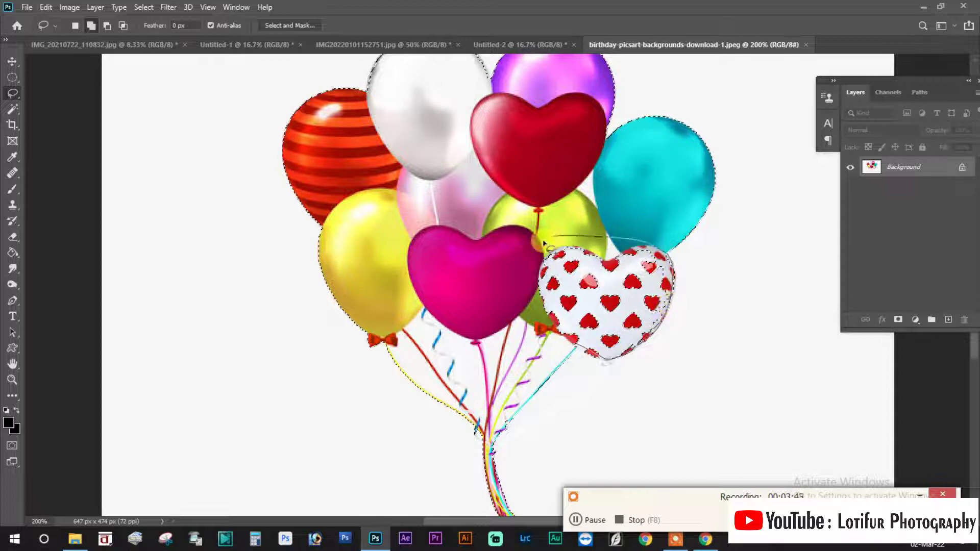
left_click_drag(672, 262, 640, 337)
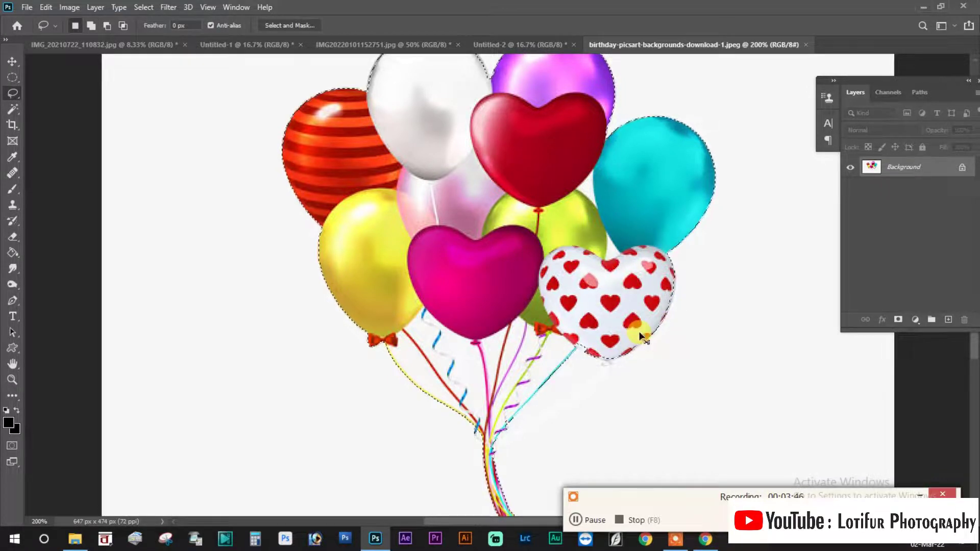
- Feather the balloon selection by 2.5 pixels and return to the poster document
right_click(523, 280)
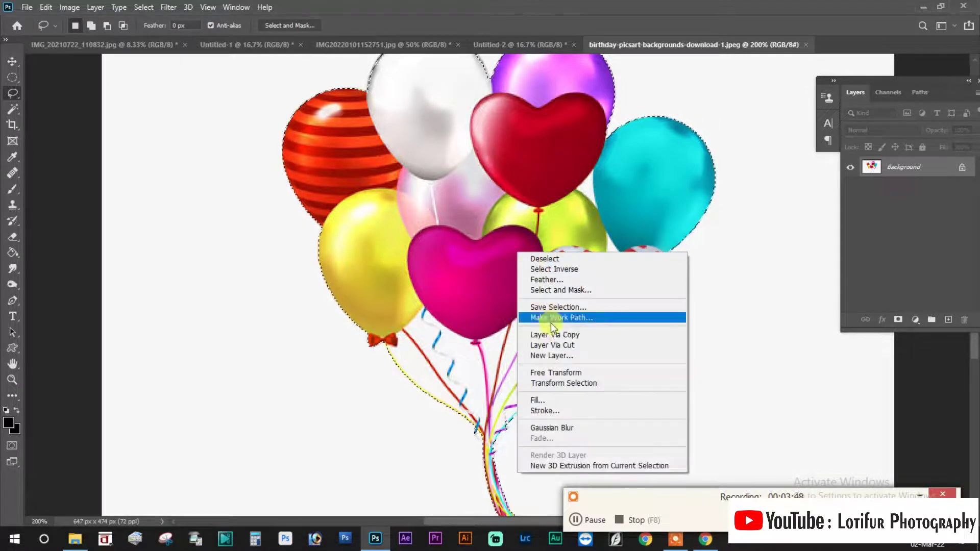
left_click(546, 279)
key("Return")
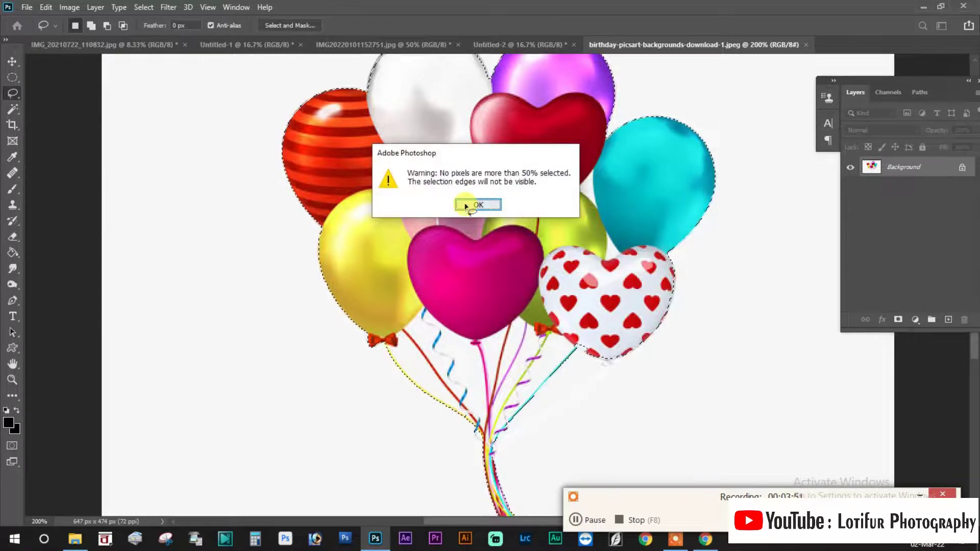
left_click(466, 205)
right_click(470, 207)
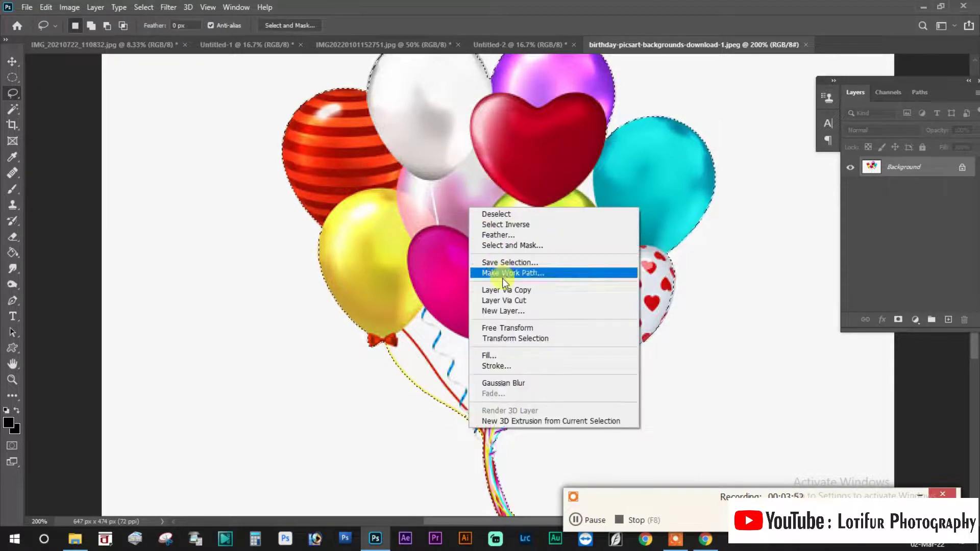
left_click(493, 236)
type("2.5")
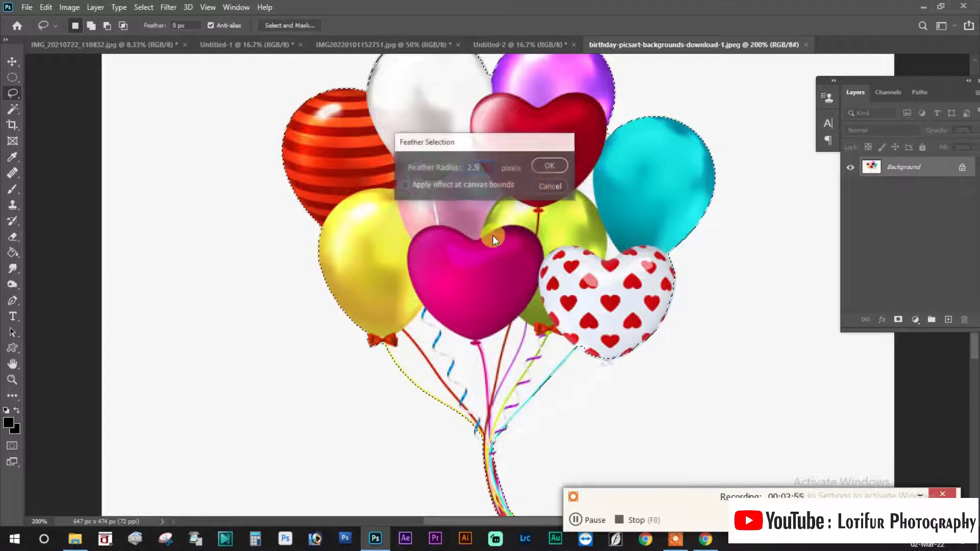
key("Return")
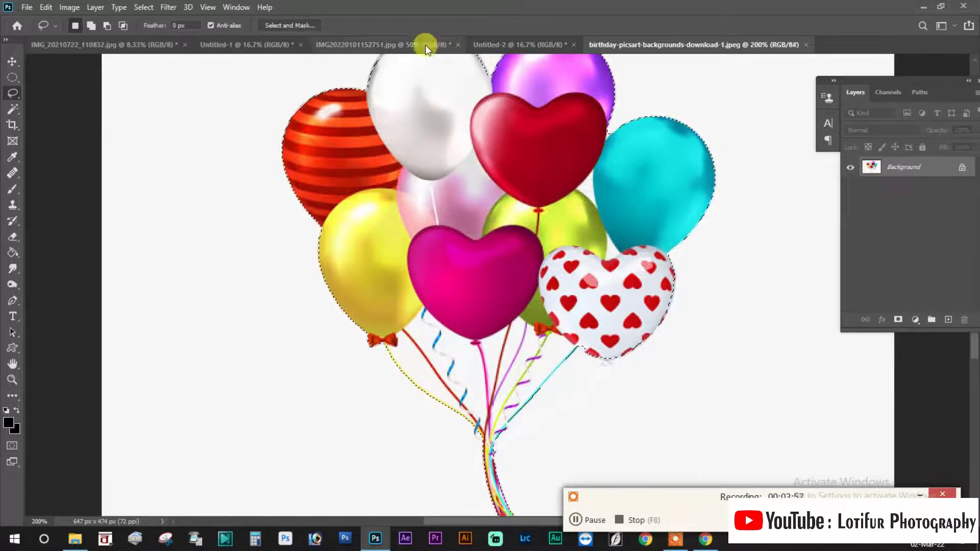
left_click(425, 45)
left_click(274, 45)
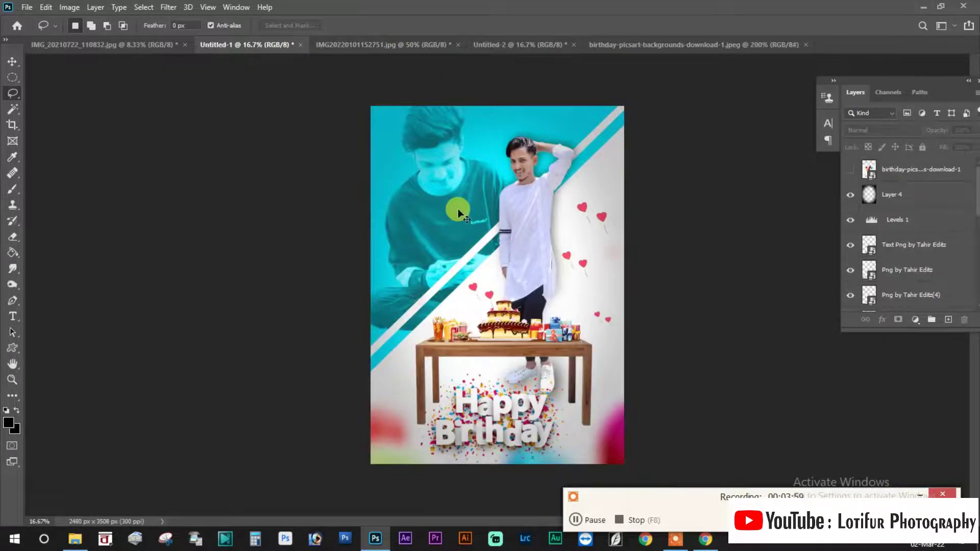
- Drop the balloons onto the poster, tilt them about 13°, and shrink them into the bottom-left corner
mouse_move(458, 213)
left_mouse_down()
mouse_move(490, 255)
mouse_move(389, 373)
mouse_move(448, 306)
mouse_move(408, 394)
mouse_move(443, 428)
left_mouse_up()
key("ctrl+t")
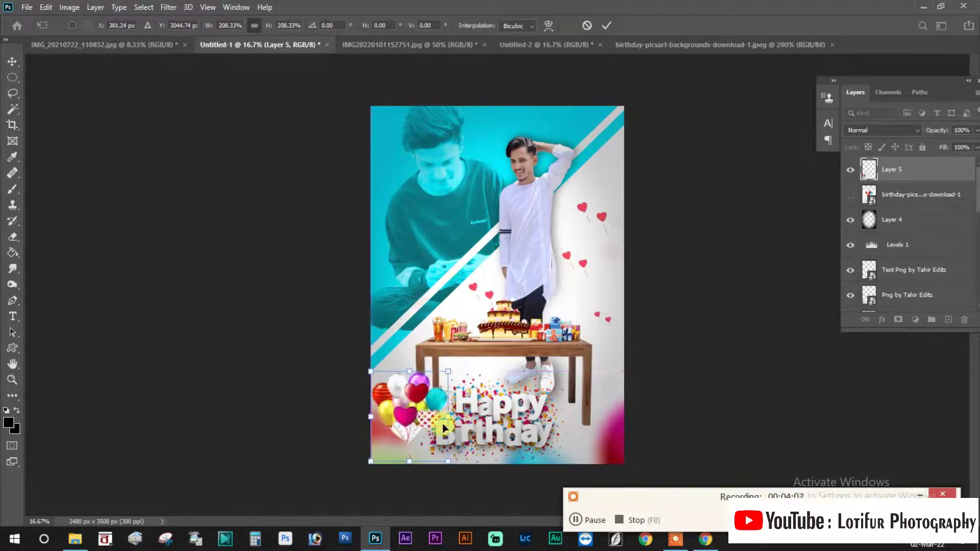
left_click_drag(518, 478, 545, 459)
left_click_drag(397, 407, 407, 407)
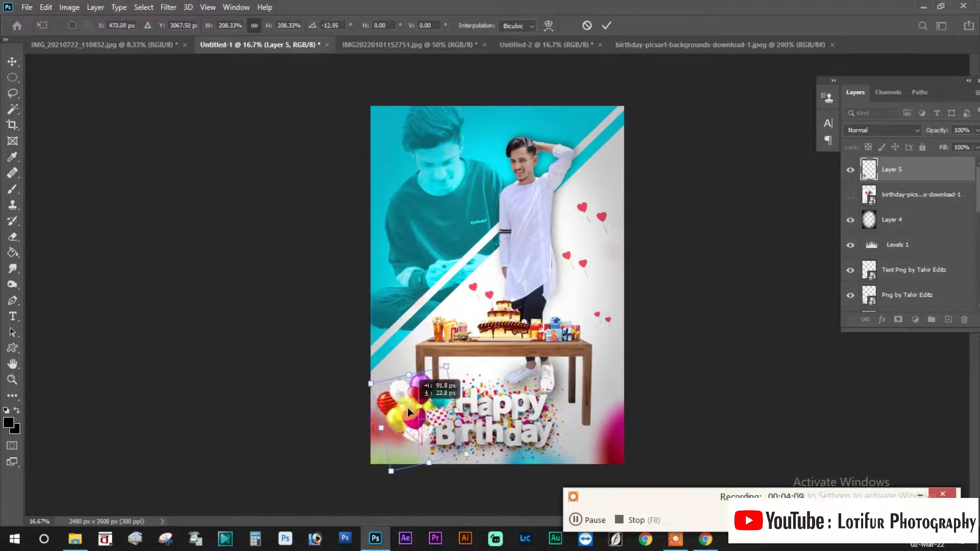
left_click_drag(446, 366, 426, 363)
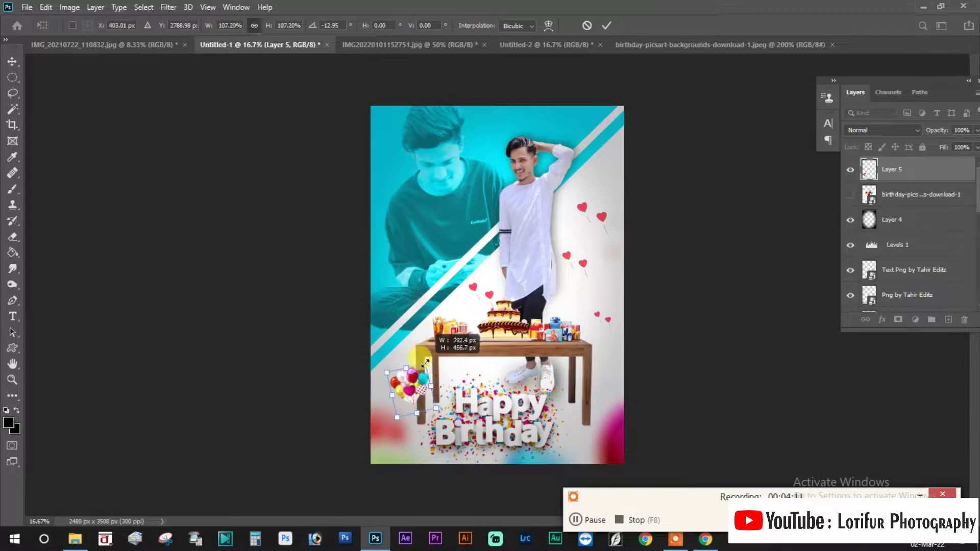
left_click_drag(395, 408, 395, 434)
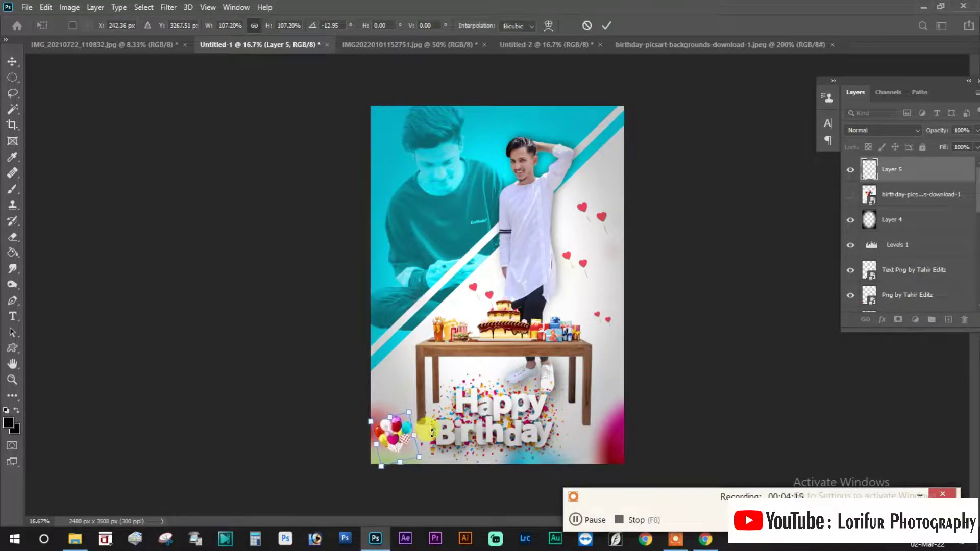
key("Return")
key("l")
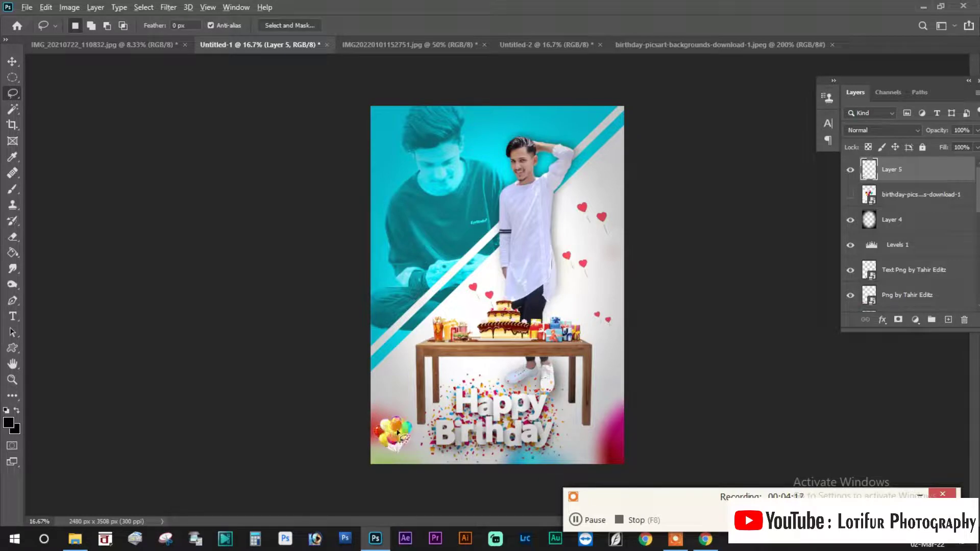
- Bring the heart balloons and their strings into view
scroll(396, 434, "up", 2)
scroll(390, 427, "up", 1)
scroll(344, 383, "up", 1)
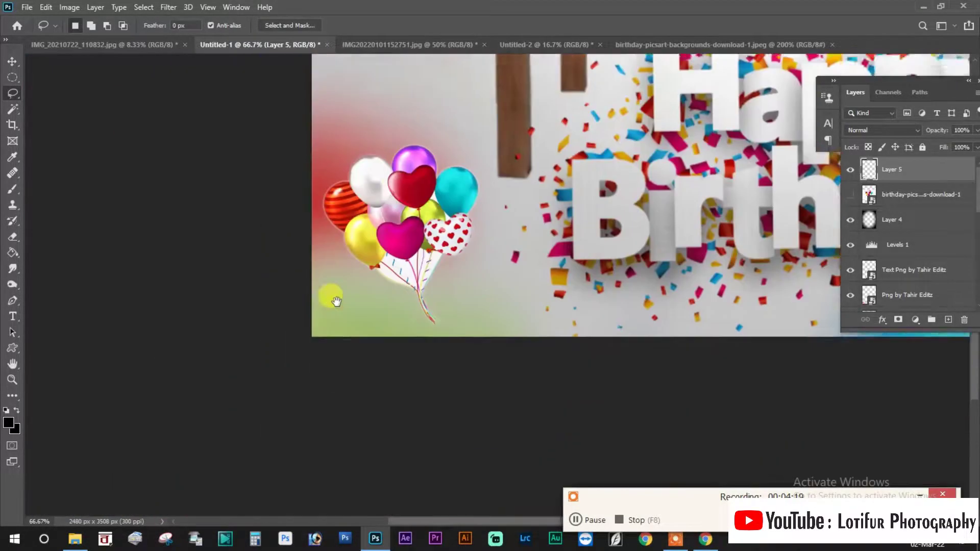
mouse_move(328, 295)
left_mouse_down()
mouse_move(345, 250)
mouse_move(321, 296)
left_mouse_up()
scroll(322, 295, "up", 2)
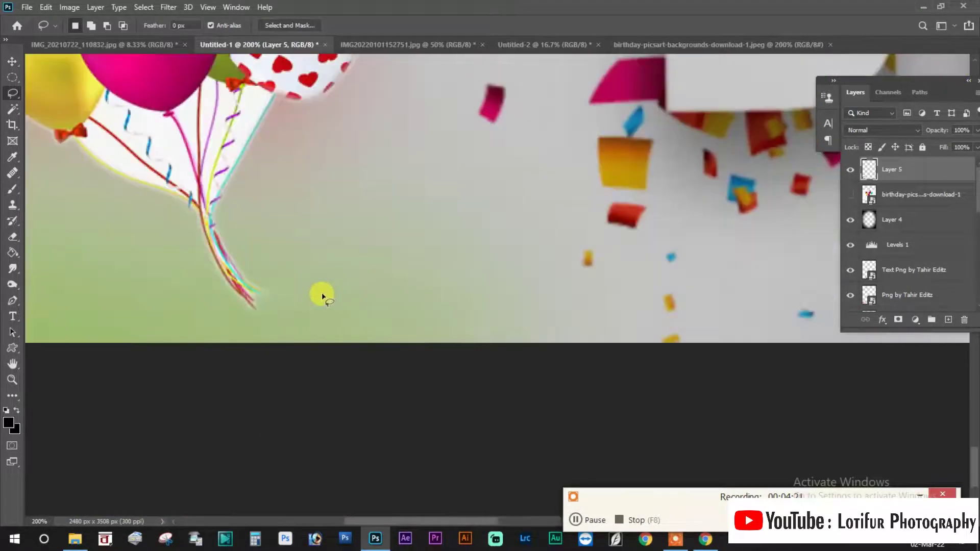
key("v")
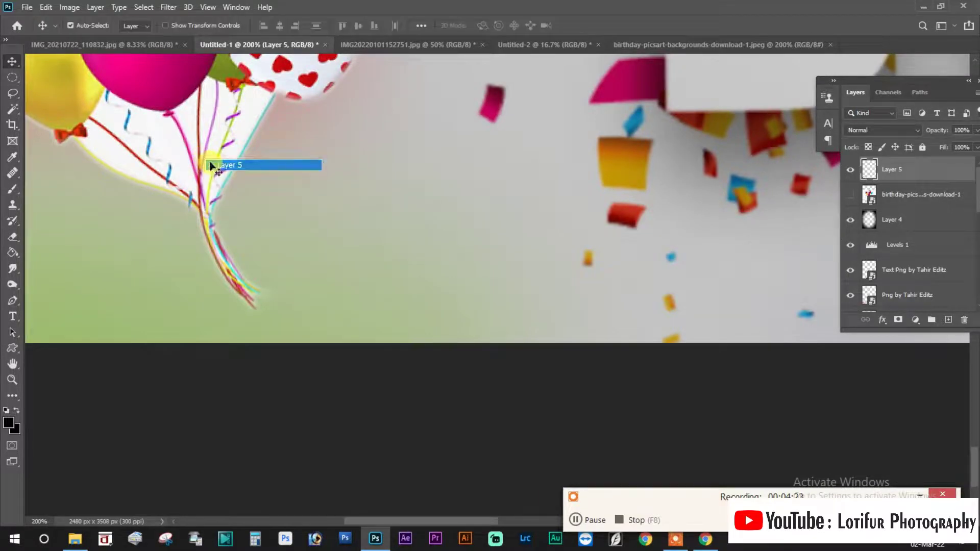
left_click_drag(206, 161, 245, 260)
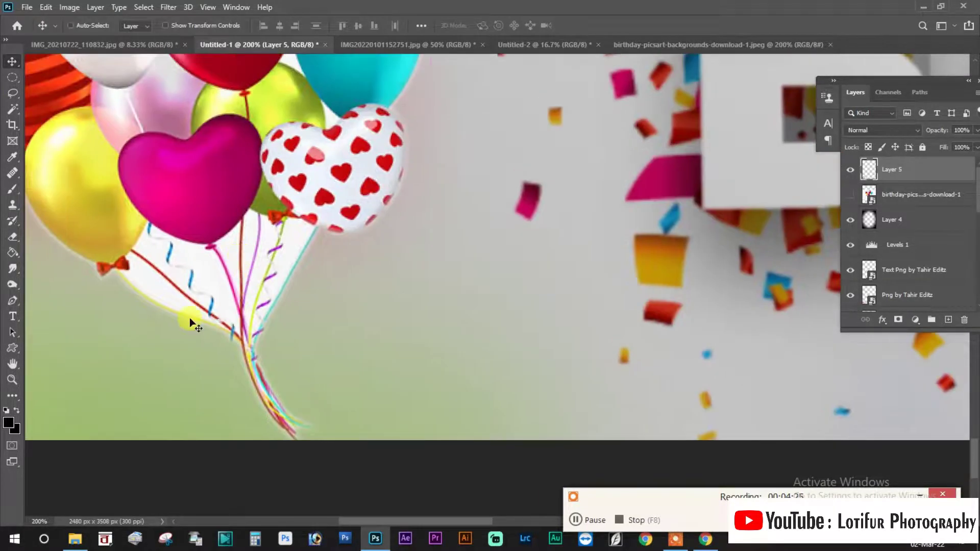
- Magic Wand-select the white areas between and beside the balloon strings
key("w")
left_click(192, 268, "shift")
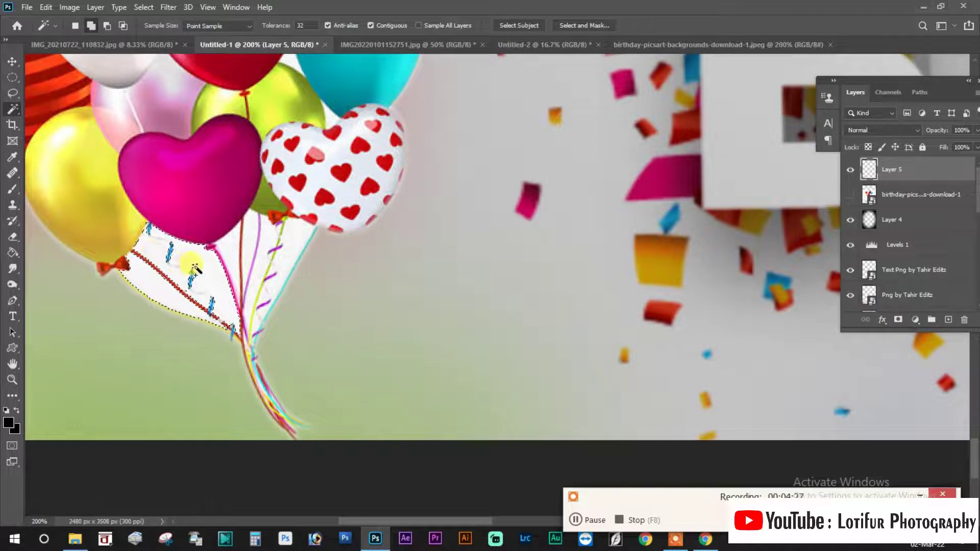
left_click(253, 235, "shift")
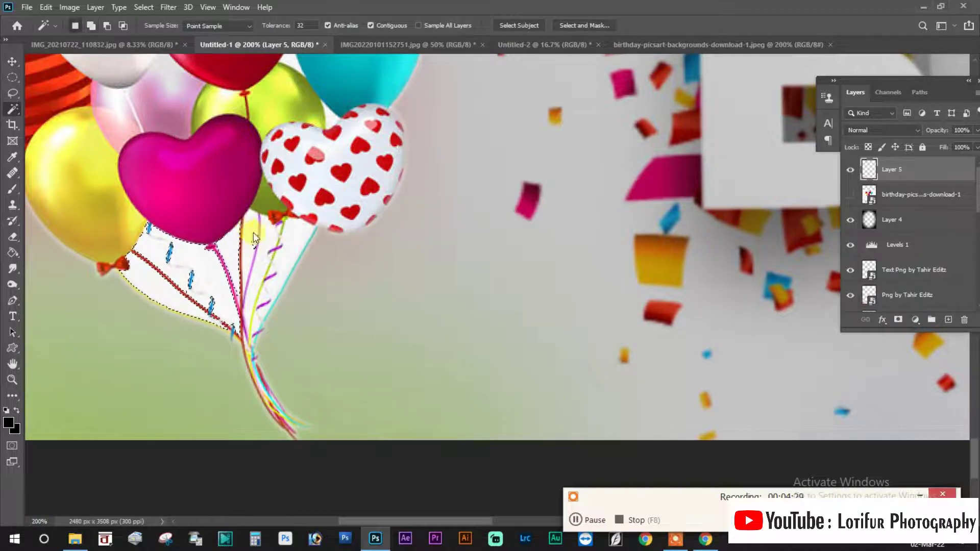
left_click(295, 261, "shift")
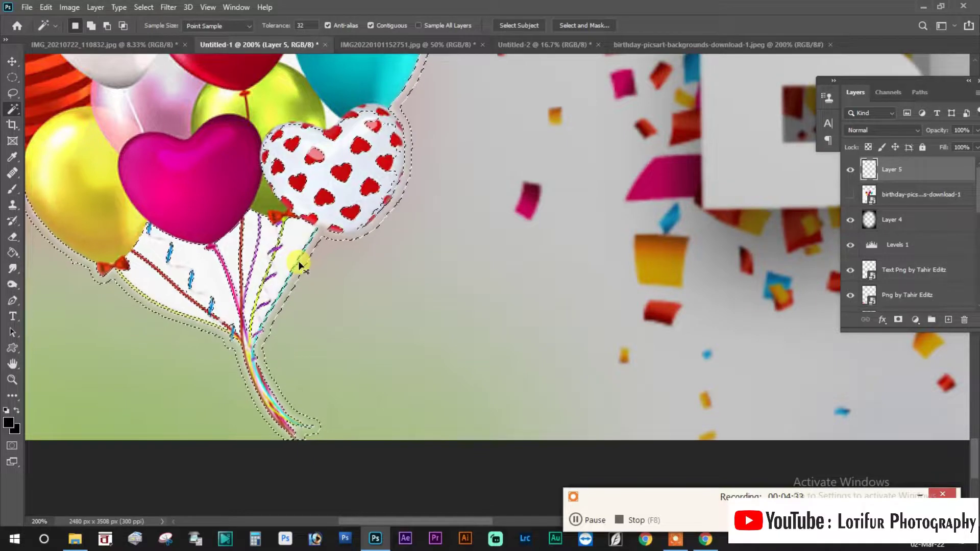
key("ctrl+z")
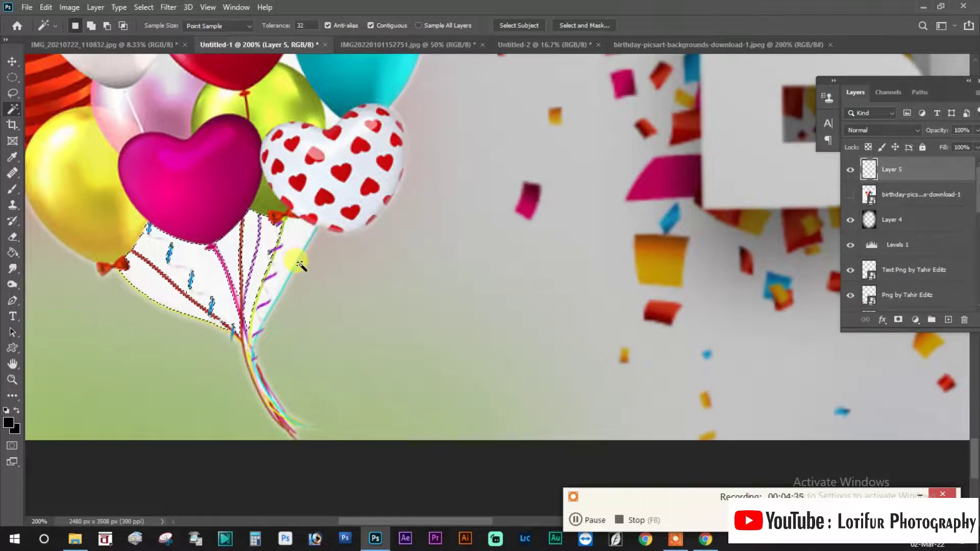
left_click(303, 265, "shift")
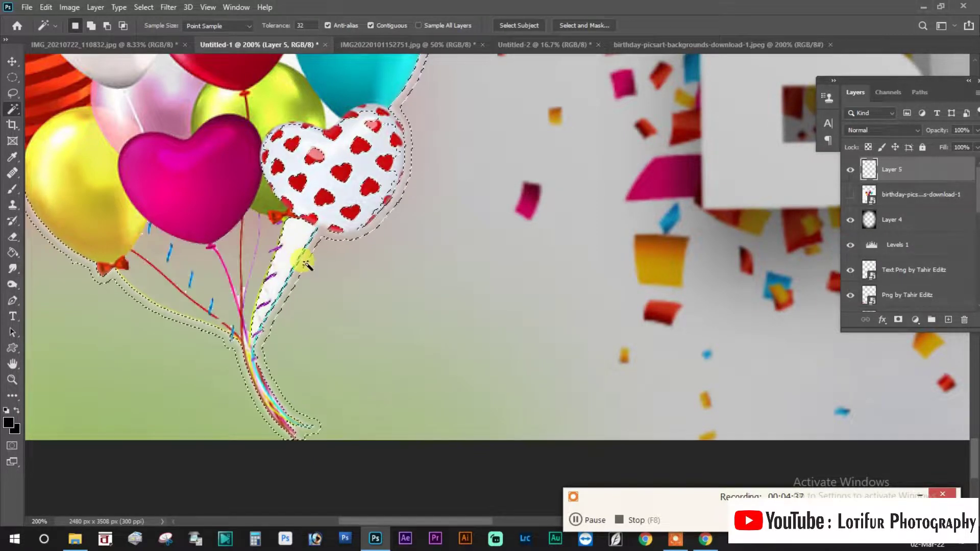
- Delete the white fill between the strings, then clear the selection
key("m")
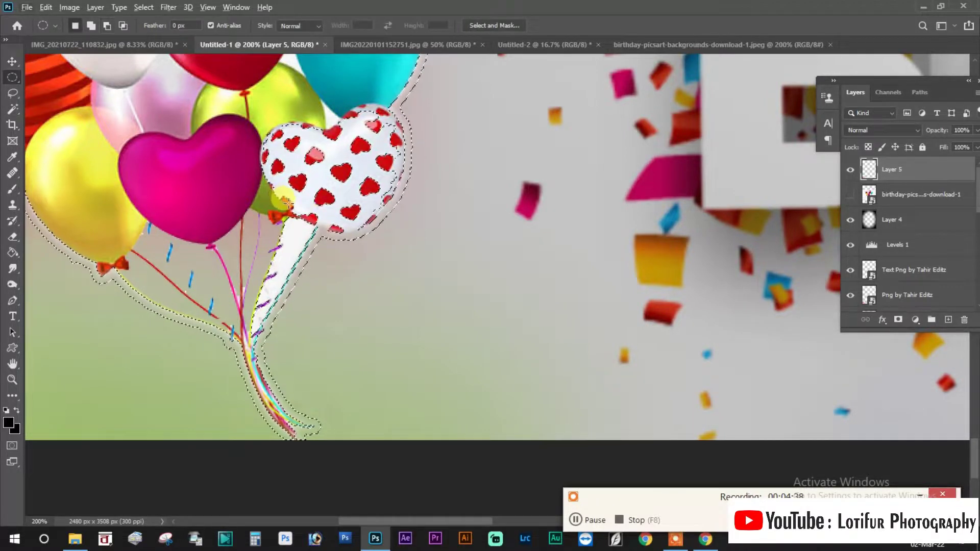
key("alt+l")
key("Escape")
key("ctrl+d")
key("l")
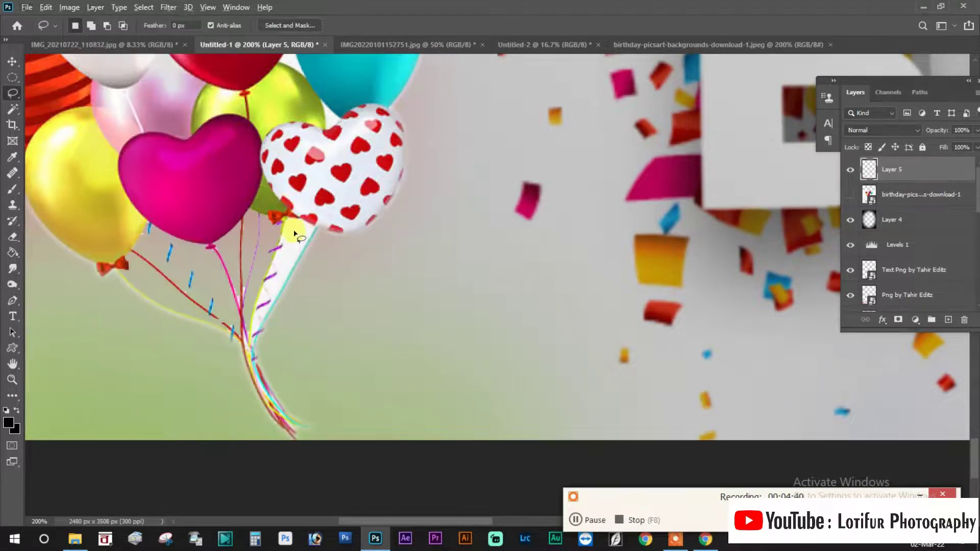
key("alt+w")
key("Escape")
key("m")
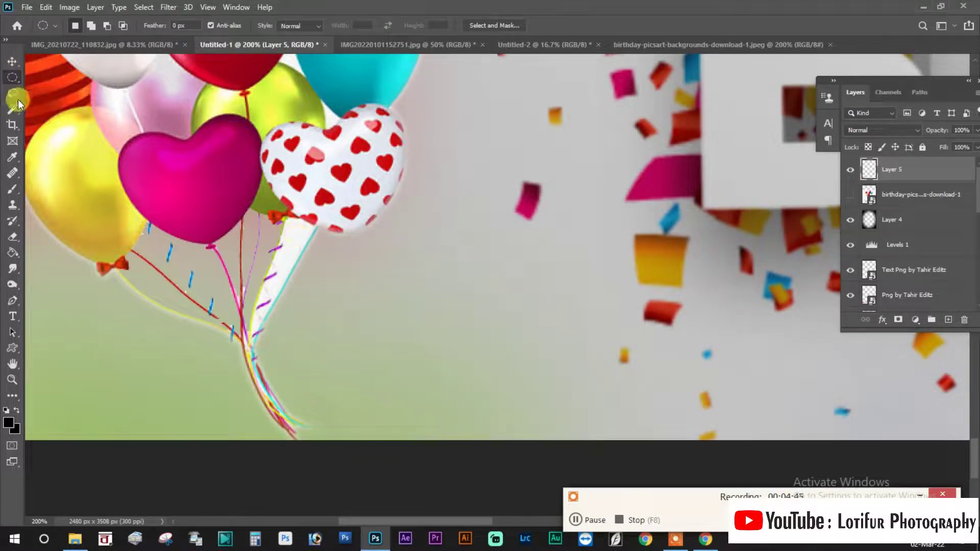
left_click(16, 102)
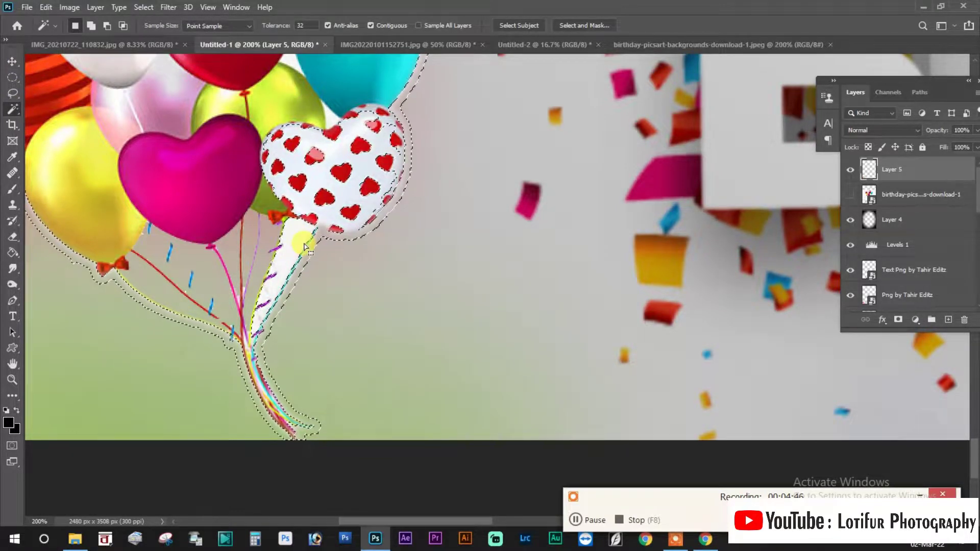
- Lasso the heart balloon and surrounding balloons out of the selection
key("l")
left_click(312, 229)
mouse_move(363, 258)
left_mouse_down()
mouse_move(258, 123)
mouse_move(267, 195)
left_mouse_up()
left_click_drag(237, 139, 251, 170)
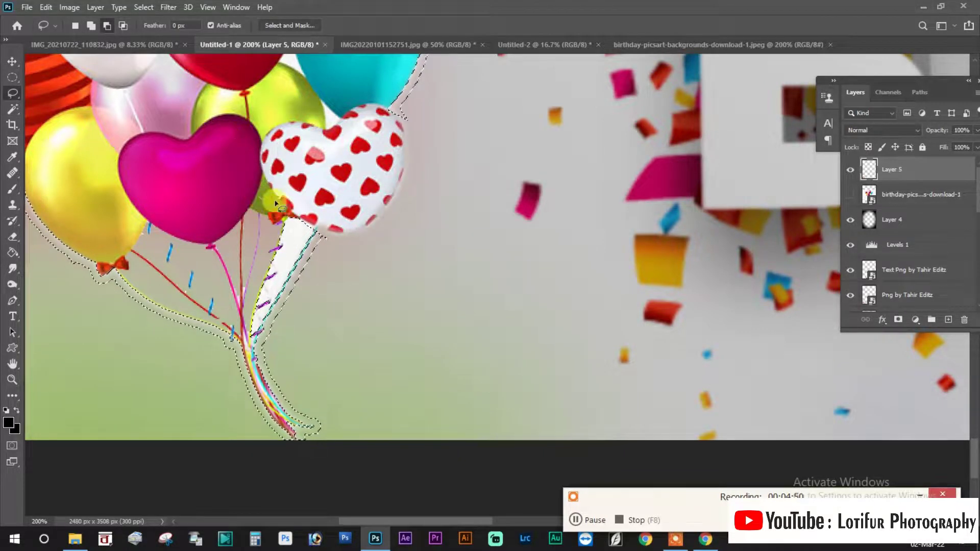
mouse_move(217, 290)
left_mouse_down()
mouse_move(239, 343)
mouse_move(328, 422)
mouse_move(66, 346)
mouse_move(56, 281)
left_mouse_up()
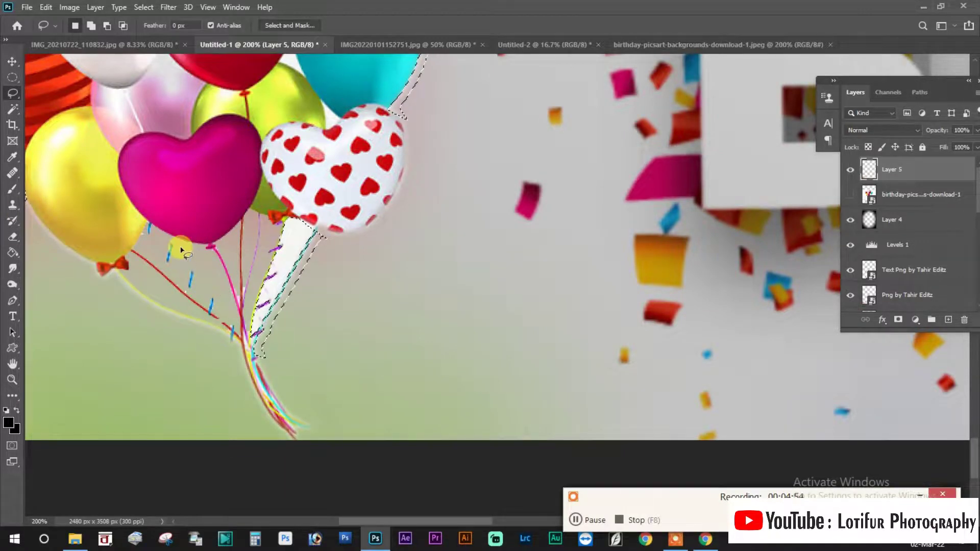
key("ctrl+minus")
key("ctrl+minus")
mouse_move(483, 236)
left_mouse_down()
mouse_move(277, 212)
mouse_move(356, 263)
mouse_move(380, 242)
left_mouse_up()
key("ctrl+plus")
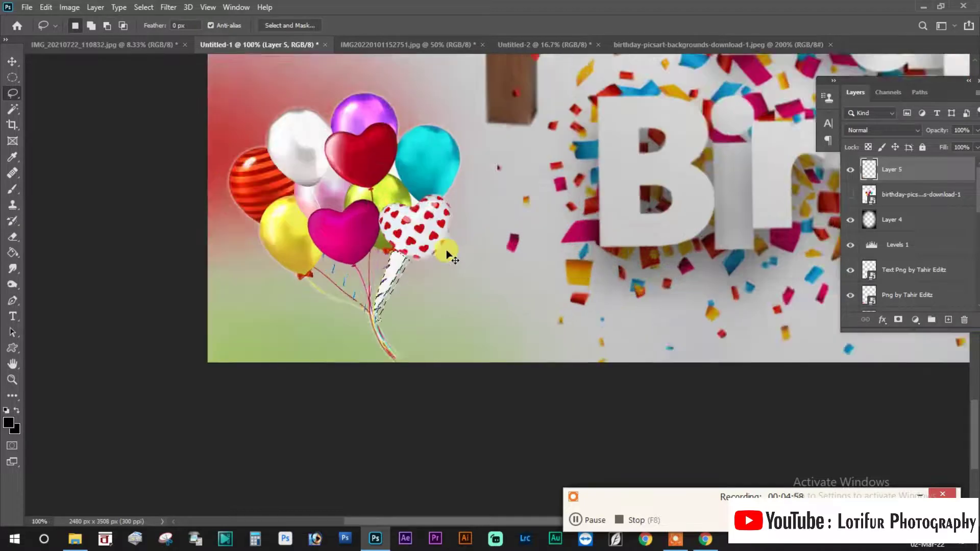
key("ctrl+plus")
key("ctrl+plus")
key("ctrl+plus")
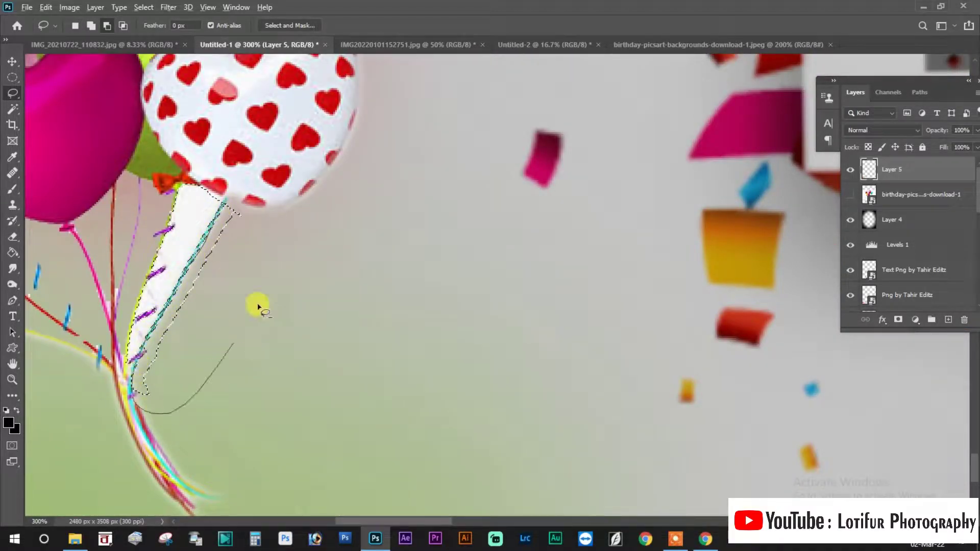
- Fit the selection to the white strip beside the heart balloon and delete it
left_click_drag(139, 361, 258, 306)
left_click_drag(240, 214, 210, 227)
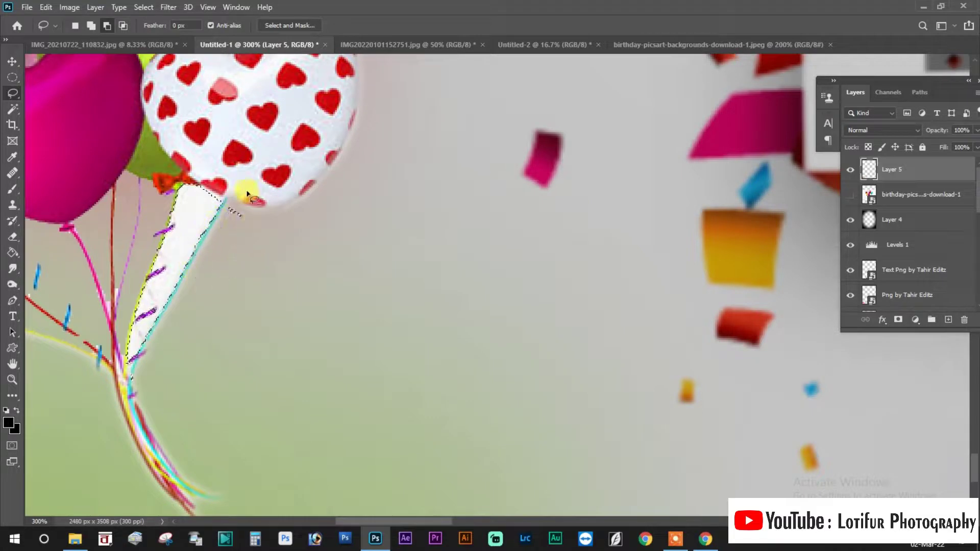
left_click_drag(193, 267, 178, 320)
key("Delete")
key("ctrl+d")
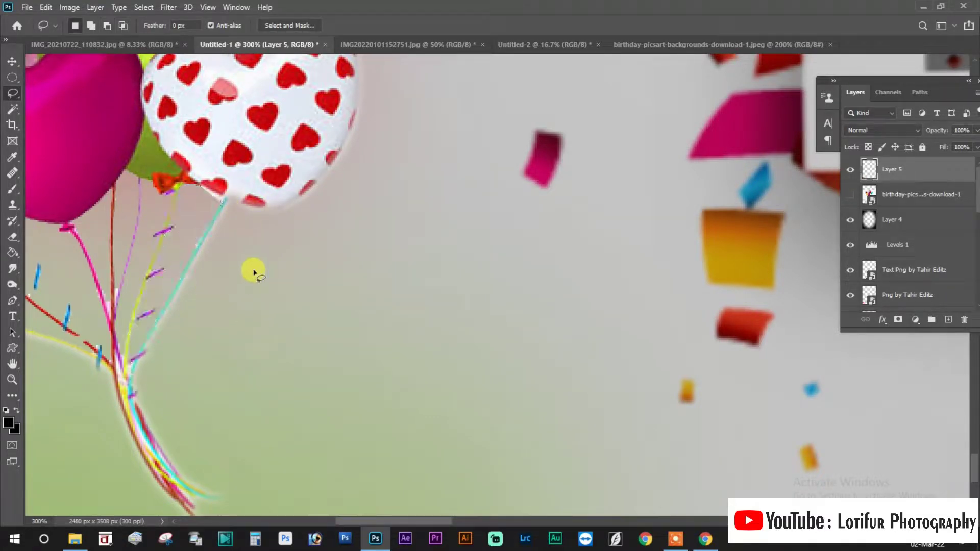
scroll(253, 269, "down", 3)
scroll(253, 268, "down", 2)
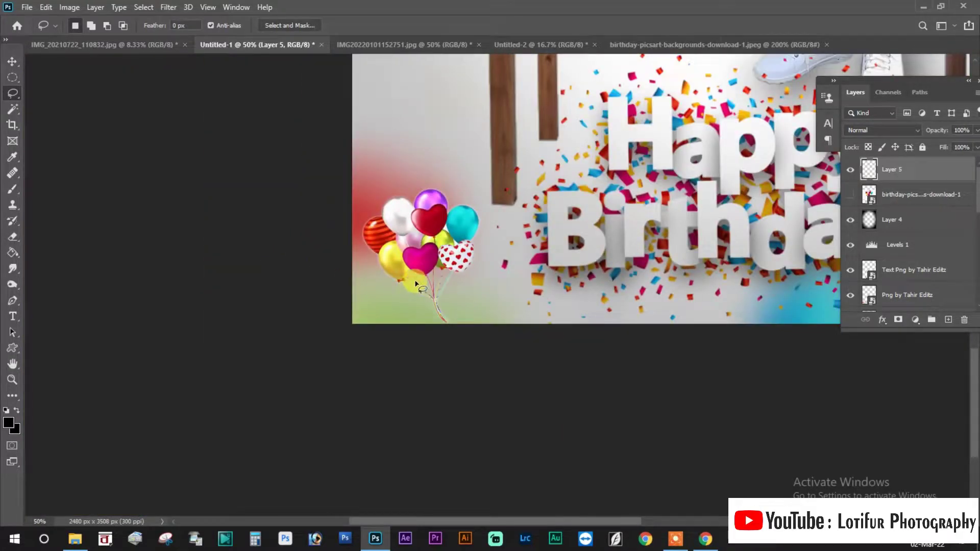
- Place a copy of the balloon bunch on the poster's right edge
key("v")
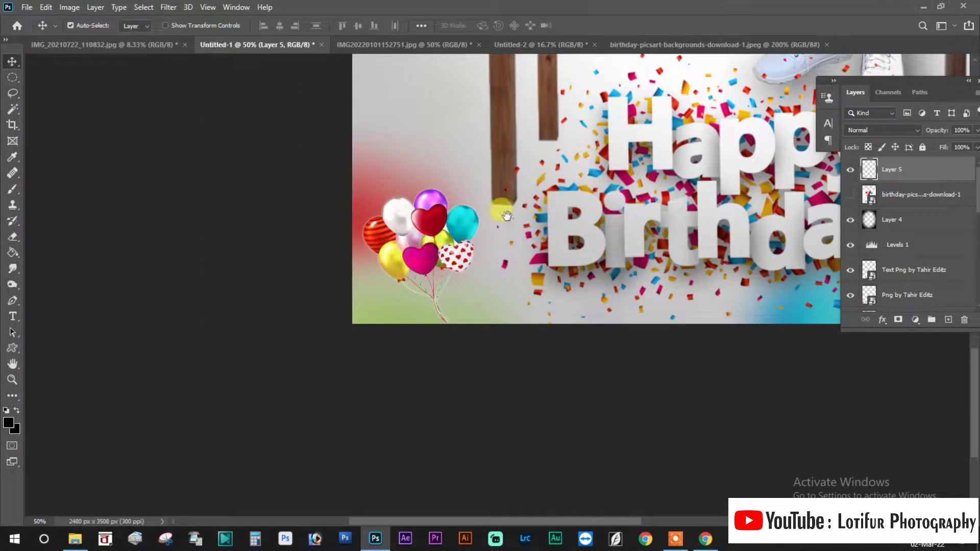
left_click_drag(506, 216, 315, 347)
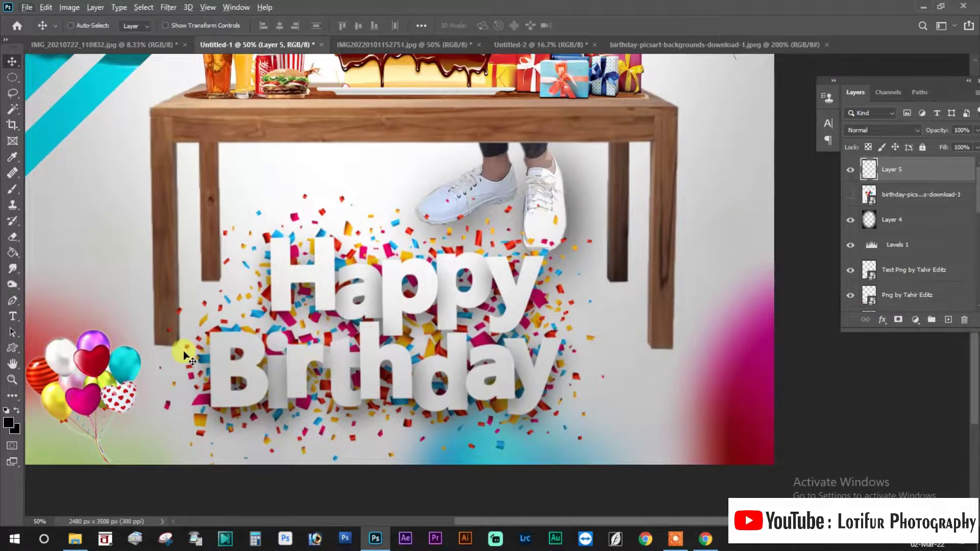
scroll(187, 377, "down", 2)
mouse_move(299, 332)
left_mouse_down()
mouse_move(622, 192)
mouse_move(509, 338)
mouse_move(528, 166)
mouse_move(582, 232)
left_mouse_up()
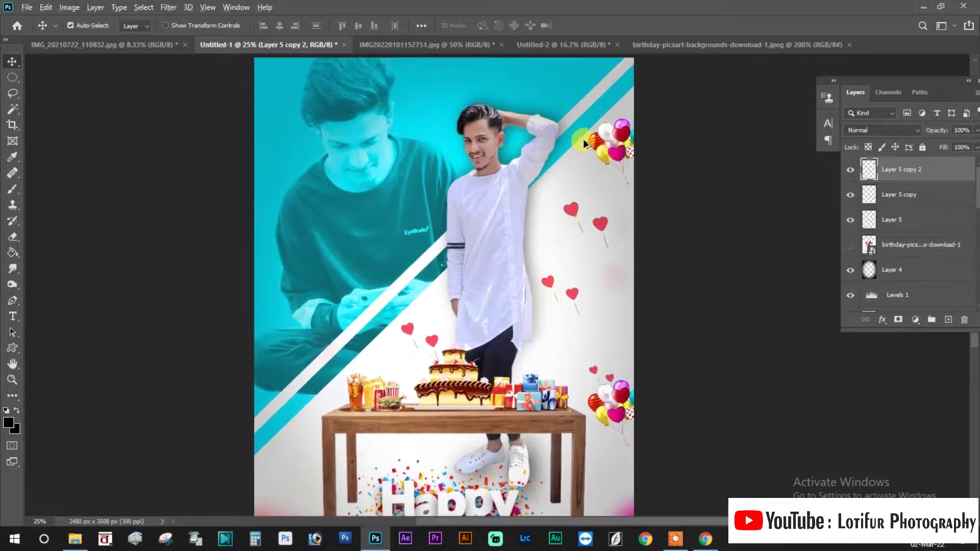
- Add a horizontally flipped, rotated balloon copy at bottom left and another on the cake table
left_click_drag(583, 140, 266, 458)
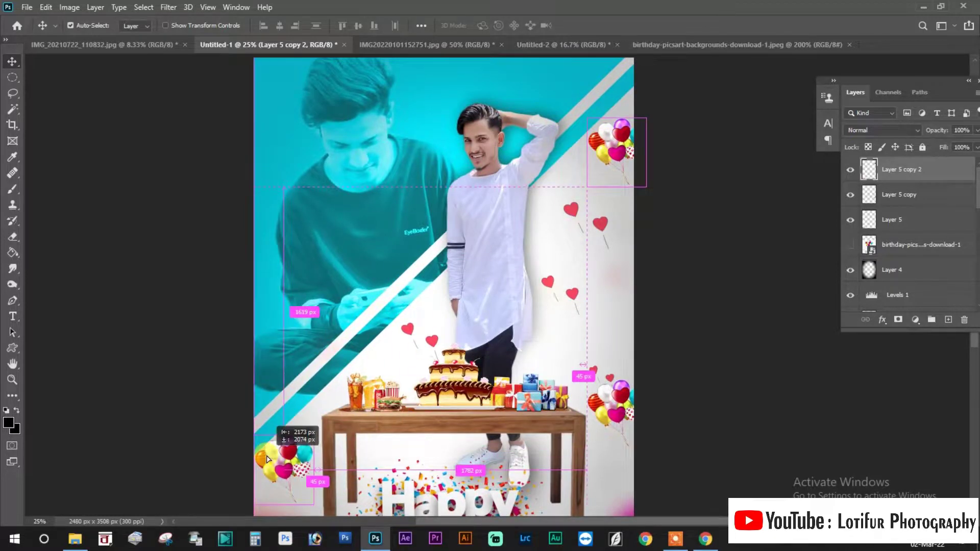
key("ctrl+t")
right_click(293, 470)
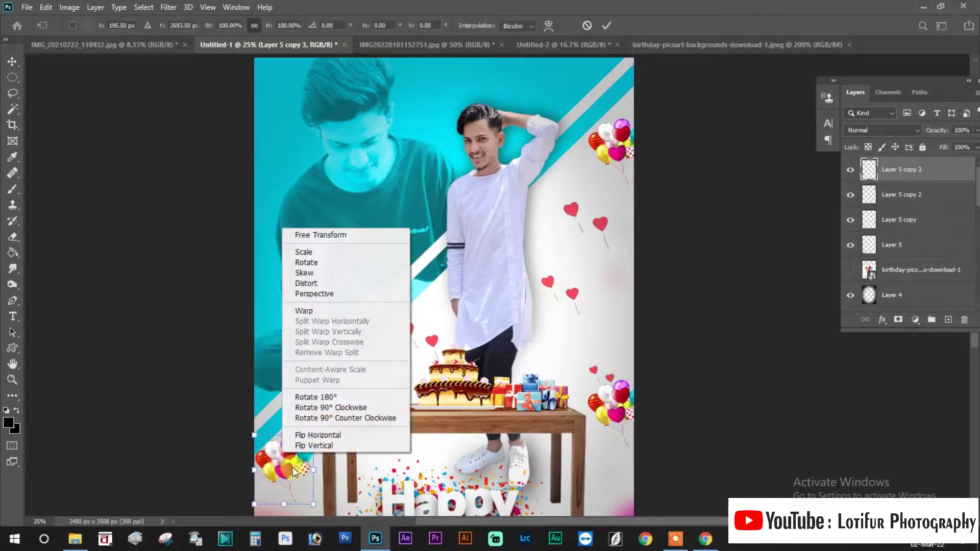
left_click(317, 436)
left_click_drag(284, 468, 279, 468)
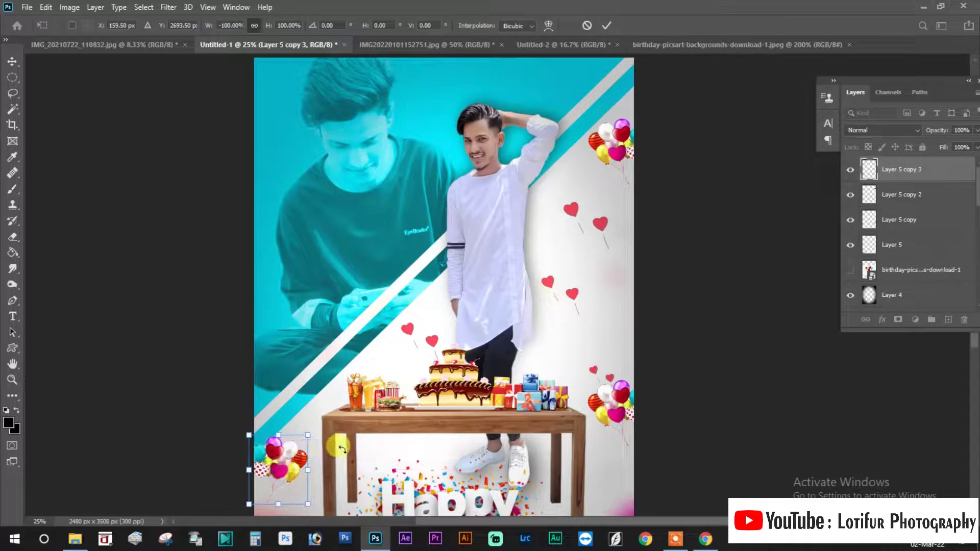
key("ctrl+minus")
left_click_drag(396, 400, 390, 385)
key("Return")
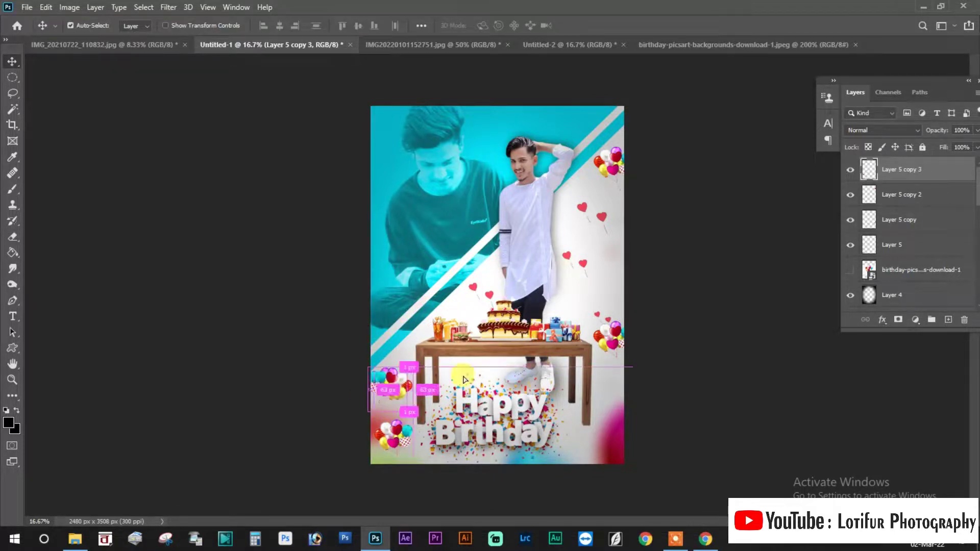
left_click_drag(388, 391, 477, 341)
left_click(525, 358, "alt")
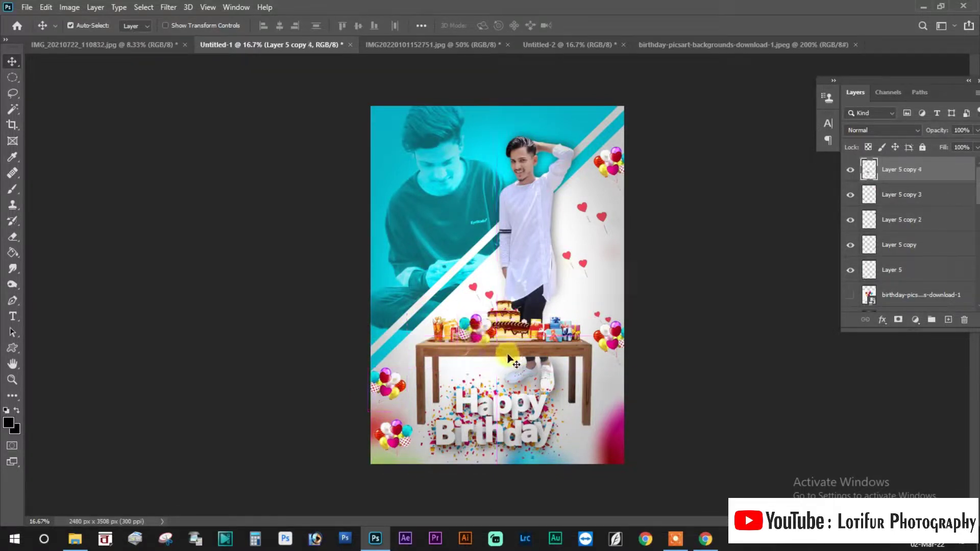
- Move the balloon copy two layers down behind the cake and enlarge it
key("ctrl+plus")
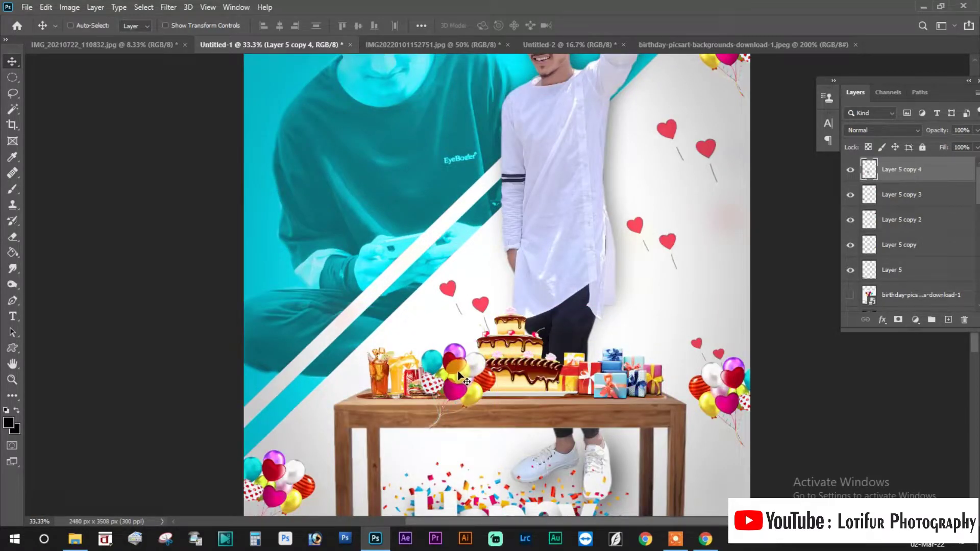
key("ctrl+bracketleft")
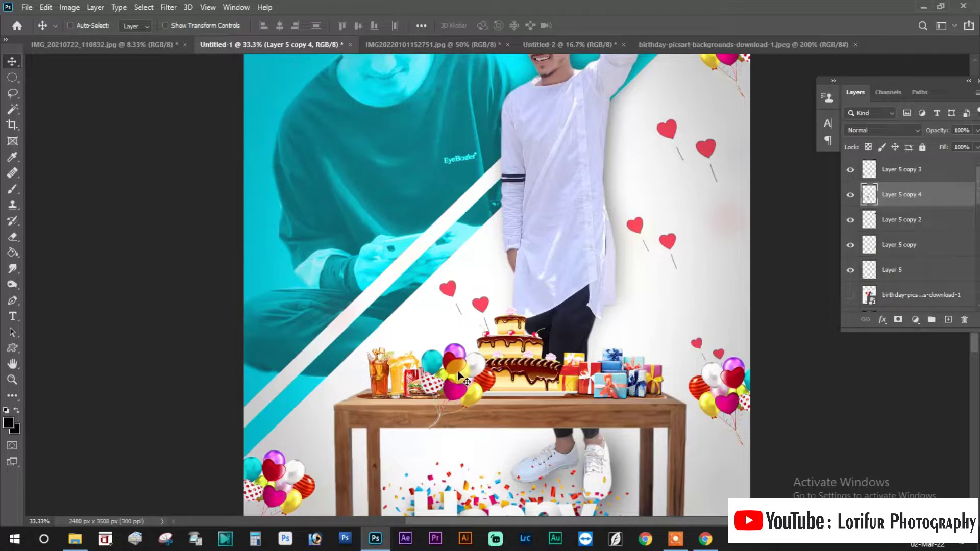
key("ctrl+bracketleft")
key("ctrl+bracketleft")
key("ctrl+bracketleft")
key("ctrl+bracketleft")
key("ctrl+bracketleft")
key("ctrl+bracketleft")
key("ctrl+bracketleft")
key("ctrl+bracketleft")
key("ctrl+bracketleft")
key("ctrl+bracketleft")
key("ctrl+bracketleft")
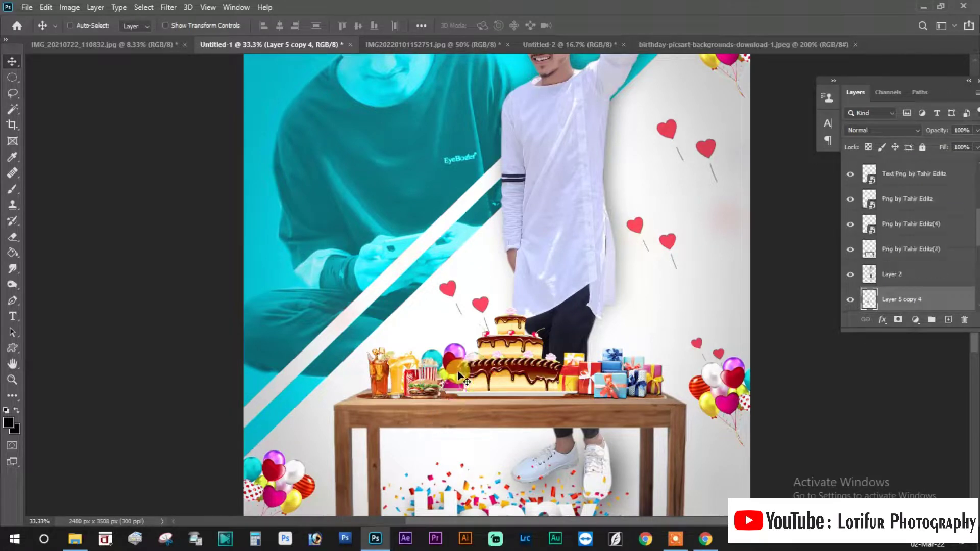
left_click_drag(464, 377, 456, 363)
key("ctrl+t")
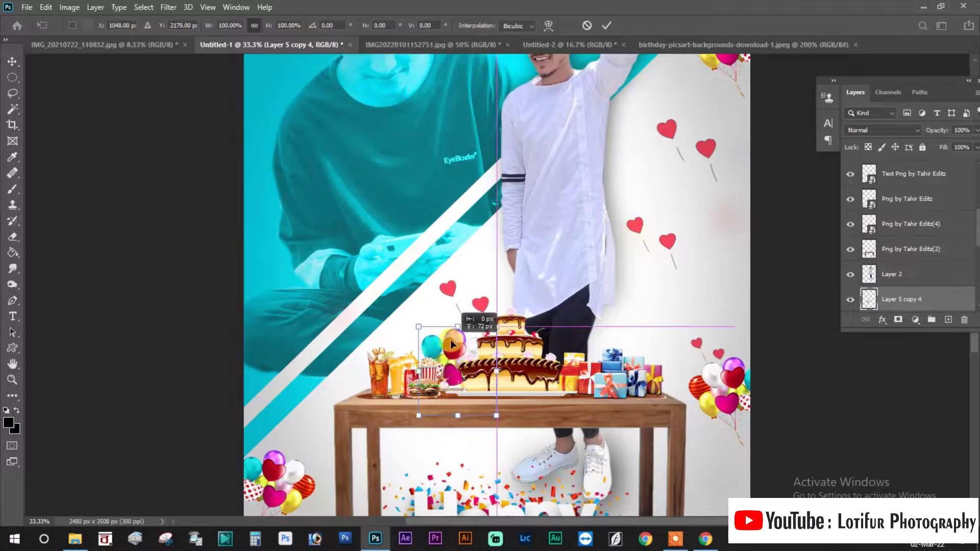
mouse_move(489, 333)
left_mouse_down()
mouse_move(515, 287)
mouse_move(473, 299)
mouse_move(464, 339)
left_mouse_up()
key("Return")
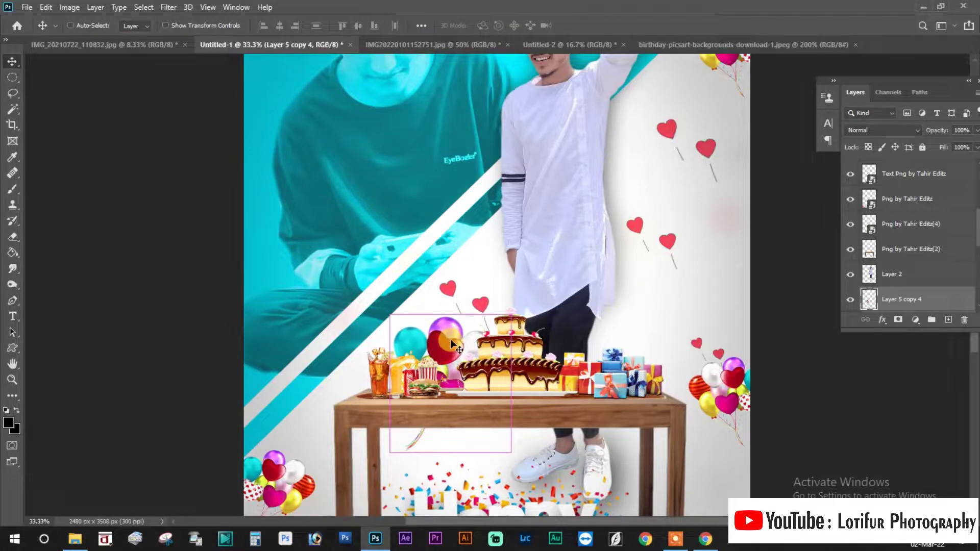
- Shrink the balloon decoration to sit small on the table beside the cake
key("ctrl+t")
mouse_move(507, 314)
left_mouse_down()
mouse_move(435, 401)
mouse_move(431, 380)
left_mouse_up()
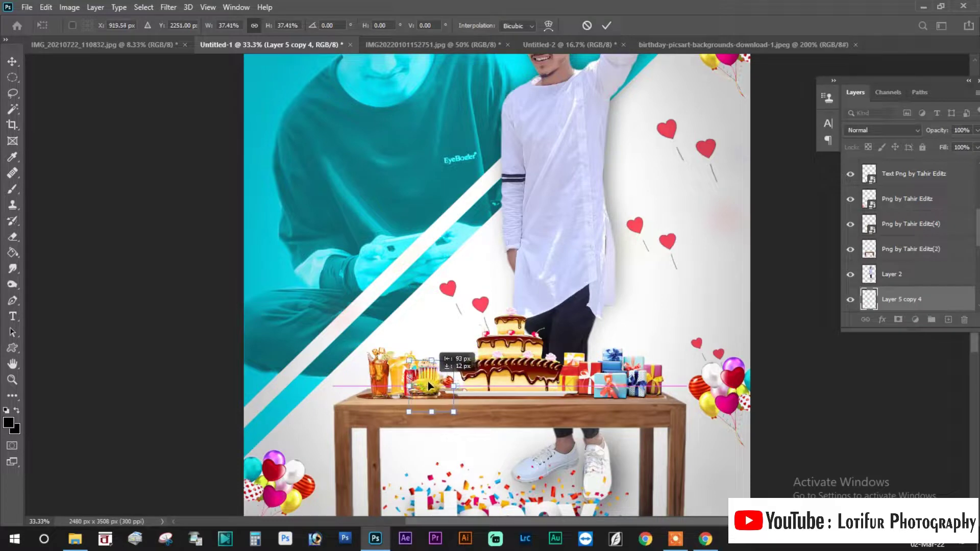
key("Return")
key("ctrl+minus")
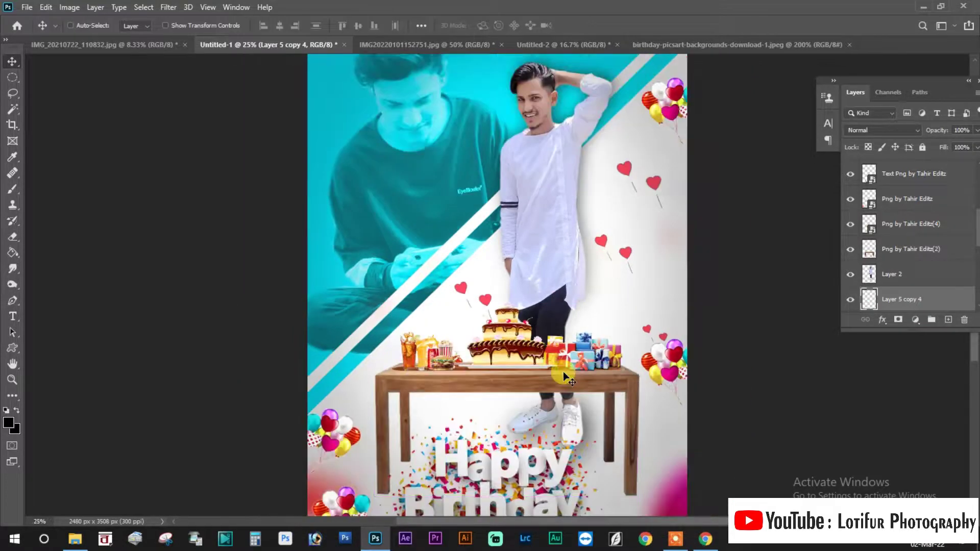
key("ctrl+minus")
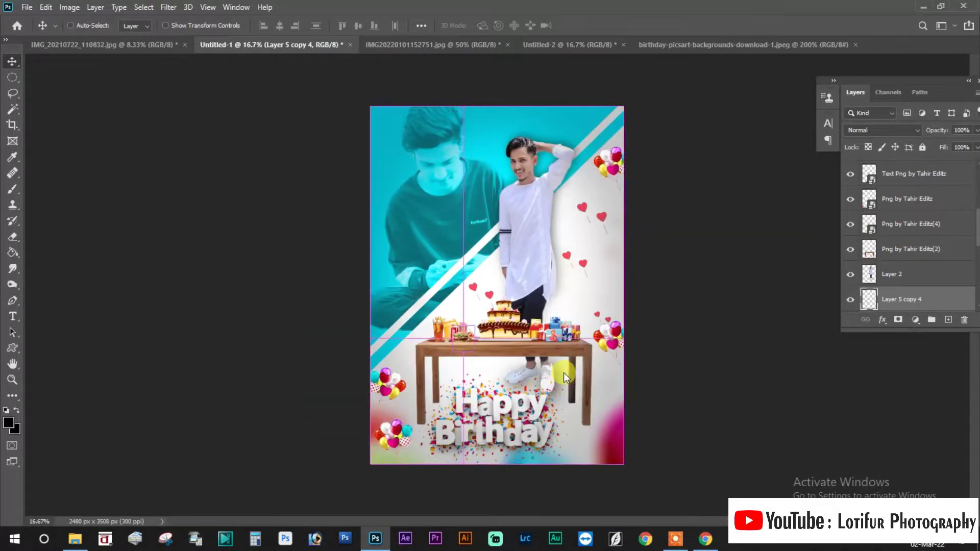
key("ctrl+o")
- Open the signature logo image from E: > Akika Cards > Photoshop Studio > My Editing 2020
scroll(94, 198, "down", 1)
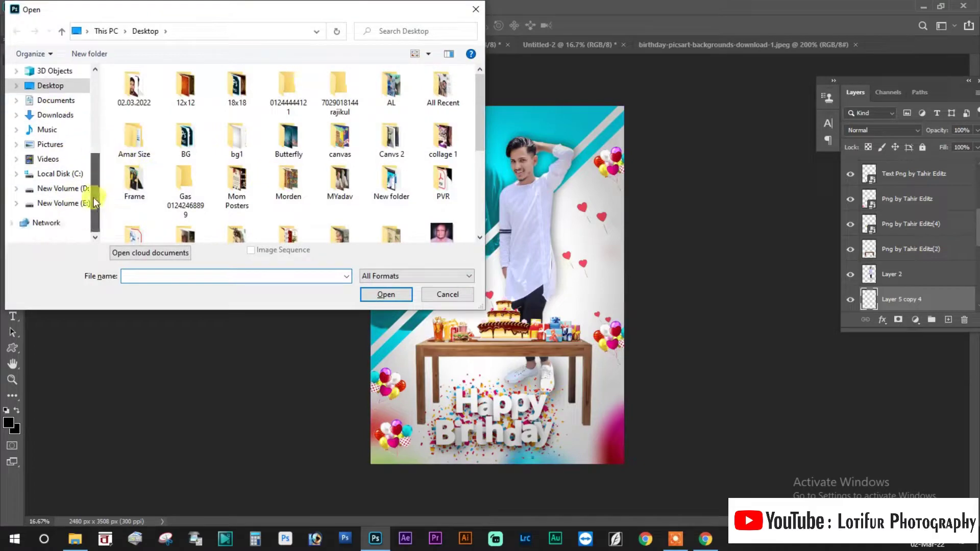
left_click(61, 204)
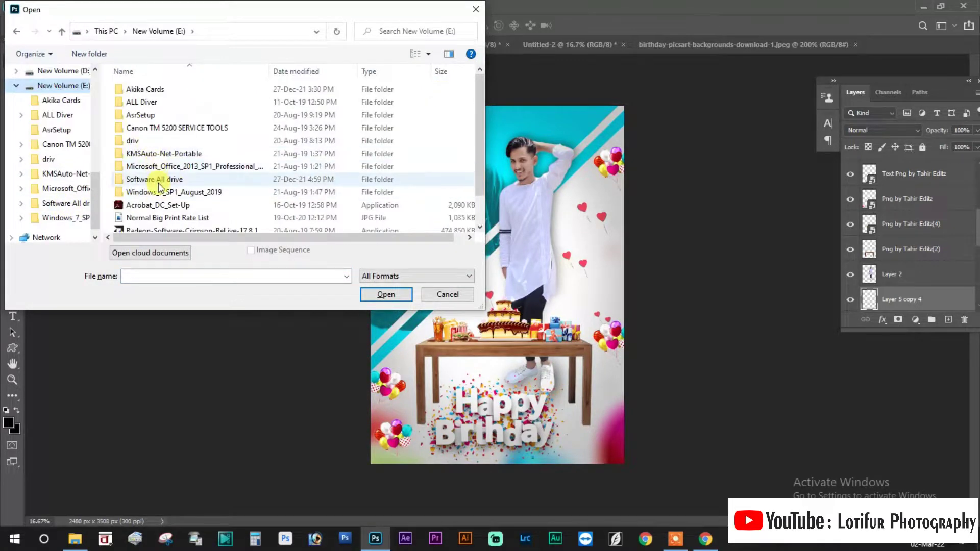
double_click(156, 179)
scroll(158, 181, "up", 5)
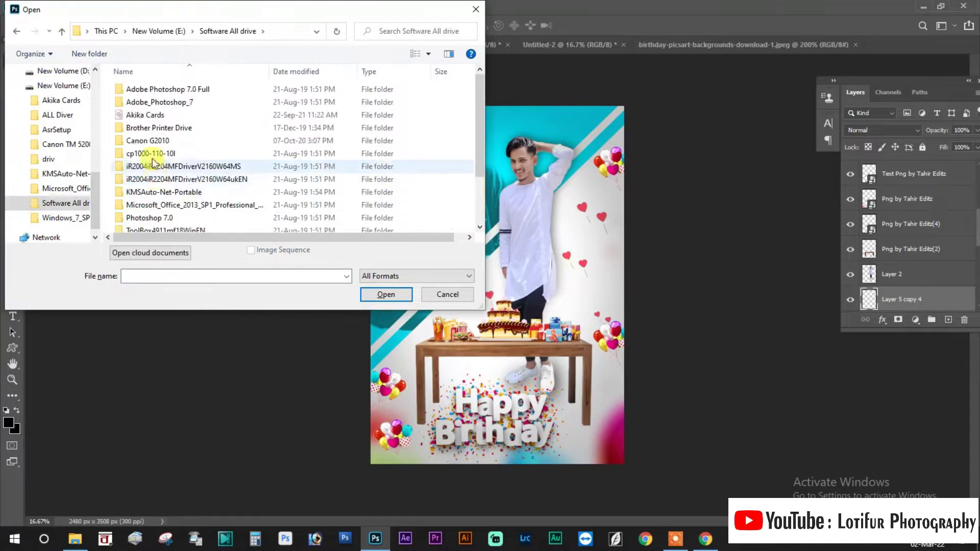
scroll(148, 153, "up", 2)
double_click(140, 115)
scroll(186, 164, "down", 3)
scroll(178, 161, "up", 3)
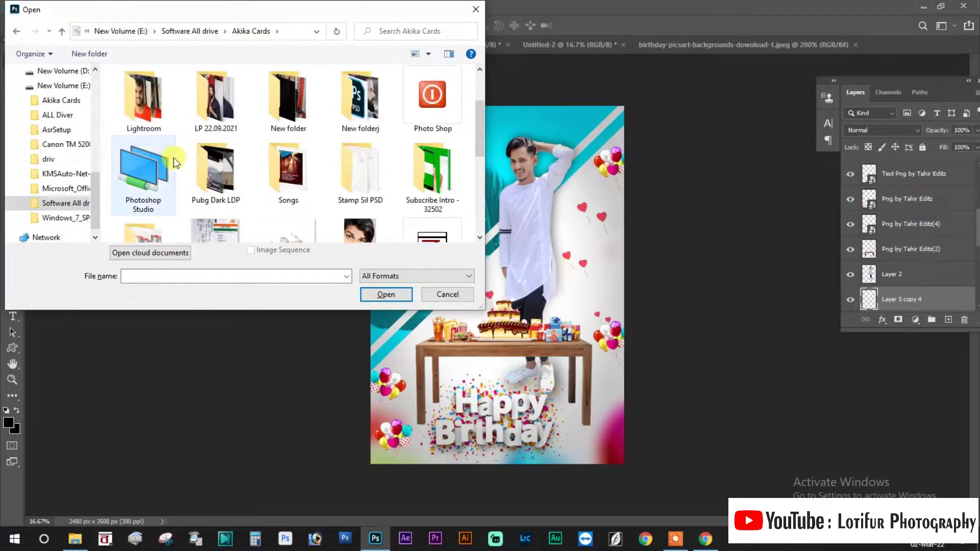
double_click(139, 154)
scroll(224, 183, "down", 3)
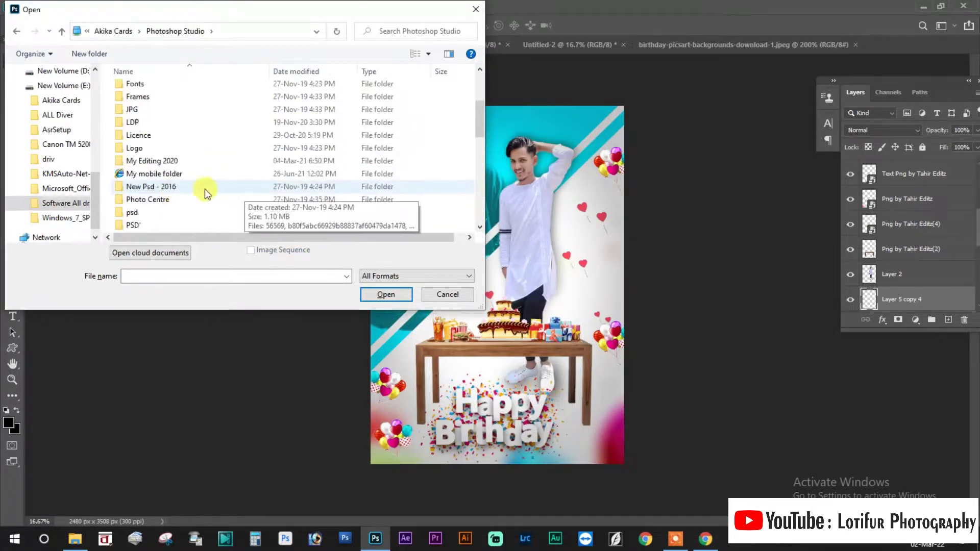
double_click(151, 161)
scroll(226, 187, "down", 3)
double_click(219, 144)
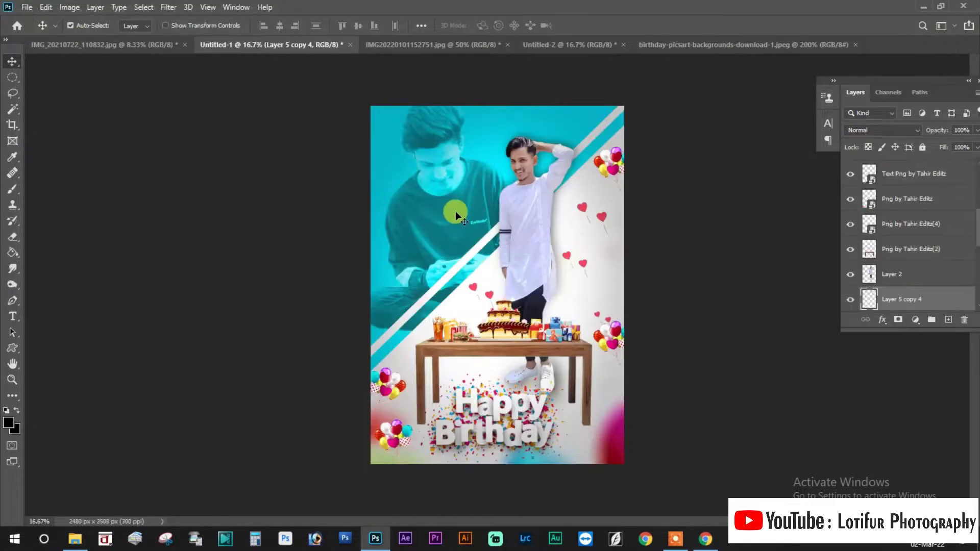
- Bring the logo into the poster and scale it to about a third beside the man
left_click_drag(400, 185, 508, 274)
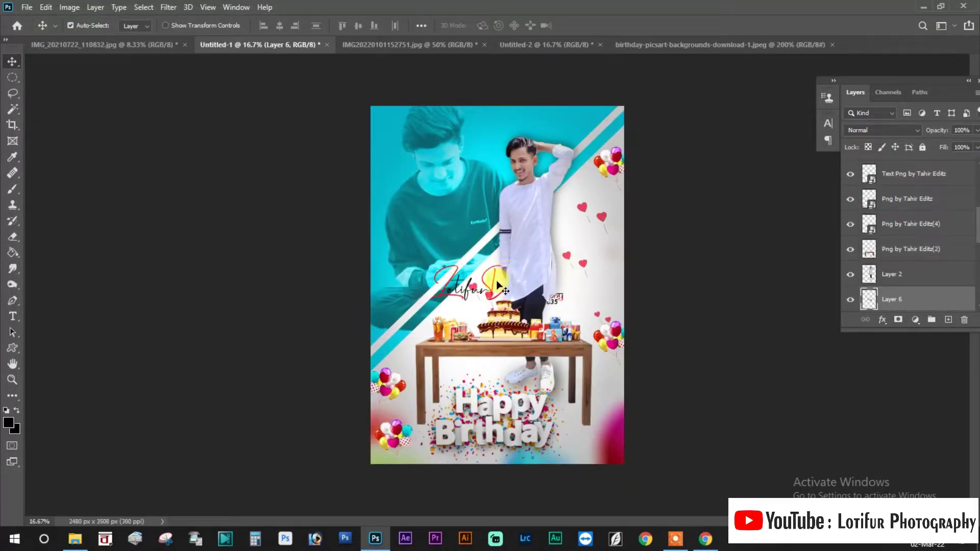
key("ctrl+t")
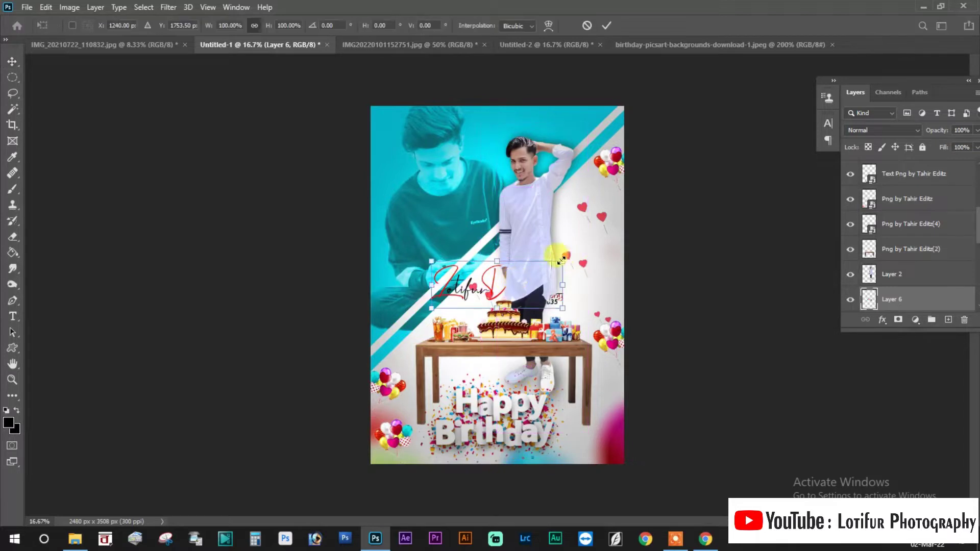
mouse_move(561, 261)
left_mouse_down()
mouse_move(527, 274)
mouse_move(594, 308)
mouse_move(585, 297)
left_mouse_up()
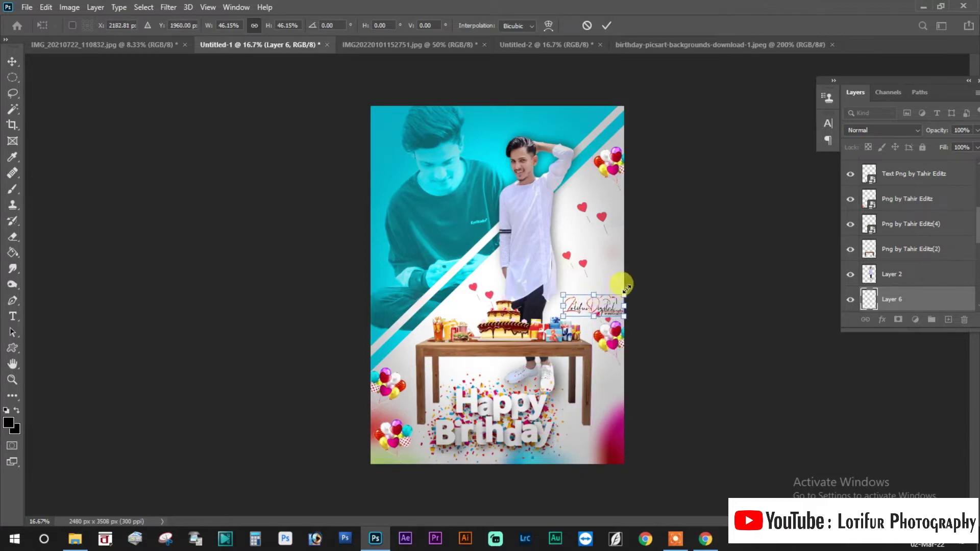
left_click_drag(621, 294, 605, 310)
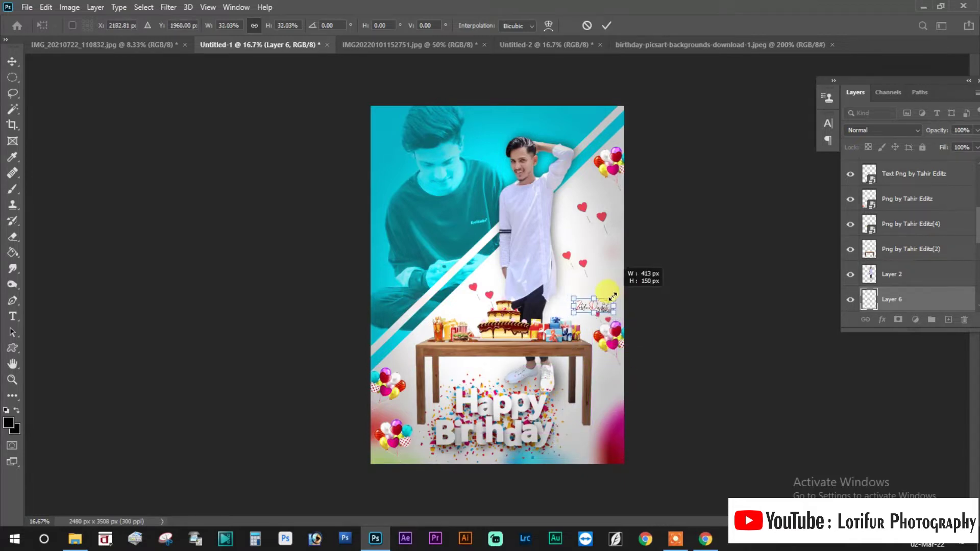
key("Return")
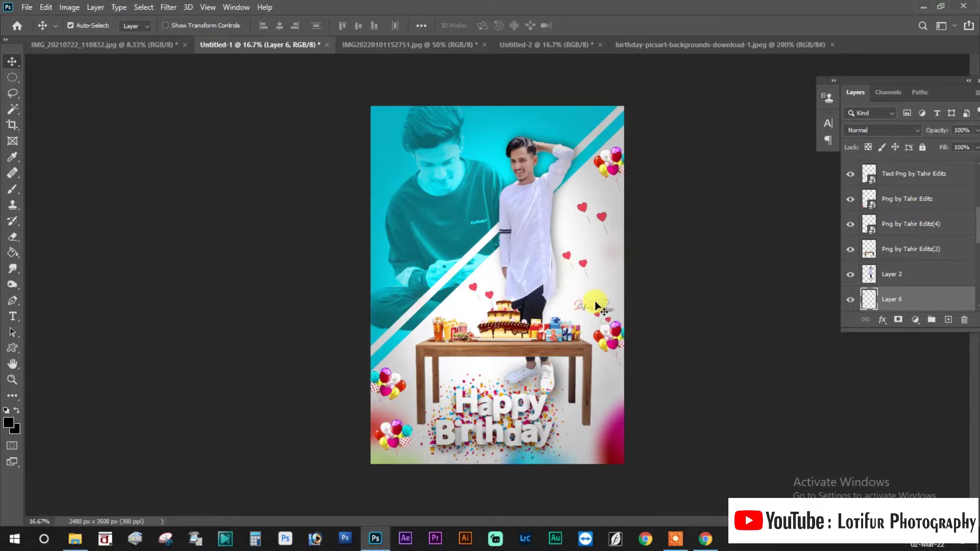
left_click(596, 305)
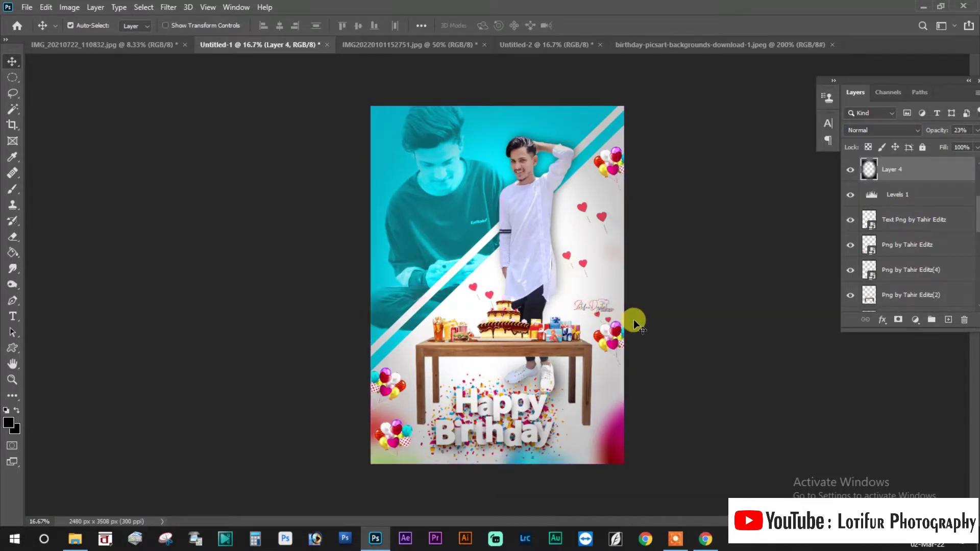
- Save the poster as a JPEG named 'Mira Birthday', accepting the default JPEG options
key("ctrl+plus")
key("ctrl+minus")
key("ctrl+s")
left_click(124, 250)
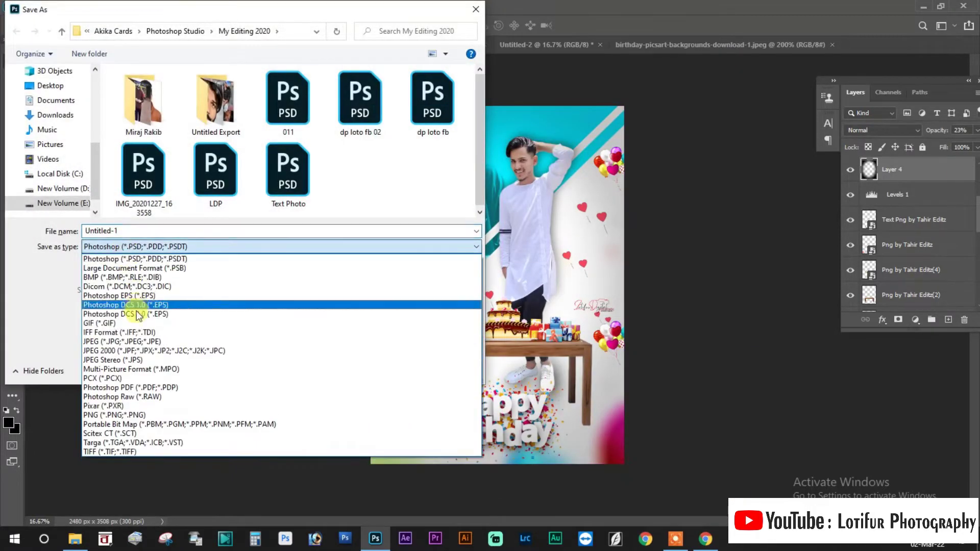
left_click(122, 339)
double_click(123, 231)
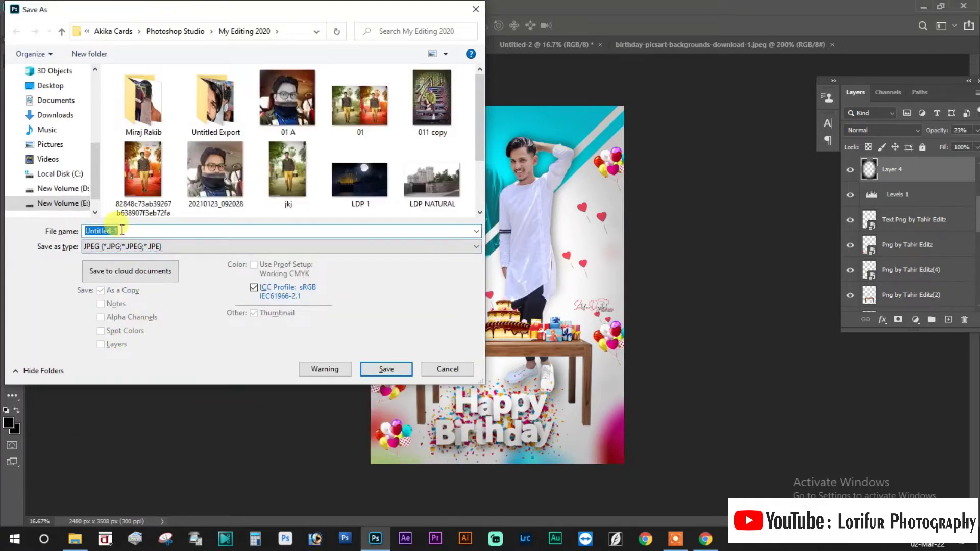
type("Mira Birthday")
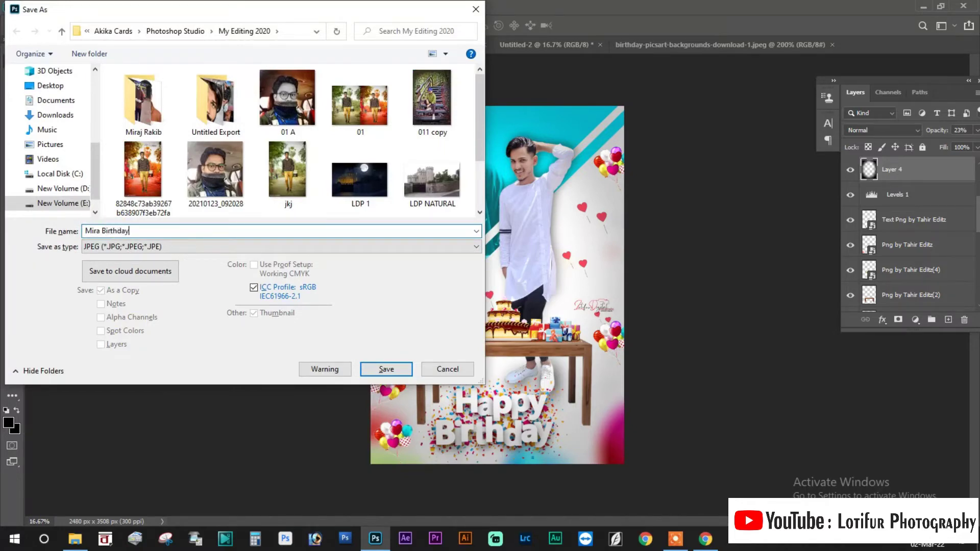
left_click(50, 85)
left_click(386, 369)
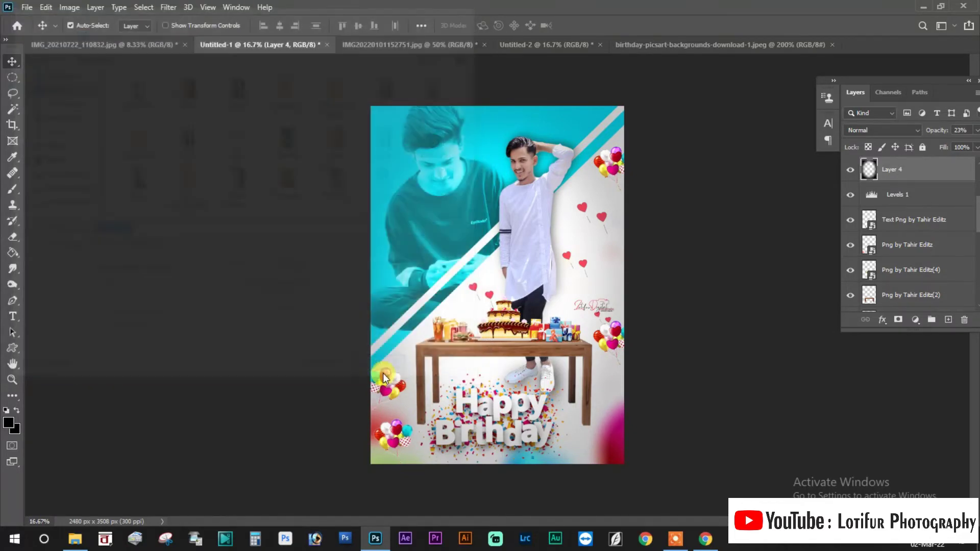
left_click(550, 122)
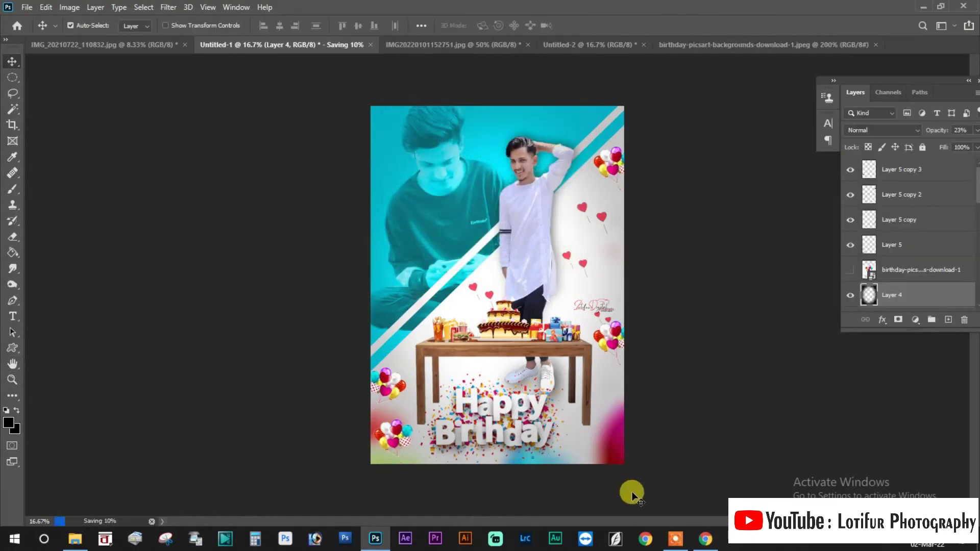